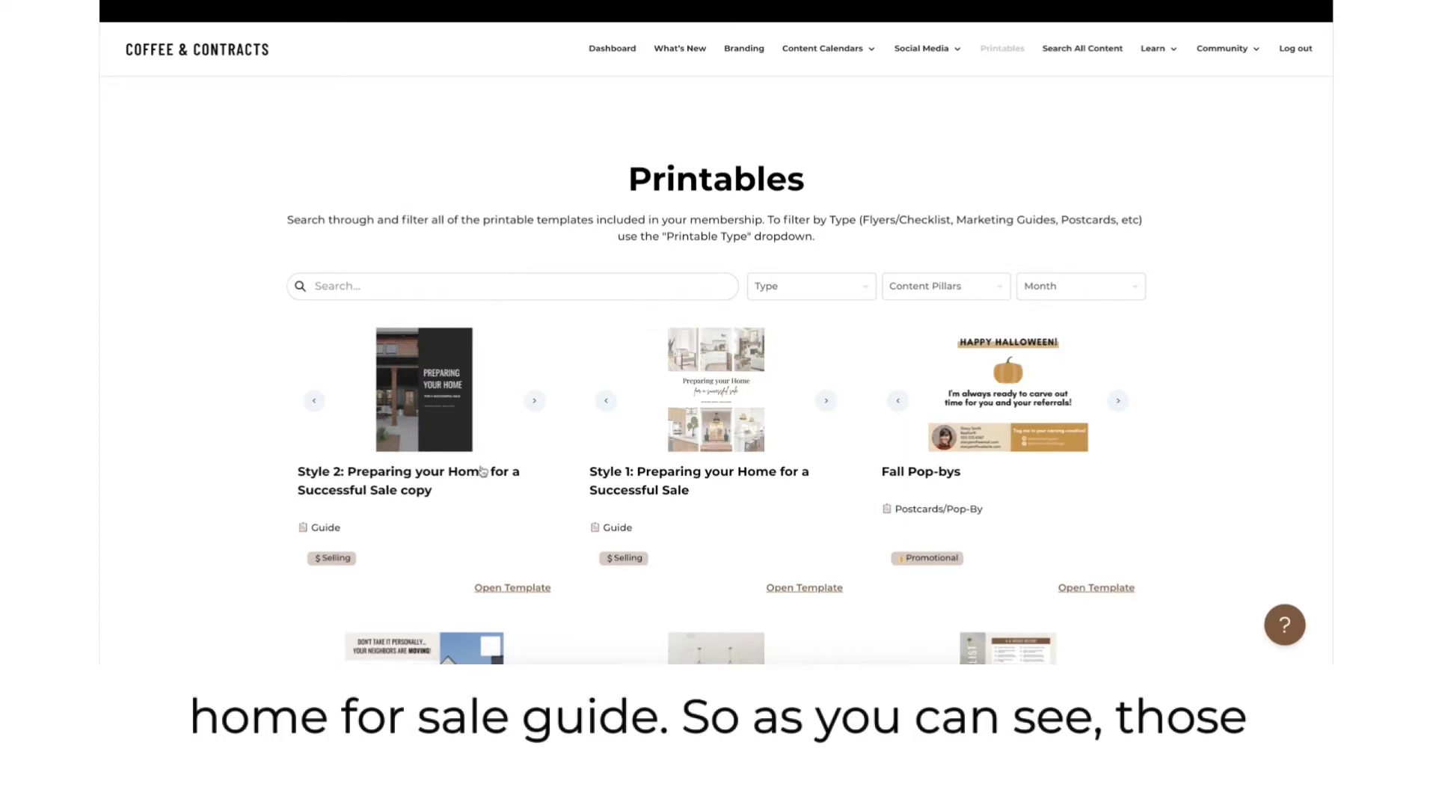
Step: Search the printables for 'prepar' and open the Style 1 Preparing your Home template
{"action": "left_click", "coordinate": [517, 286]}
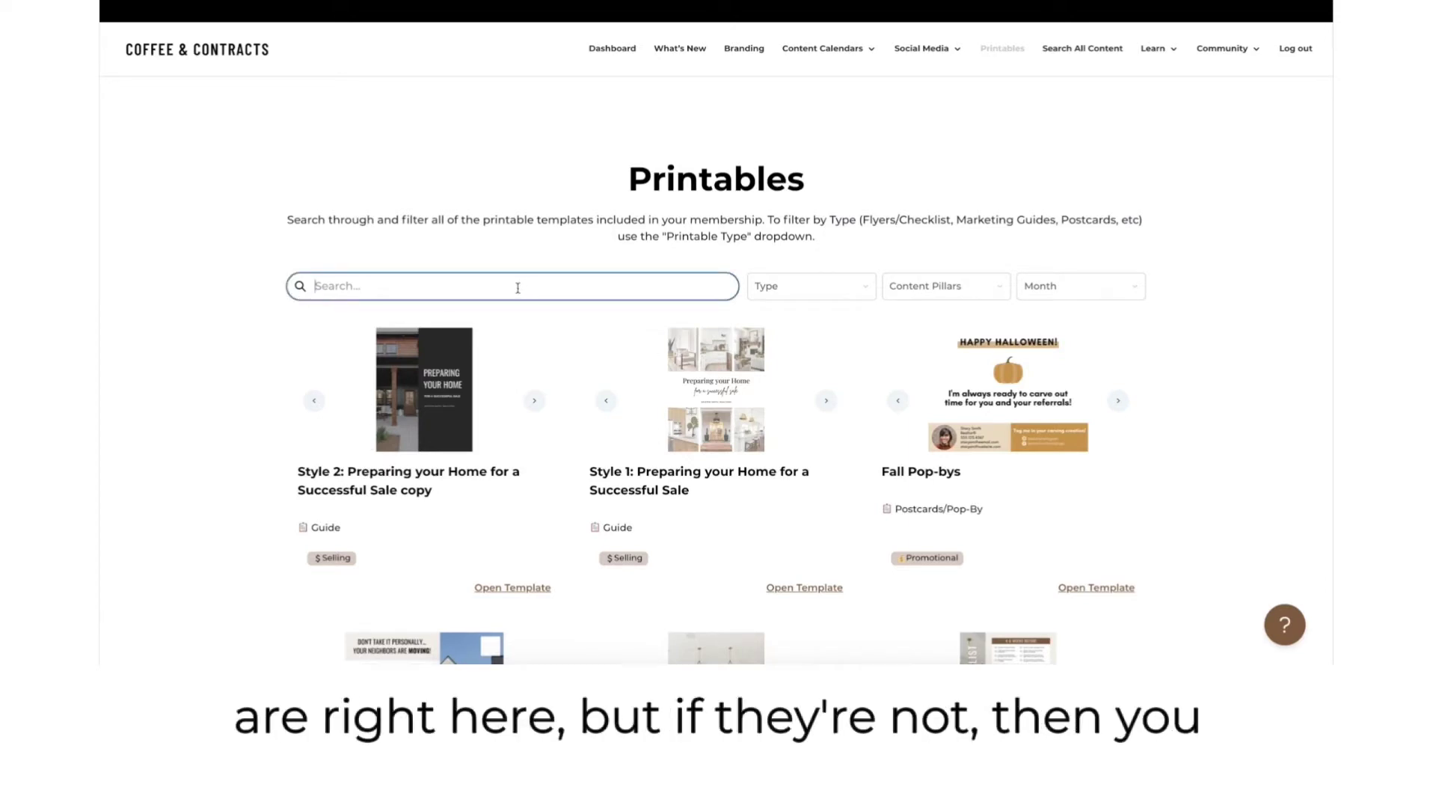
{"action": "type", "text": "preparing"}
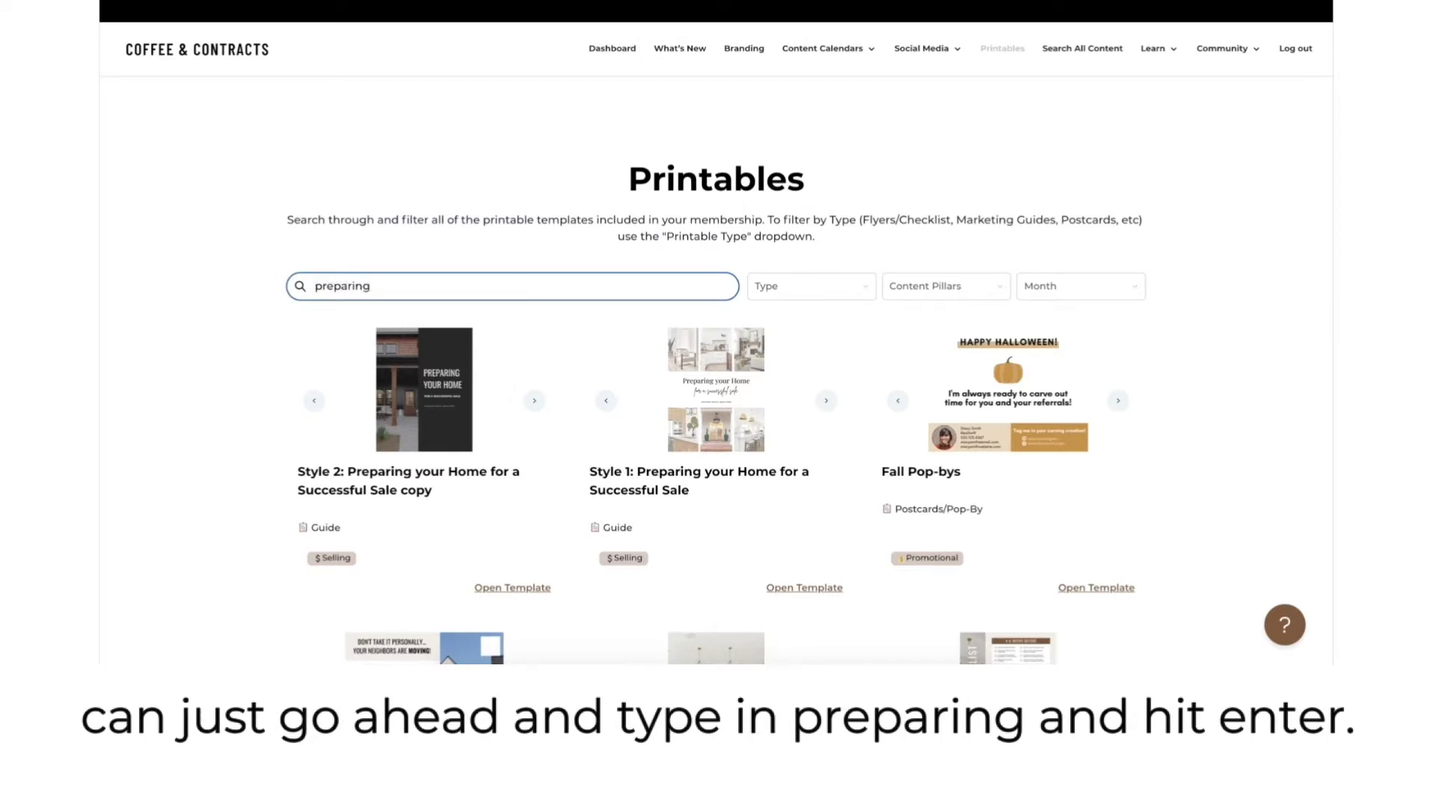
{"action": "key", "text": "Return"}
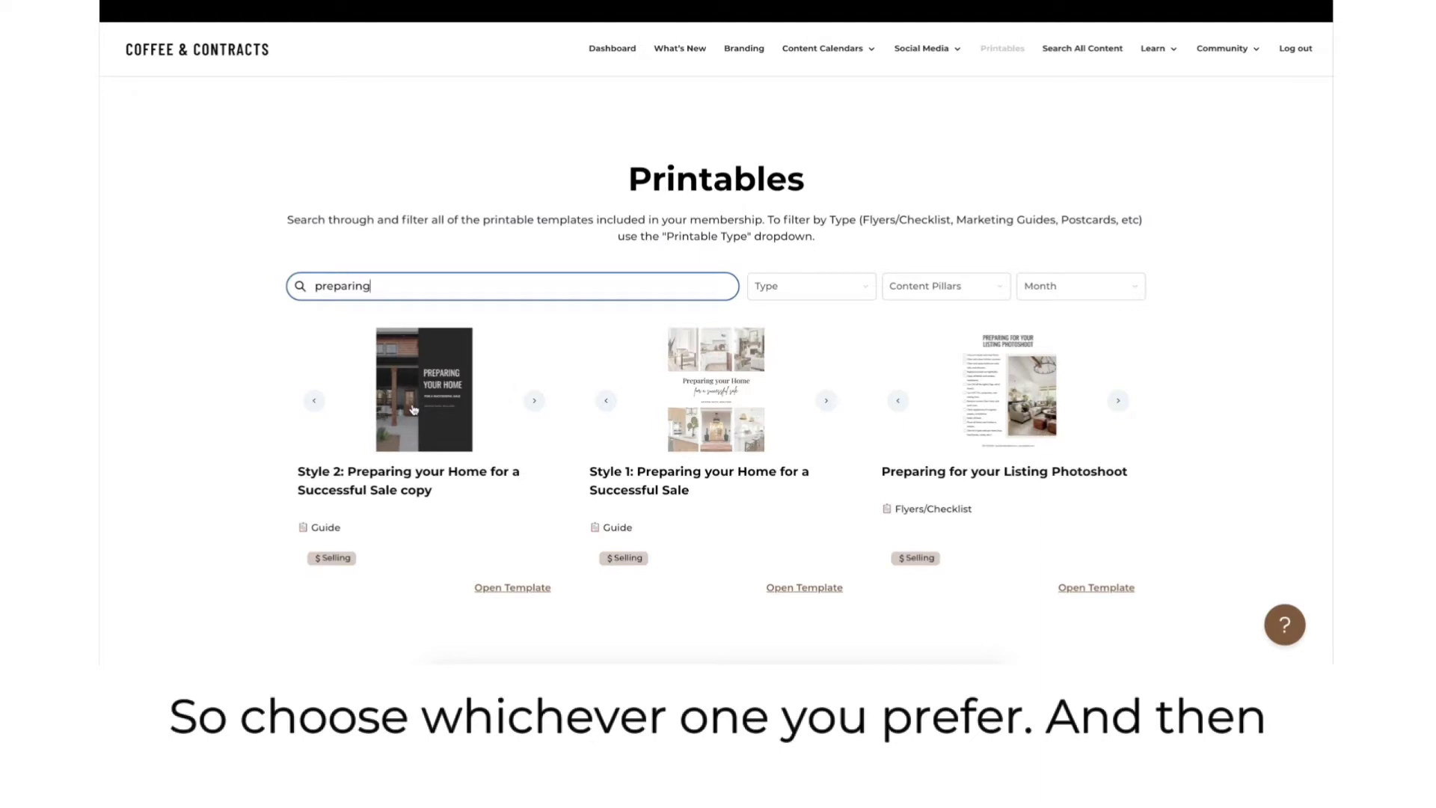
{"action": "left_click", "coordinate": [789, 590]}
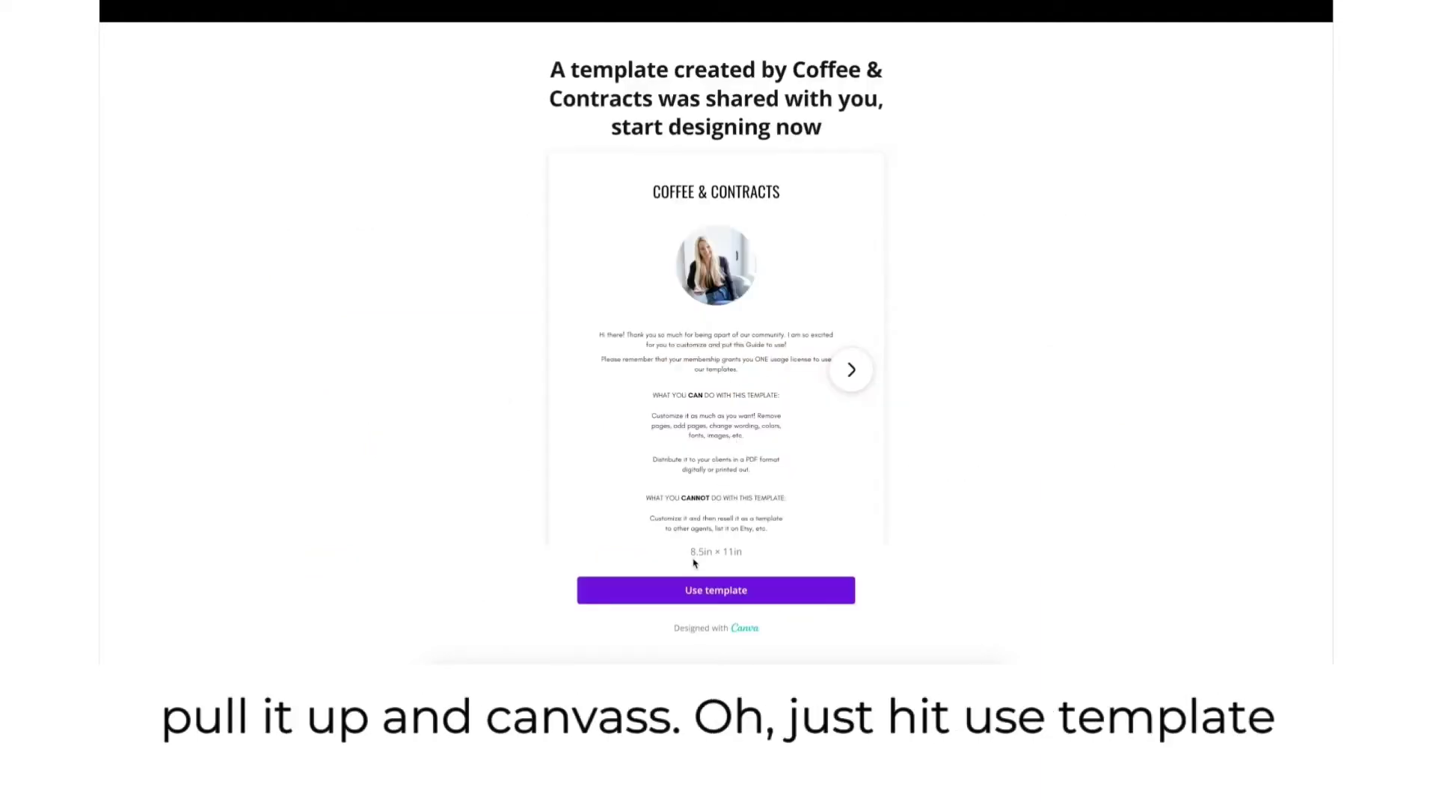
Step: Make an editable Canva copy of the Style 1 guide and review its 22 pages
{"action": "left_click", "coordinate": [691, 592]}
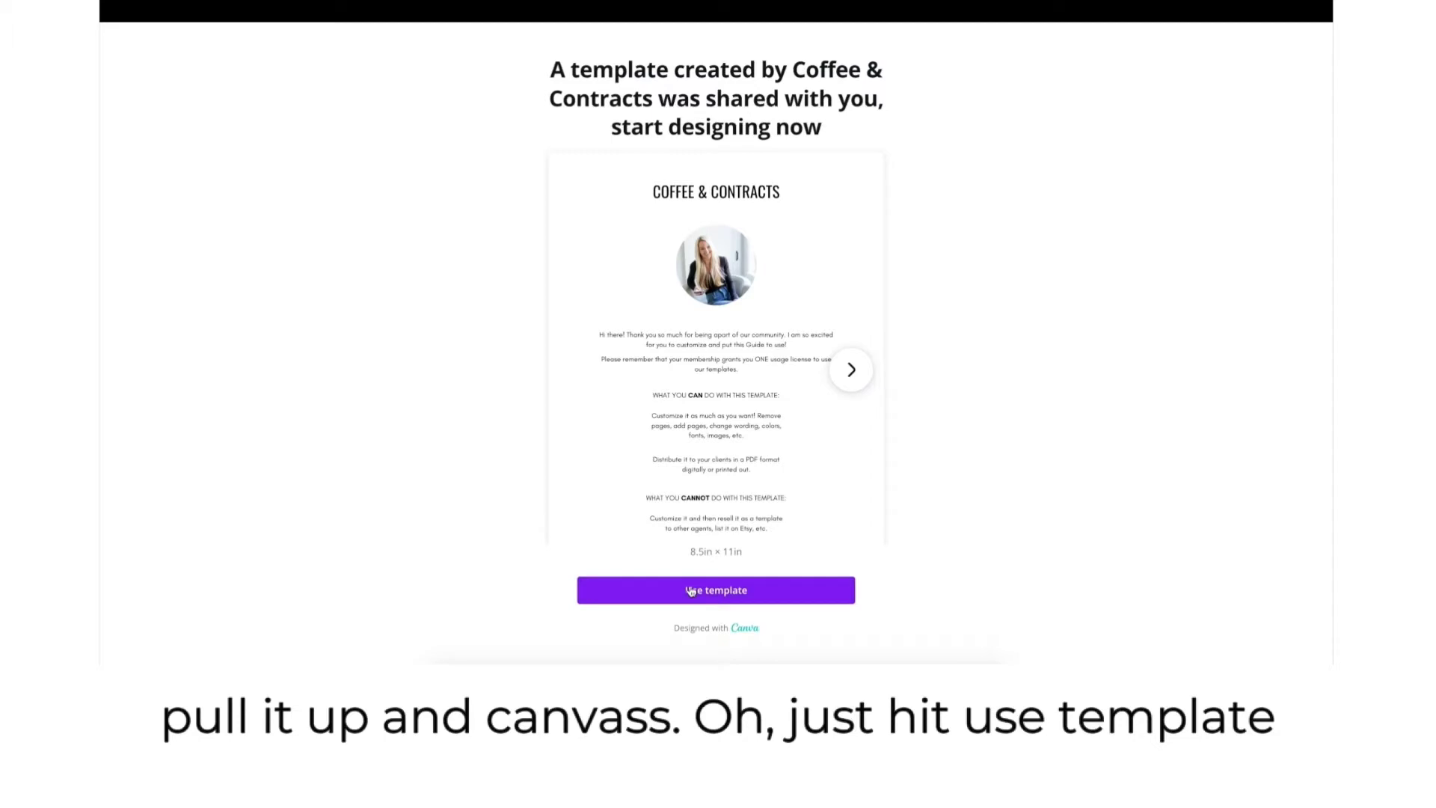
{"action": "scroll", "coordinate": [1212, 561], "scroll_direction": "down", "scroll_amount": 8}
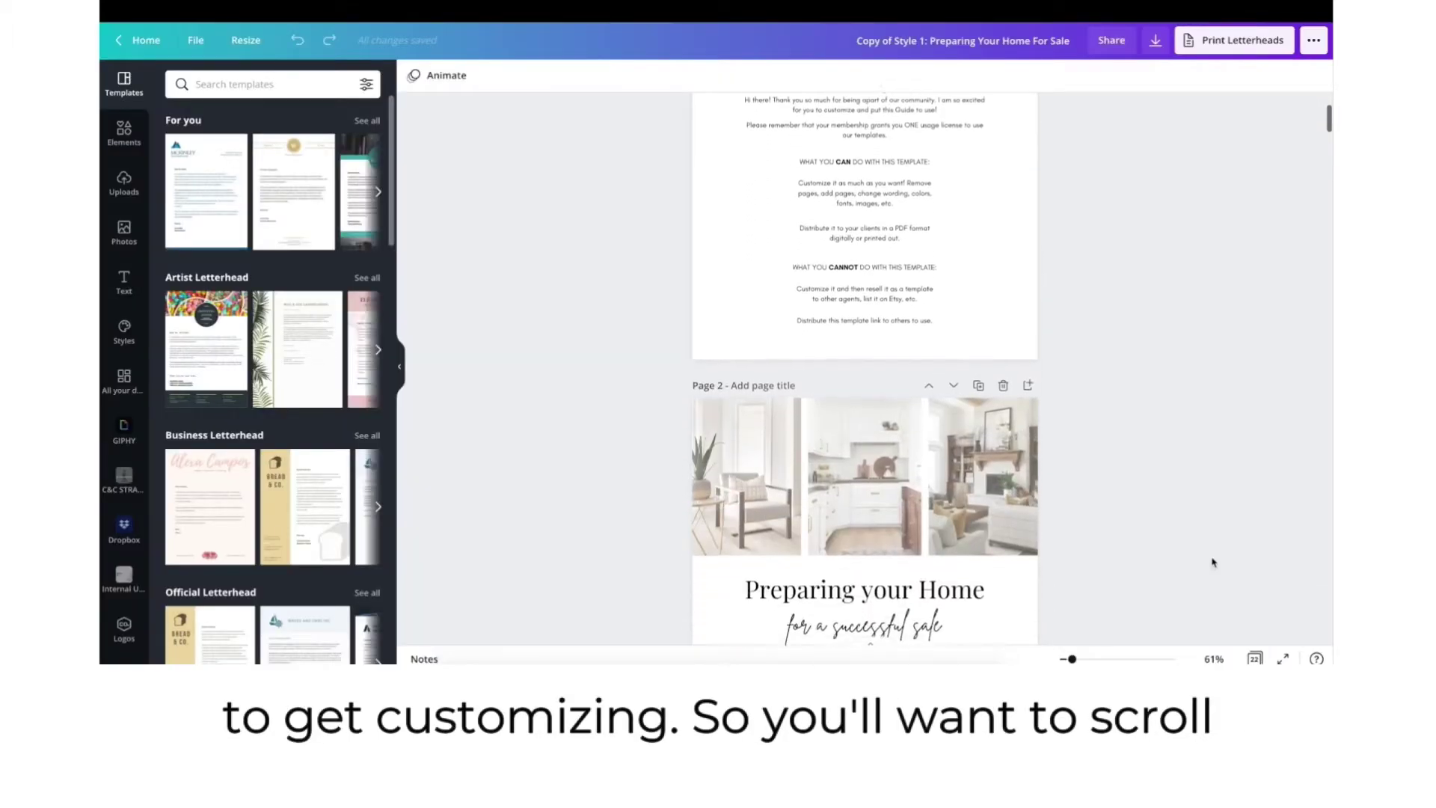
{"action": "scroll", "coordinate": [1213, 563], "scroll_direction": "down", "scroll_amount": 4}
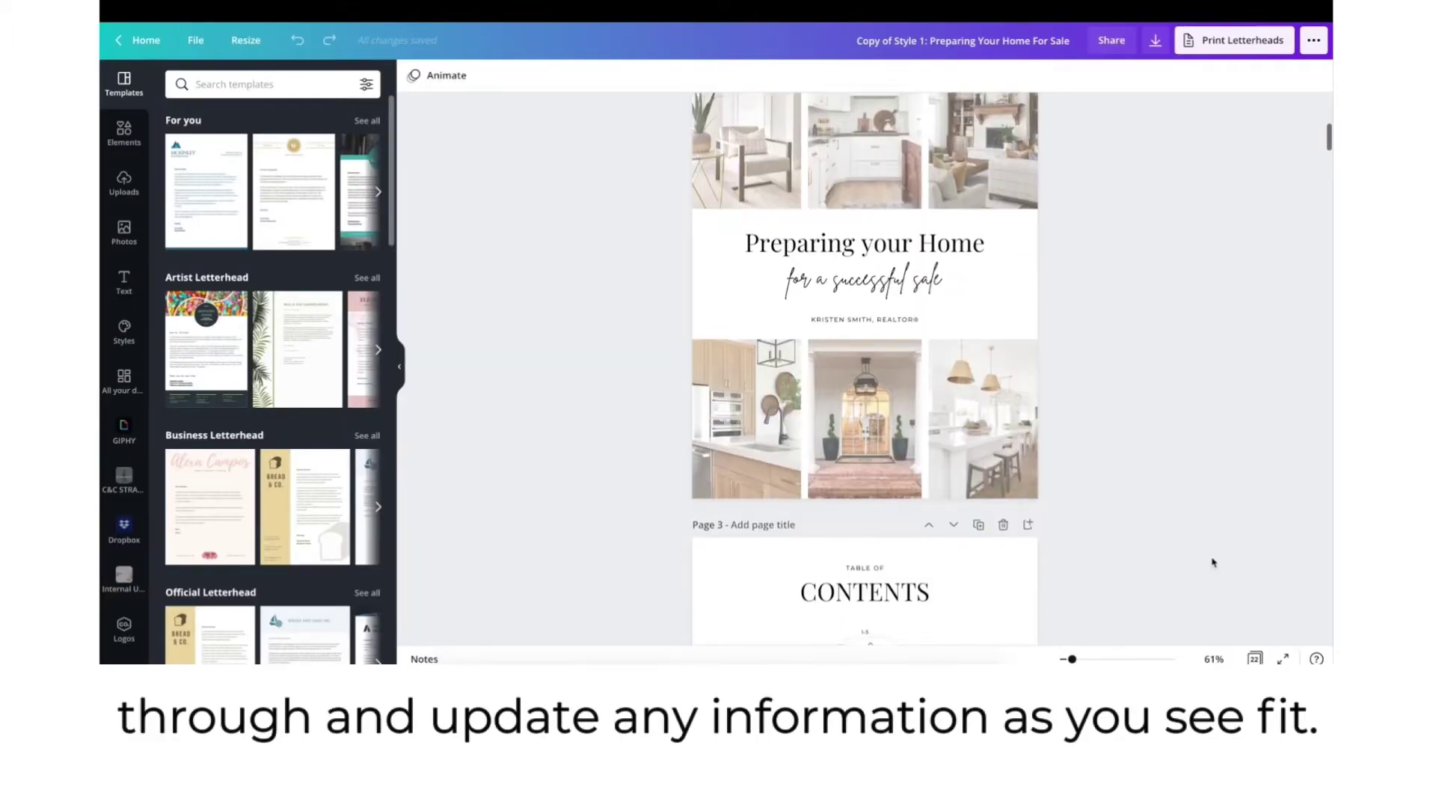
{"action": "scroll", "coordinate": [1213, 563], "scroll_direction": "down", "scroll_amount": 5}
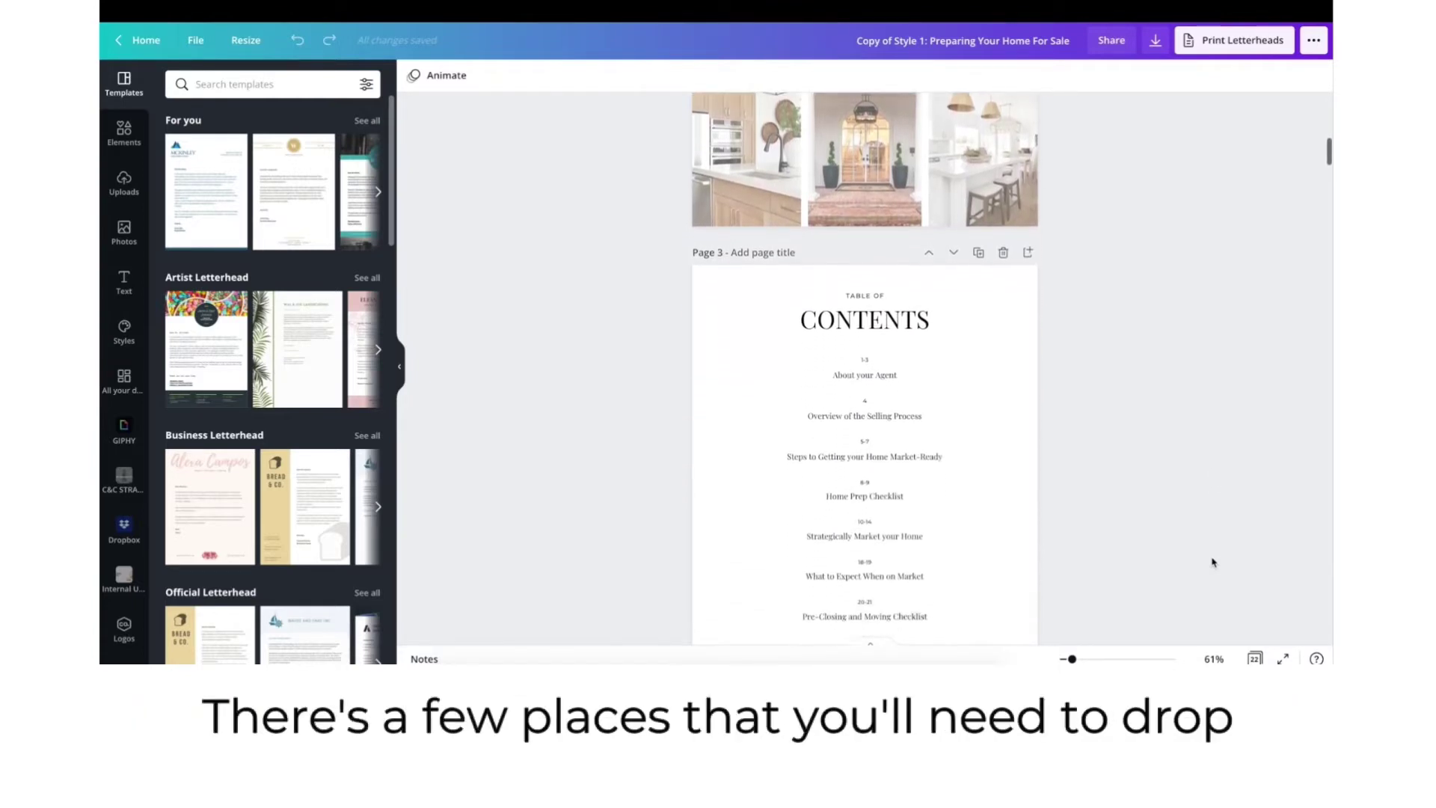
{"action": "scroll", "coordinate": [1212, 562], "scroll_direction": "down", "scroll_amount": 5}
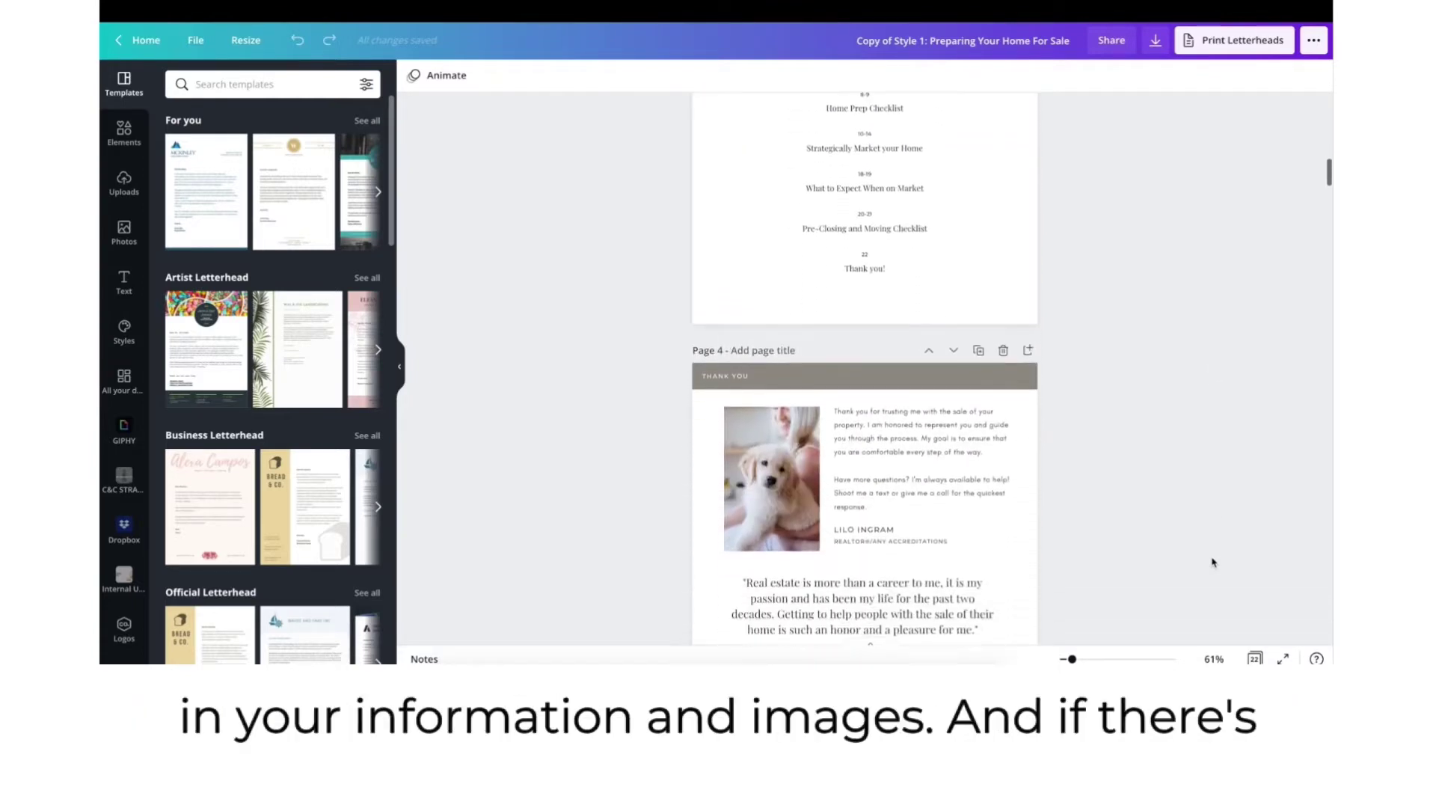
{"action": "scroll", "coordinate": [1213, 563], "scroll_direction": "down", "scroll_amount": 3}
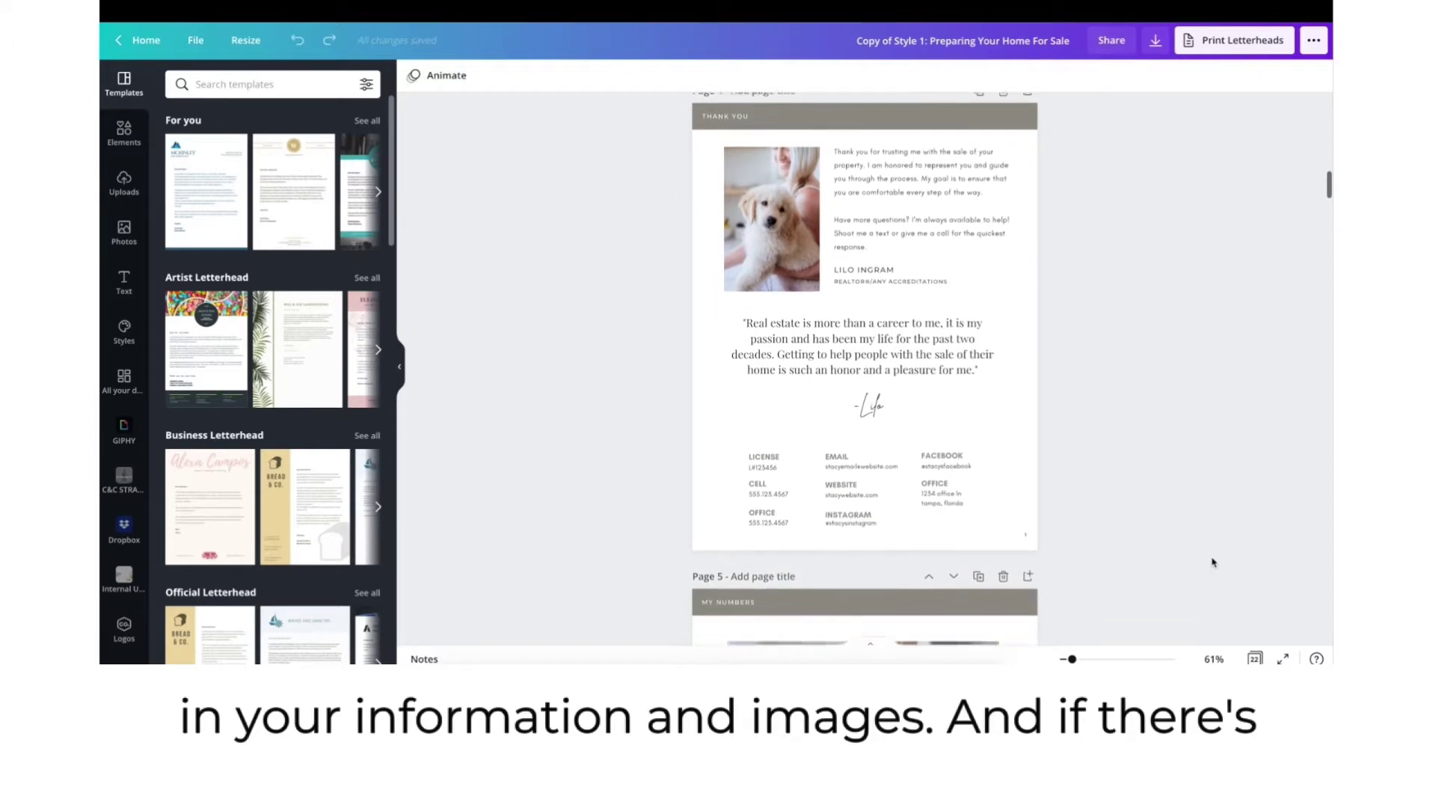
{"action": "scroll", "coordinate": [1213, 563], "scroll_direction": "down", "scroll_amount": 2}
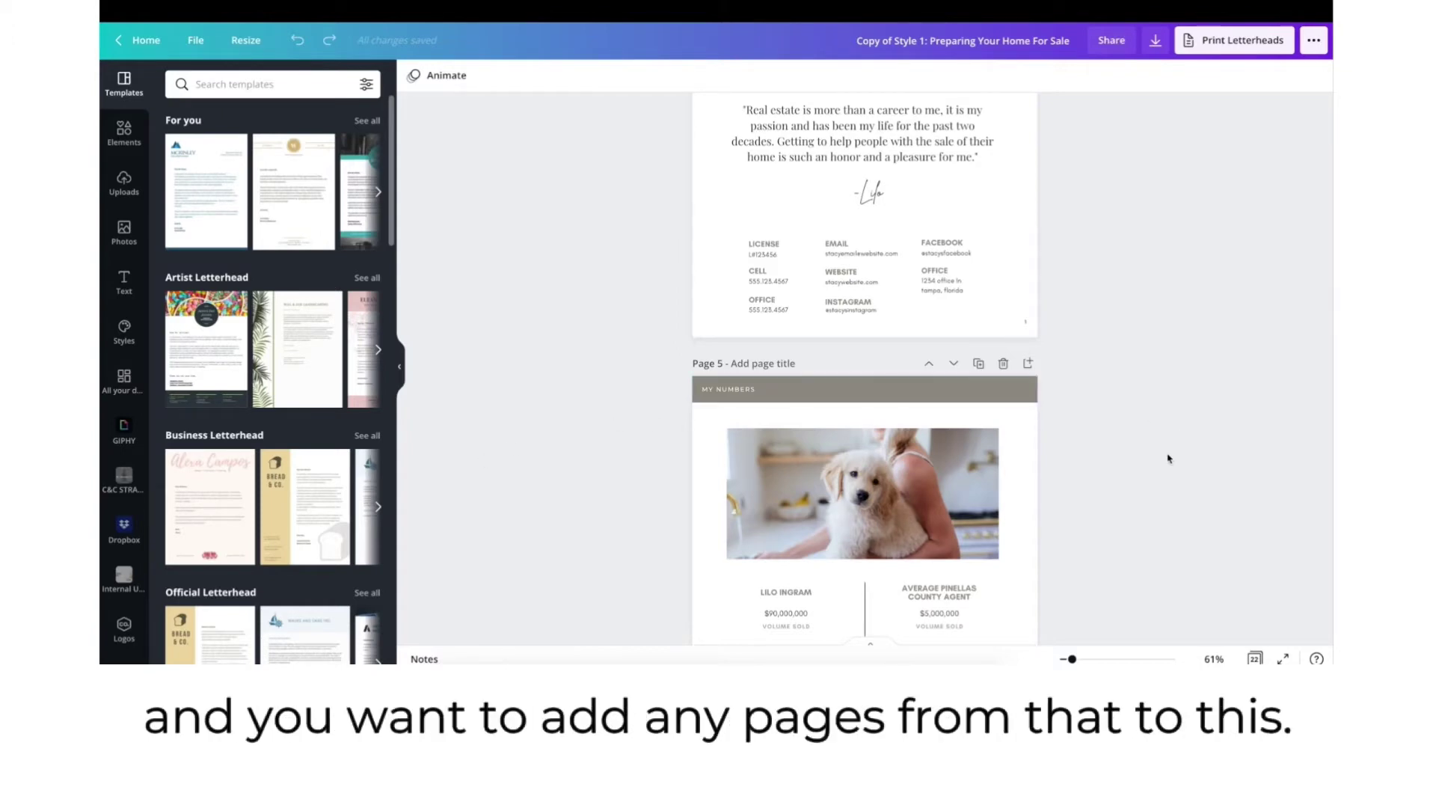
{"action": "scroll", "coordinate": [1169, 459], "scroll_direction": "down", "scroll_amount": 3}
{"action": "left_click_drag", "start_coordinate": [1328, 209], "coordinate": [1300, 644]}
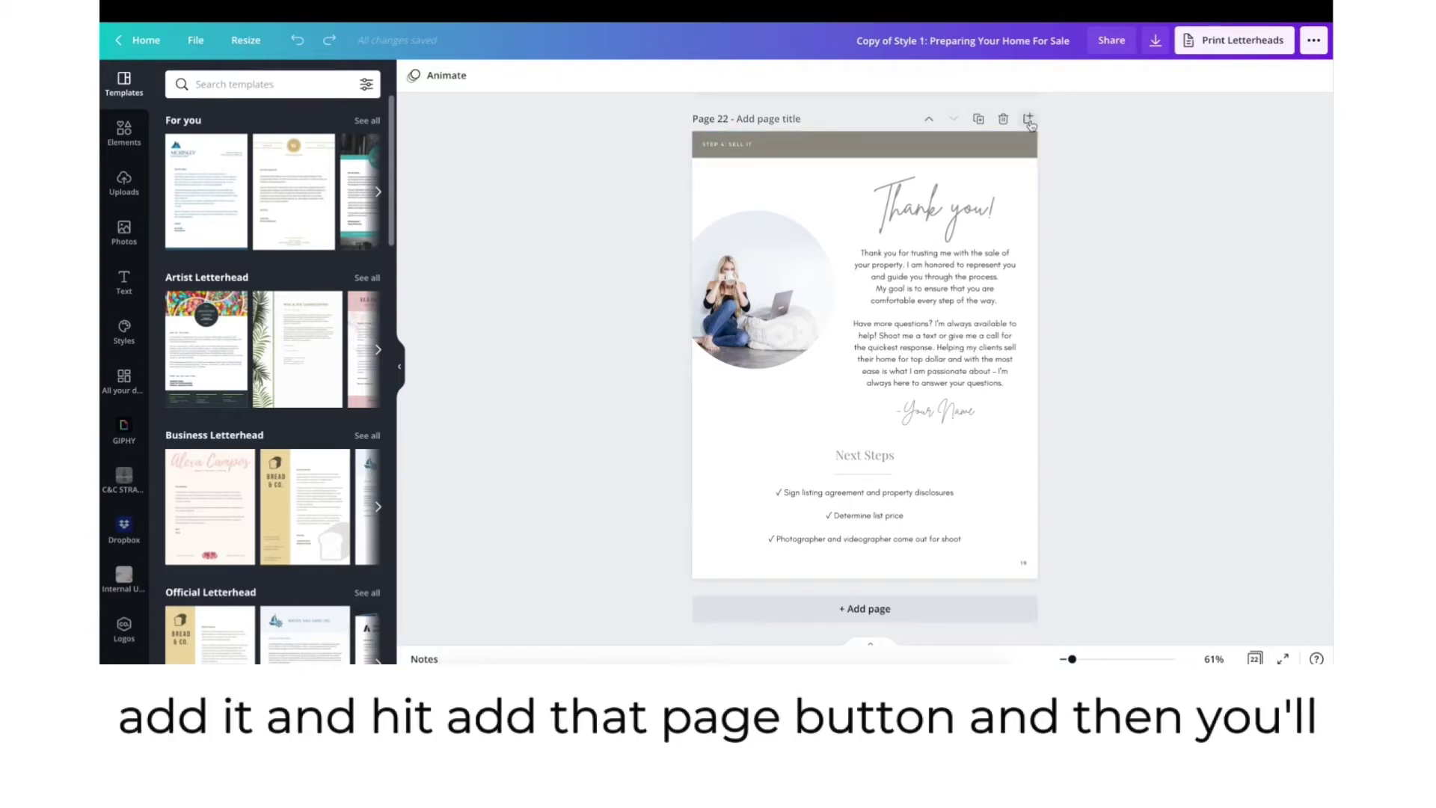
Step: Add page 23 and fill it with the Branding Workbook cover from All your designs
{"action": "left_click", "coordinate": [1030, 120]}
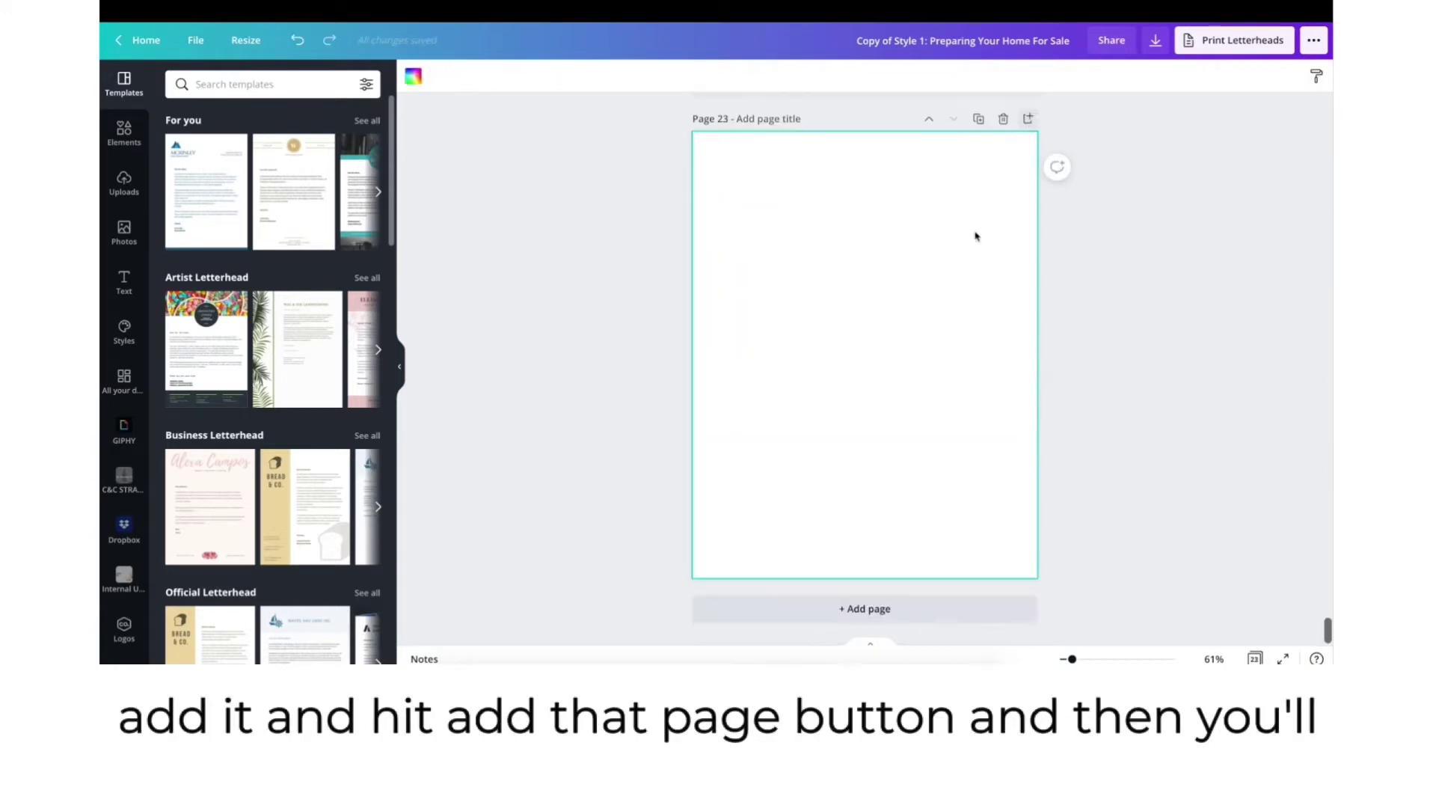
{"action": "scroll", "coordinate": [123, 479], "scroll_direction": "down", "scroll_amount": 2}
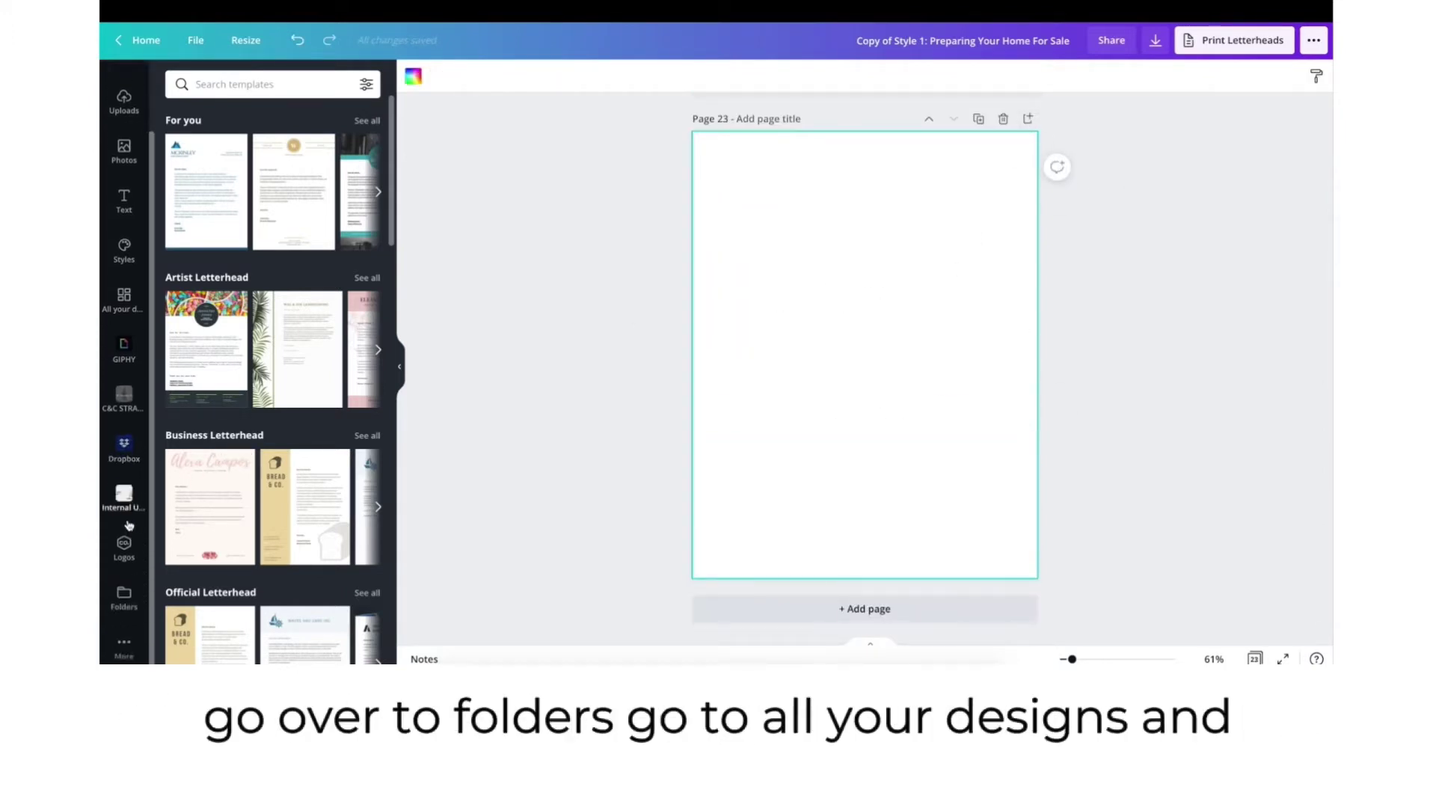
{"action": "left_click", "coordinate": [124, 598]}
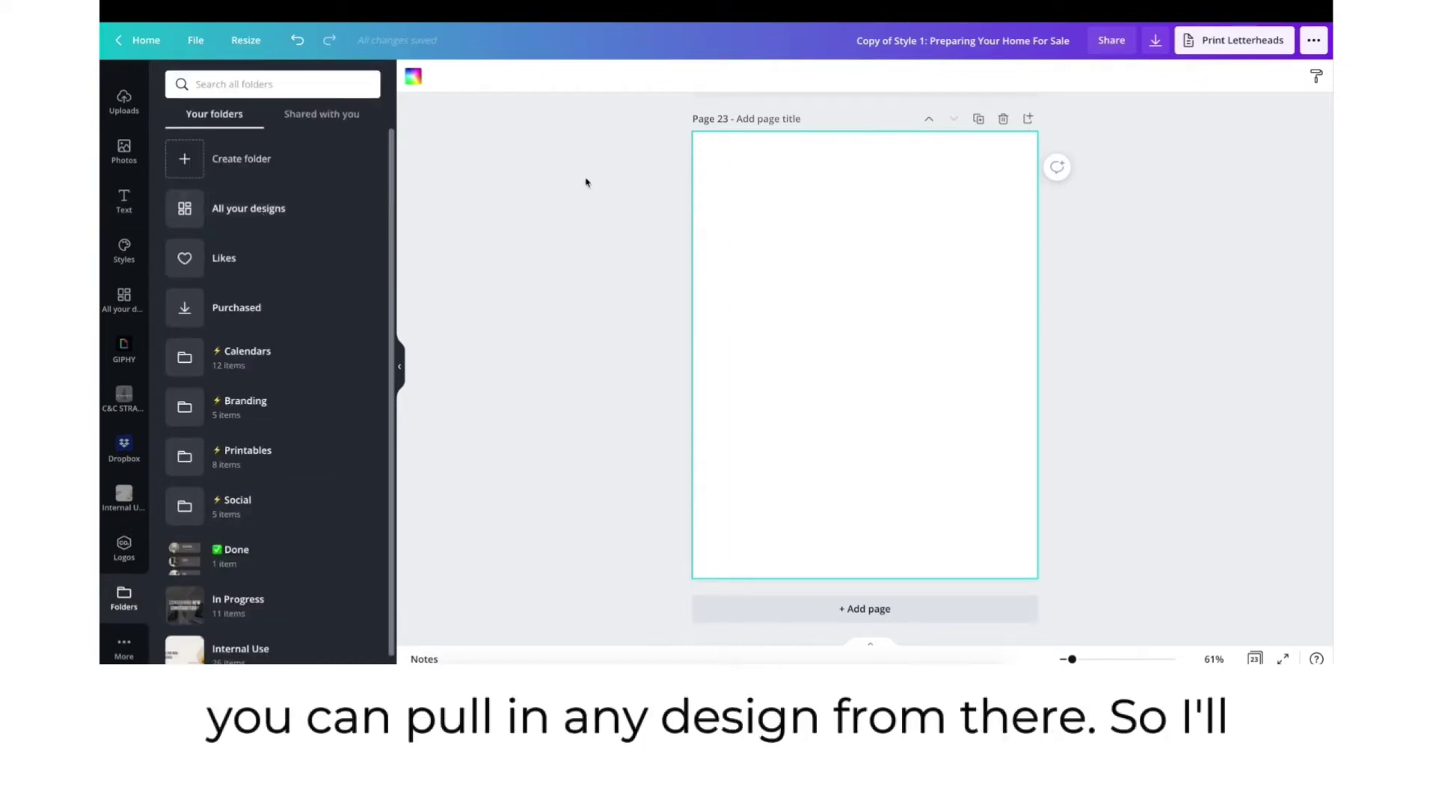
{"action": "left_click", "coordinate": [334, 208]}
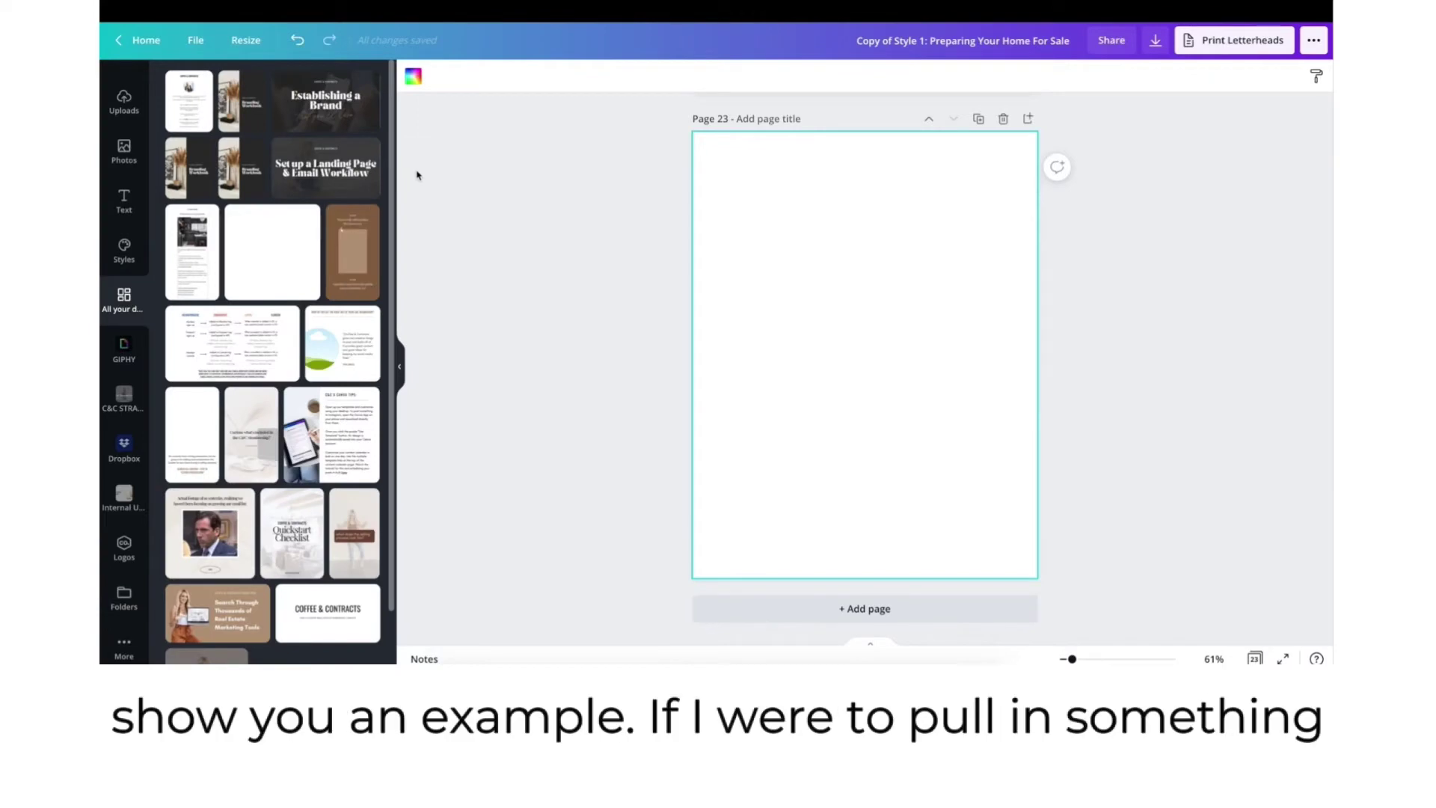
{"action": "left_click", "coordinate": [244, 113]}
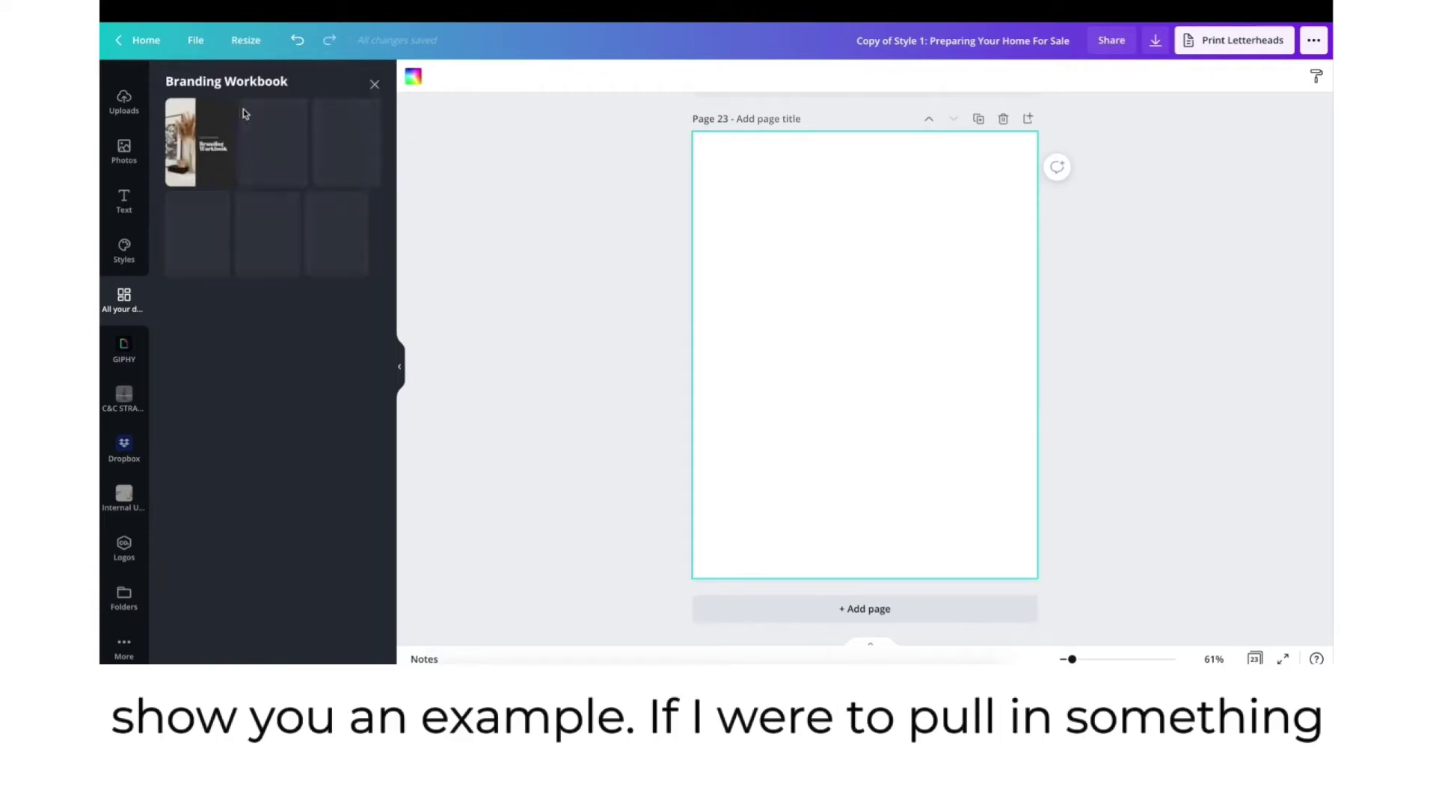
{"action": "left_click", "coordinate": [208, 147]}
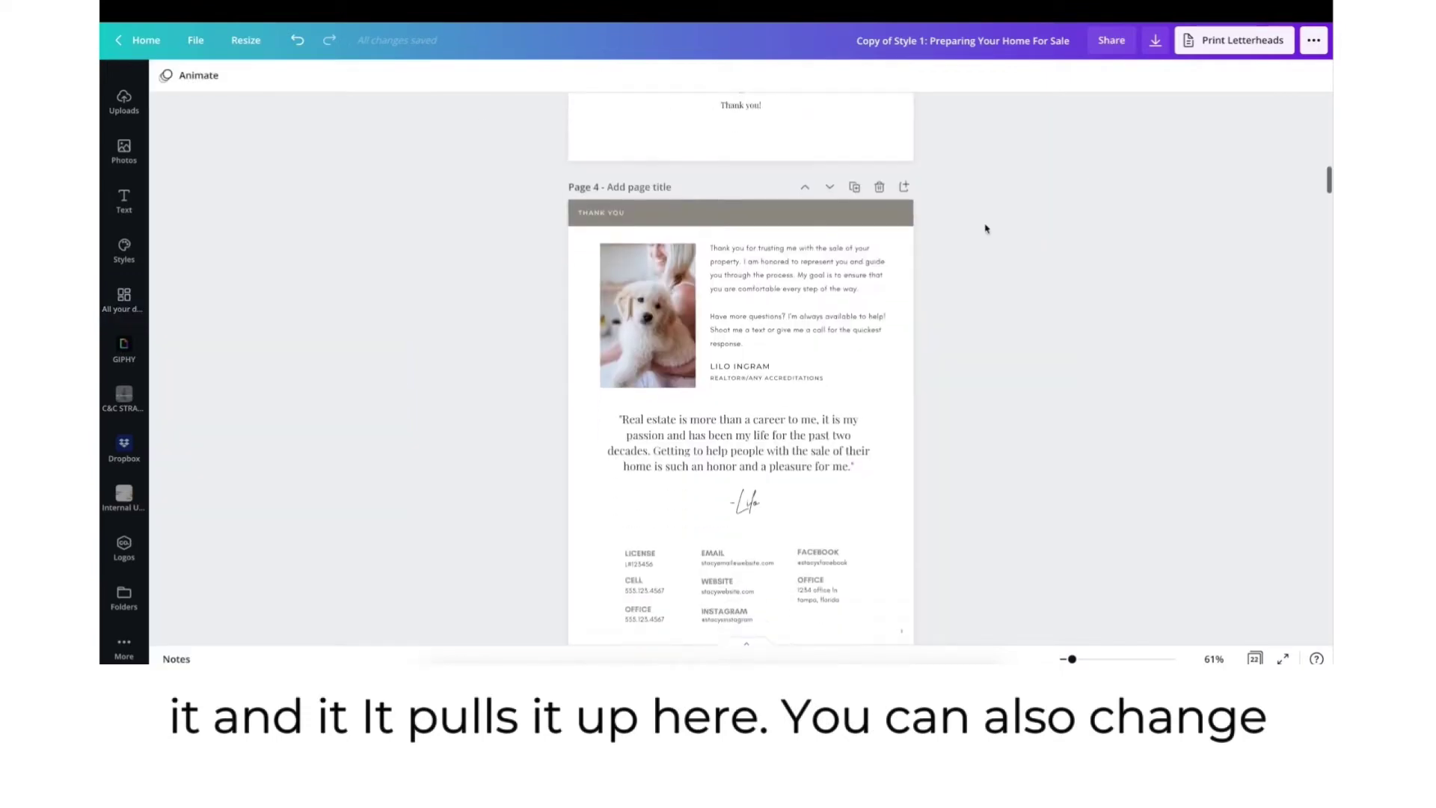
Step: Make the grey header bars brand brown on every page
{"action": "scroll", "coordinate": [985, 225], "scroll_direction": "down", "scroll_amount": 2}
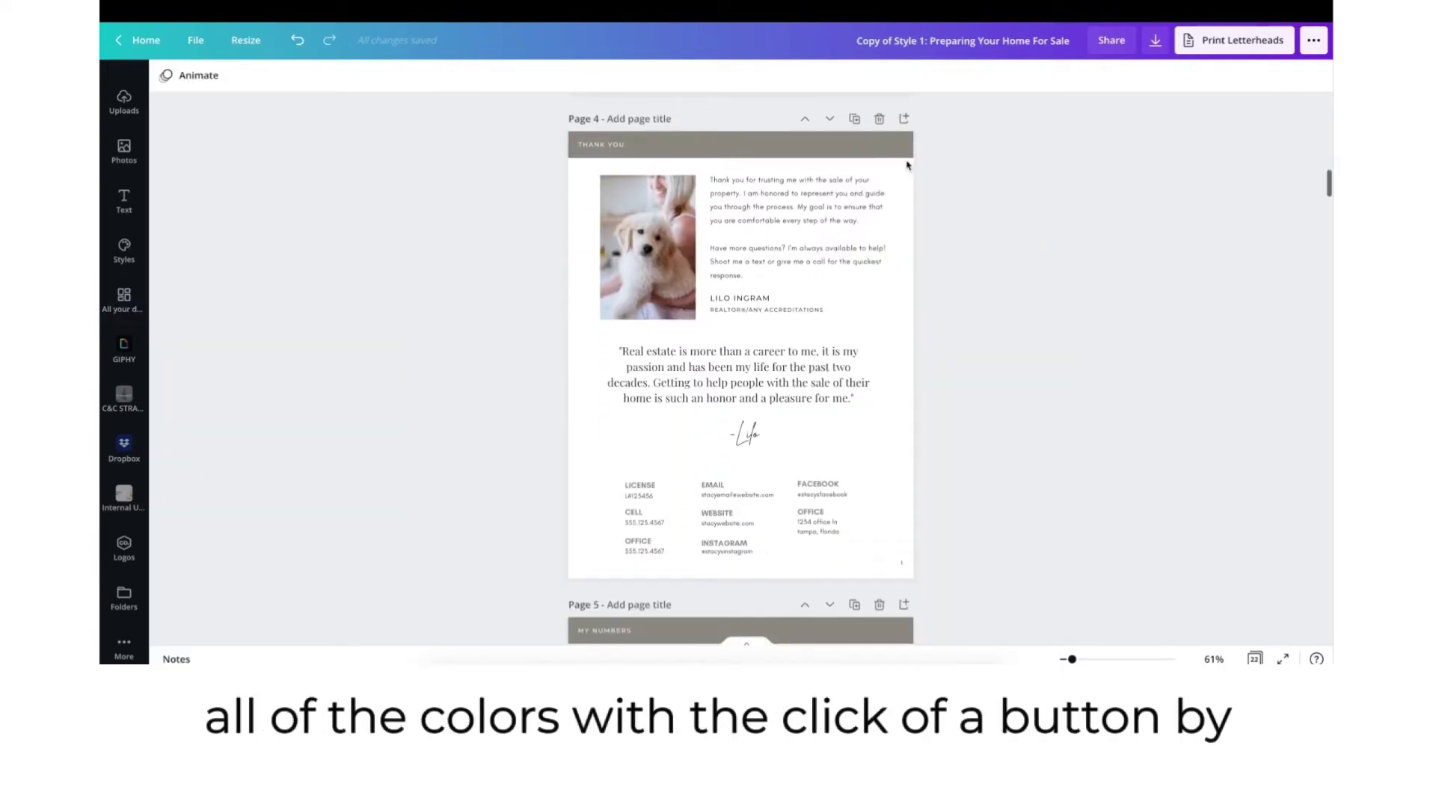
{"action": "left_click", "coordinate": [888, 151]}
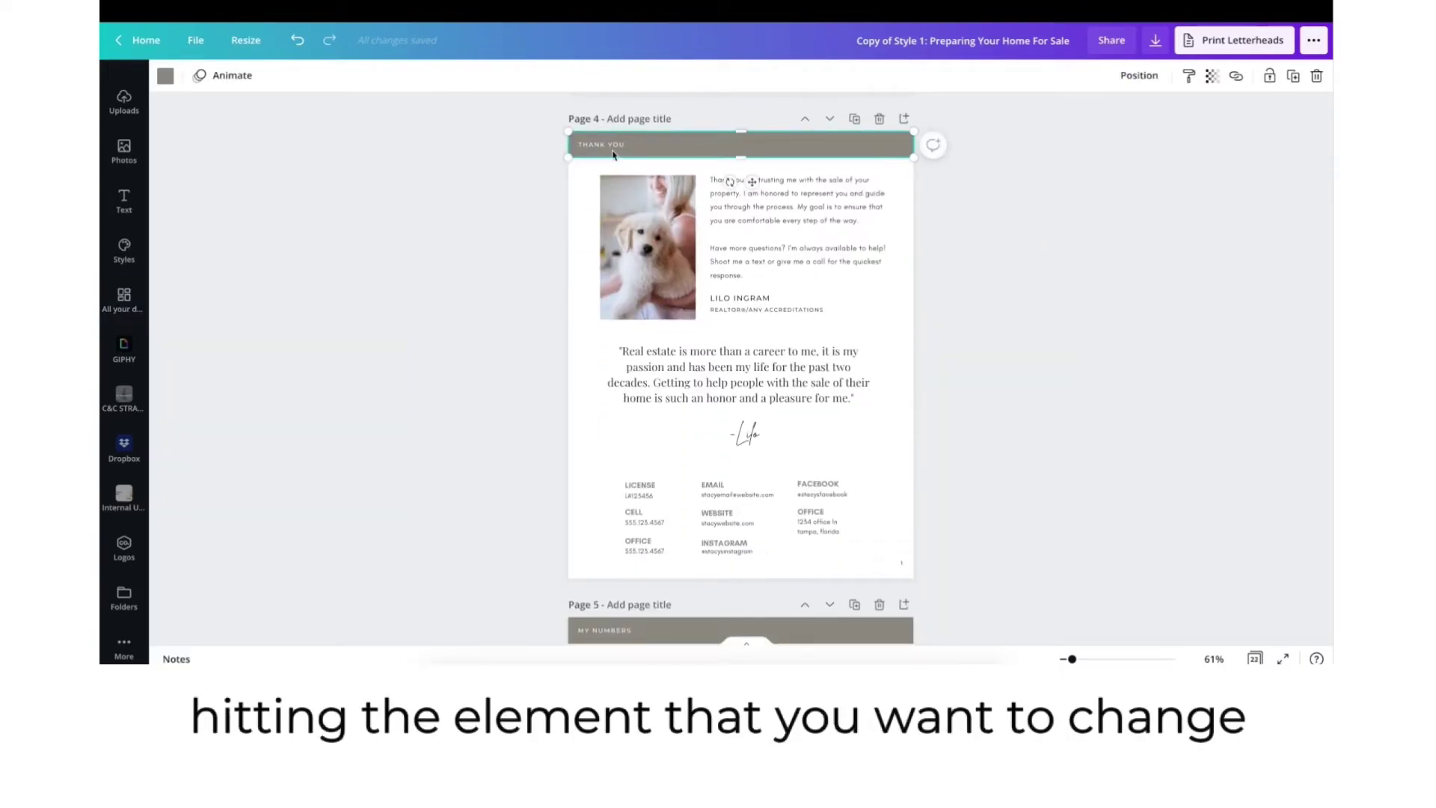
{"action": "left_click", "coordinate": [166, 76]}
{"action": "left_click", "coordinate": [217, 256]}
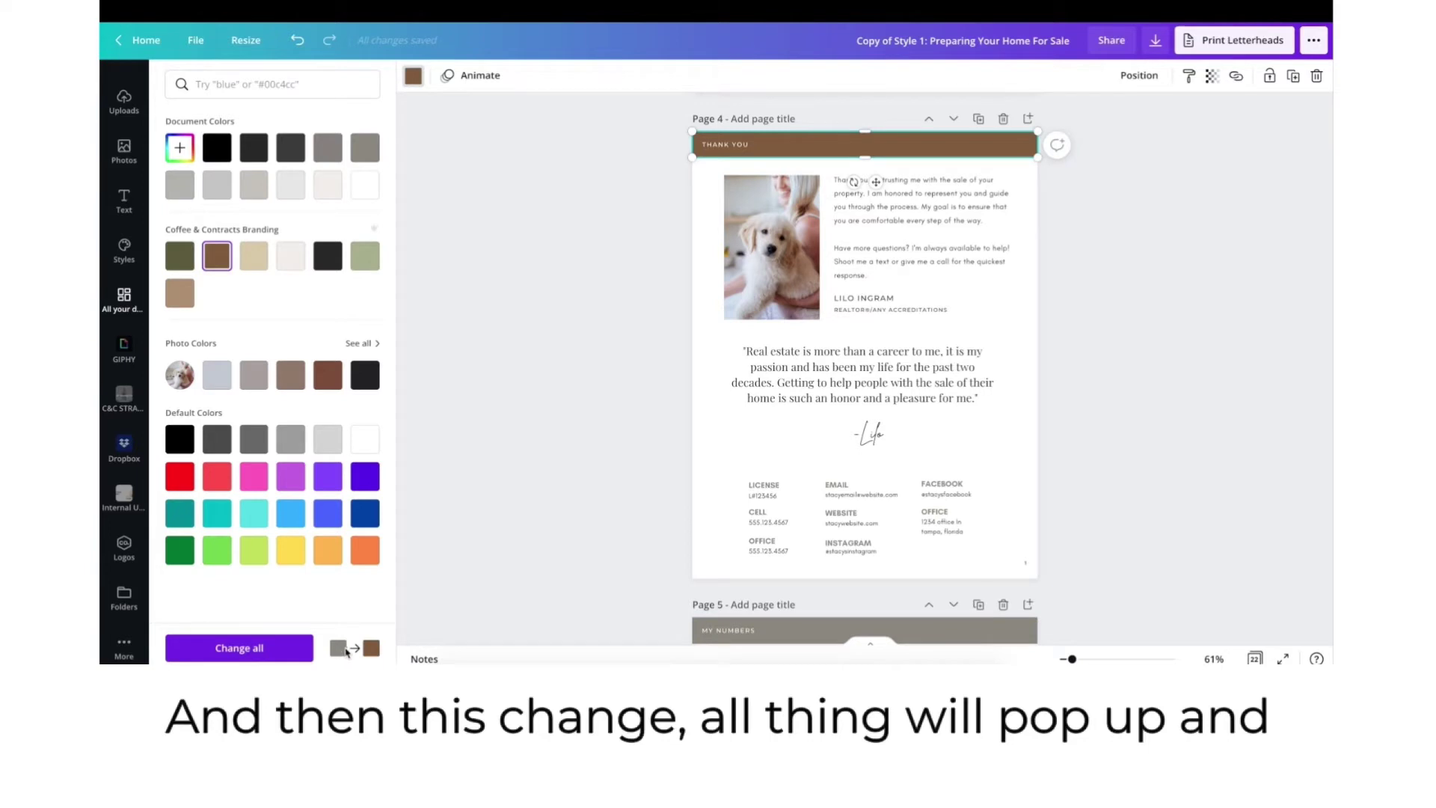
{"action": "left_click", "coordinate": [296, 648]}
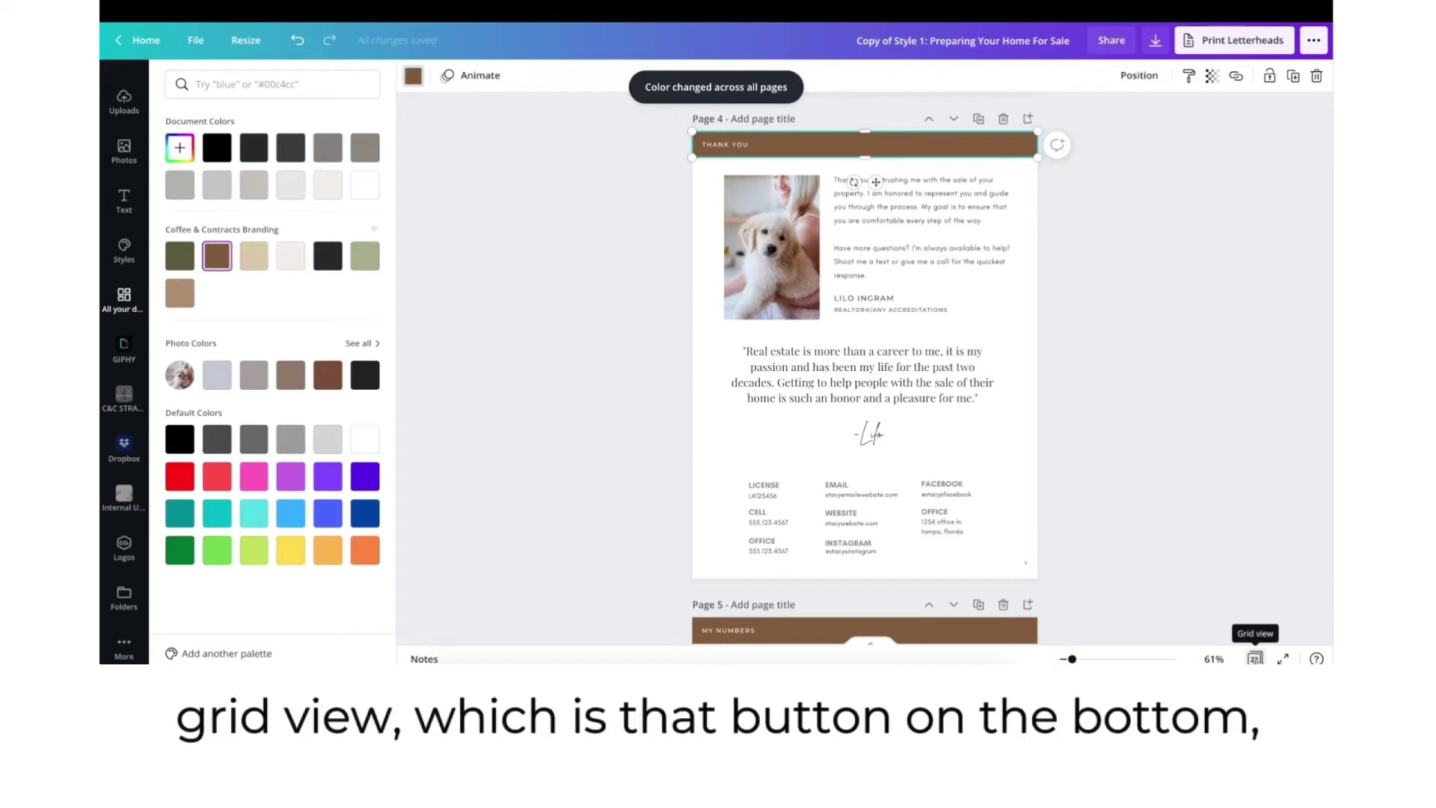
Step: Colour the pyramid graphic on page 13 dark olive
{"action": "left_click", "coordinate": [1255, 659]}
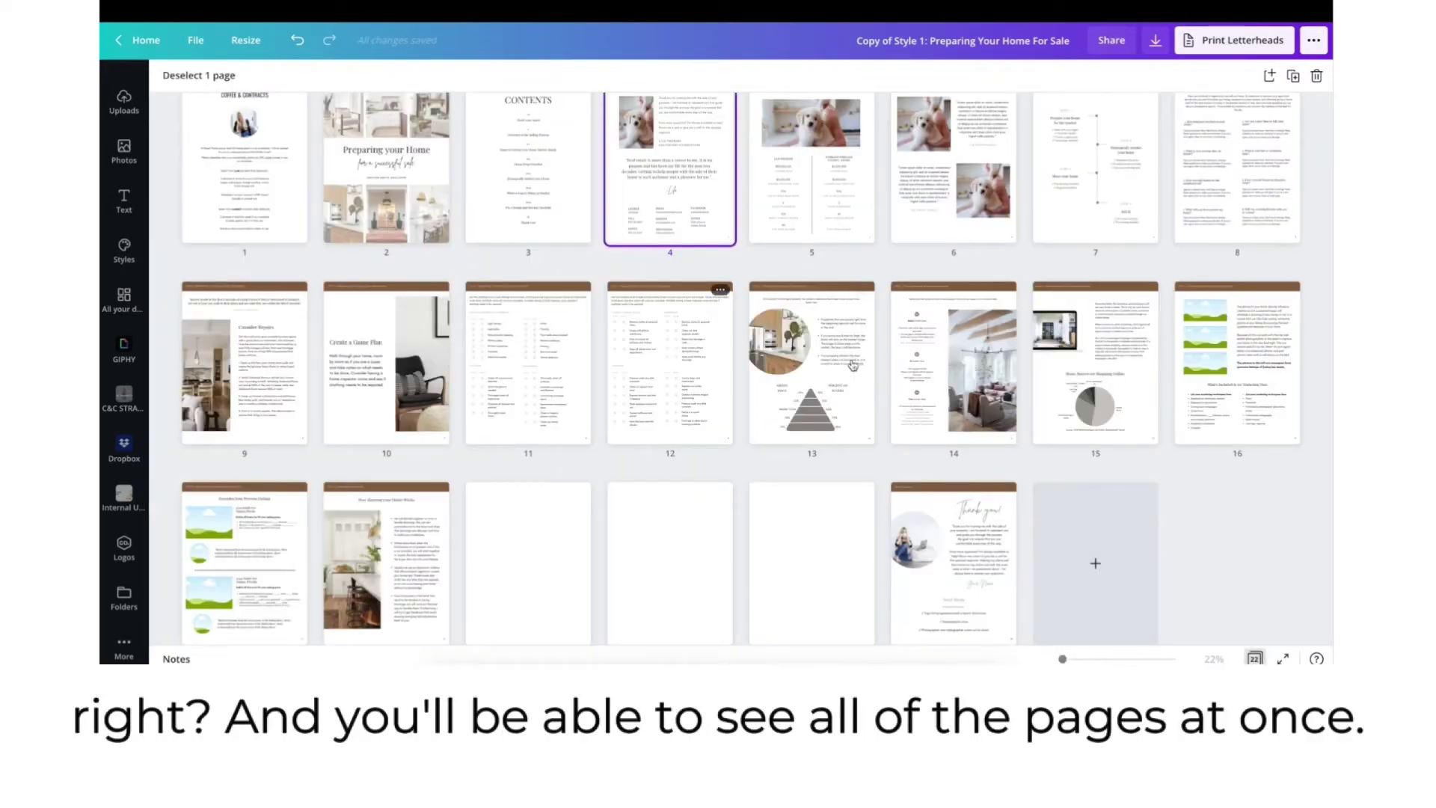
{"action": "double_click", "coordinate": [814, 391]}
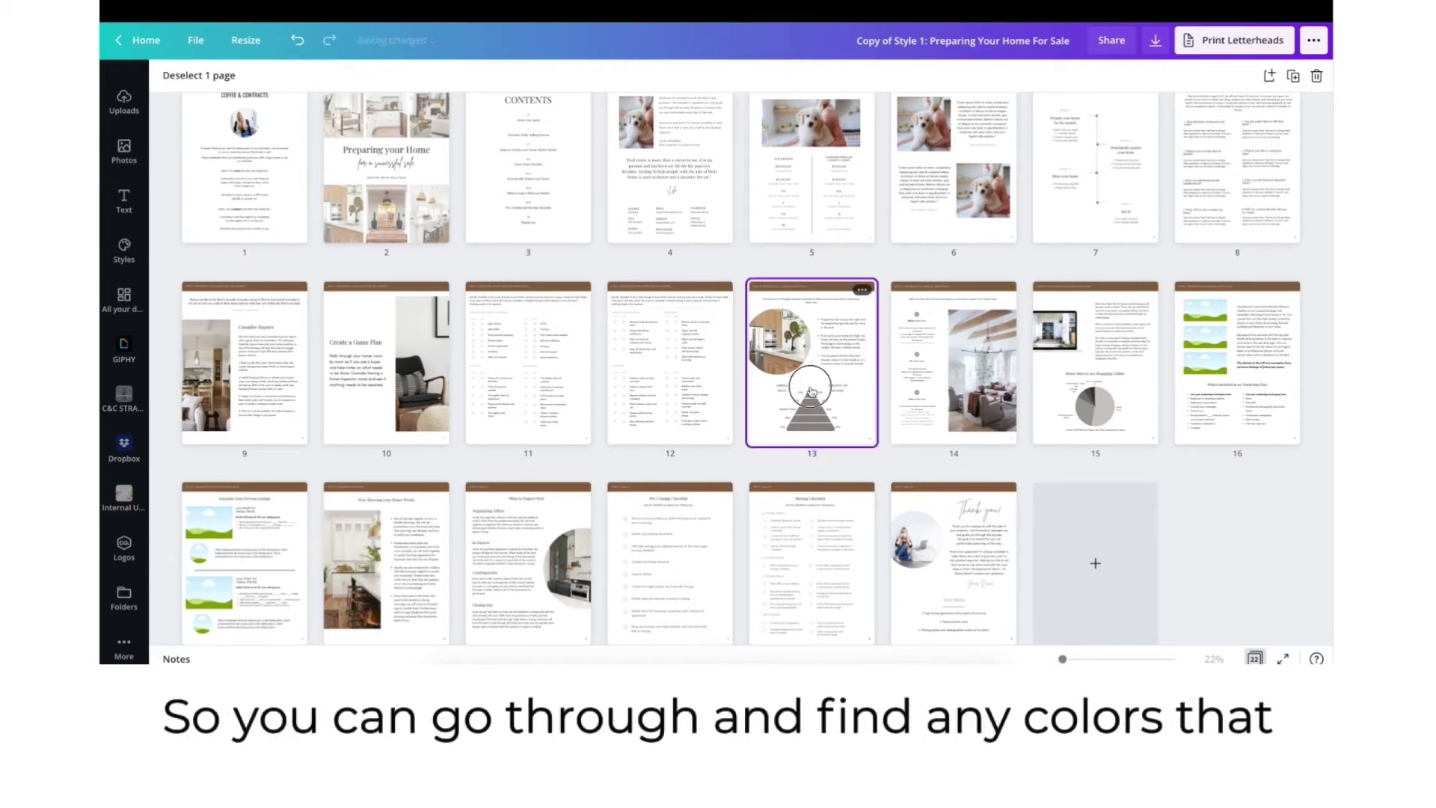
{"action": "left_click", "coordinate": [741, 500]}
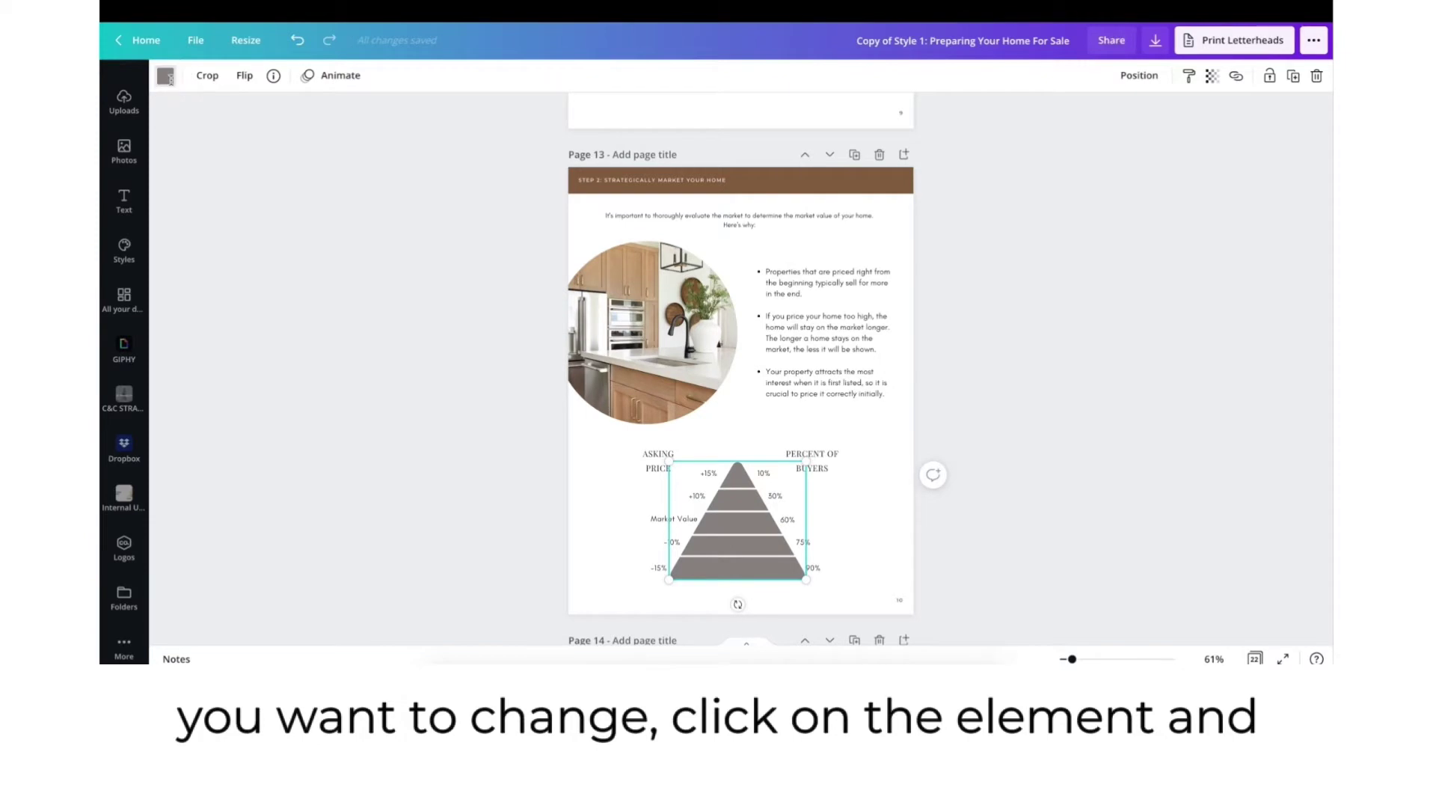
{"action": "left_click", "coordinate": [166, 76]}
{"action": "left_click", "coordinate": [181, 294]}
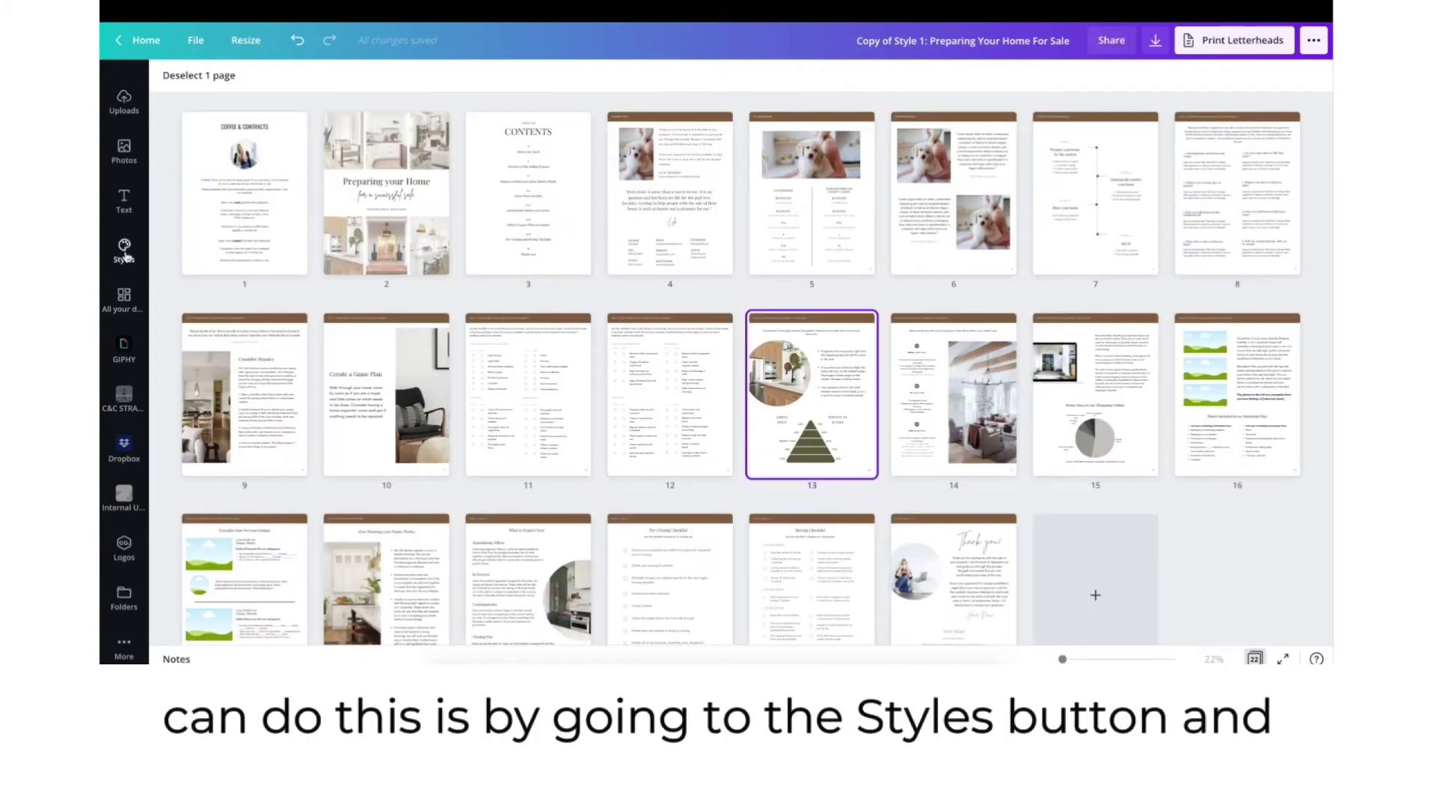
Step: Apply the Coffee & Contracts Branding colour palette to page 13
{"action": "left_click", "coordinate": [123, 260]}
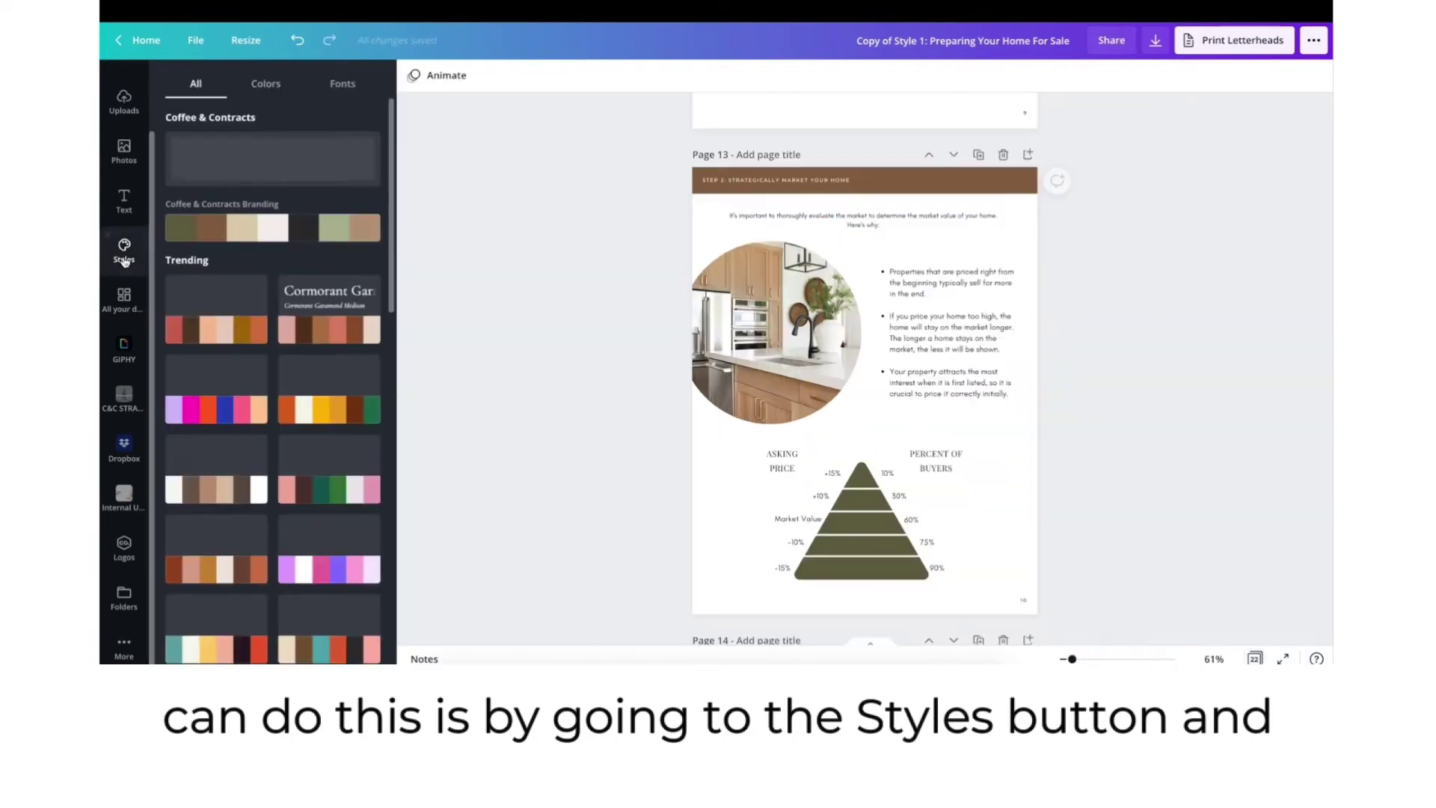
{"action": "left_click", "coordinate": [265, 84]}
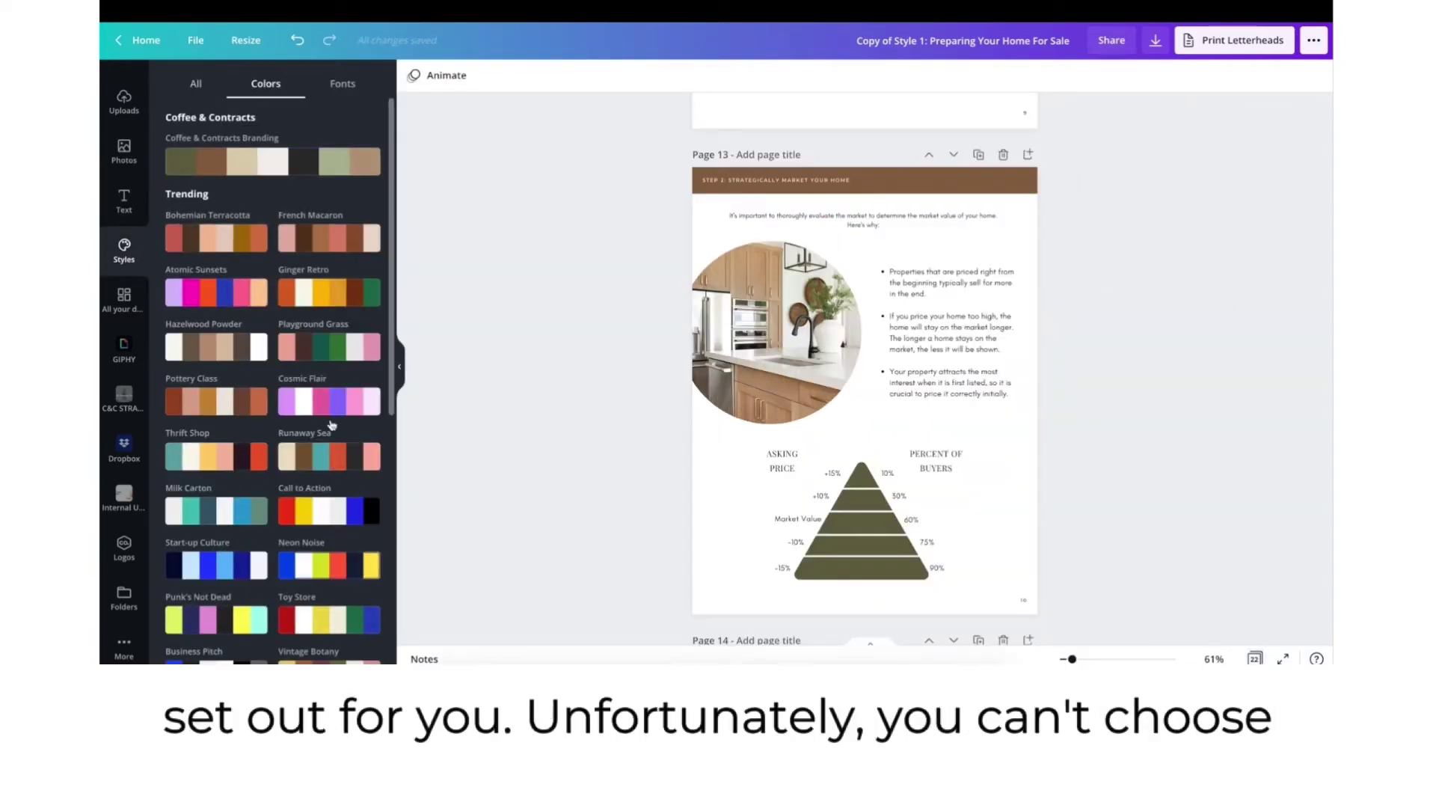
{"action": "scroll", "coordinate": [325, 352], "scroll_direction": "down", "scroll_amount": 5}
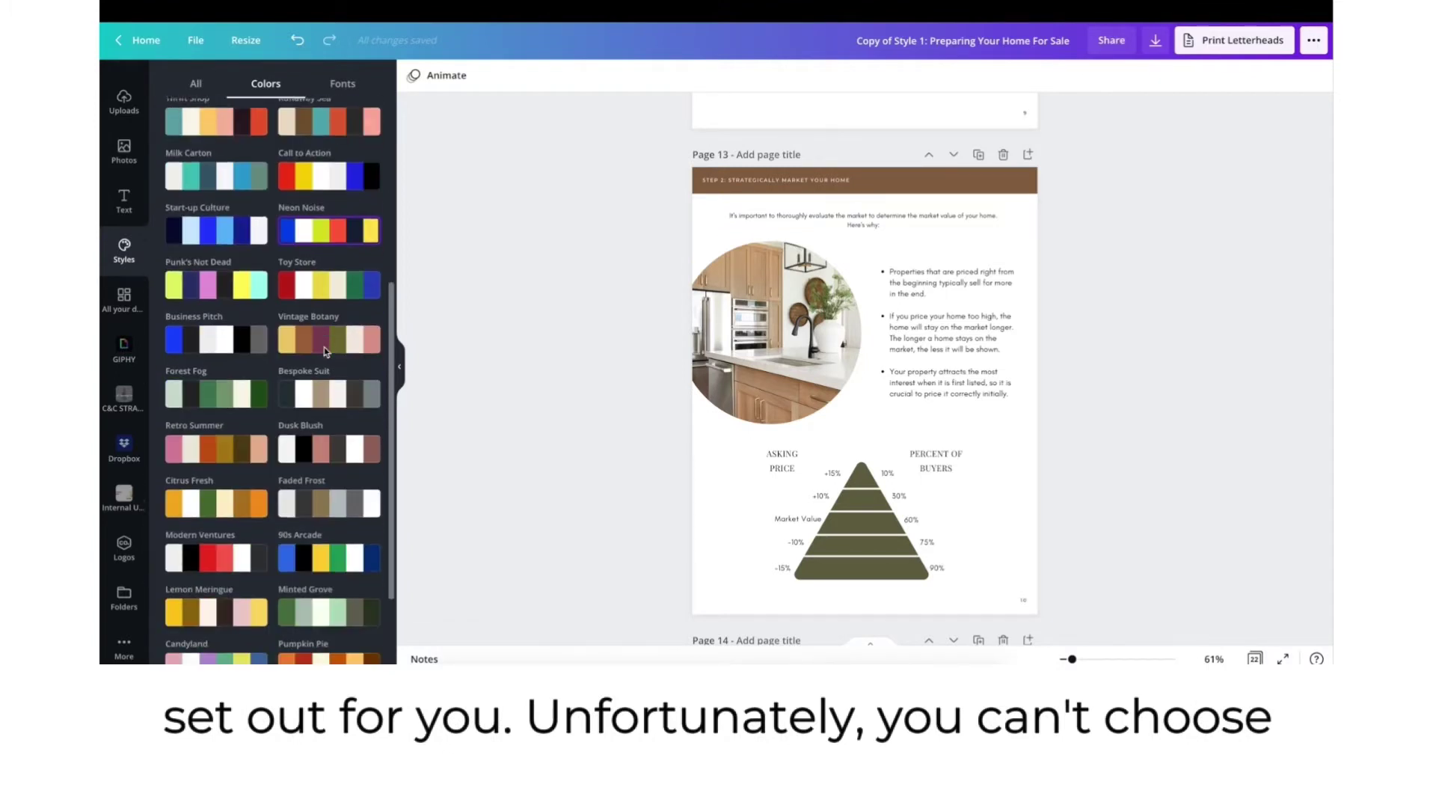
{"action": "scroll", "coordinate": [325, 352], "scroll_direction": "up", "scroll_amount": 5}
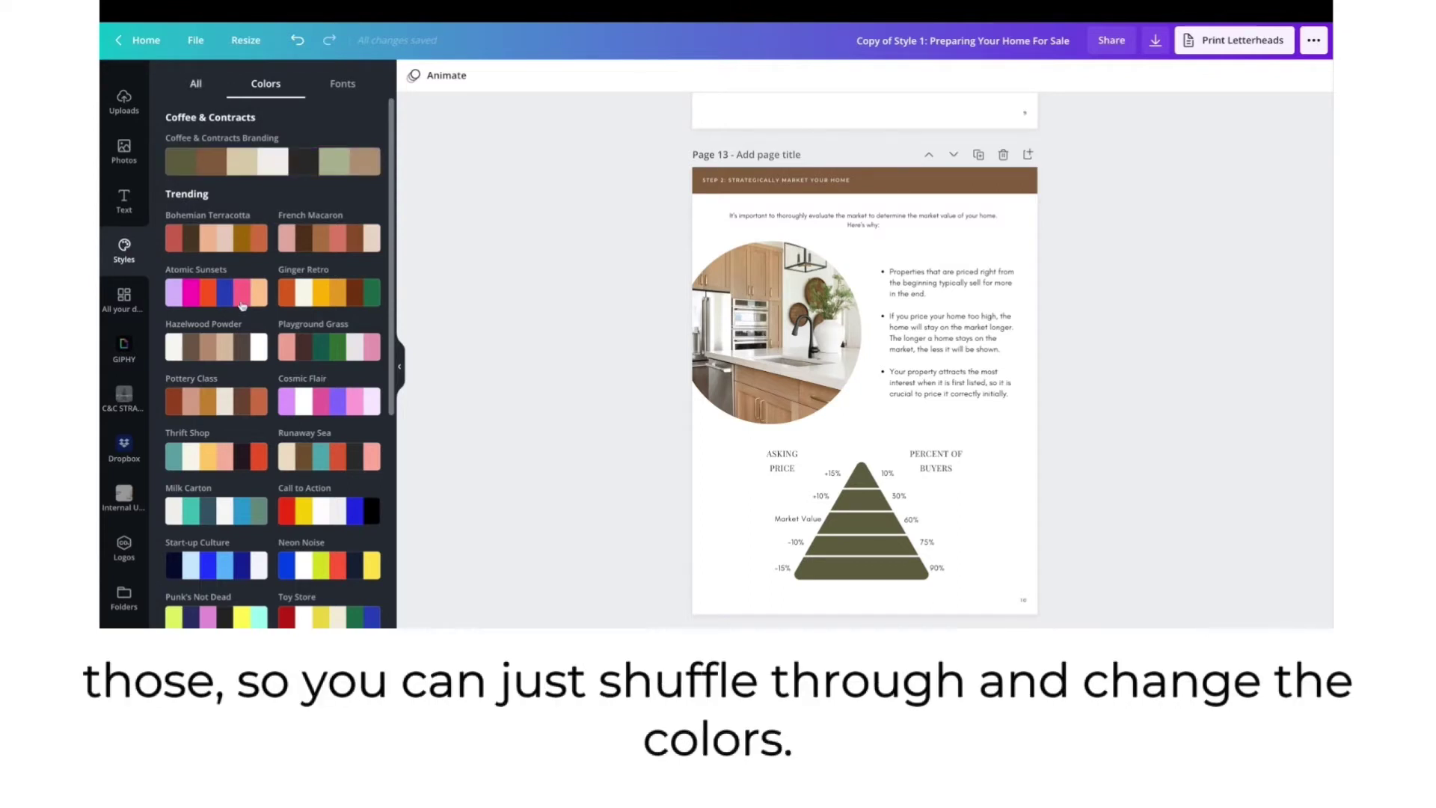
{"action": "left_click", "coordinate": [264, 171]}
Step: Shuffle the branding palette colours several times, then undo the last two shuffles
{"action": "left_click", "coordinate": [264, 171]}
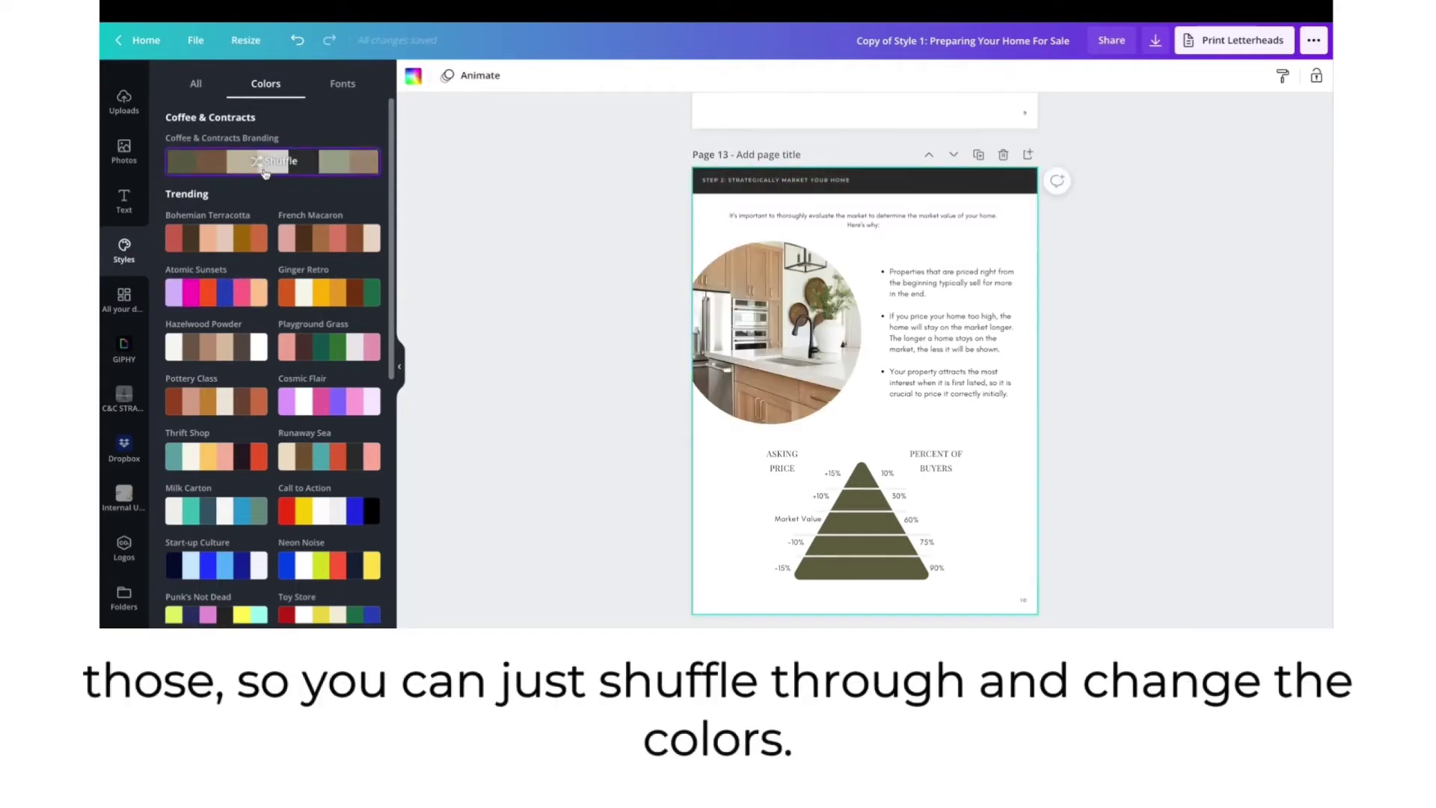
{"action": "left_click", "coordinate": [264, 171]}
{"action": "left_click", "coordinate": [264, 171]}
{"action": "left_click", "coordinate": [265, 172]}
{"action": "left_click", "coordinate": [265, 172]}
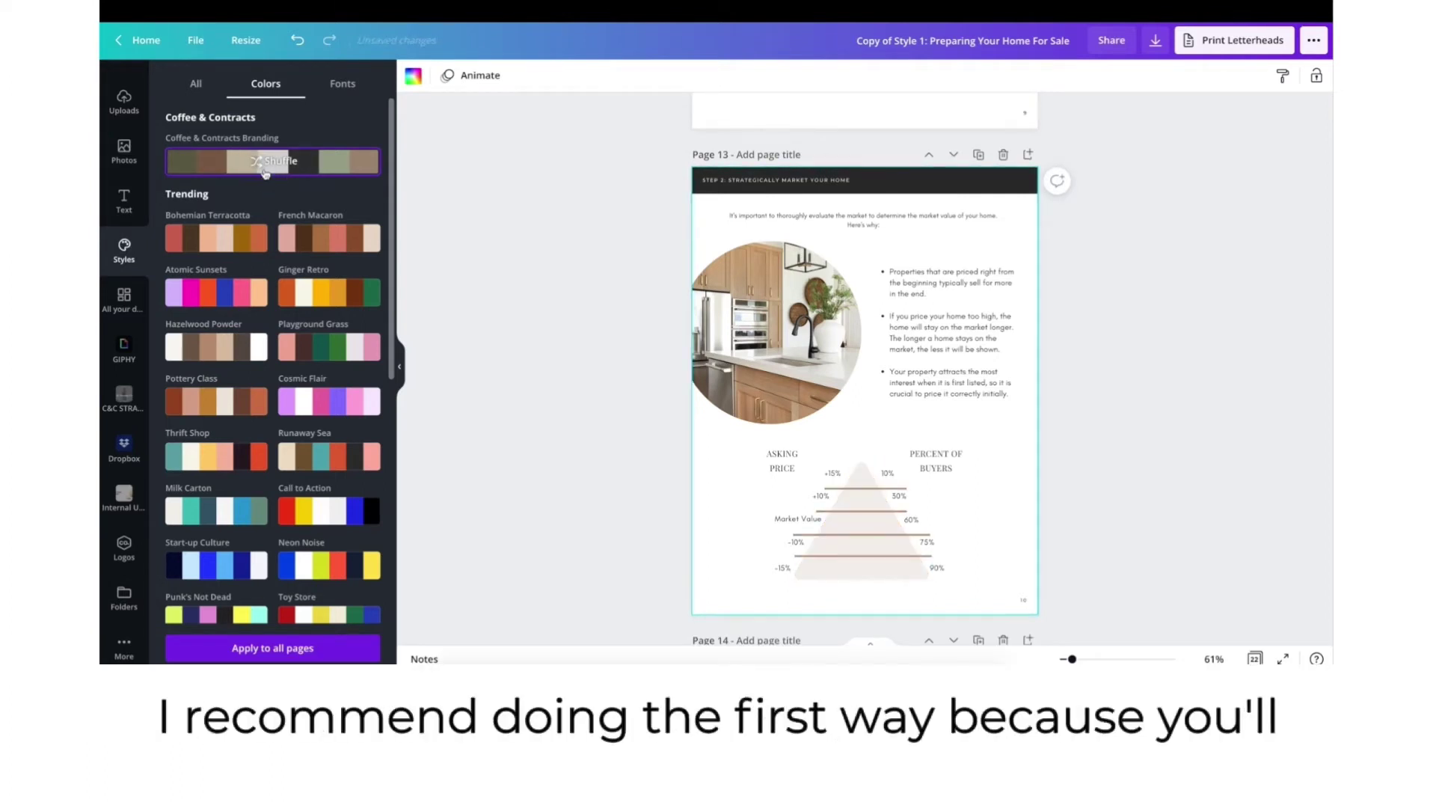
{"action": "left_click", "coordinate": [264, 172]}
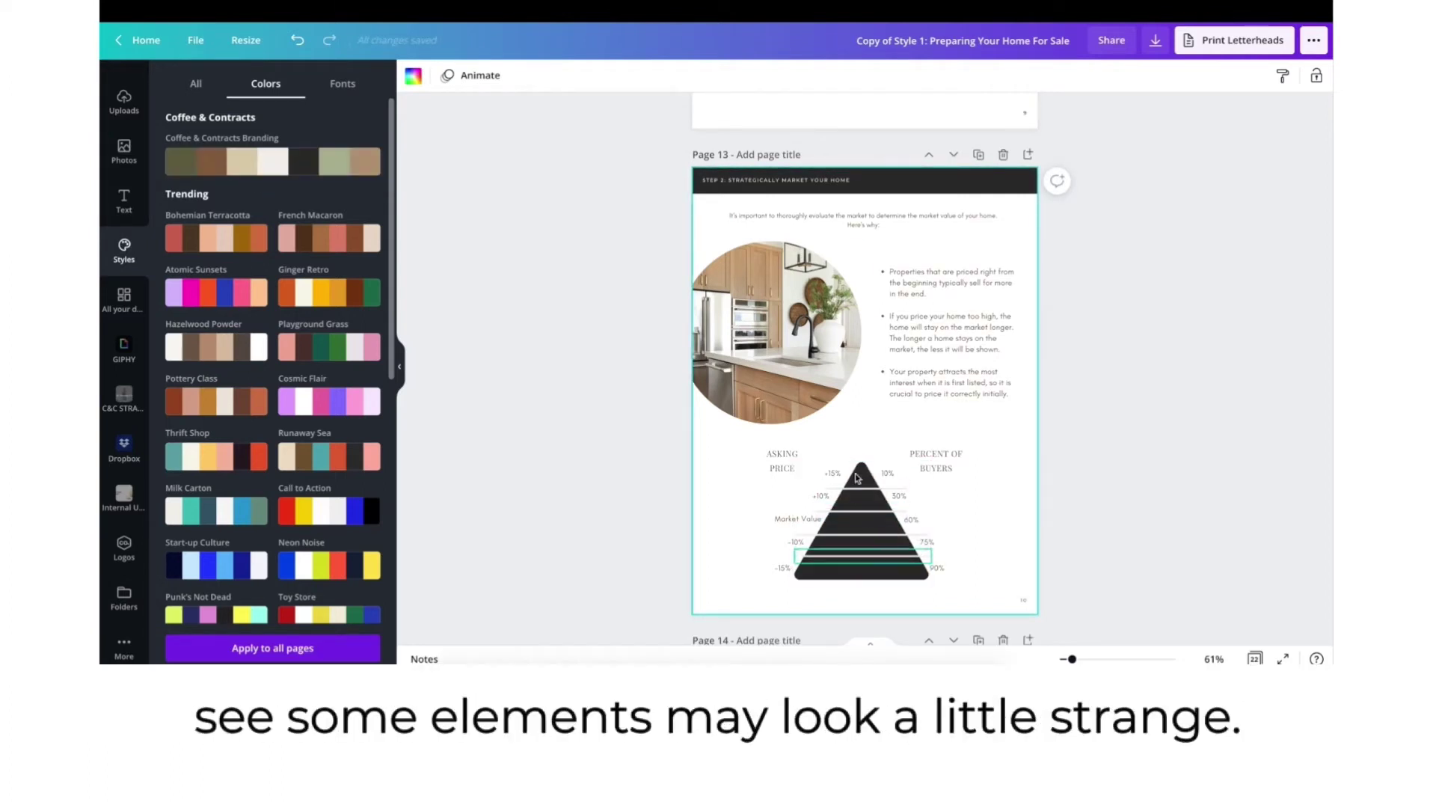
{"action": "left_click", "coordinate": [298, 38]}
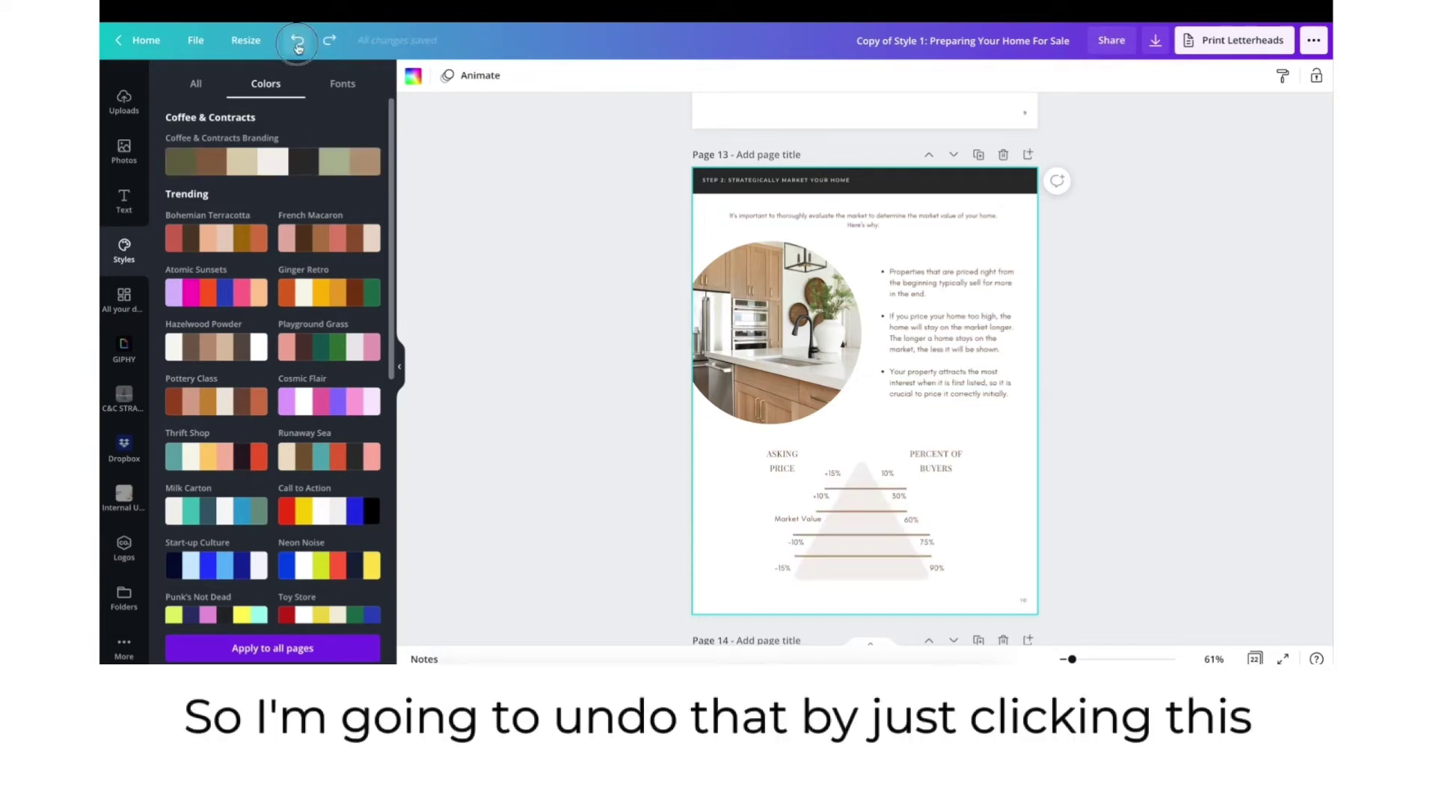
{"action": "left_click", "coordinate": [298, 42]}
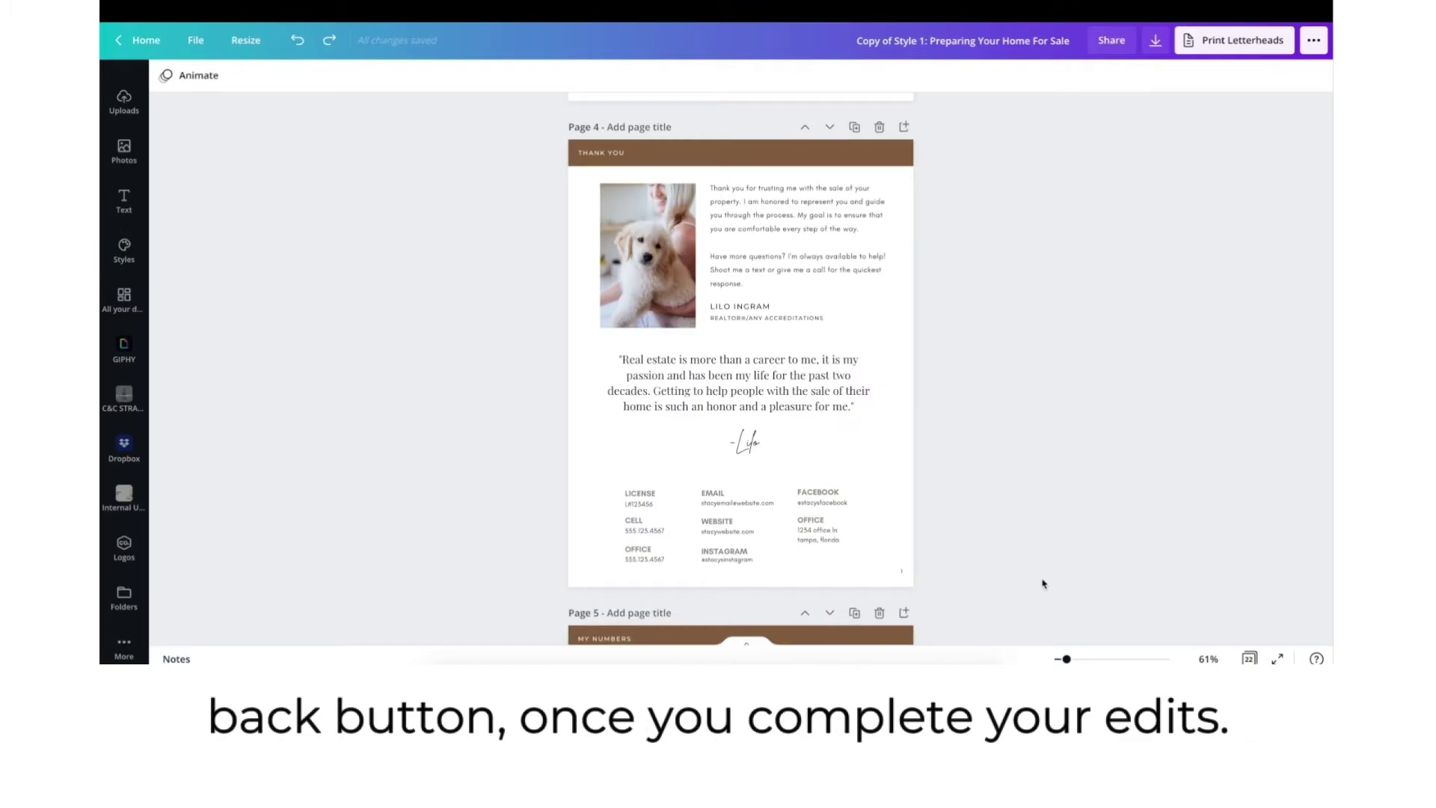
Step: Delete the welcome page so the cover becomes page 1
{"action": "scroll", "coordinate": [1044, 583], "scroll_direction": "up", "scroll_amount": 20}
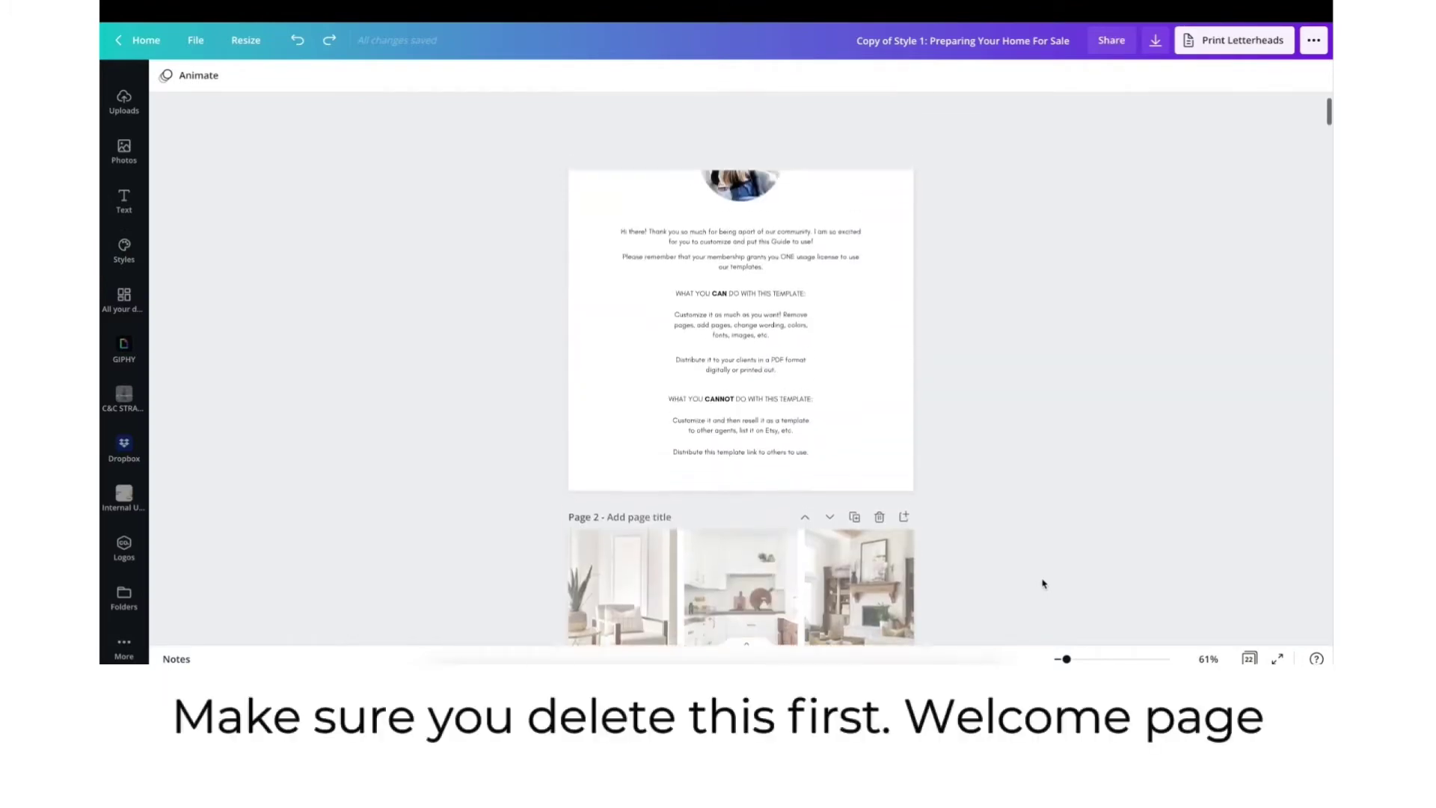
{"action": "scroll", "coordinate": [1044, 584], "scroll_direction": "up", "scroll_amount": 2}
{"action": "left_click", "coordinate": [879, 119]}
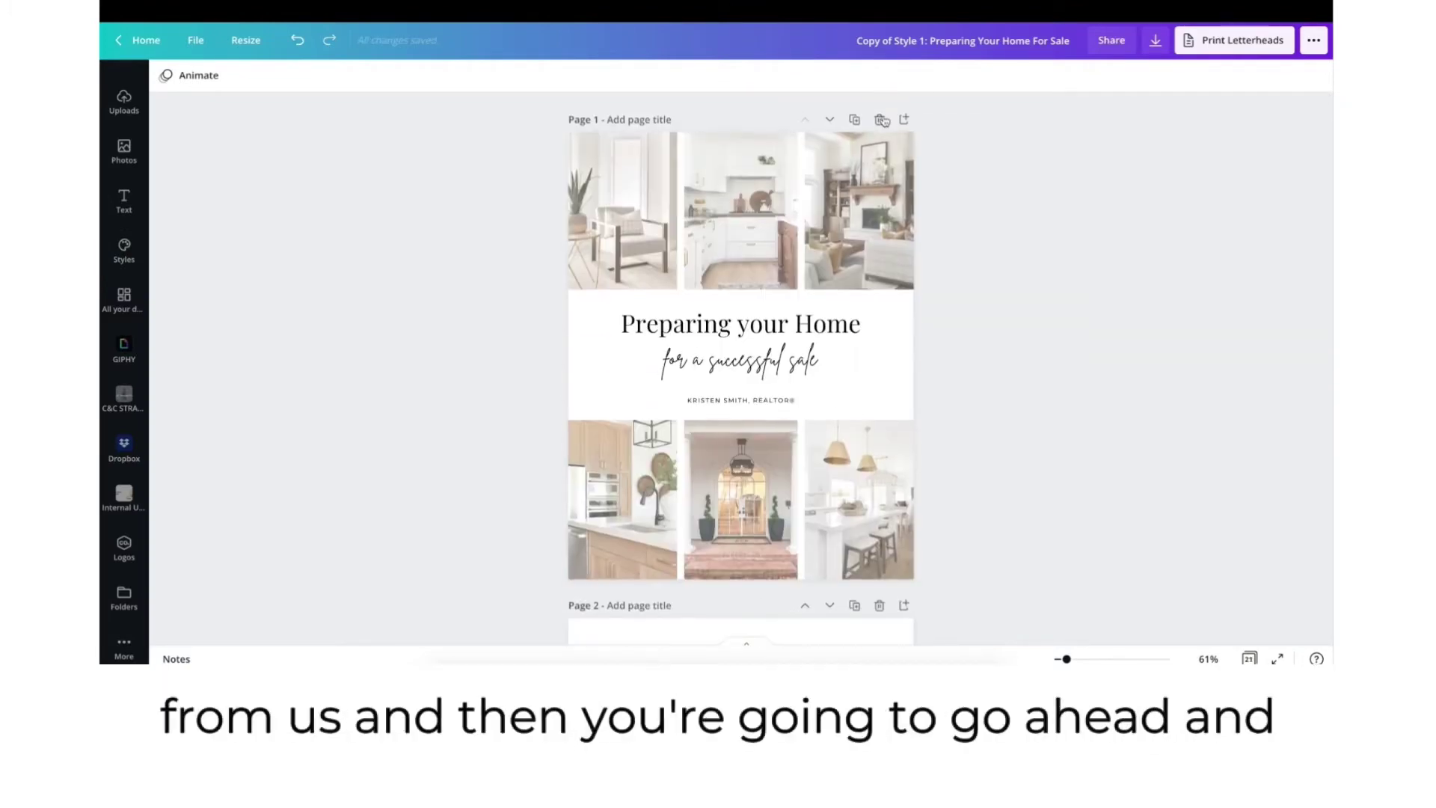
Step: Download all pages of the guide as a PDF Print file
{"action": "left_click", "coordinate": [1155, 42]}
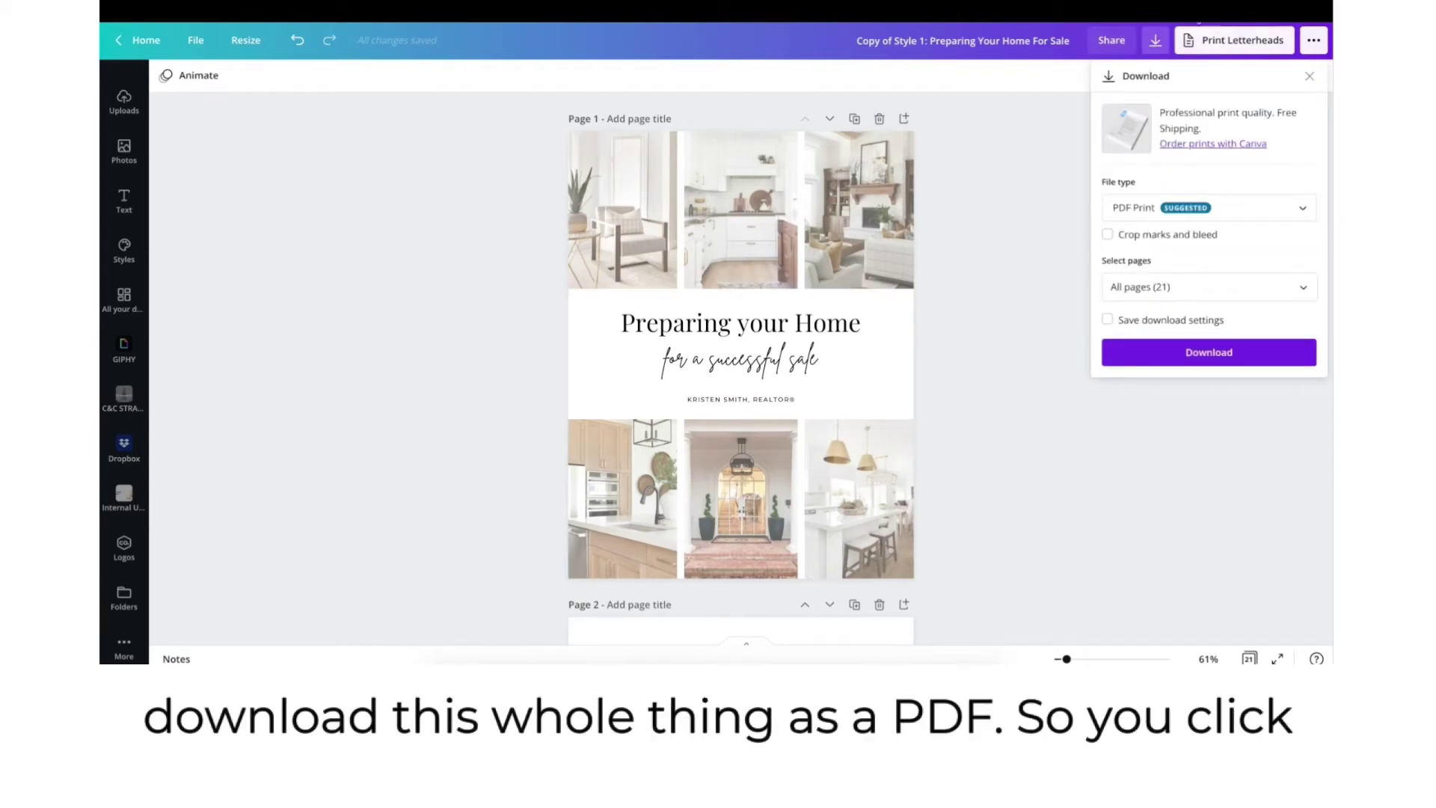
{"action": "left_click", "coordinate": [1154, 47]}
{"action": "left_click", "coordinate": [1155, 46]}
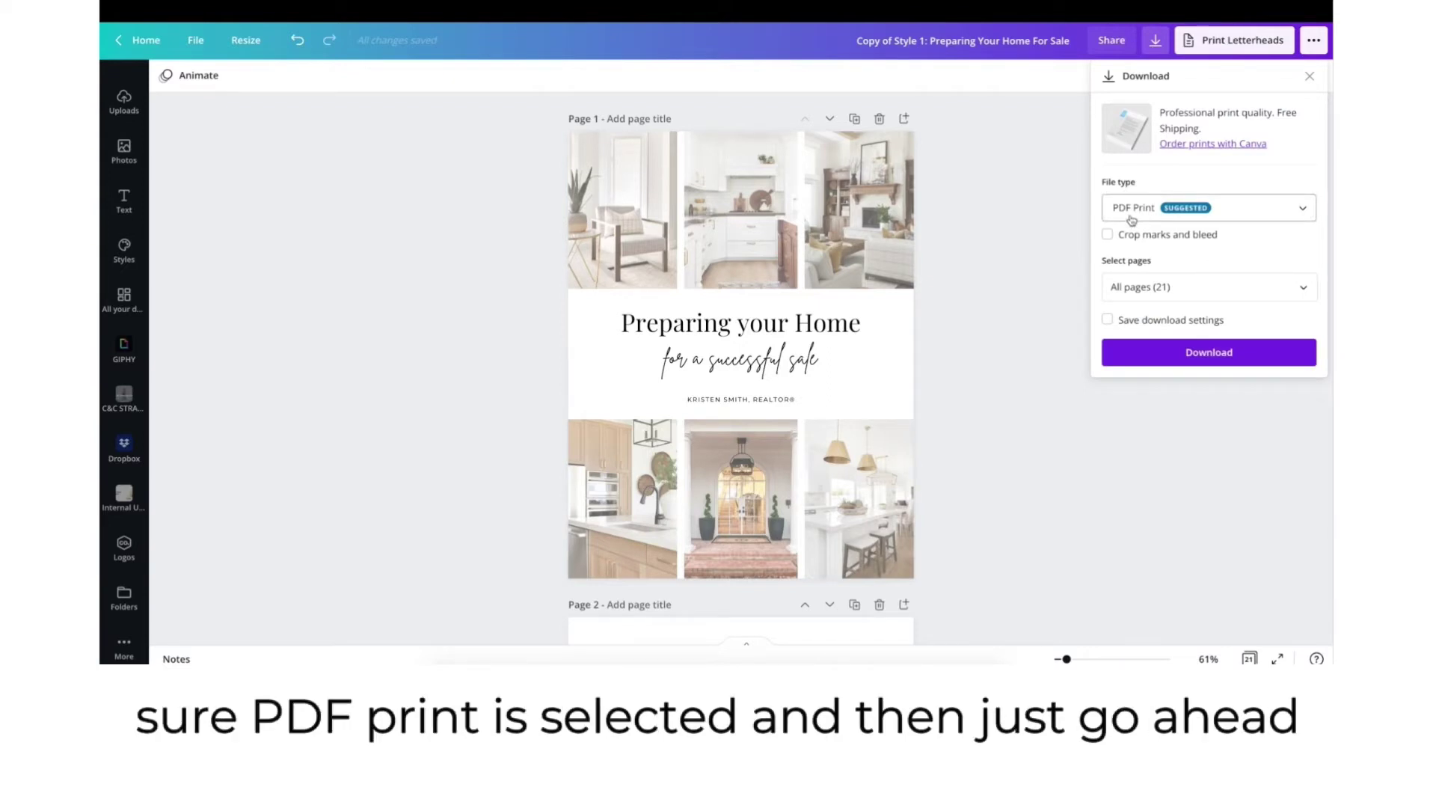
{"action": "left_click", "coordinate": [1141, 352]}
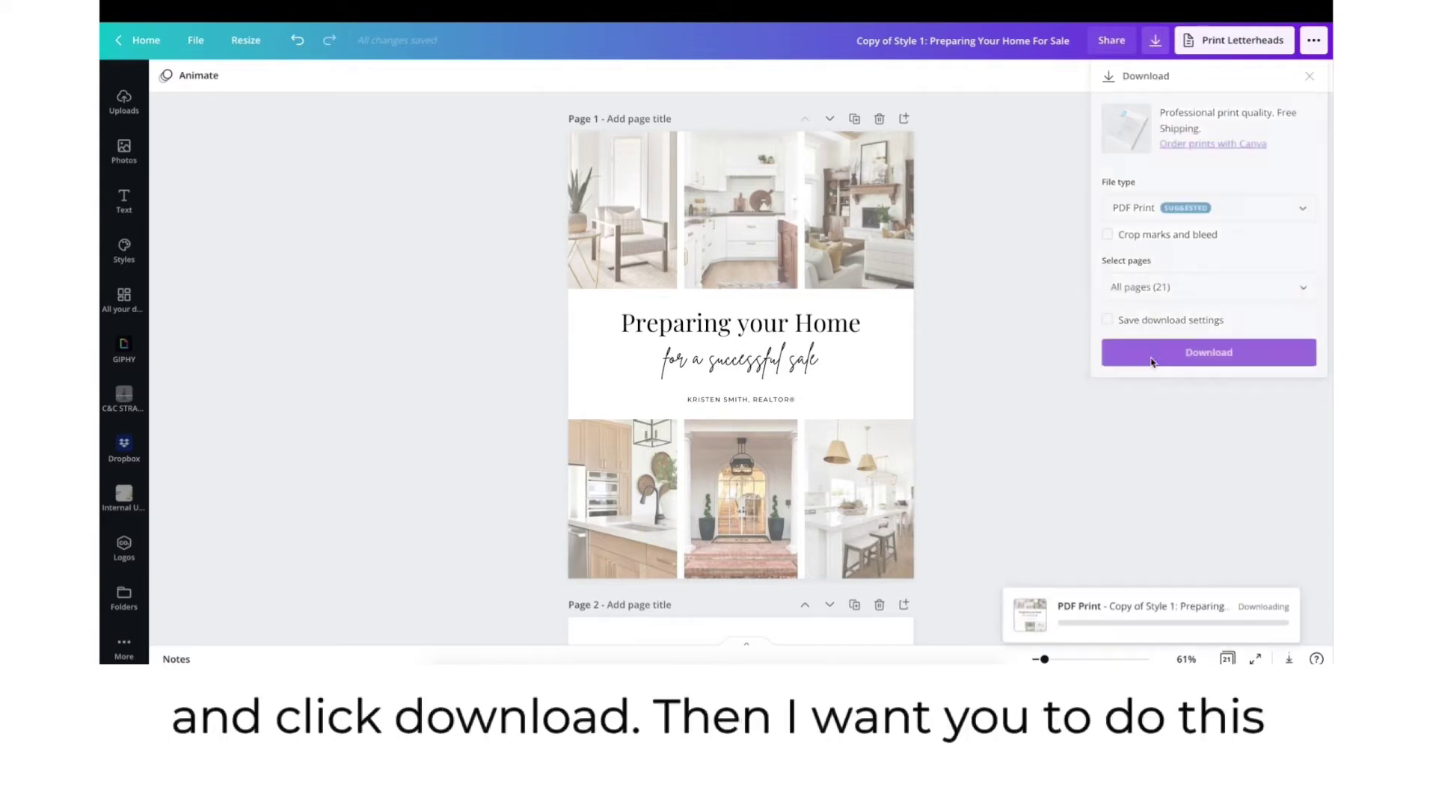
Step: Export just Page 1 of the guide as a PNG image
{"action": "left_click", "coordinate": [1156, 41]}
{"action": "left_click", "coordinate": [1138, 219]}
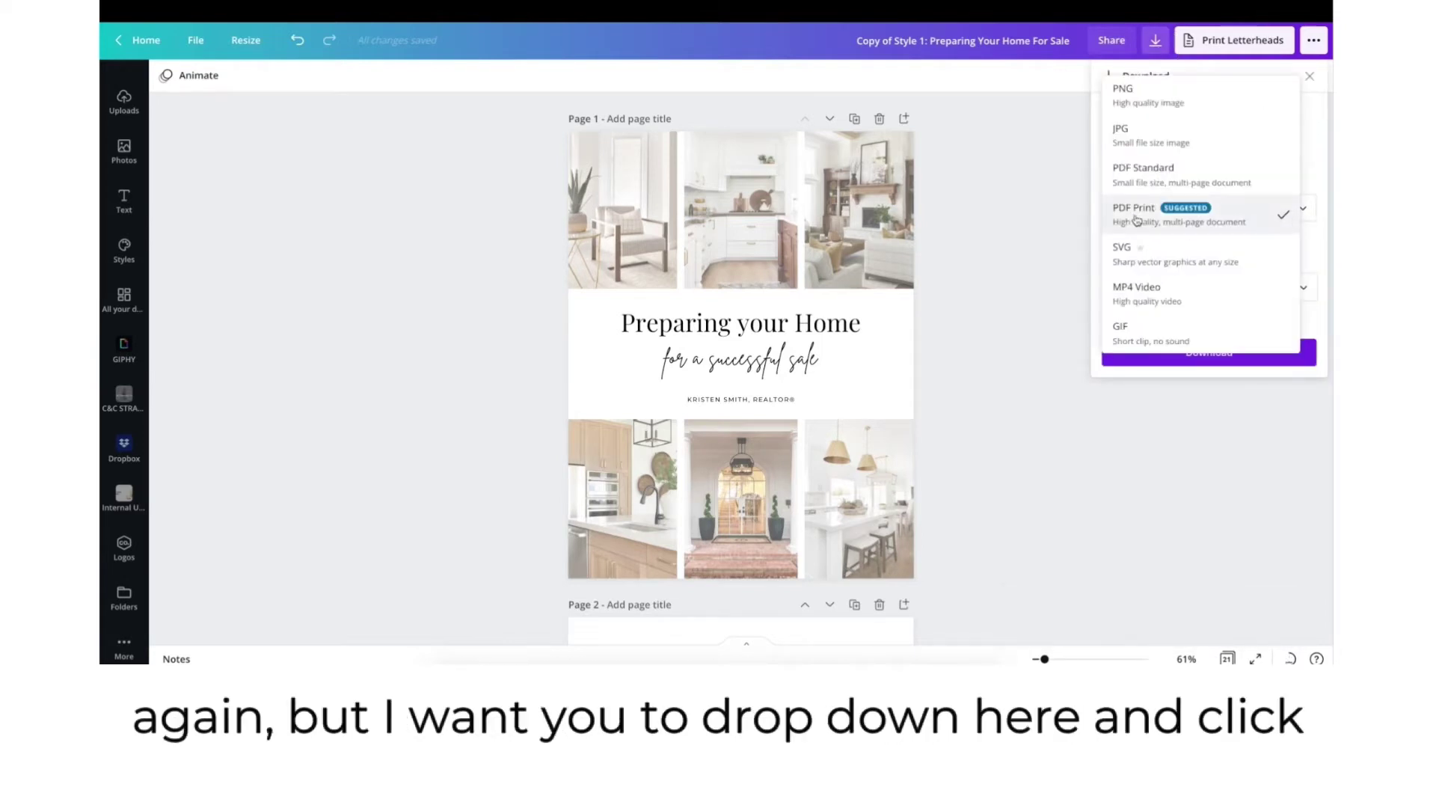
{"action": "left_click", "coordinate": [1156, 101]}
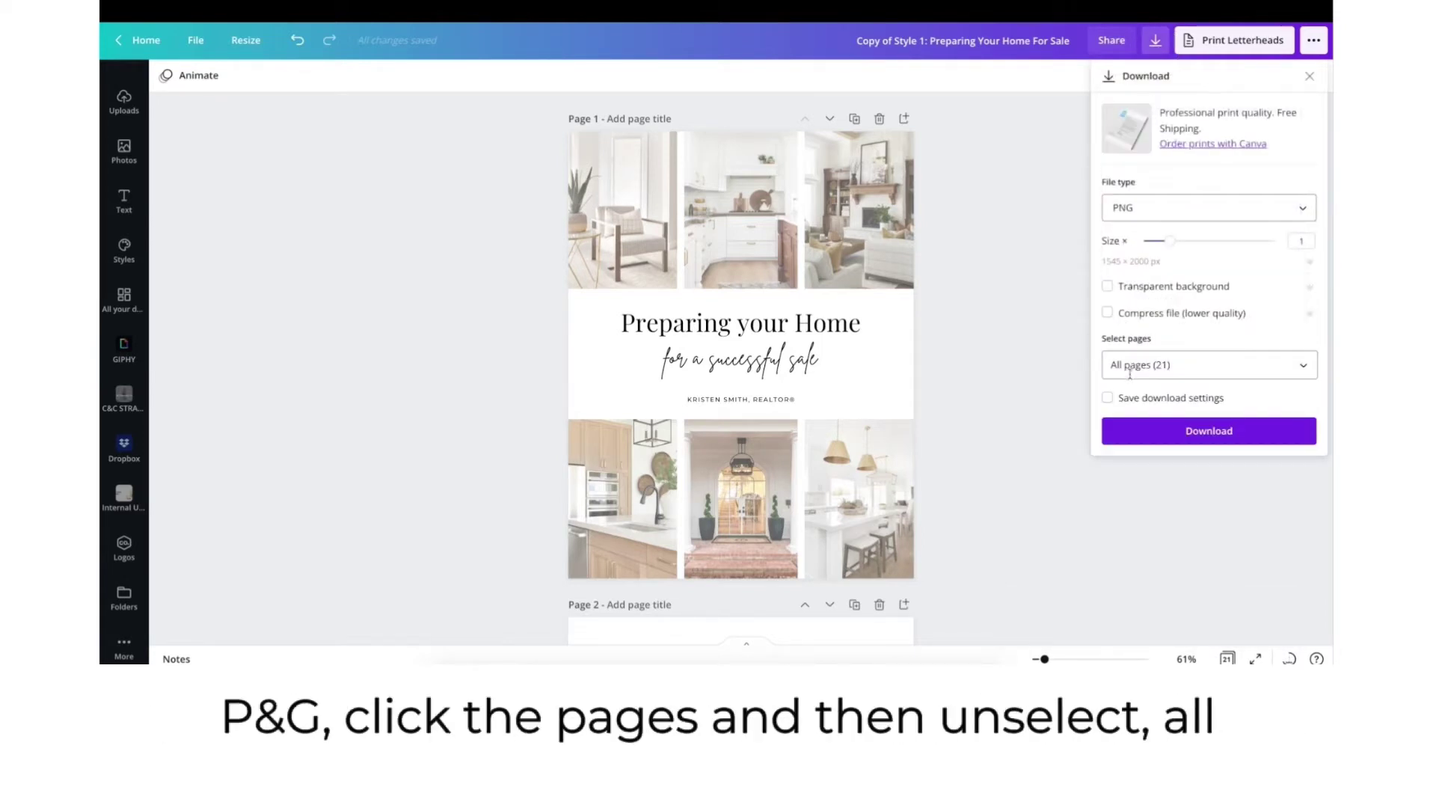
{"action": "left_click", "coordinate": [1303, 370]}
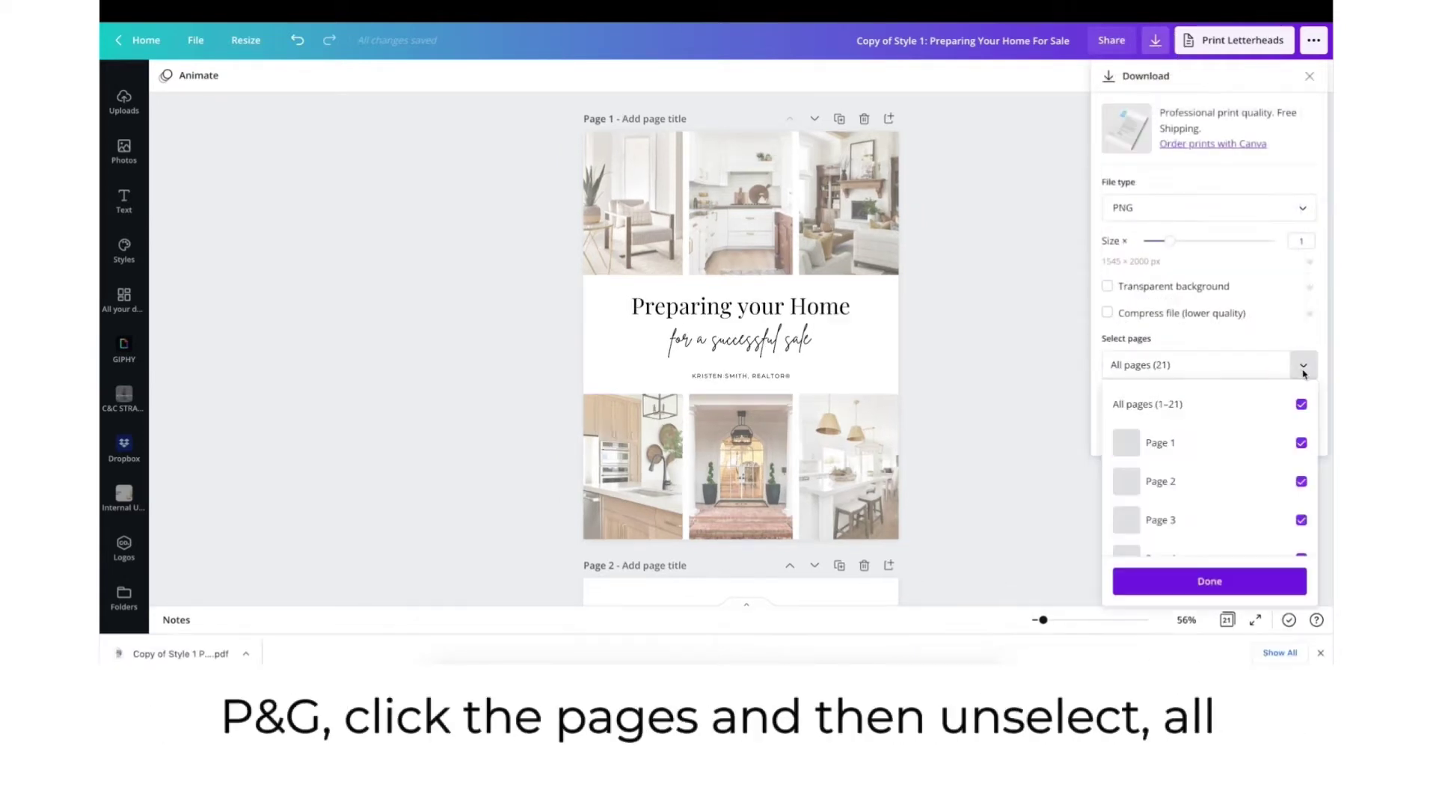
{"action": "left_click", "coordinate": [1301, 405]}
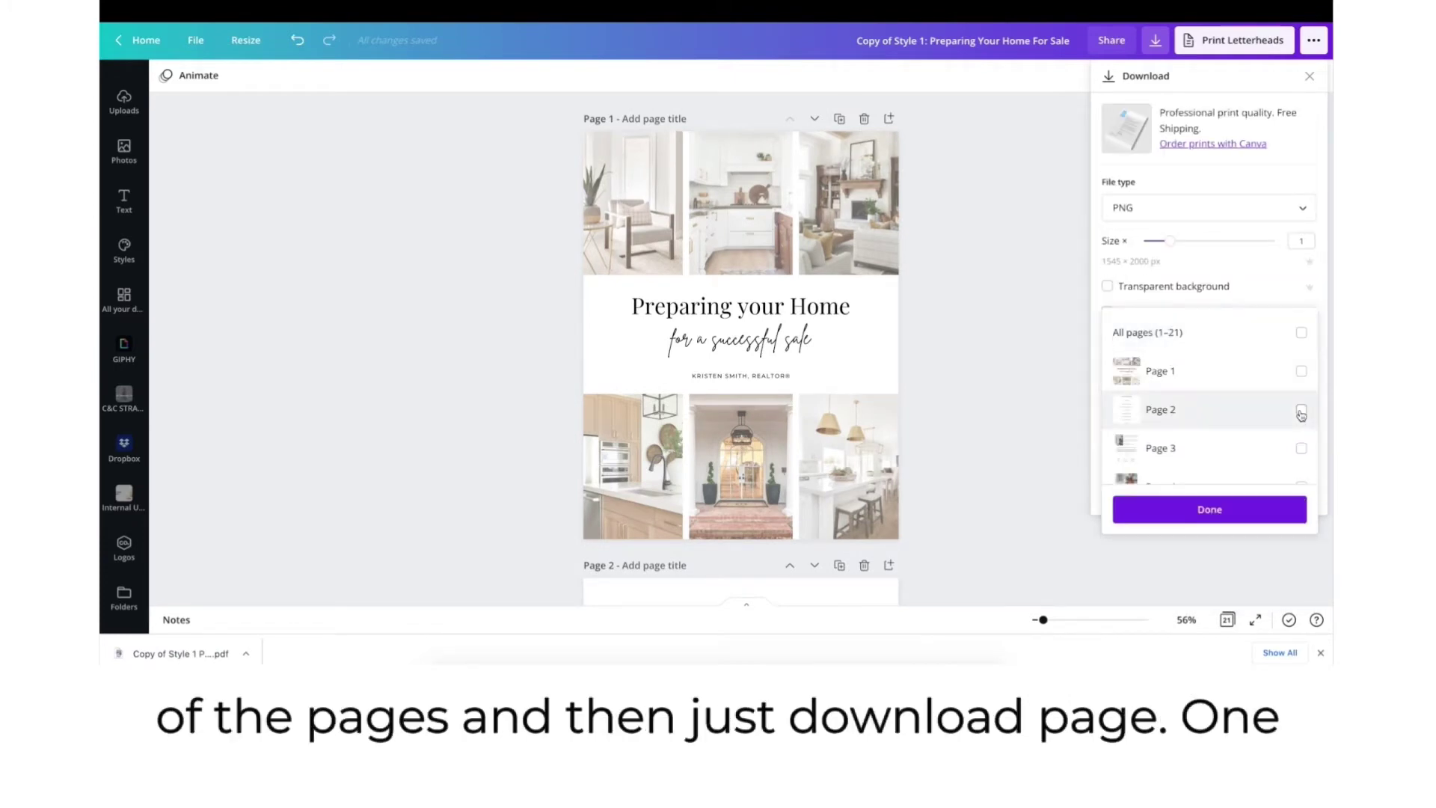
{"action": "left_click", "coordinate": [1302, 374]}
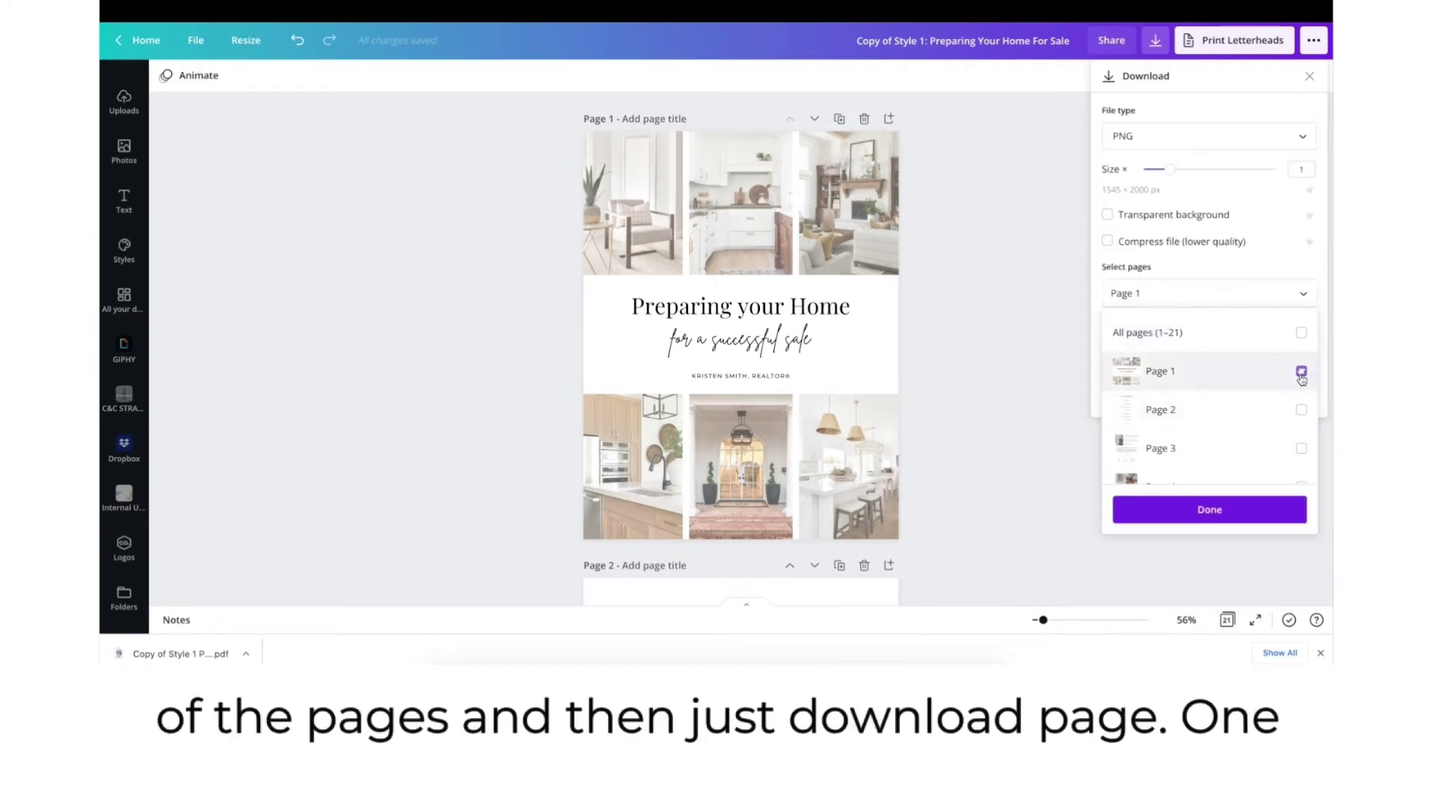
{"action": "left_click", "coordinate": [1195, 515]}
{"action": "left_click", "coordinate": [1167, 432]}
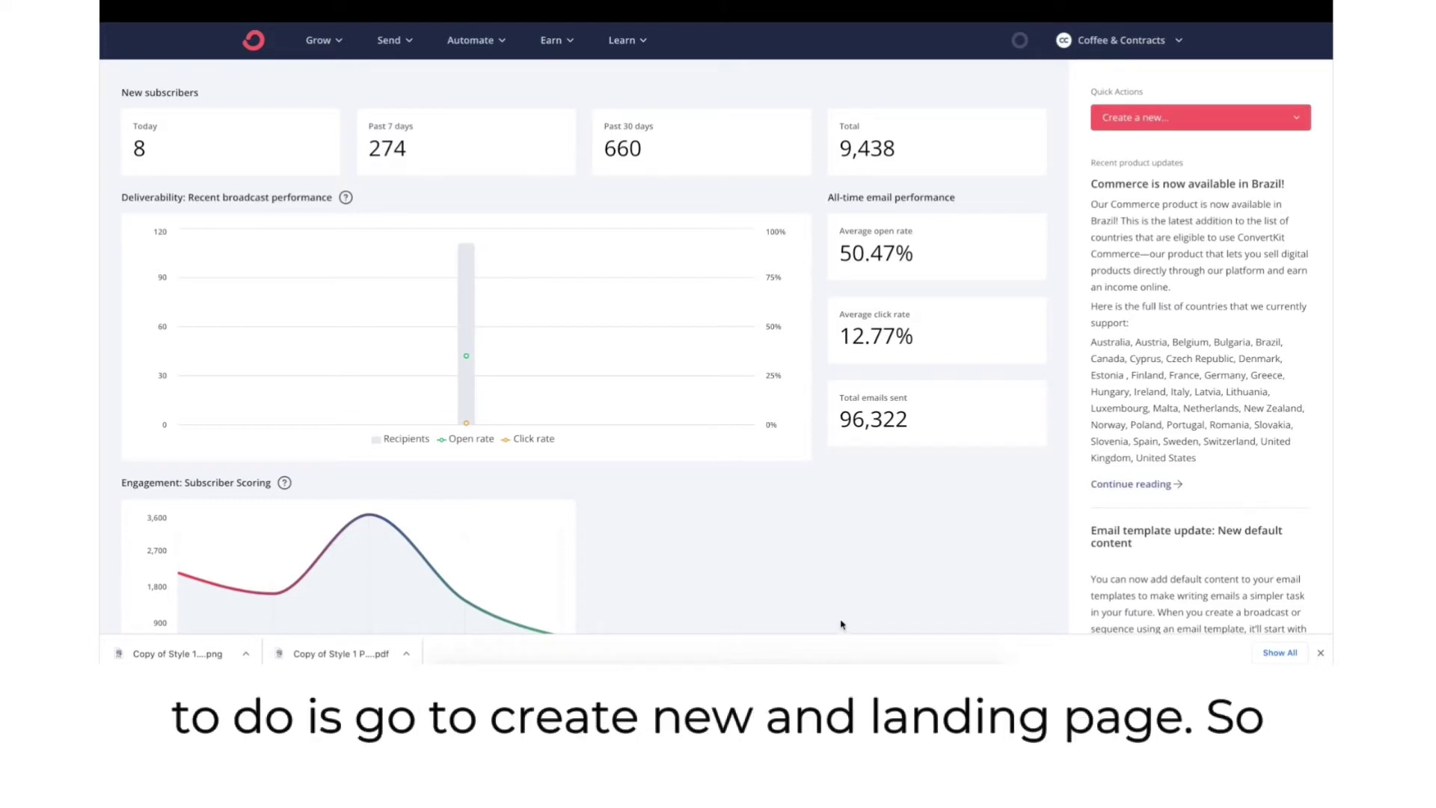
Step: Choose Landing Page from the Create a new... menu on the dashboard
{"action": "left_click", "coordinate": [1186, 126]}
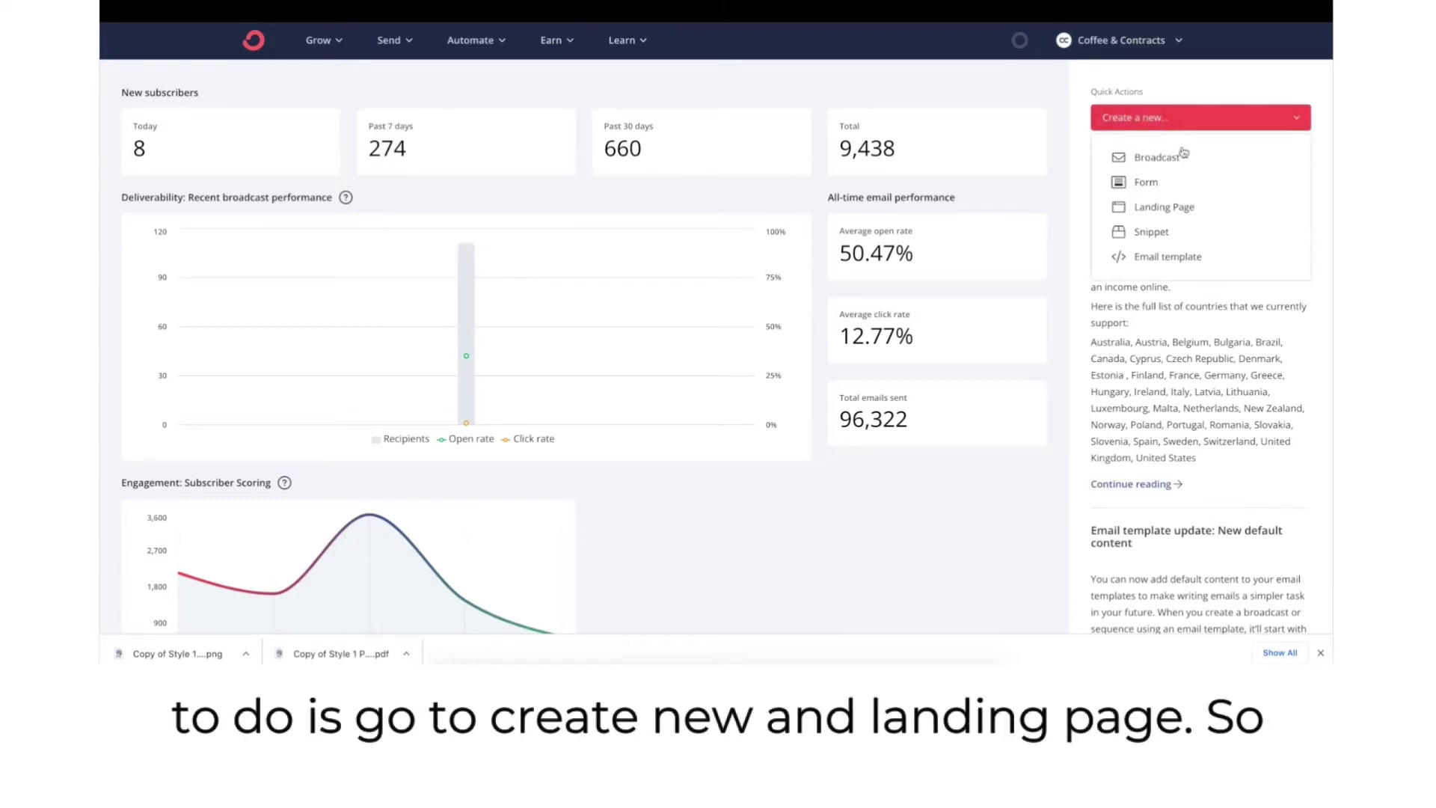
{"action": "left_click", "coordinate": [1167, 206]}
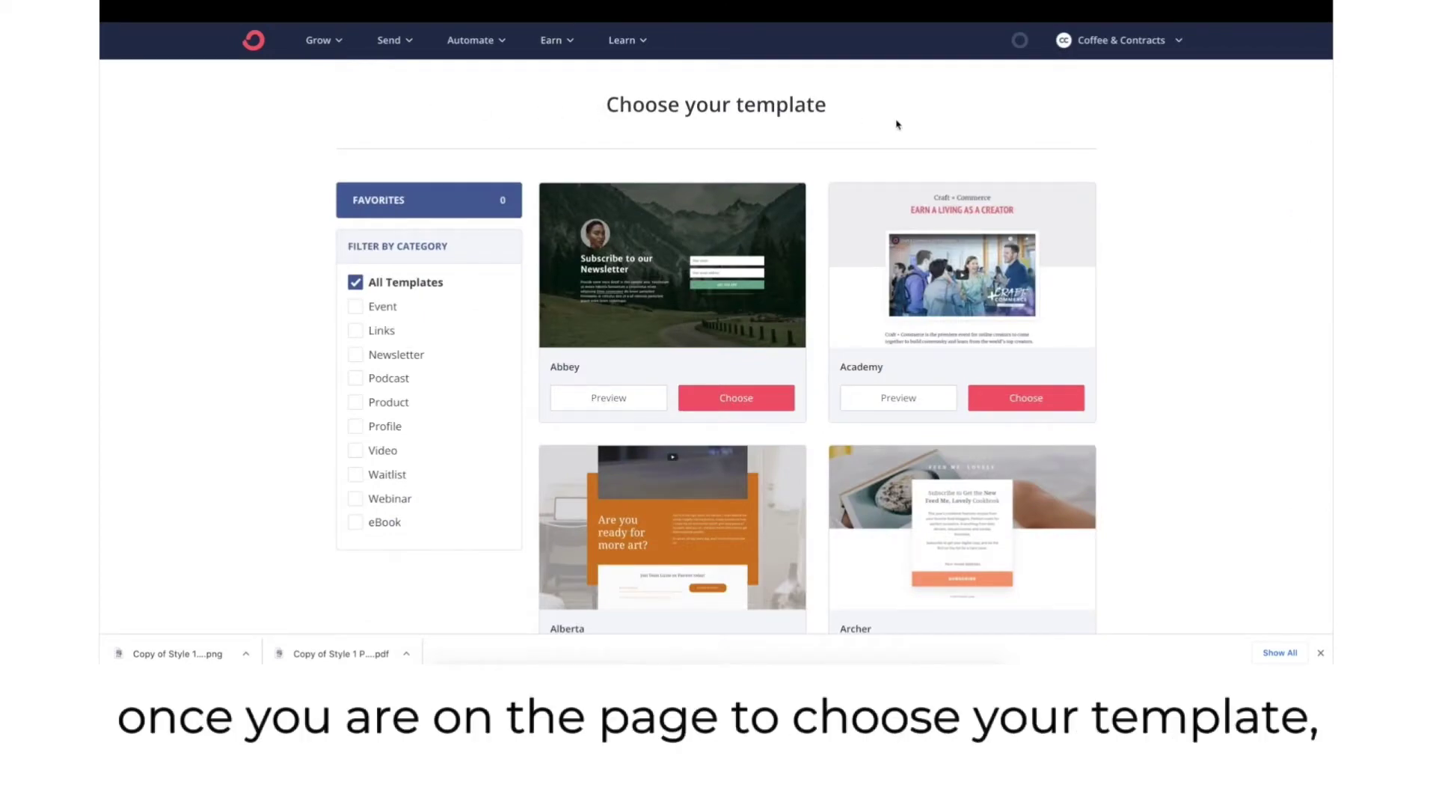
Step: Create a new landing page from the Siesta template in the gallery
{"action": "scroll", "coordinate": [1263, 335], "scroll_direction": "down", "scroll_amount": 9}
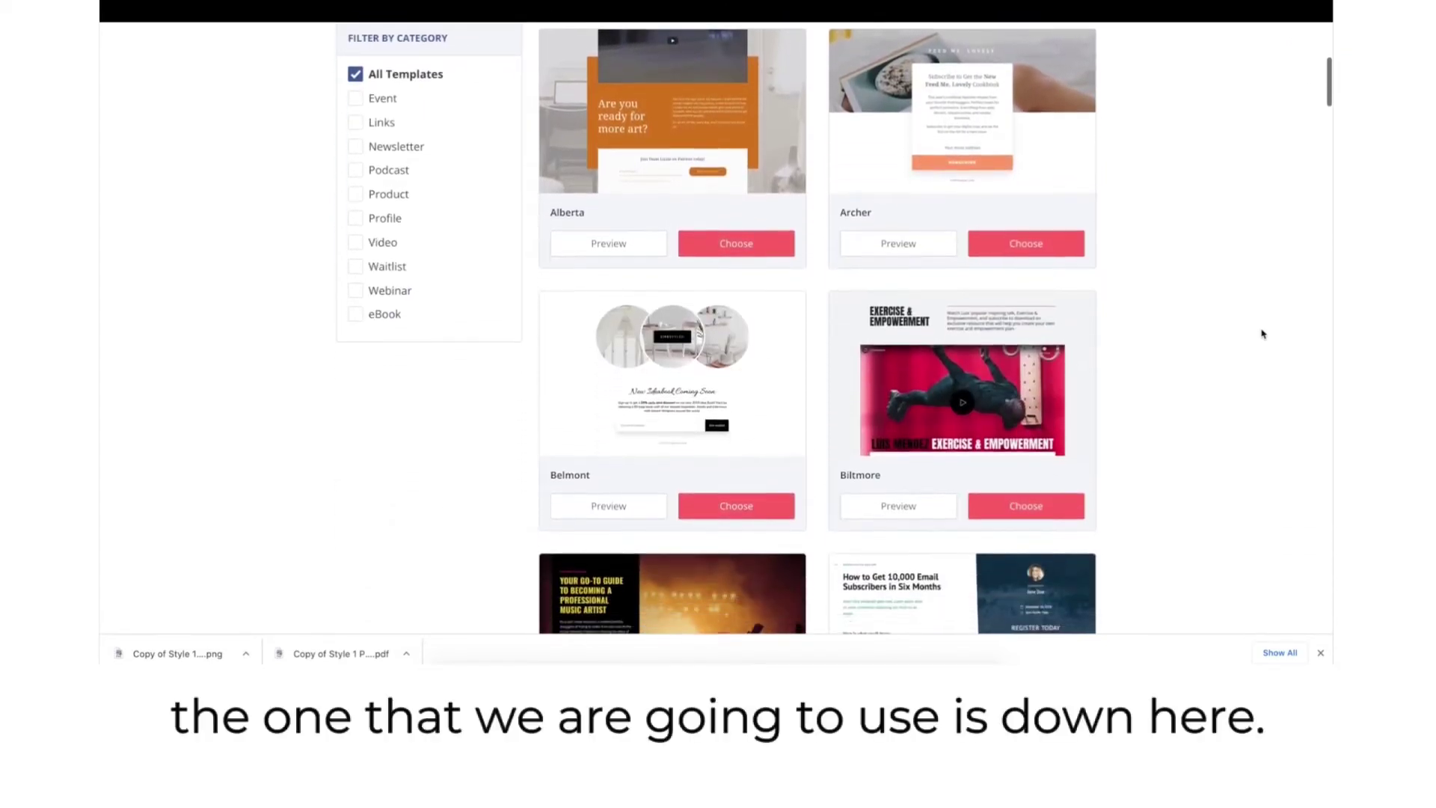
{"action": "scroll", "coordinate": [1263, 335], "scroll_direction": "down", "scroll_amount": 15}
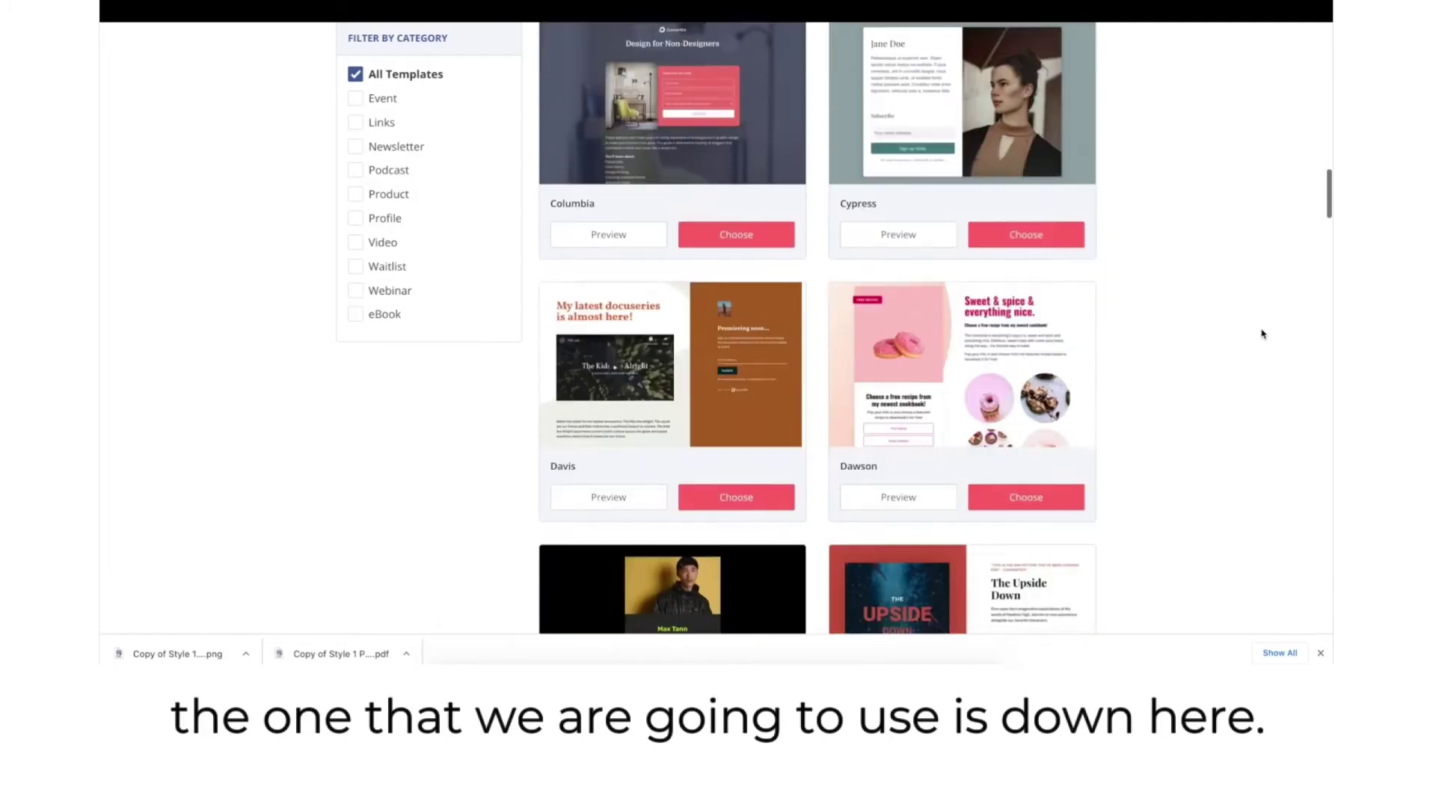
{"action": "scroll", "coordinate": [1263, 334], "scroll_direction": "down", "scroll_amount": 2}
{"action": "scroll", "coordinate": [1263, 334], "scroll_direction": "down", "scroll_amount": 4}
{"action": "scroll", "coordinate": [1263, 335], "scroll_direction": "down", "scroll_amount": 8}
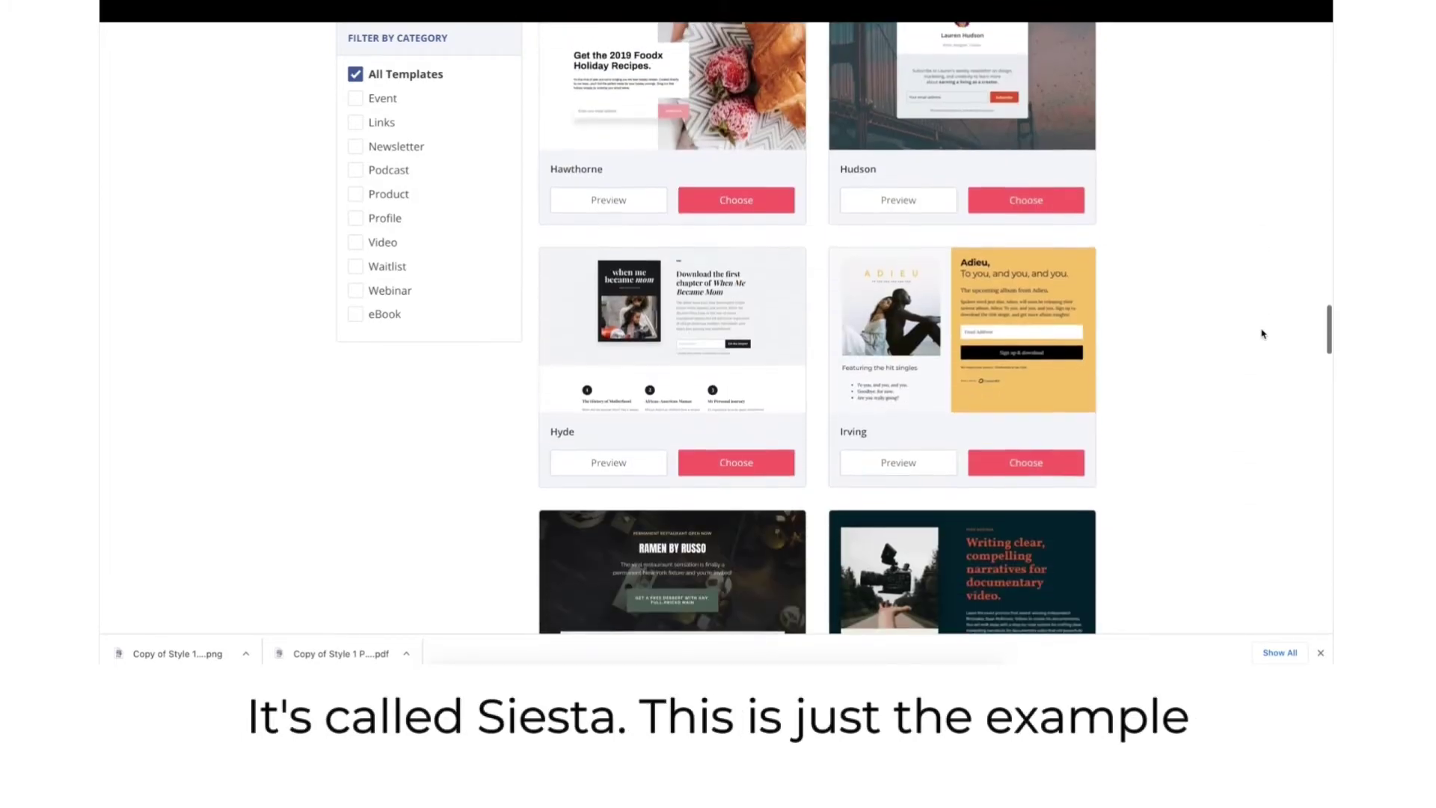
{"action": "scroll", "coordinate": [1263, 334], "scroll_direction": "down", "scroll_amount": 2}
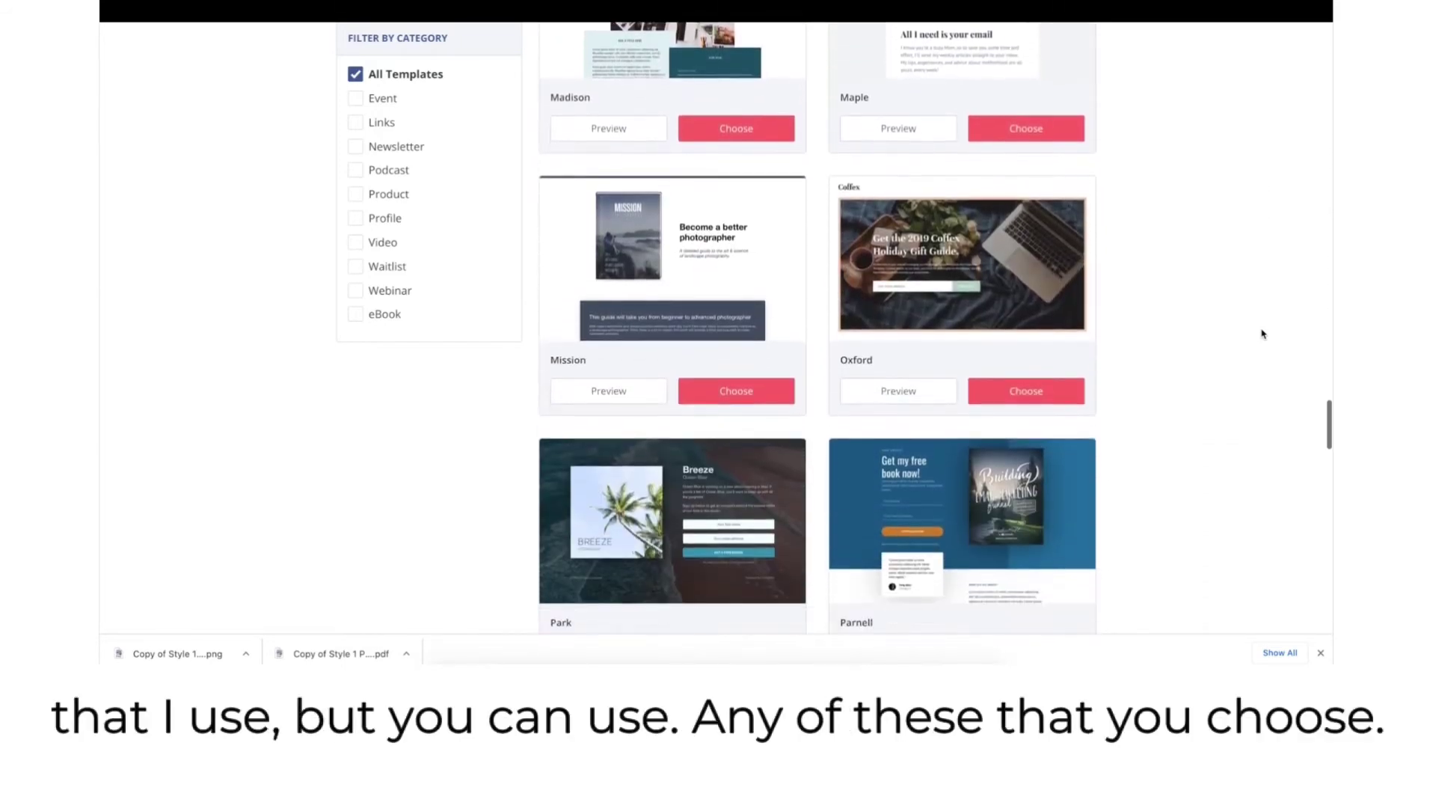
{"action": "scroll", "coordinate": [1262, 335], "scroll_direction": "down", "scroll_amount": 13}
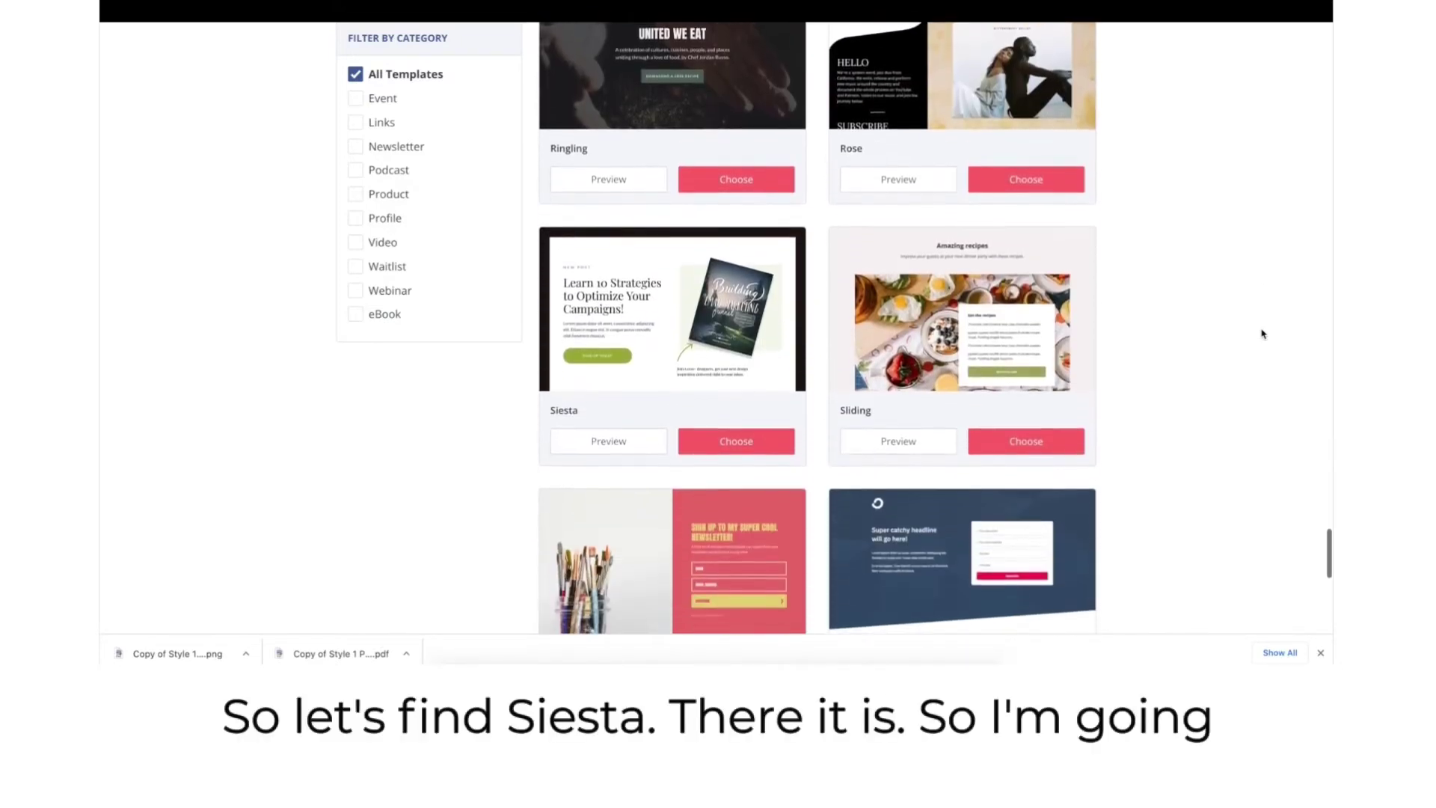
{"action": "left_click", "coordinate": [742, 439]}
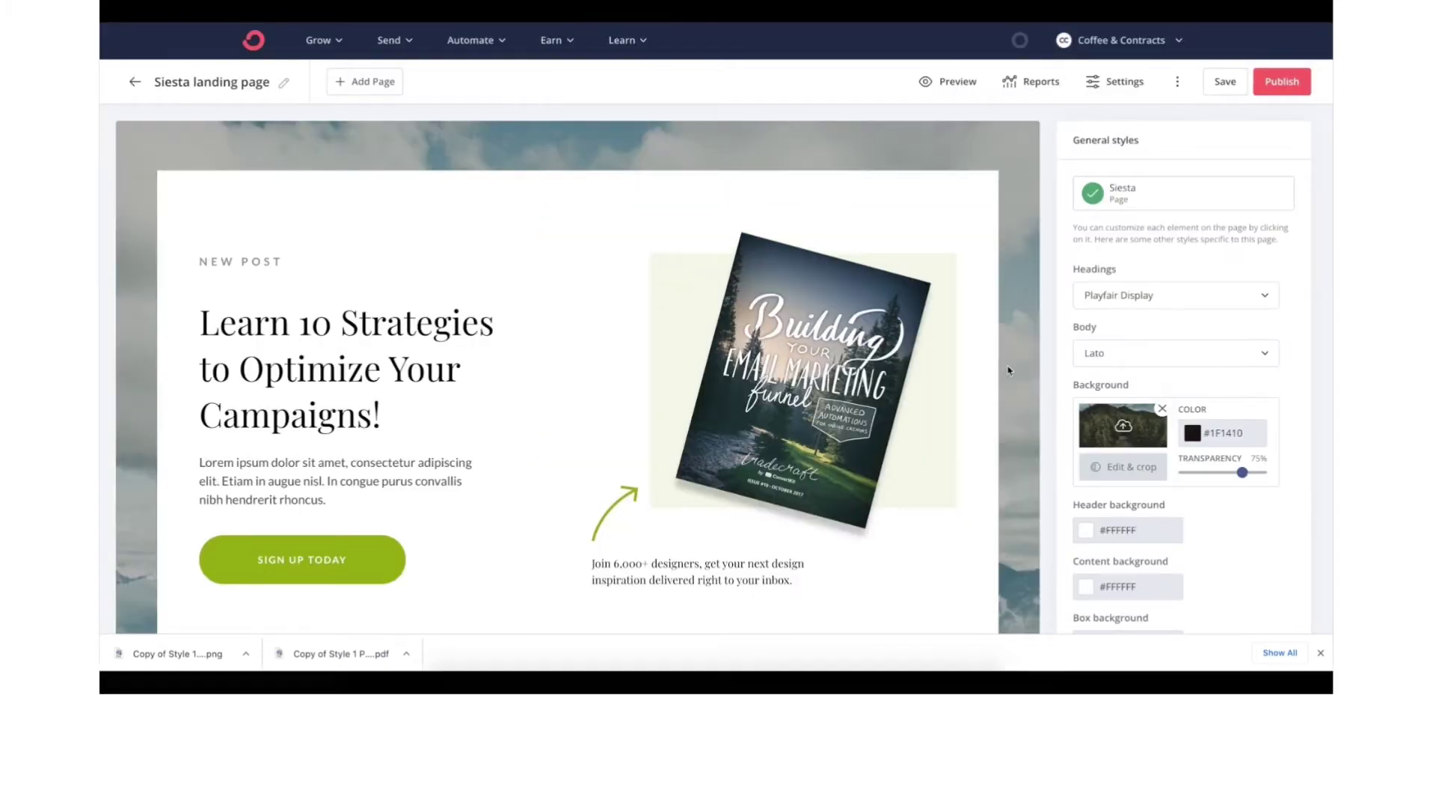
Step: Remove the Siesta background image and set the background colour to rust #CA7758
{"action": "left_click", "coordinate": [1162, 410]}
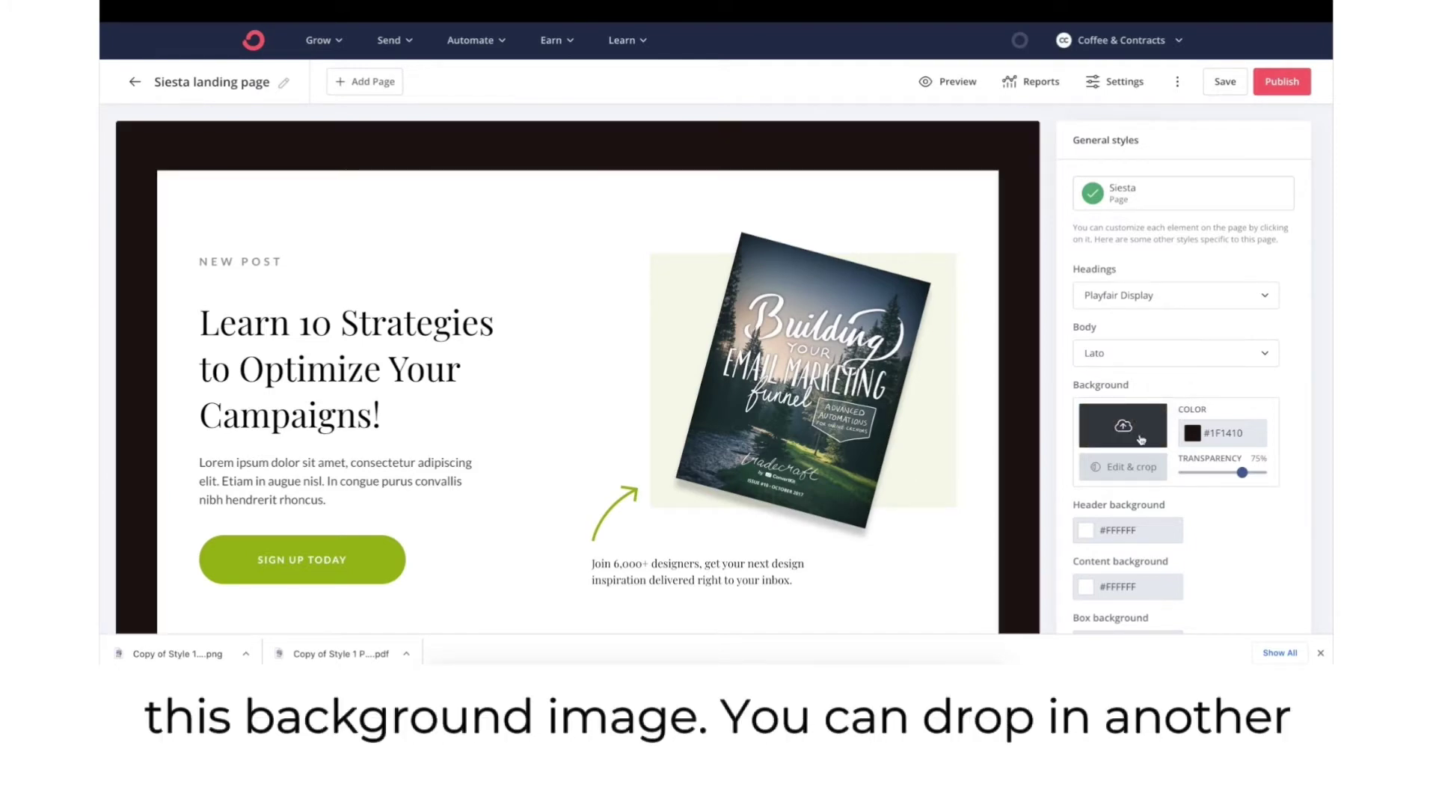
{"action": "left_click", "coordinate": [1197, 434]}
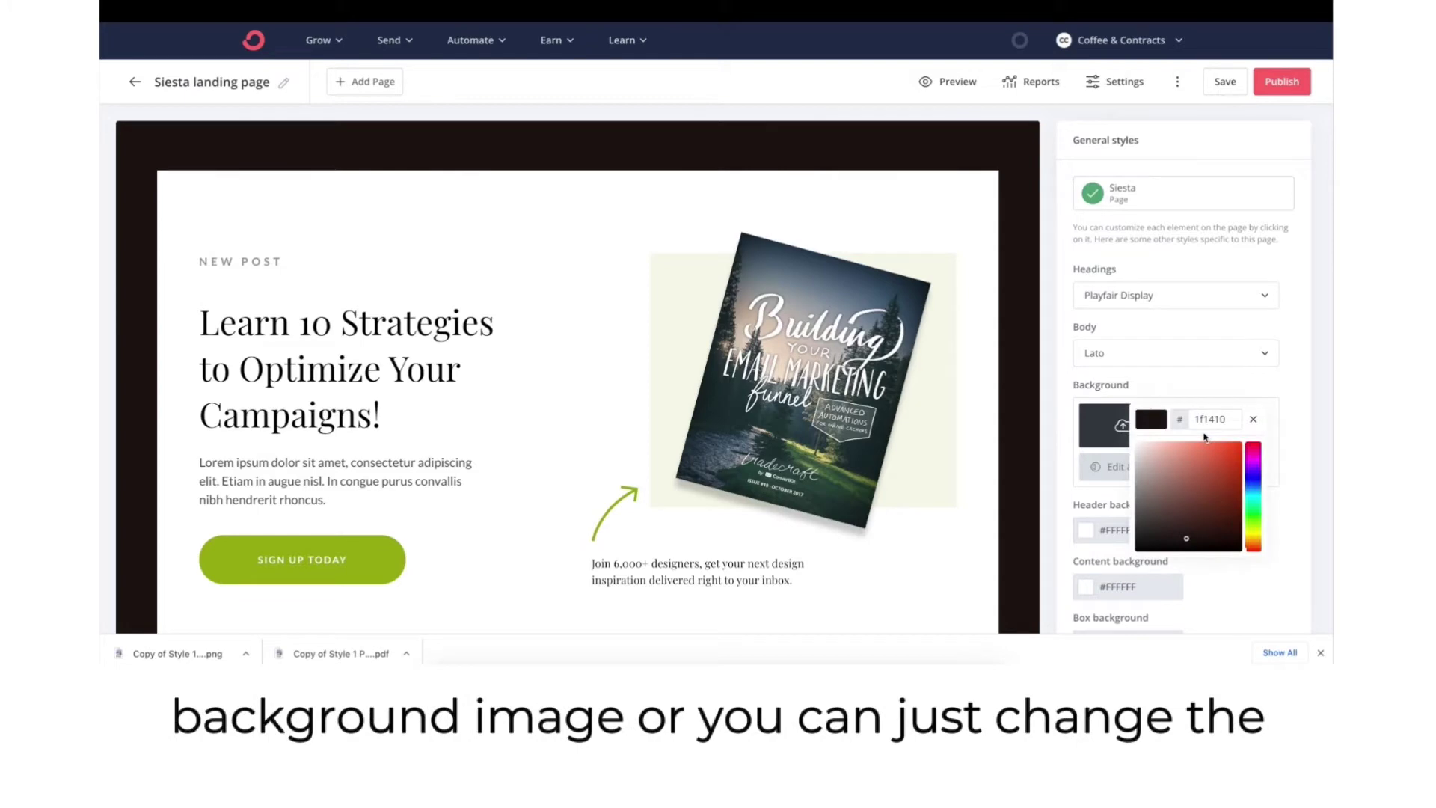
{"action": "left_click", "coordinate": [1149, 471]}
{"action": "mouse_move", "coordinate": [1197, 469]}
{"action": "left_mouse_down"}
{"action": "mouse_move", "coordinate": [1181, 474]}
{"action": "mouse_move", "coordinate": [1205, 480]}
{"action": "mouse_move", "coordinate": [1197, 468]}
{"action": "left_mouse_up"}
{"action": "double_click", "coordinate": [1209, 419]}
{"action": "key", "text": "ctrl+c"}
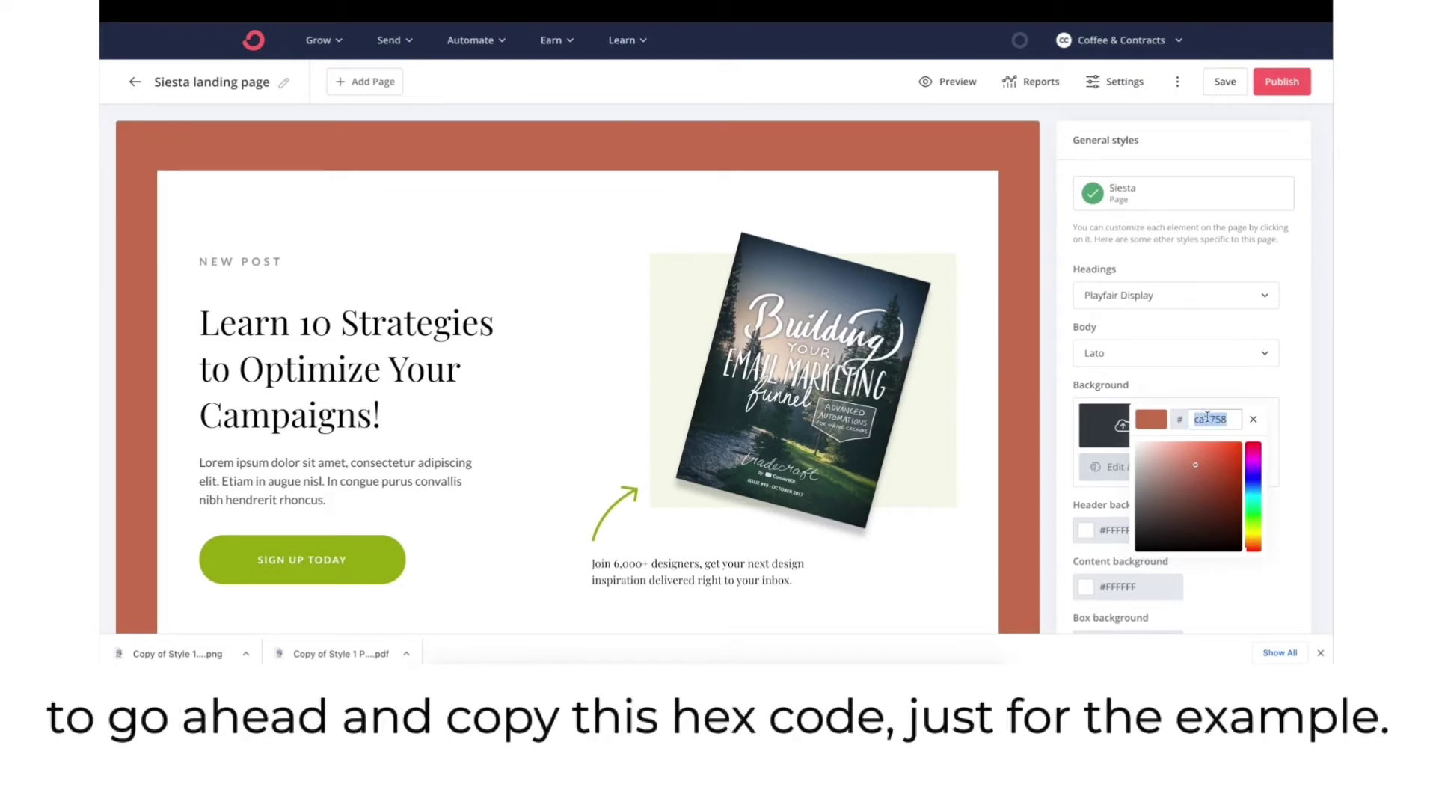
{"action": "left_click", "coordinate": [1297, 405]}
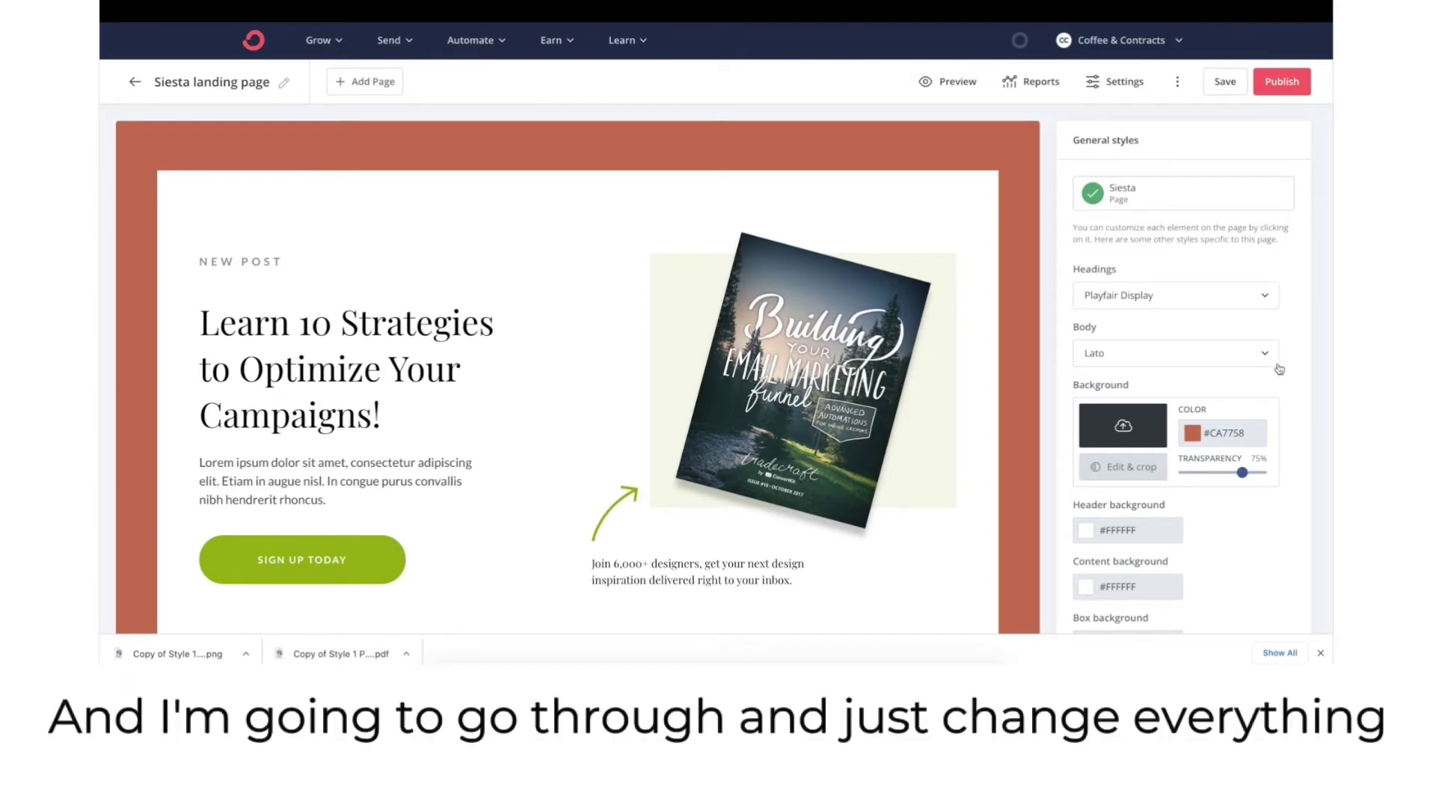
Step: Set the landing page's box background and arrow colours to #CA7758
{"action": "scroll", "coordinate": [1279, 367], "scroll_direction": "down", "scroll_amount": 5}
{"action": "scroll", "coordinate": [1279, 367], "scroll_direction": "down", "scroll_amount": 2}
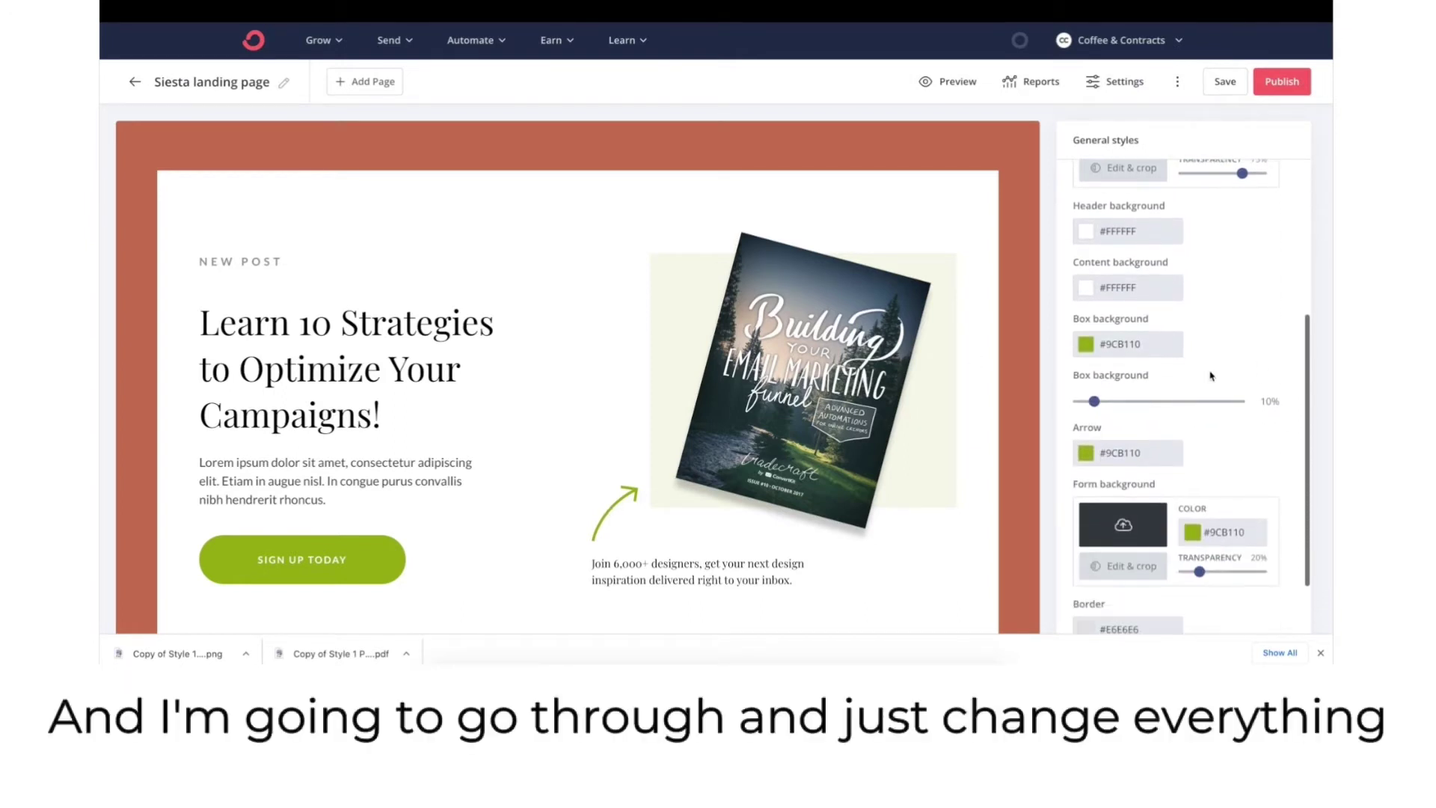
{"action": "left_click", "coordinate": [1117, 351]}
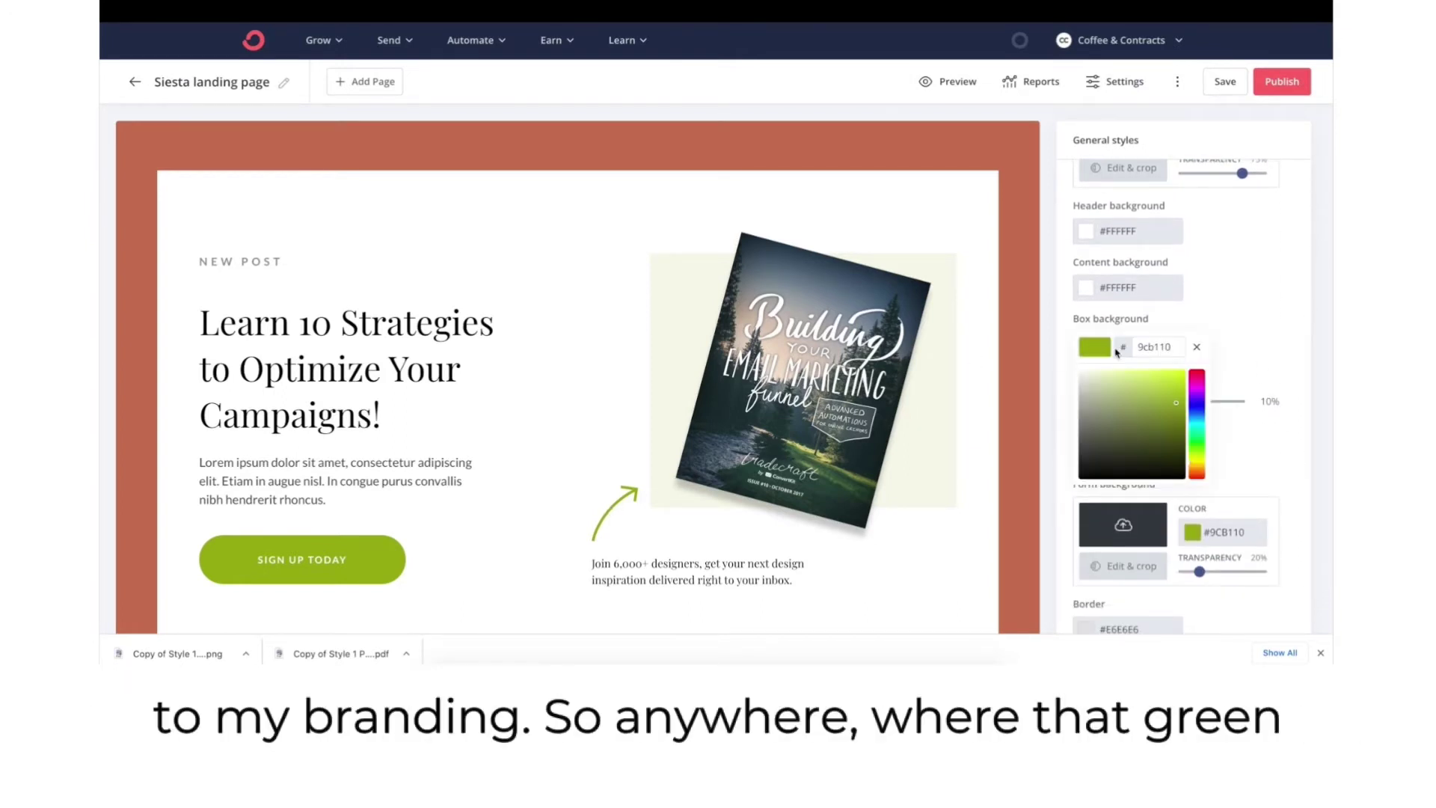
{"action": "double_click", "coordinate": [1156, 348]}
{"action": "key", "text": "ctrl+v"}
{"action": "left_click", "coordinate": [1292, 349]}
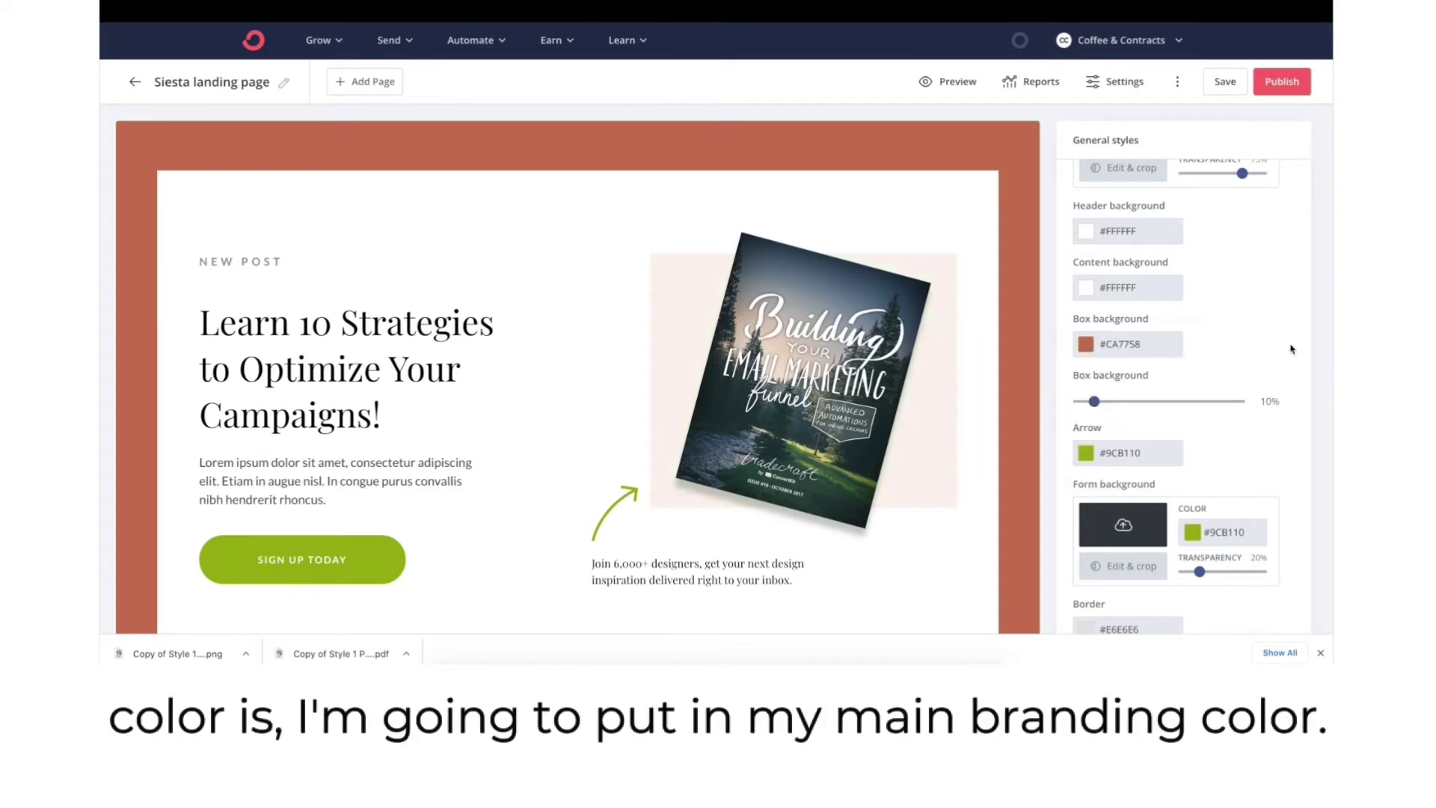
{"action": "left_click", "coordinate": [1134, 464]}
{"action": "double_click", "coordinate": [1160, 456]}
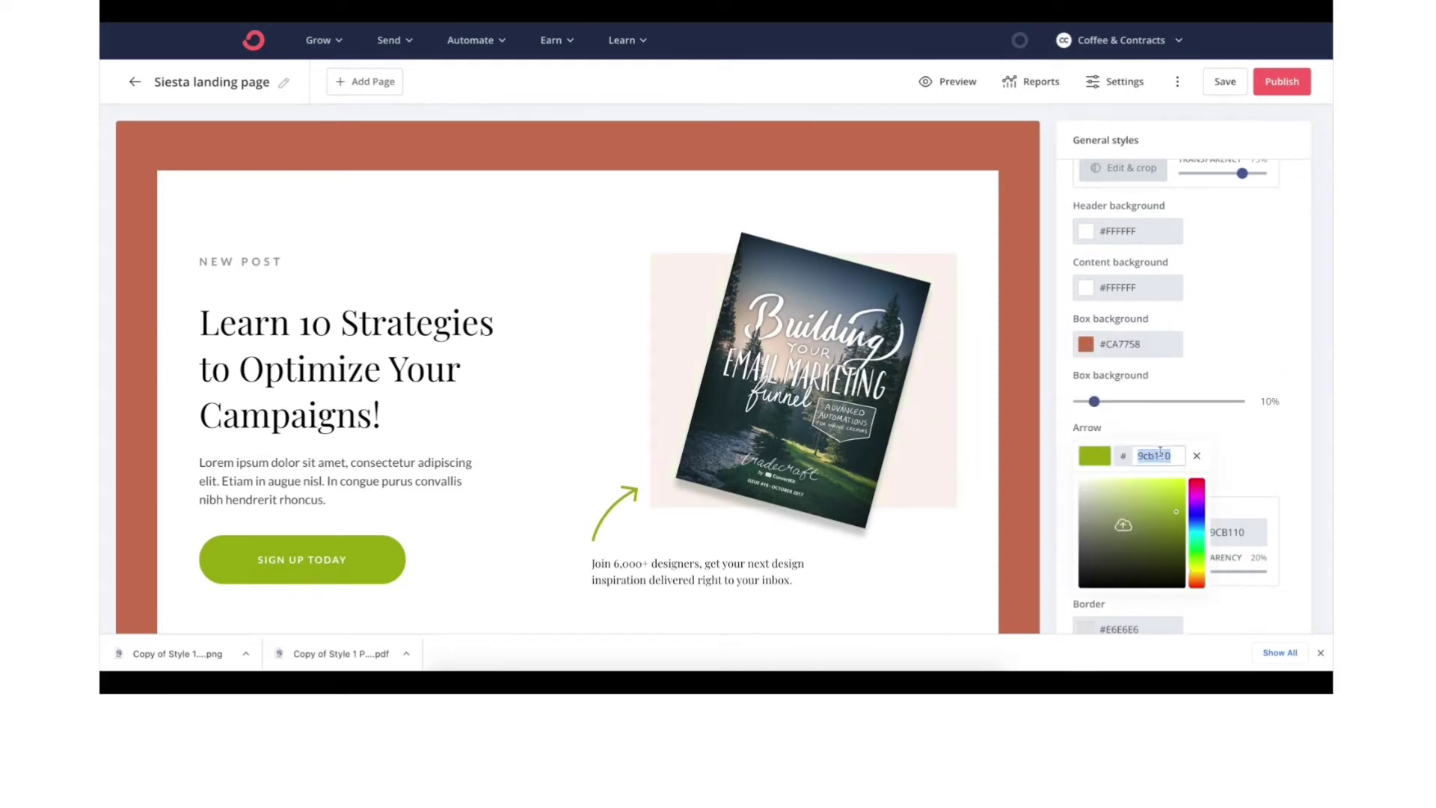
{"action": "key", "text": "ctrl+v"}
{"action": "left_click", "coordinate": [1266, 439]}
Step: Set the form background colour to #CA7758 as well
{"action": "scroll", "coordinate": [1242, 419], "scroll_direction": "down", "scroll_amount": 2}
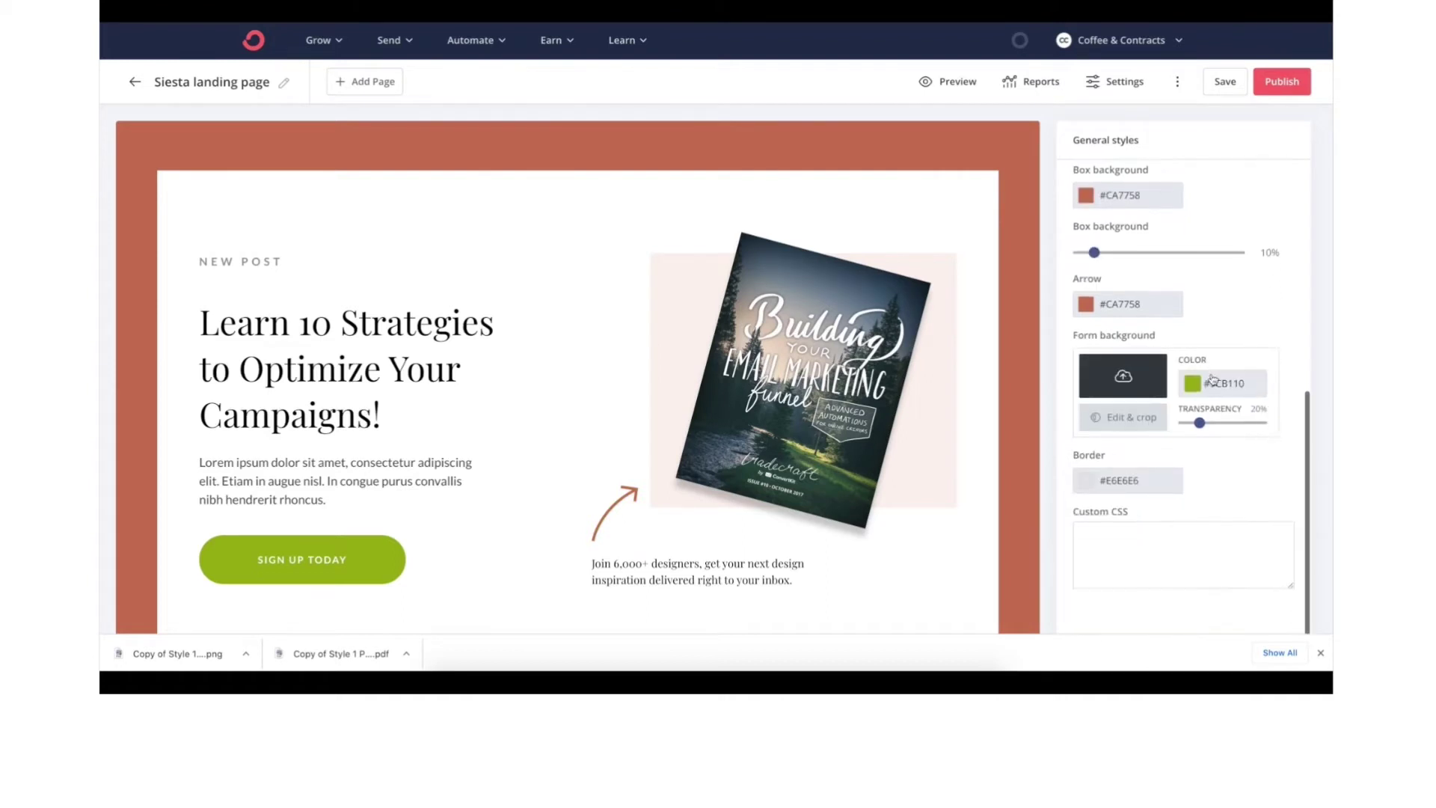
{"action": "left_click", "coordinate": [1208, 385]}
{"action": "double_click", "coordinate": [1199, 369]}
{"action": "type", "text": "CA7758"}
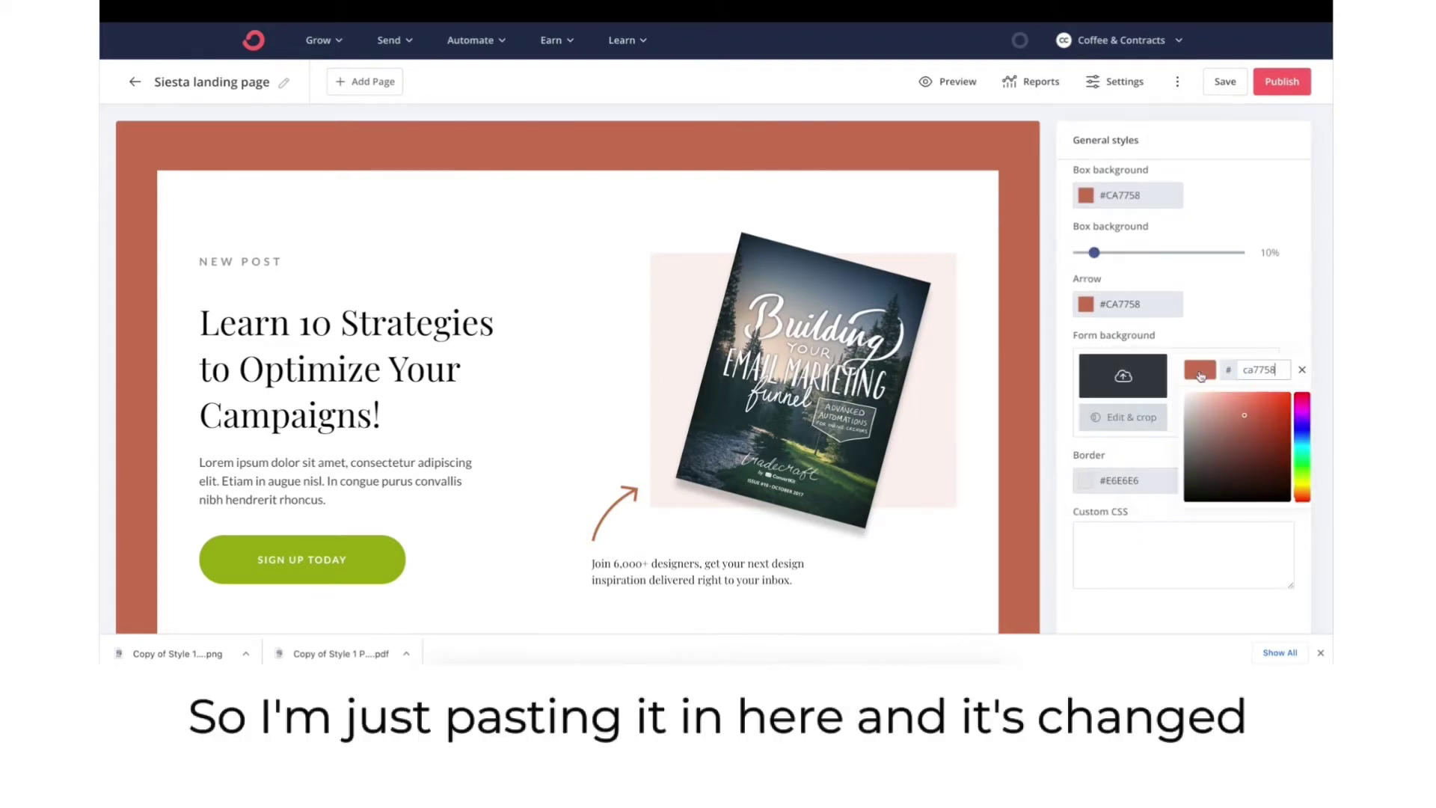
{"action": "left_click", "coordinate": [1280, 320]}
{"action": "scroll", "coordinate": [1279, 318], "scroll_direction": "down", "scroll_amount": 2}
{"action": "scroll", "coordinate": [1278, 318], "scroll_direction": "up", "scroll_amount": 1}
{"action": "scroll", "coordinate": [740, 524], "scroll_direction": "down", "scroll_amount": 6}
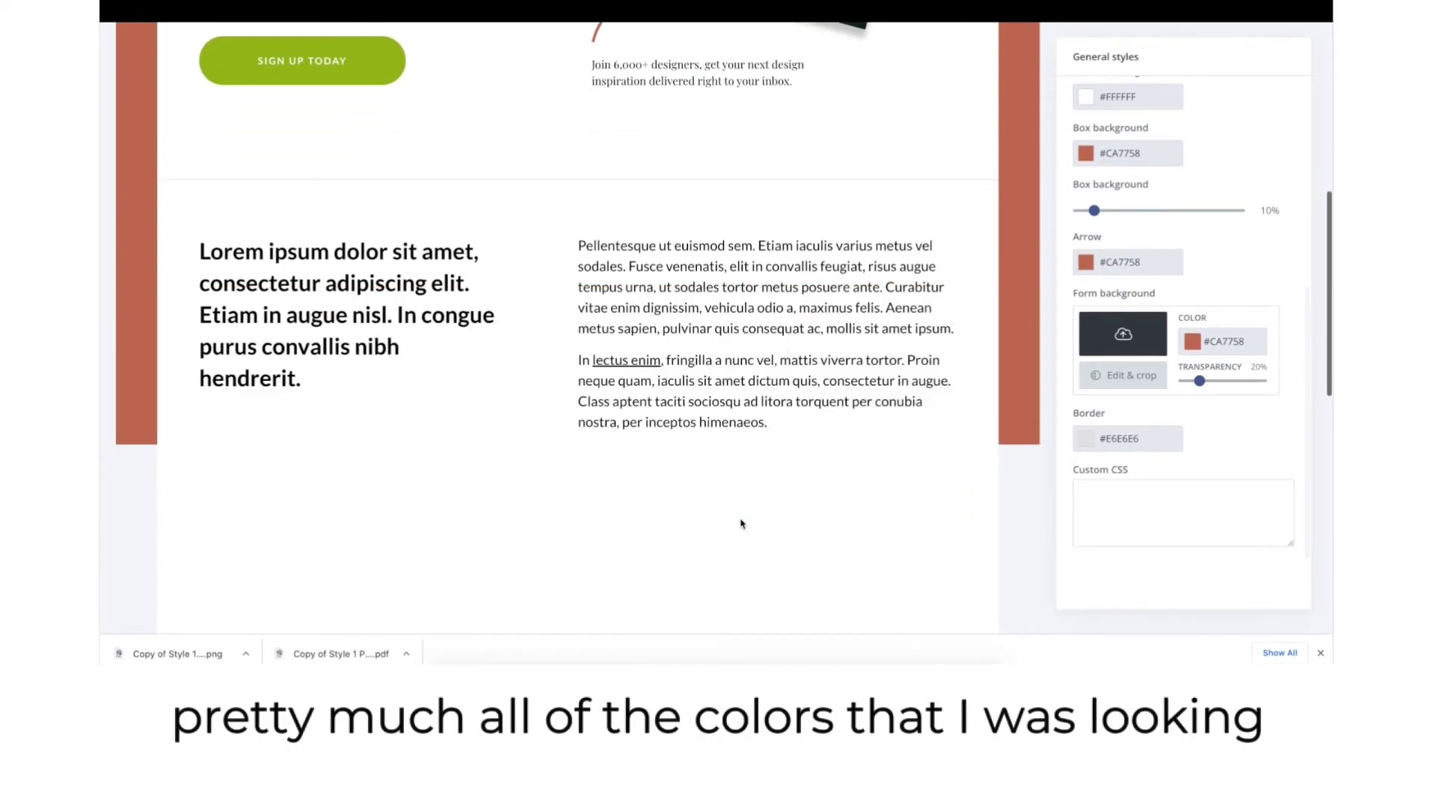
{"action": "scroll", "coordinate": [741, 524], "scroll_direction": "down", "scroll_amount": 6}
{"action": "scroll", "coordinate": [740, 509], "scroll_direction": "up", "scroll_amount": 12}
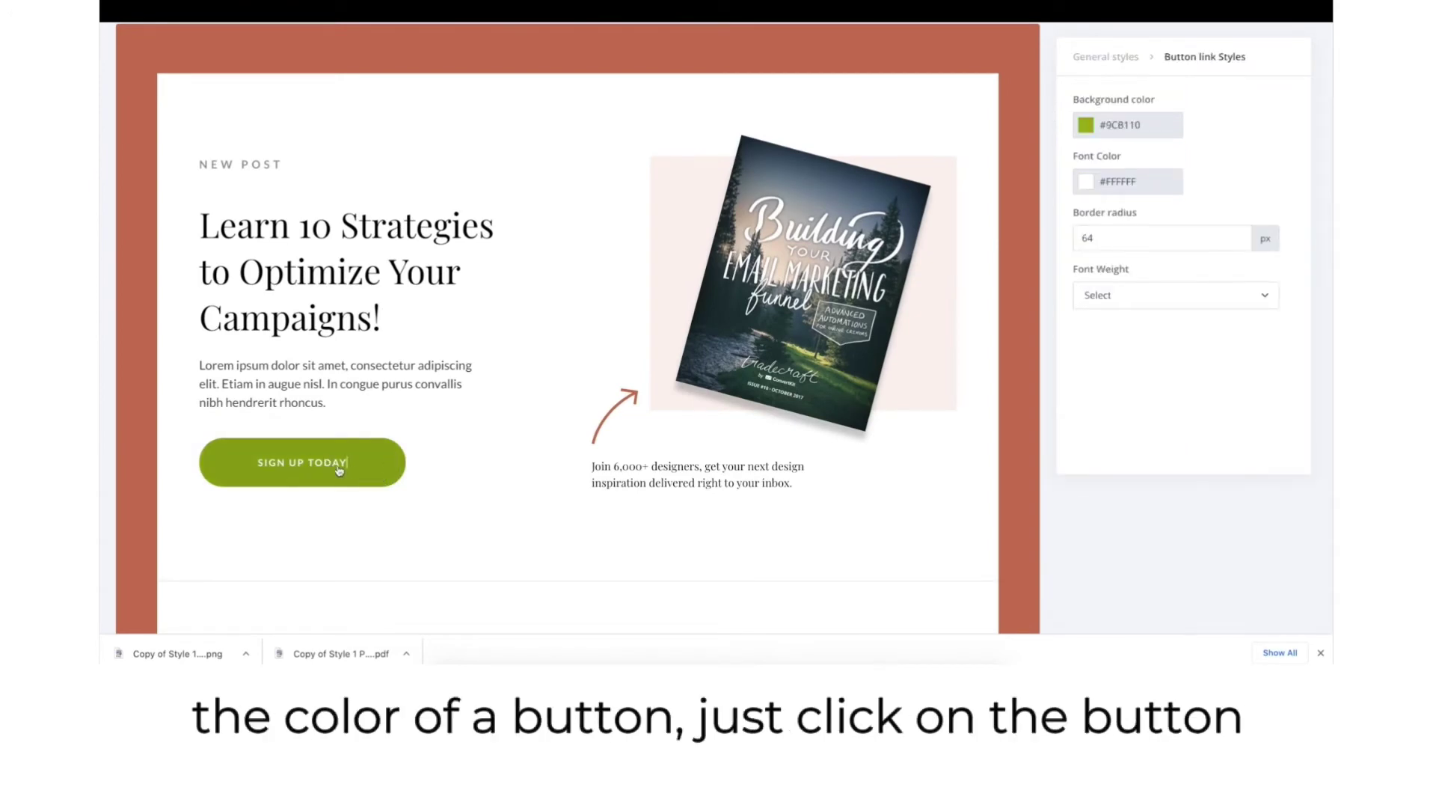
Step: Give the top SIGN UP TODAY button a terracotta #CA7758 background
{"action": "left_click", "coordinate": [1118, 127]}
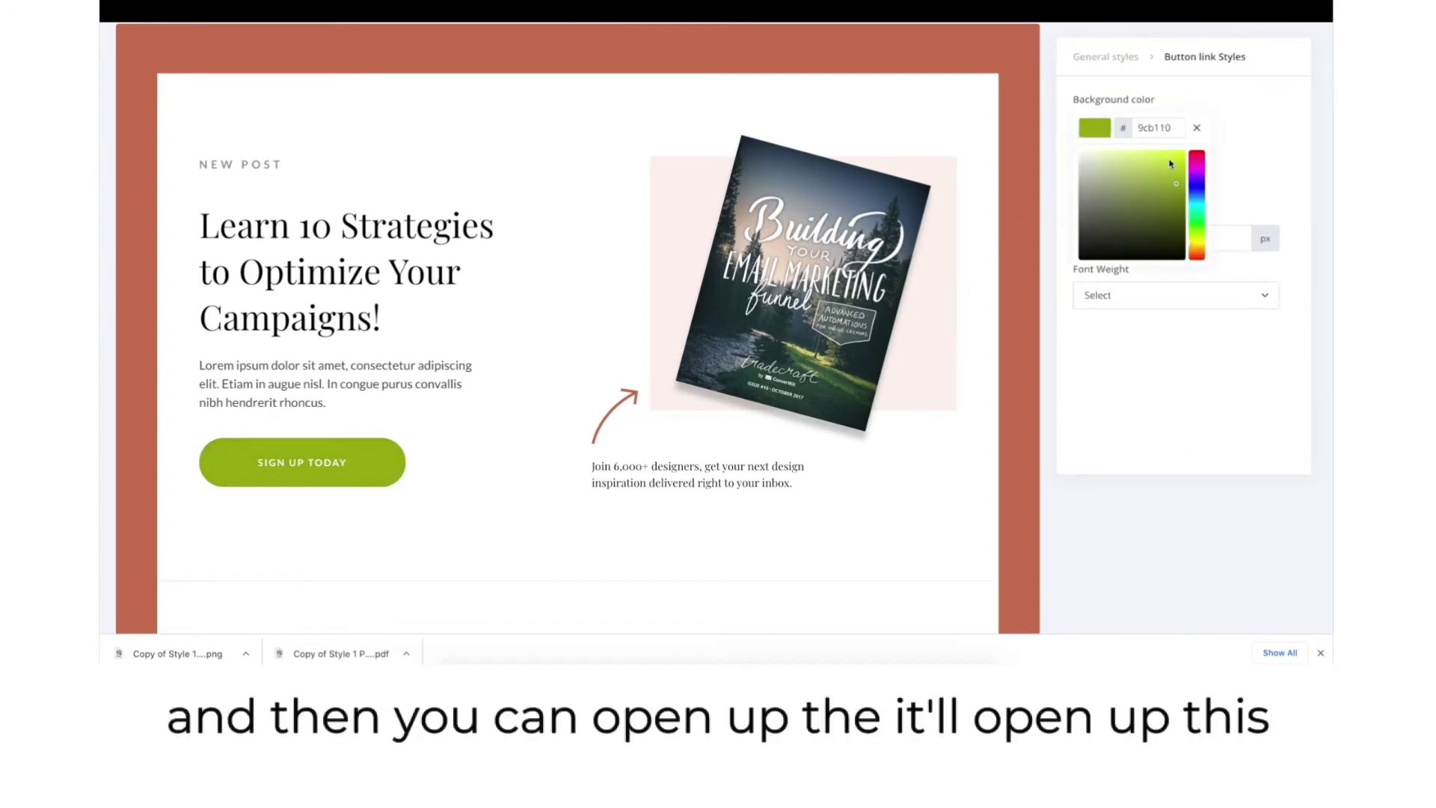
{"action": "double_click", "coordinate": [1164, 128]}
{"action": "type", "text": "ca7758"}
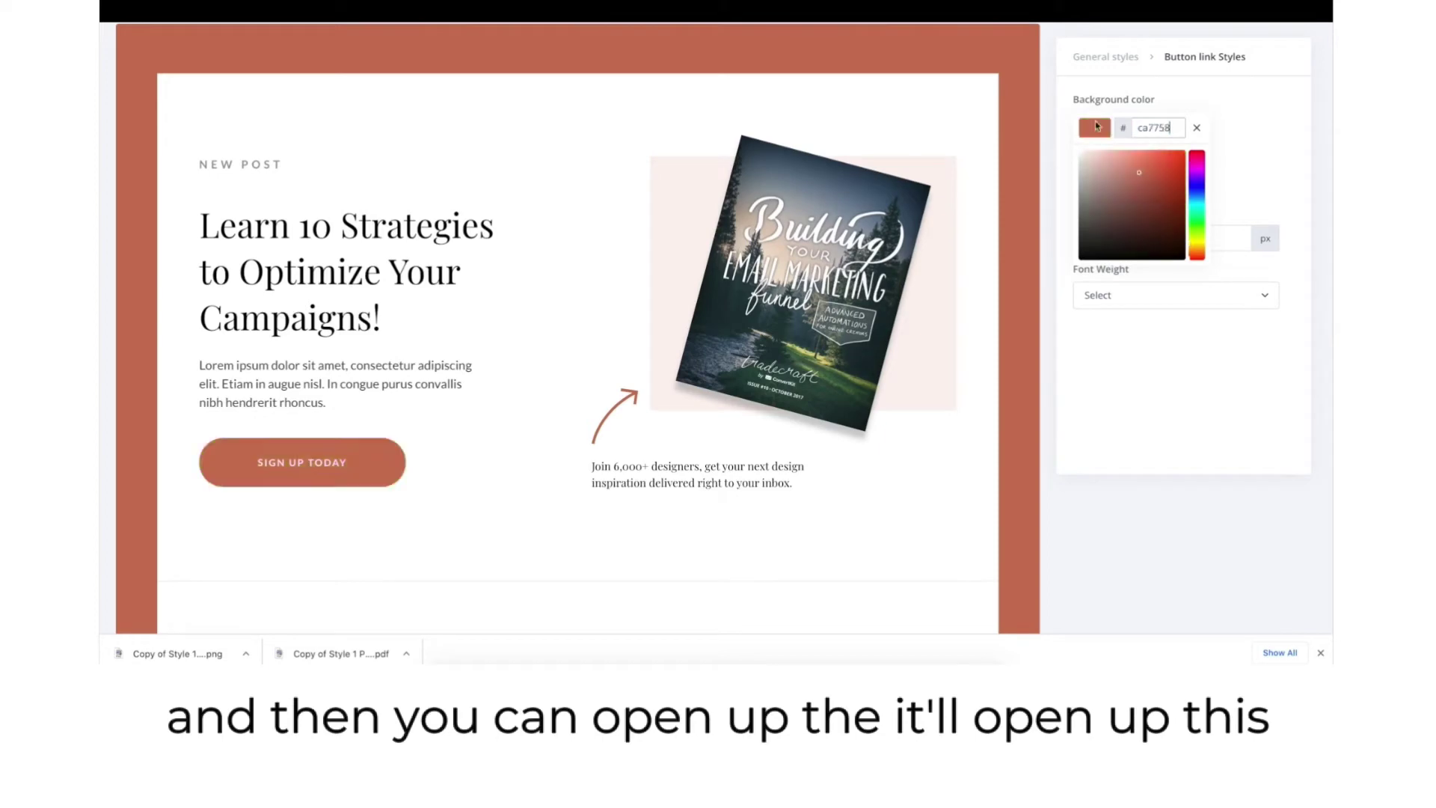
{"action": "left_click", "coordinate": [1033, 109]}
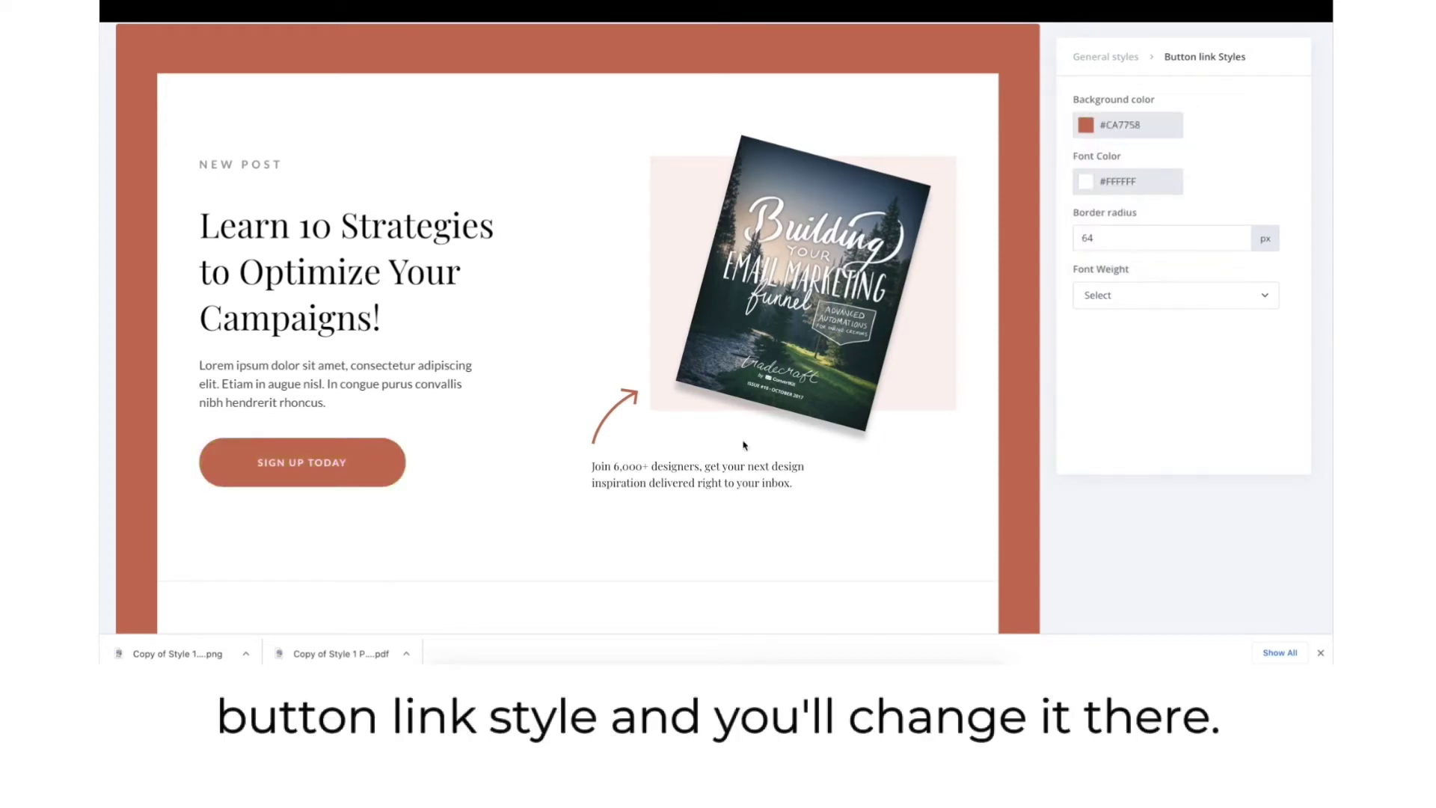
{"action": "scroll", "coordinate": [696, 503], "scroll_direction": "down", "scroll_amount": 10}
{"action": "scroll", "coordinate": [697, 503], "scroll_direction": "down", "scroll_amount": 4}
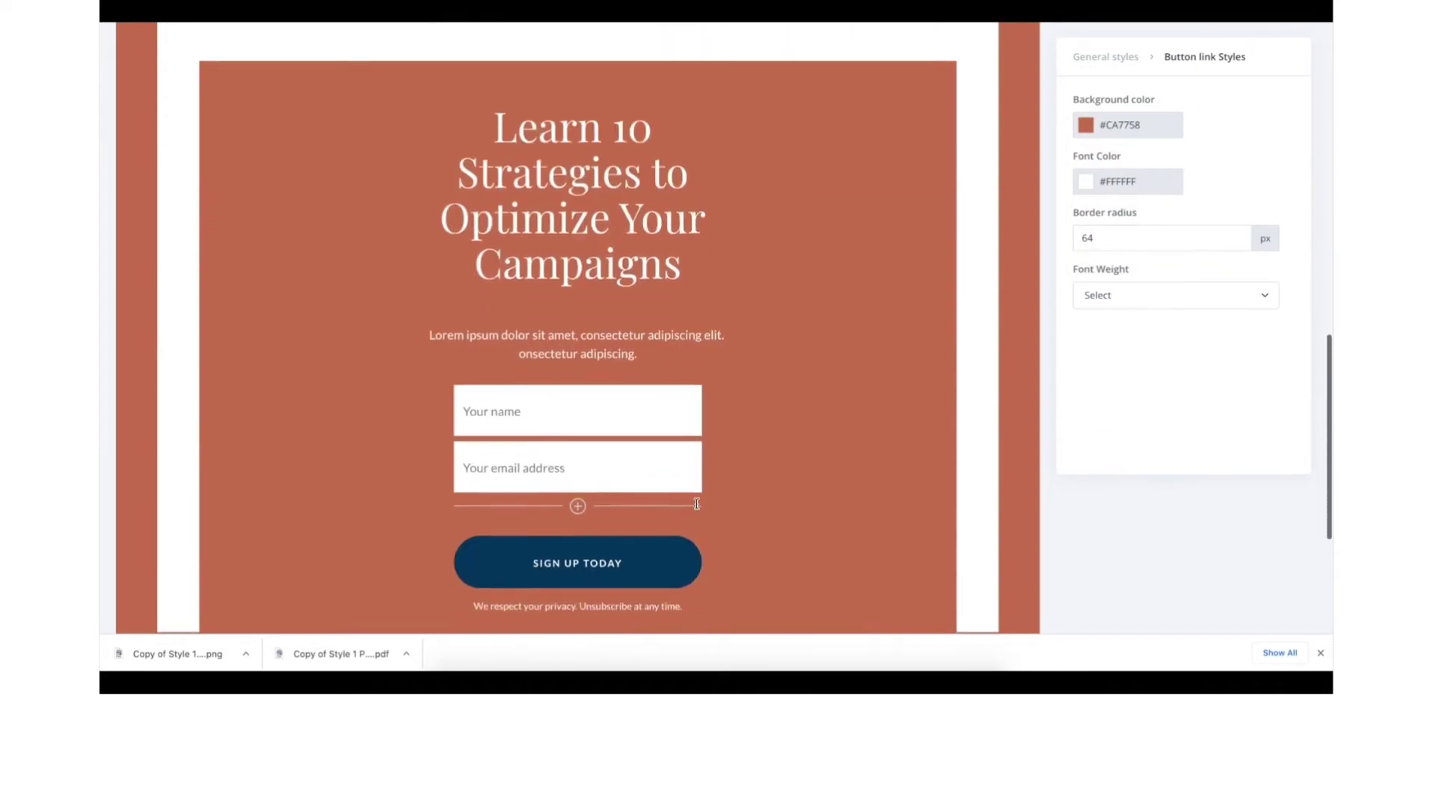
Step: Make the form's signup button white #FFFFFF with black #000000 text
{"action": "left_click", "coordinate": [613, 488]}
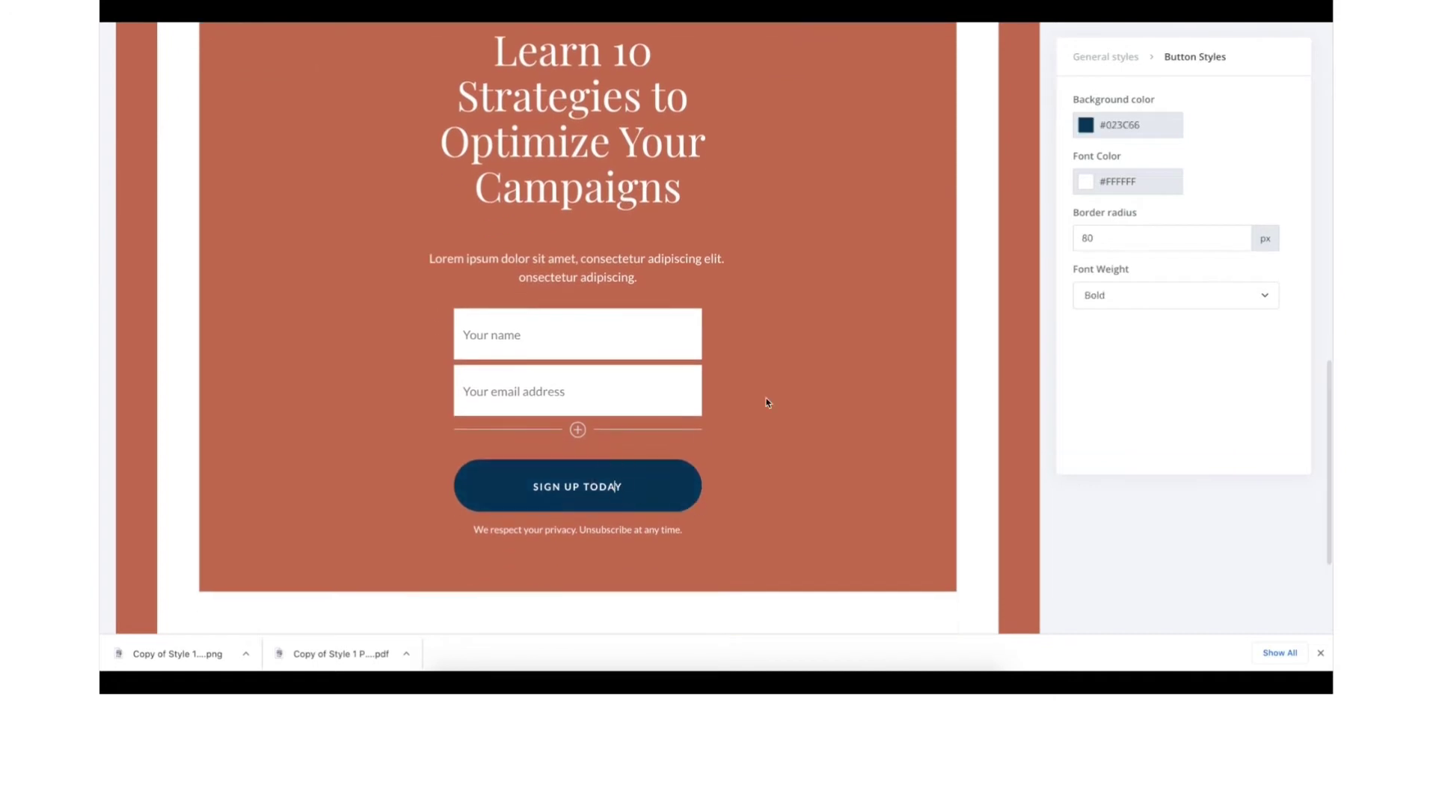
{"action": "left_click", "coordinate": [1122, 125]}
{"action": "left_click_drag", "start_coordinate": [1102, 159], "coordinate": [1060, 150]}
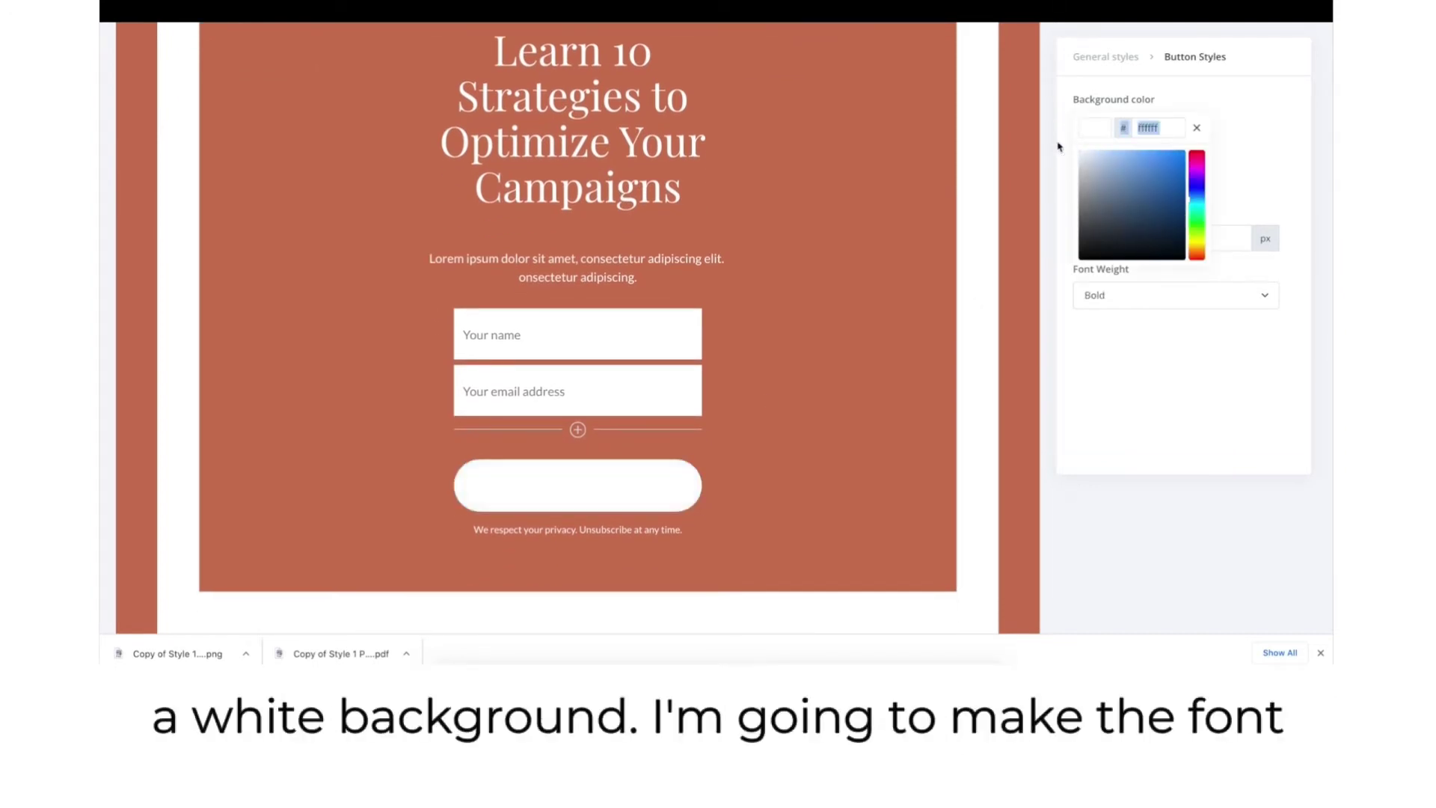
{"action": "left_click", "coordinate": [1295, 144]}
{"action": "left_click", "coordinate": [1097, 182]}
{"action": "left_click_drag", "start_coordinate": [1103, 250], "coordinate": [1108, 315]}
{"action": "left_click", "coordinate": [1266, 154]}
{"action": "scroll", "coordinate": [955, 231], "scroll_direction": "up", "scroll_amount": 8}
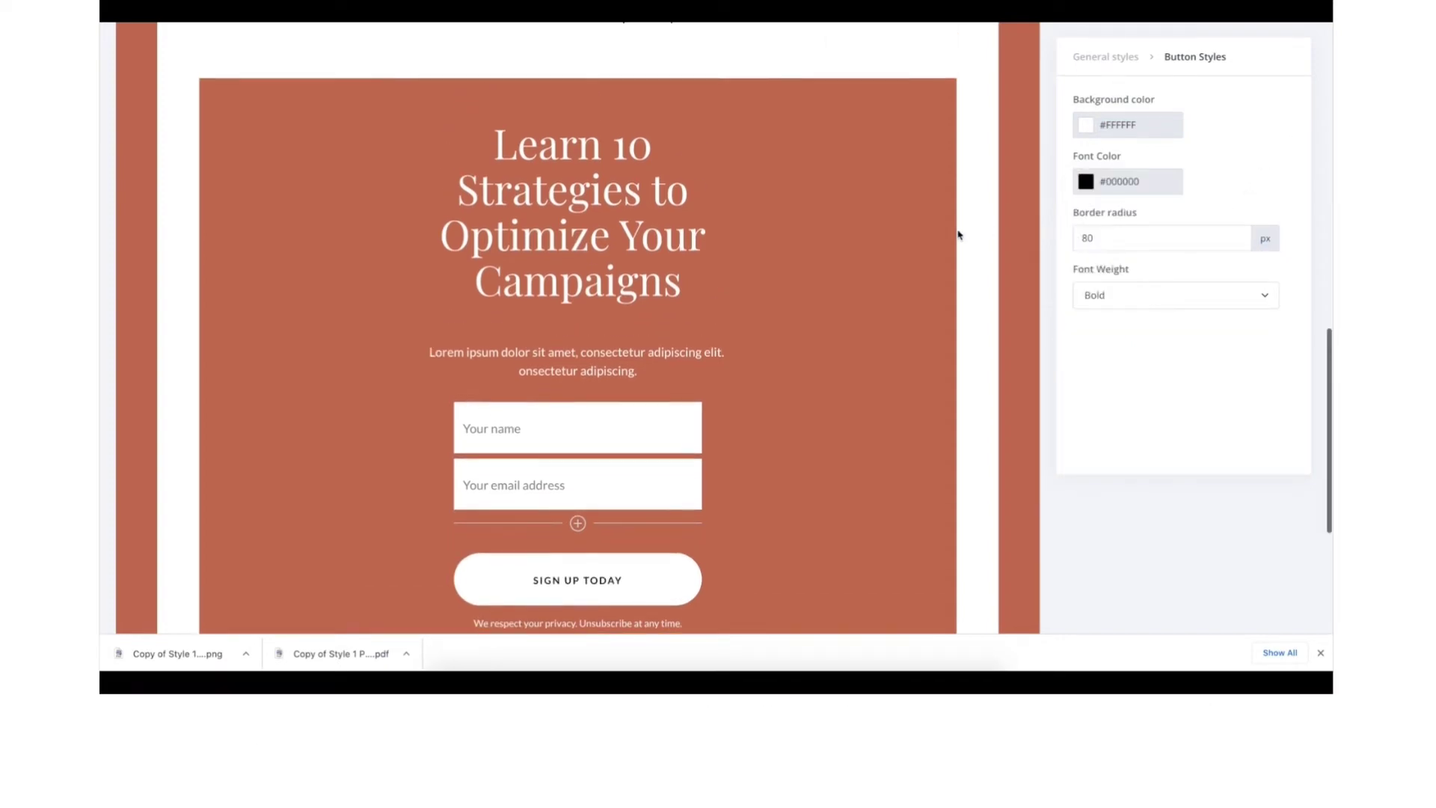
{"action": "scroll", "coordinate": [957, 234], "scroll_direction": "up", "scroll_amount": 8}
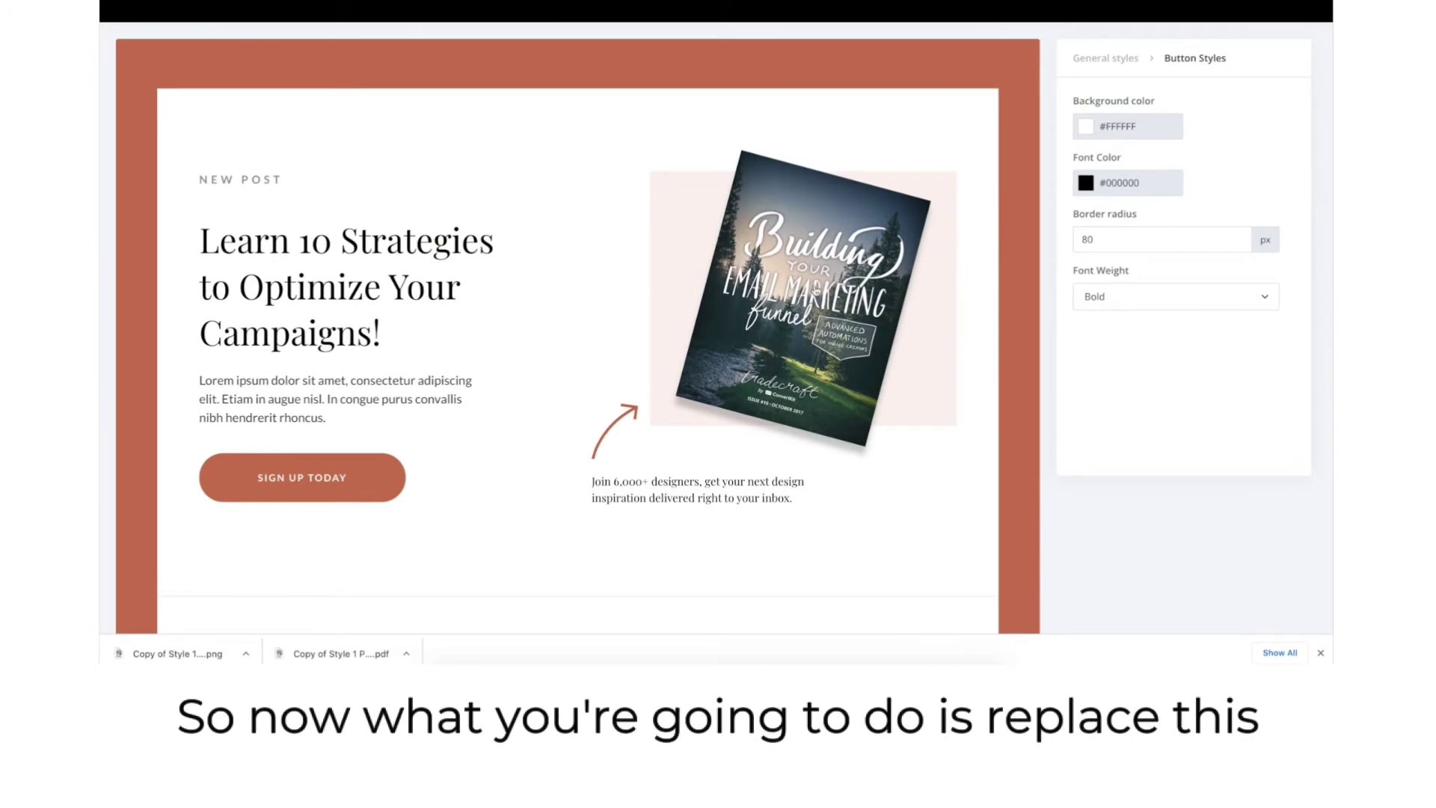
Step: Replace the magazine image by uploading the downloaded Preparing your Home guide cover PNG
{"action": "left_click", "coordinate": [810, 296]}
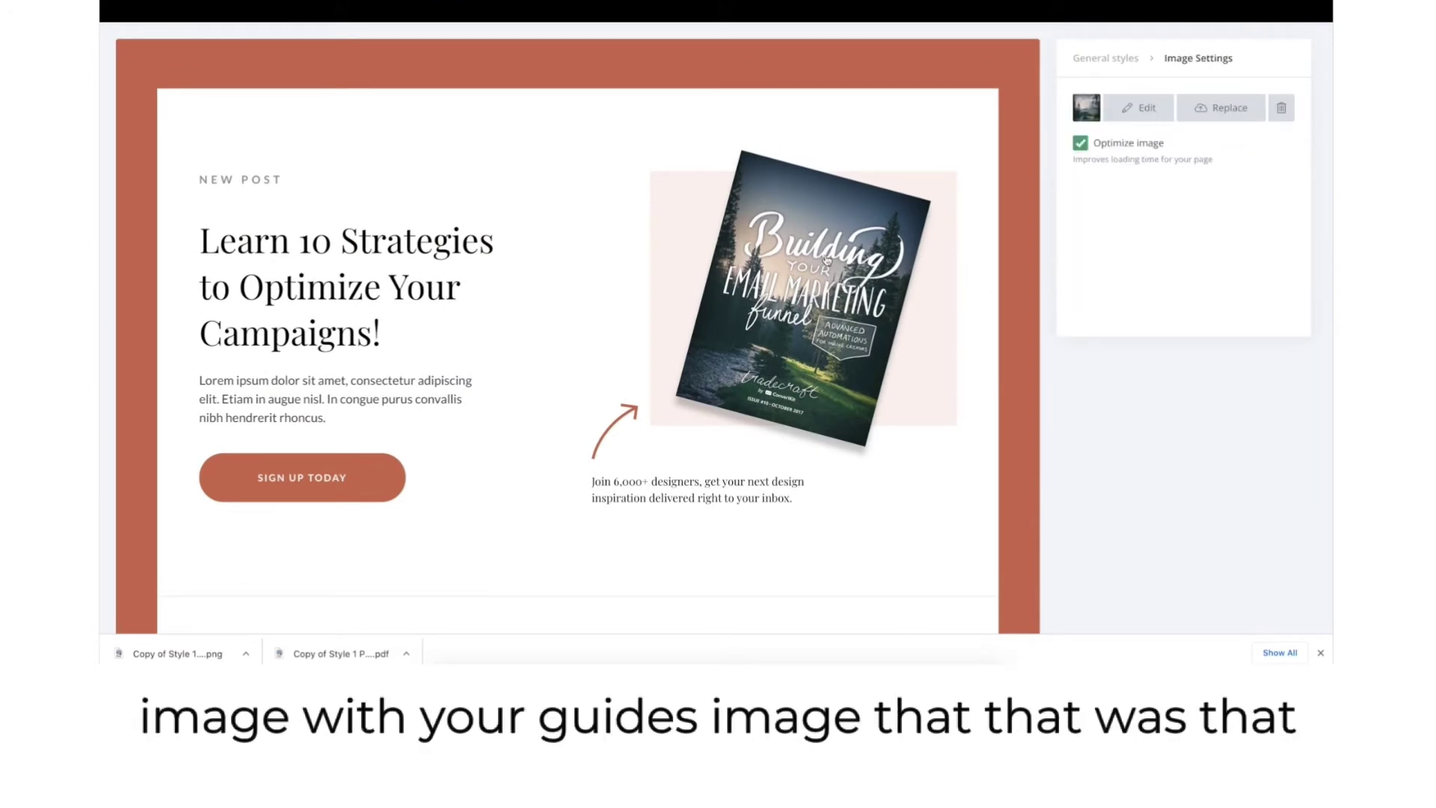
{"action": "left_click", "coordinate": [1230, 112]}
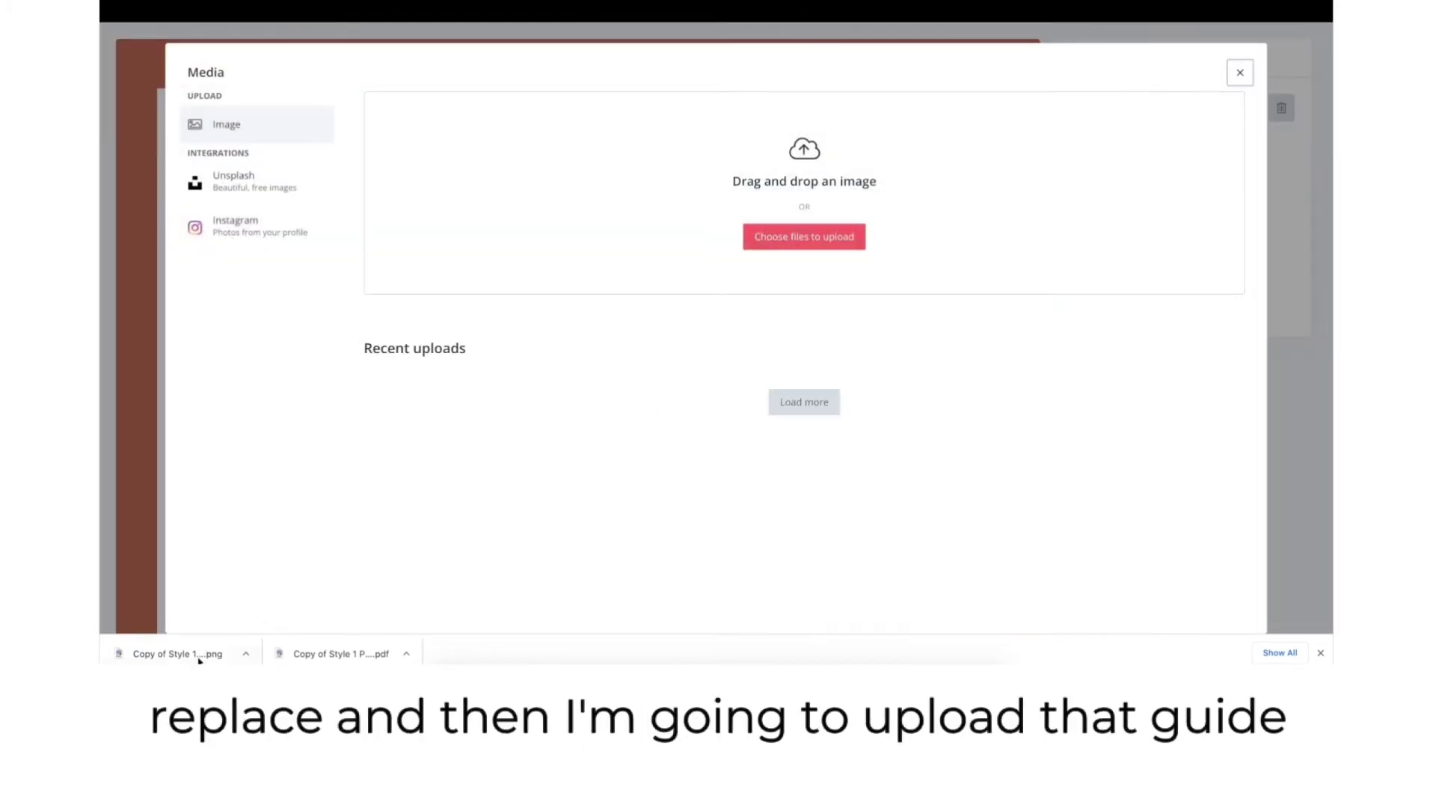
{"action": "left_click_drag", "start_coordinate": [200, 661], "coordinate": [712, 221]}
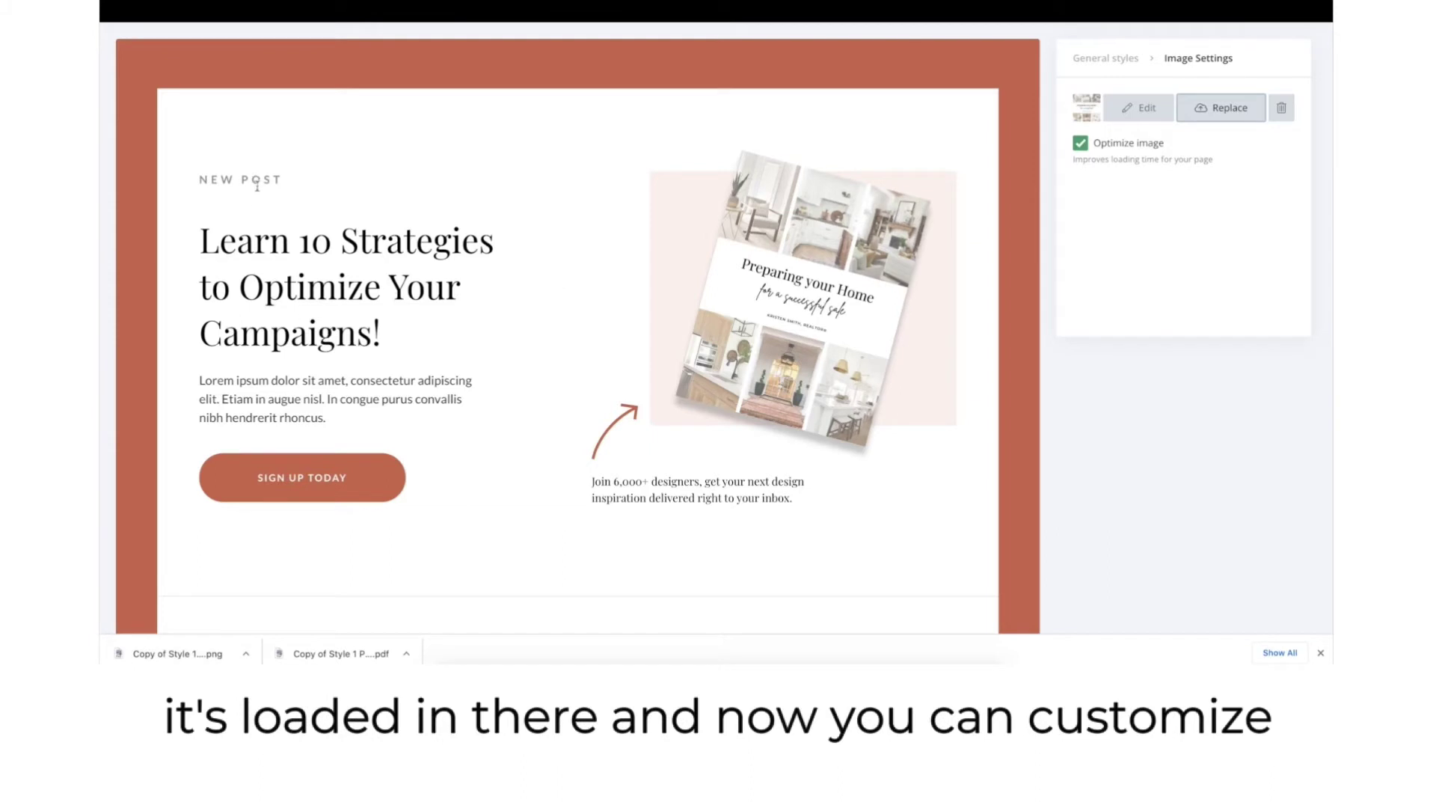
Step: Rewrite the hero headline, delete the filler paragraph, and retype the NEW POST preheader as 'FREE DOWN'
{"action": "left_click", "coordinate": [1092, 60]}
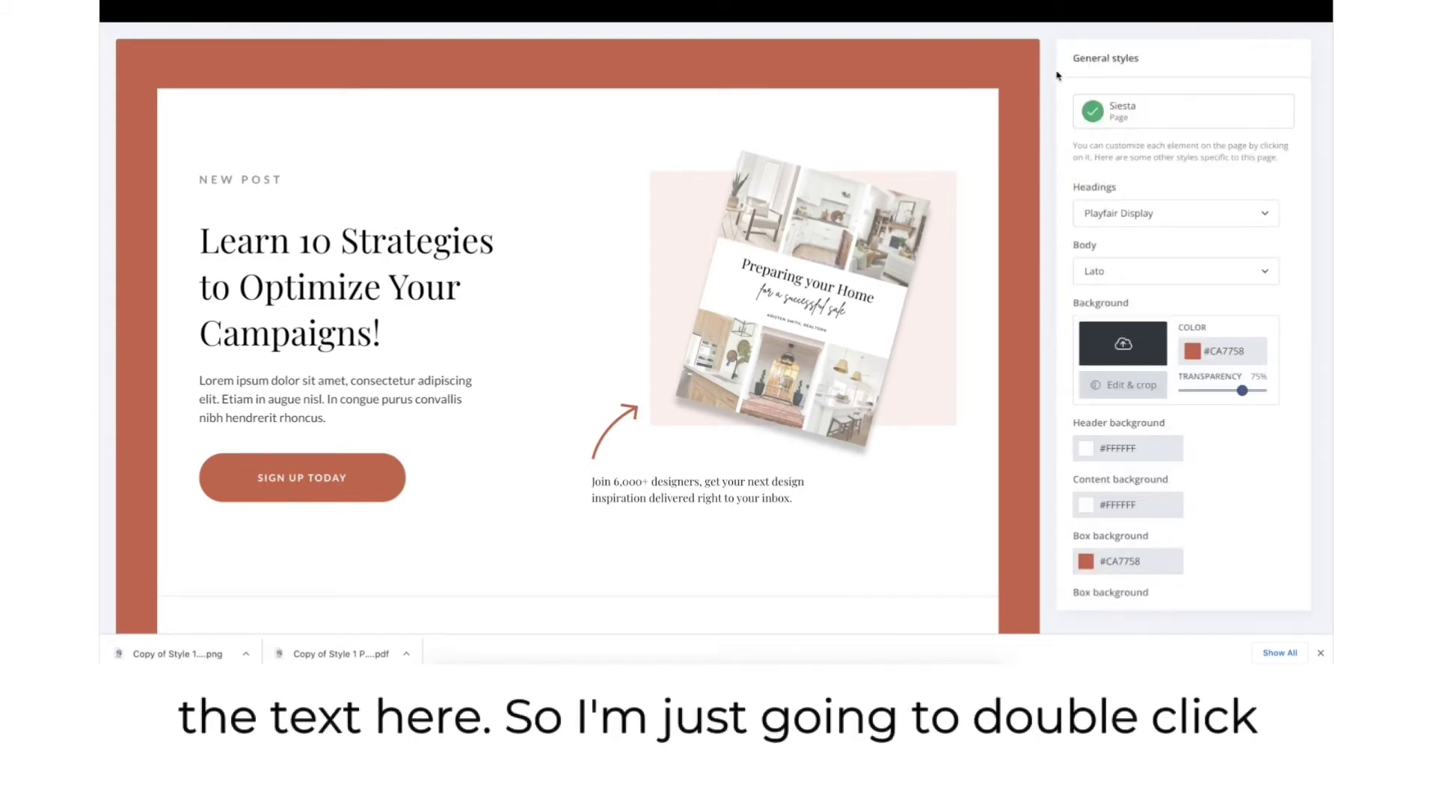
{"action": "double_click", "coordinate": [245, 277]}
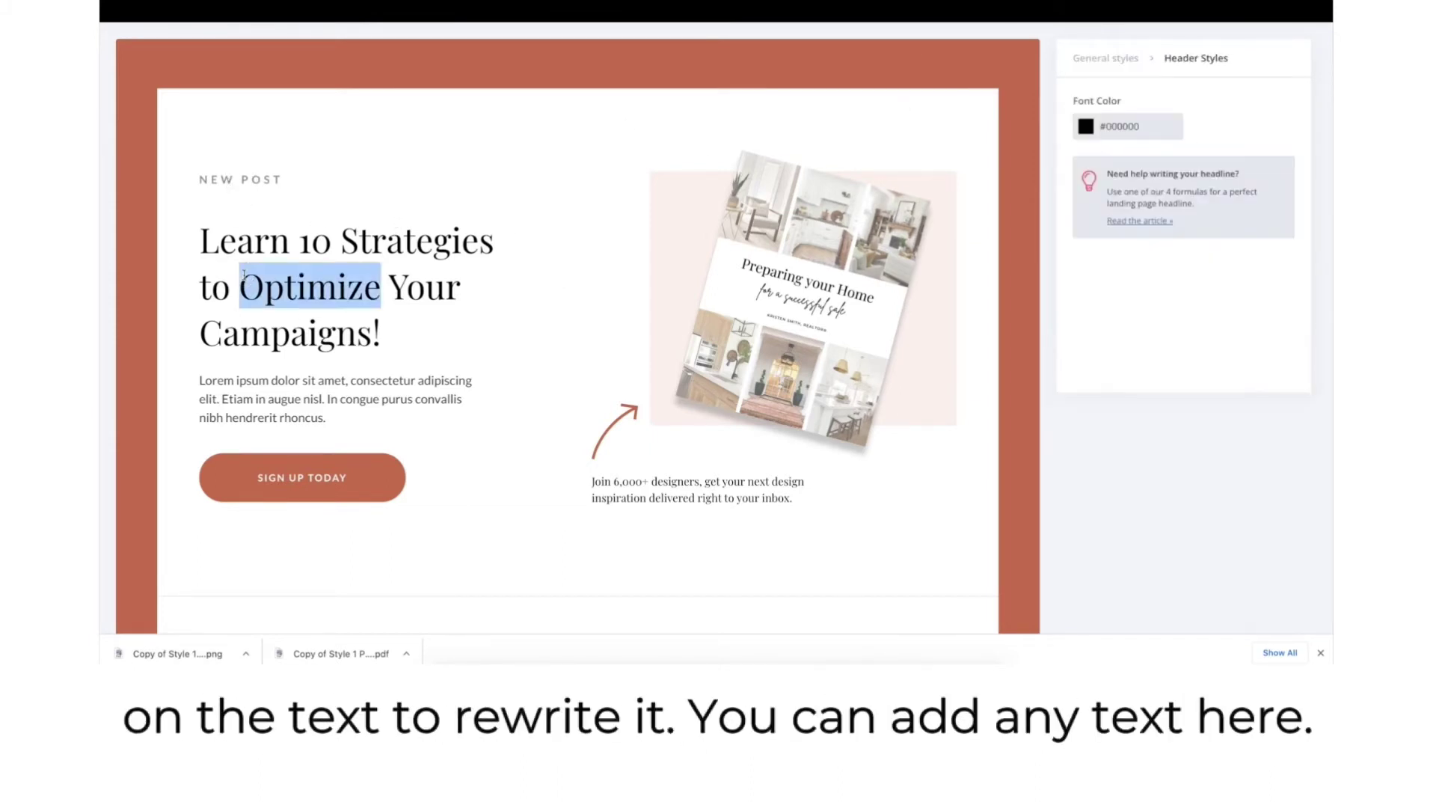
{"action": "left_click", "coordinate": [317, 305]}
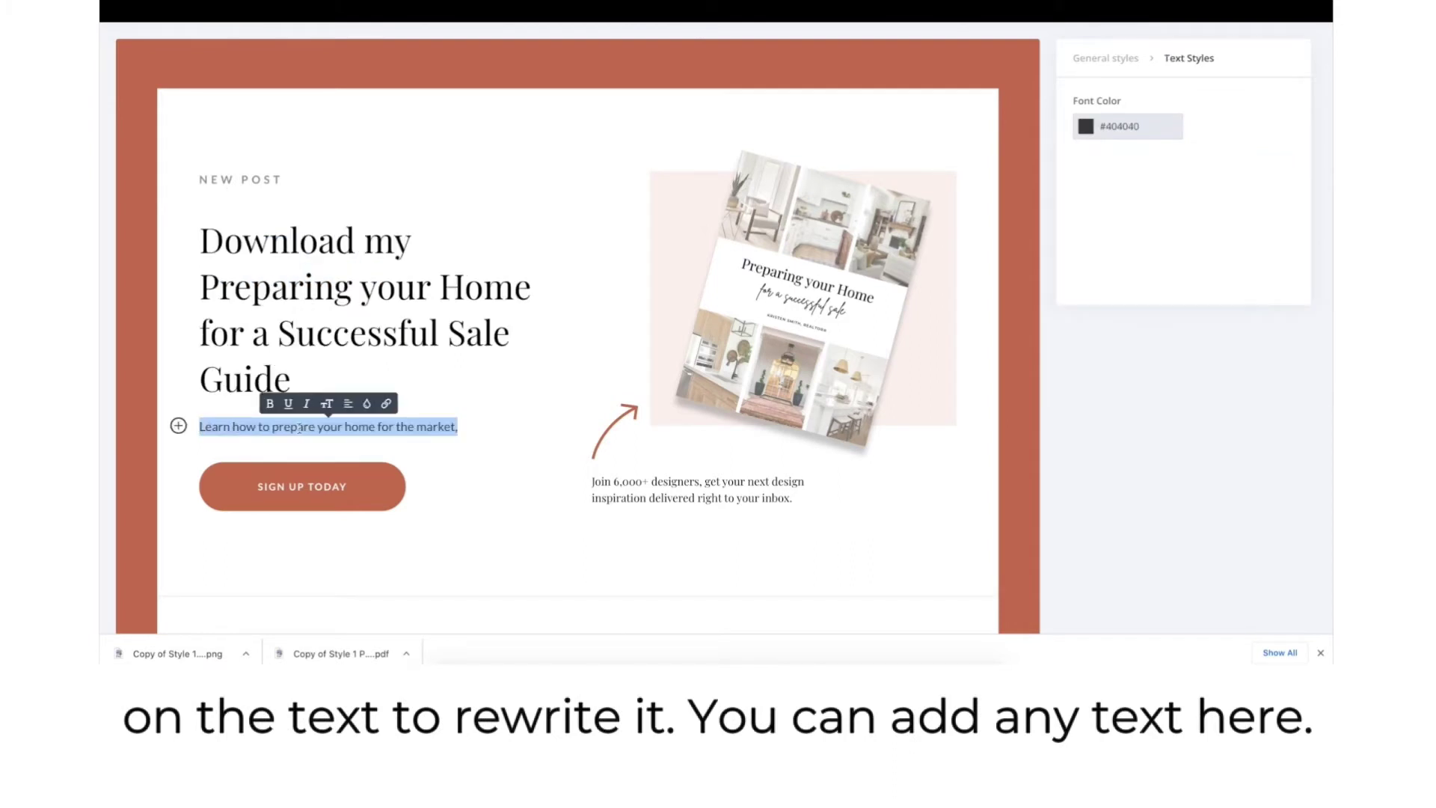
{"action": "triple_click", "coordinate": [299, 428]}
{"action": "key", "text": "BackSpace"}
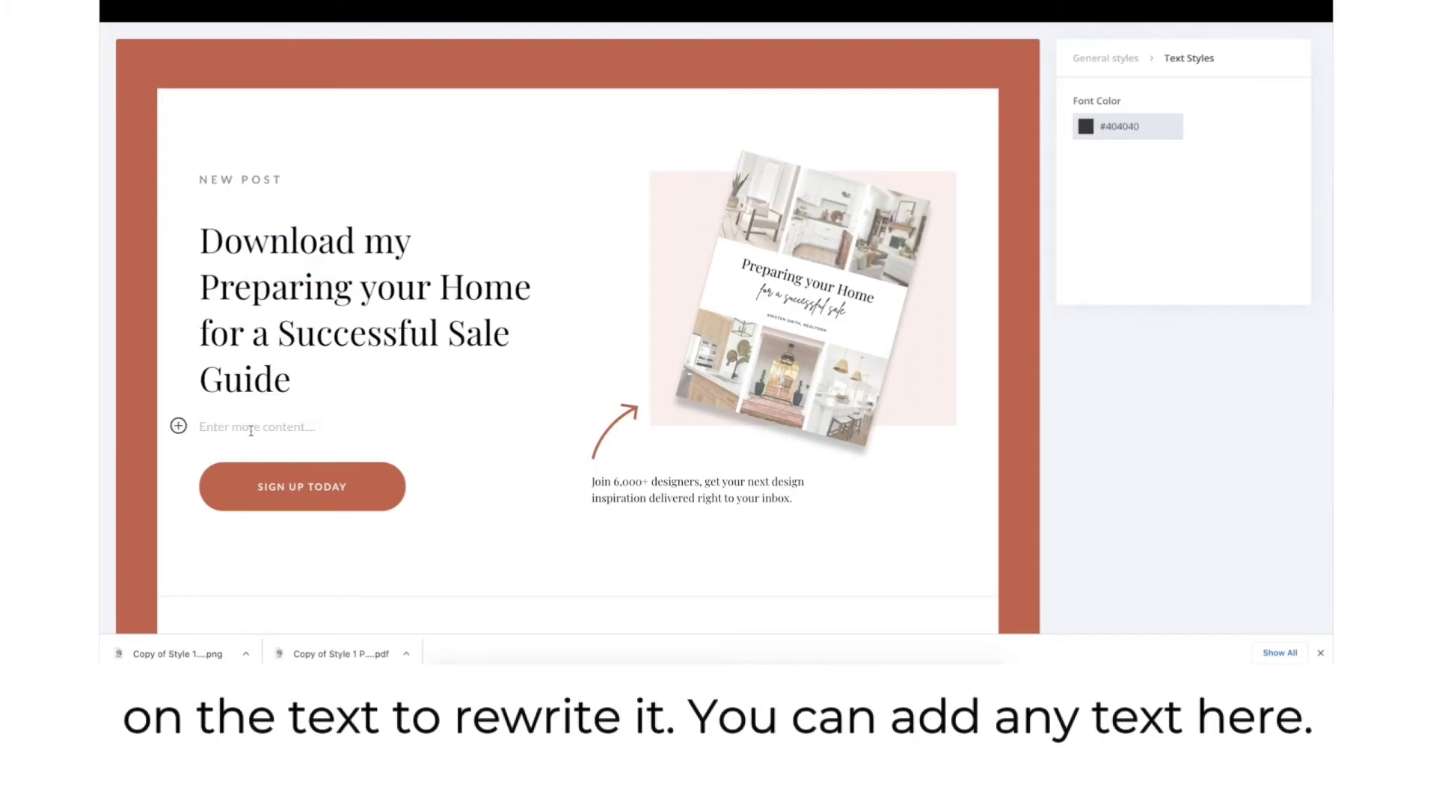
{"action": "left_click", "coordinate": [242, 179]}
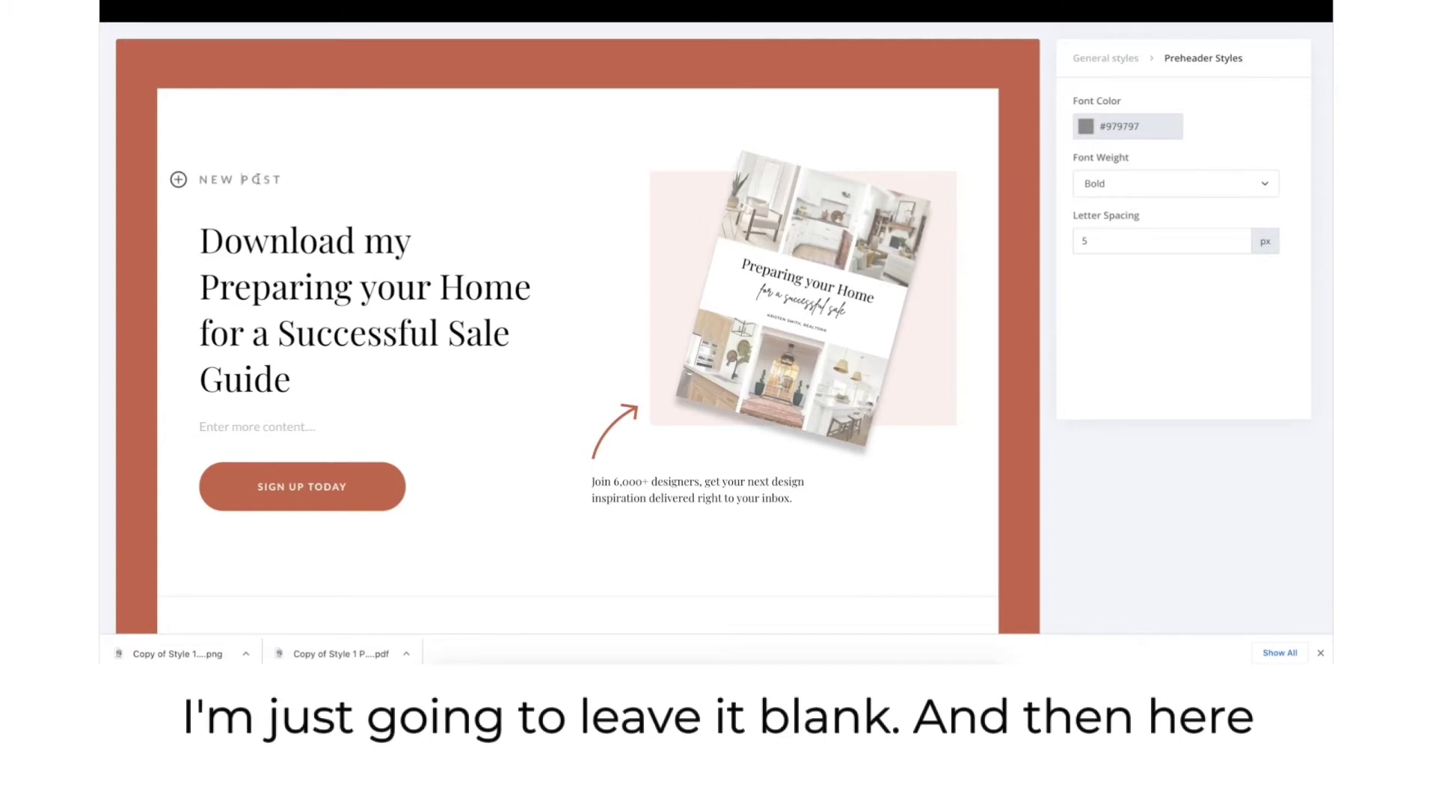
{"action": "triple_click", "coordinate": [243, 180]}
{"action": "type", "text": "FREE DOWN"}
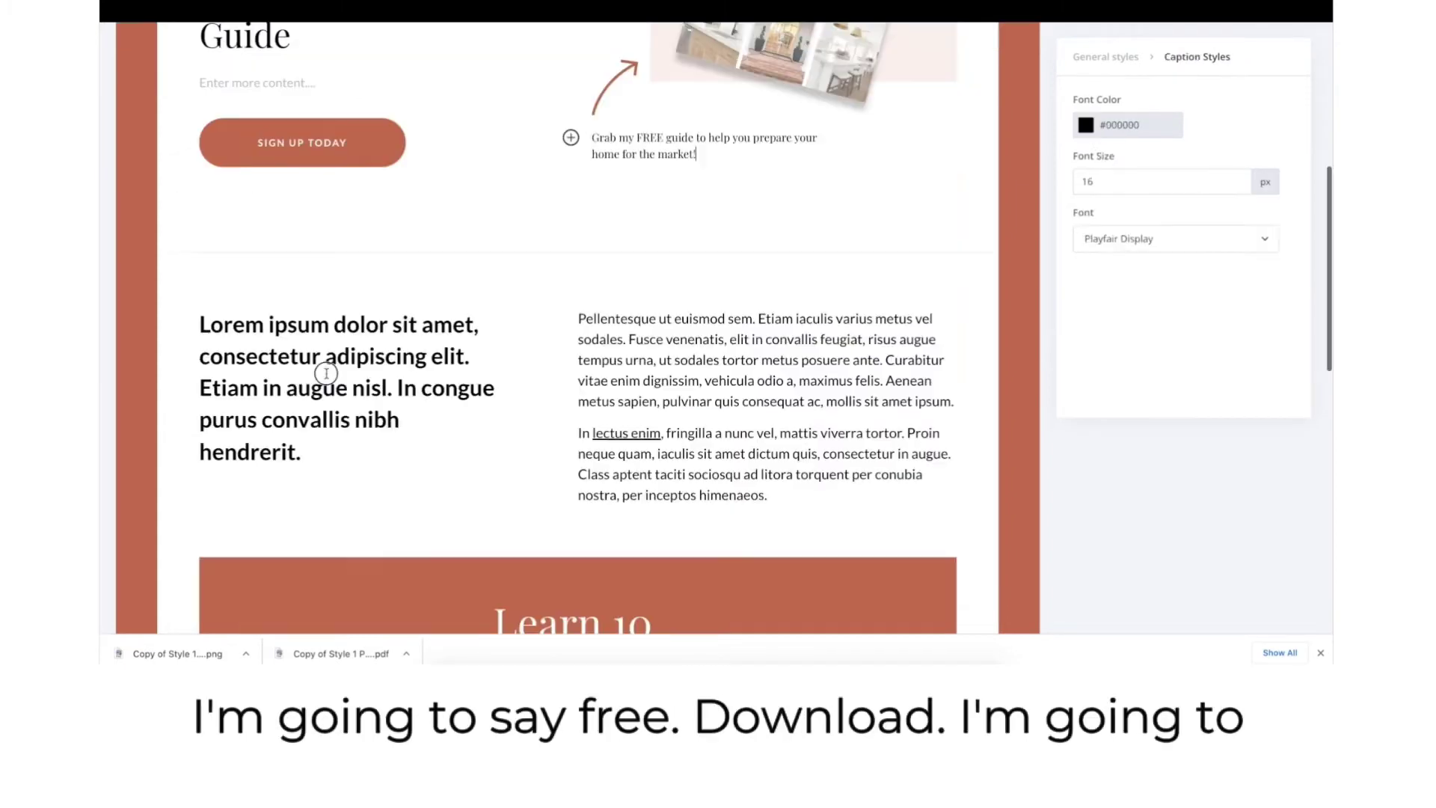
Step: Delete the lorem ipsum heading and both body paragraphs in the next section
{"action": "triple_click", "coordinate": [336, 362]}
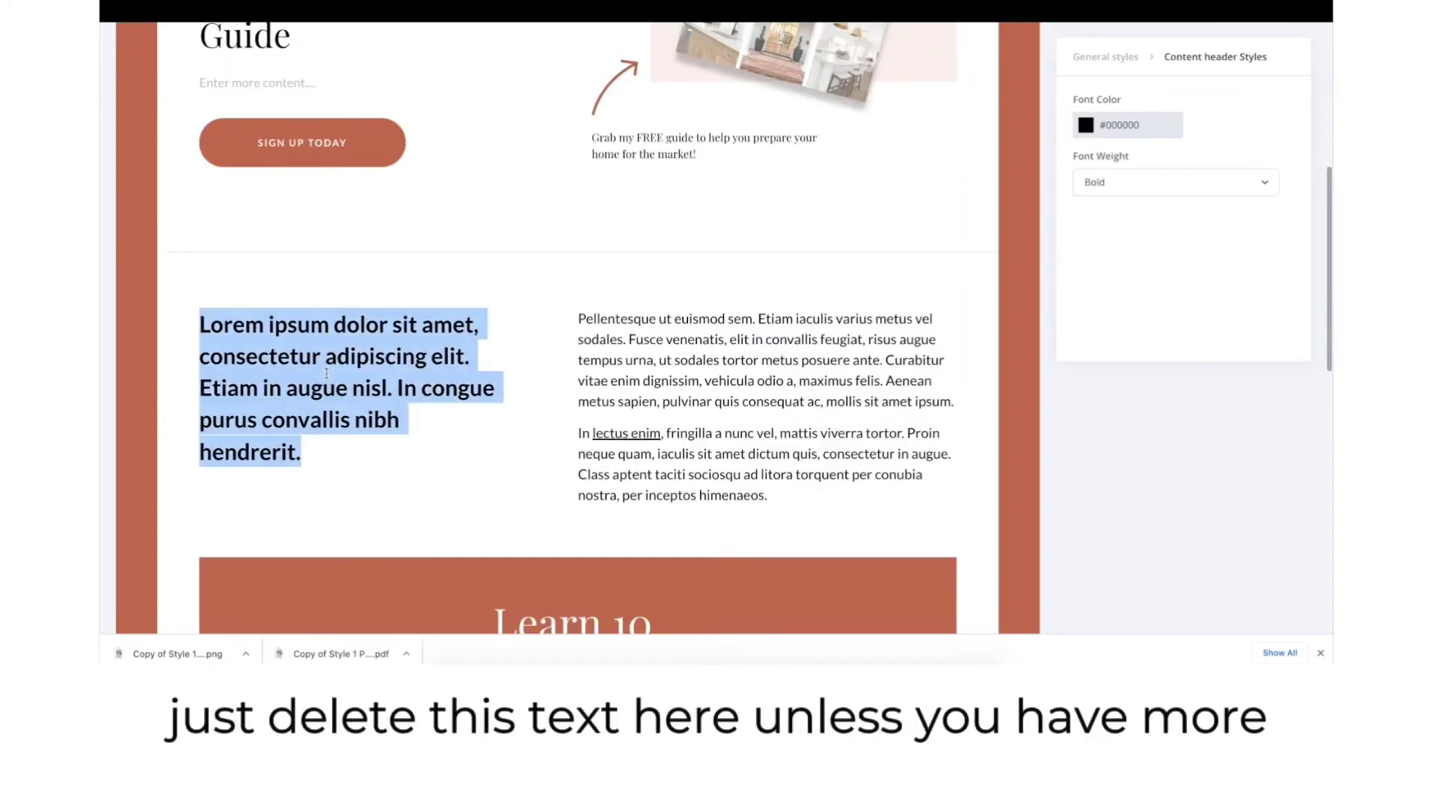
{"action": "key", "text": "BackSpace"}
{"action": "triple_click", "coordinate": [717, 380]}
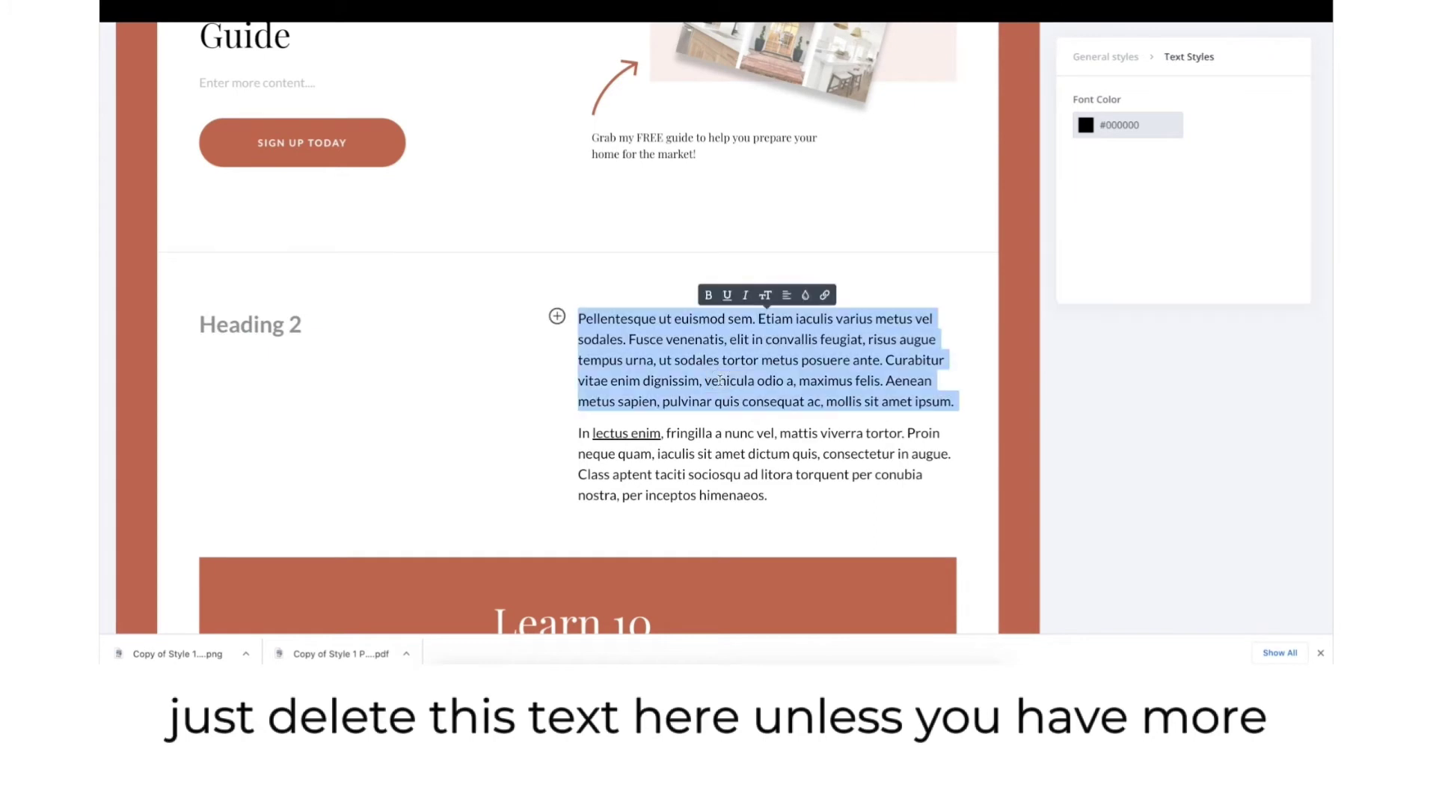
{"action": "key", "text": "ctrl+a"}
{"action": "key", "text": "BackSpace"}
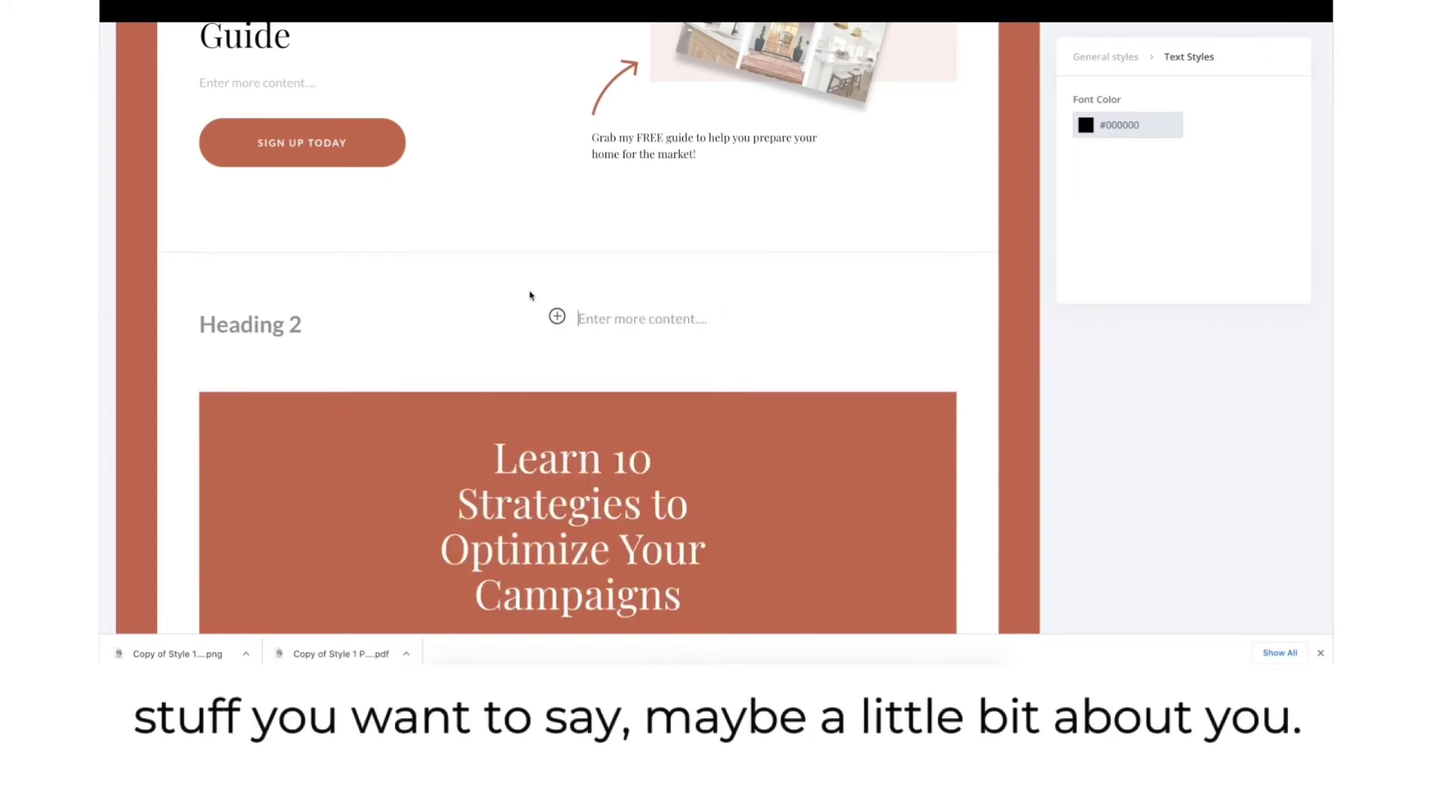
{"action": "scroll", "coordinate": [530, 401], "scroll_direction": "down", "scroll_amount": 4}
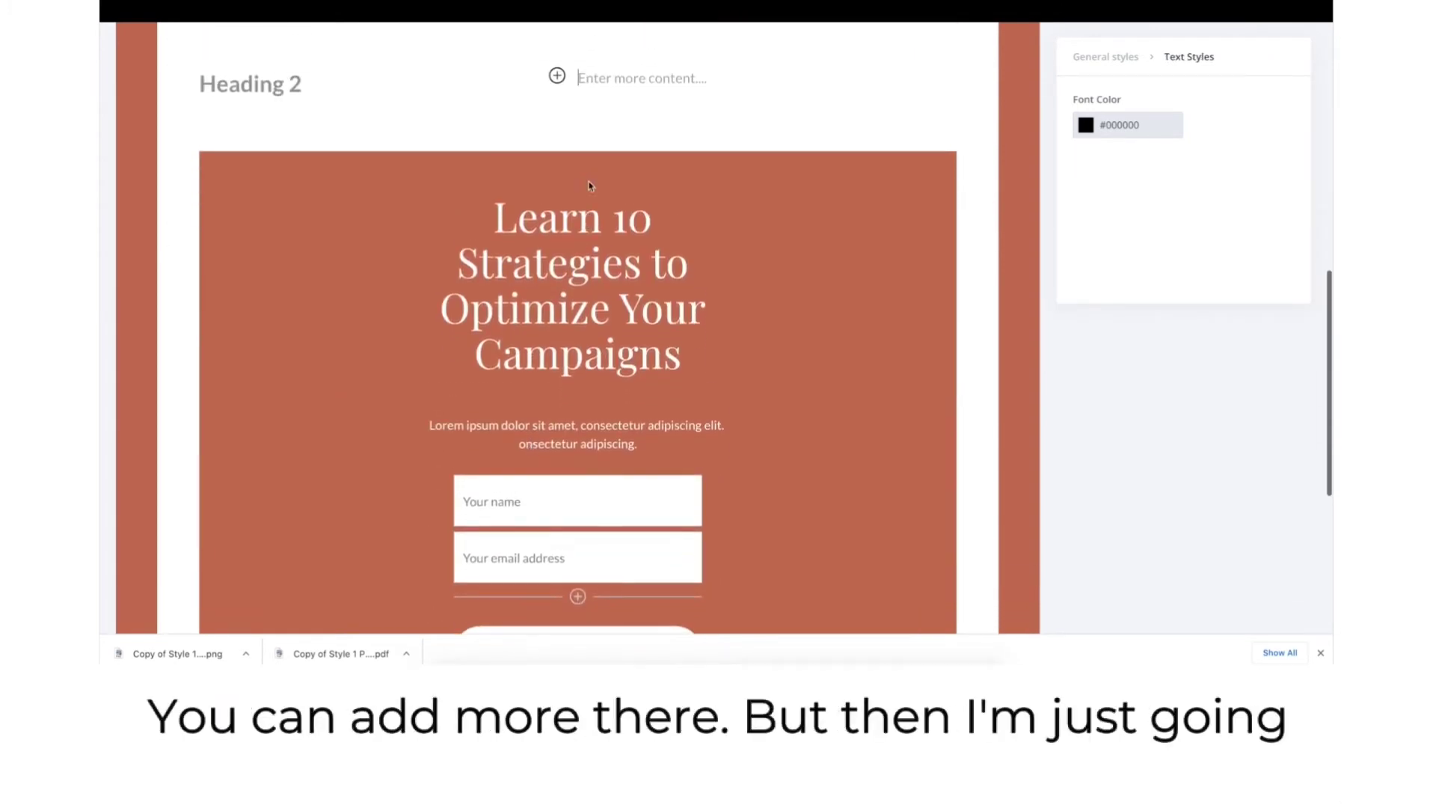
{"action": "scroll", "coordinate": [589, 186], "scroll_direction": "up", "scroll_amount": 8}
Step: Copy the guide headline from the hero into the form's Learn 10 Strategies heading
{"action": "left_click", "coordinate": [447, 294]}
{"action": "triple_click", "coordinate": [446, 294]}
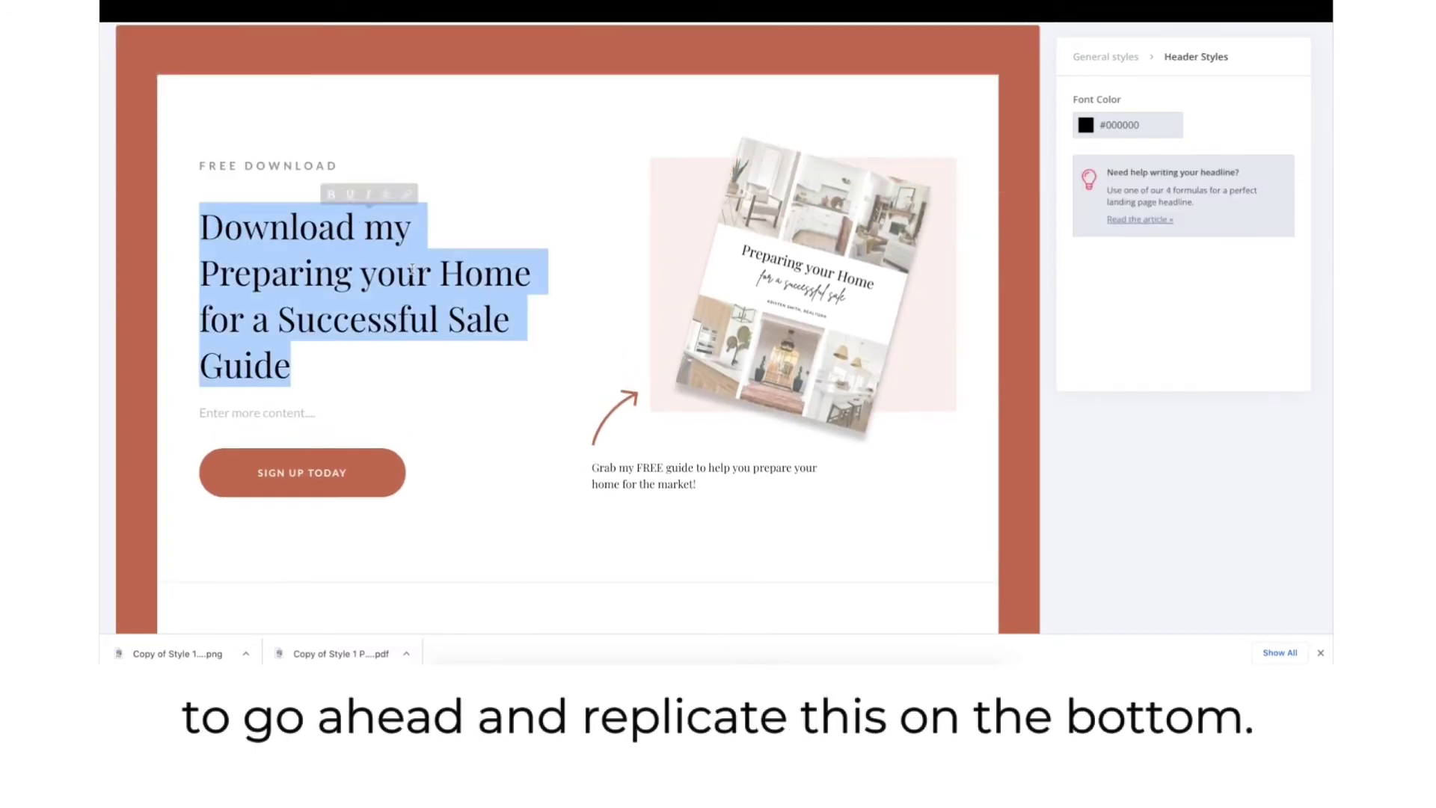
{"action": "scroll", "coordinate": [537, 372], "scroll_direction": "down", "scroll_amount": 6}
{"action": "scroll", "coordinate": [536, 372], "scroll_direction": "up", "scroll_amount": 4}
{"action": "left_click", "coordinate": [336, 120]}
{"action": "triple_click", "coordinate": [336, 120]}
{"action": "key", "text": "super+c"}
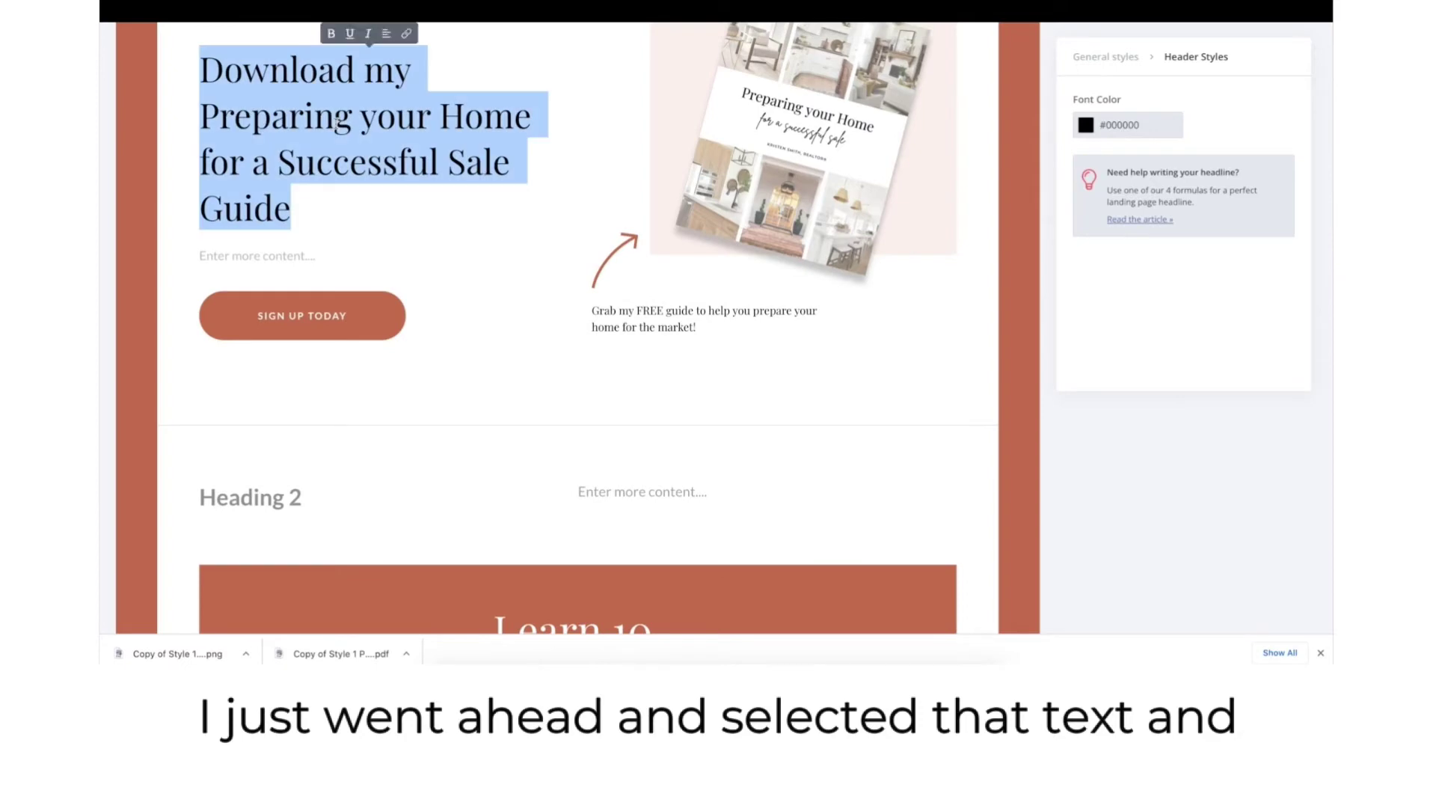
{"action": "scroll", "coordinate": [481, 333], "scroll_direction": "down", "scroll_amount": 5}
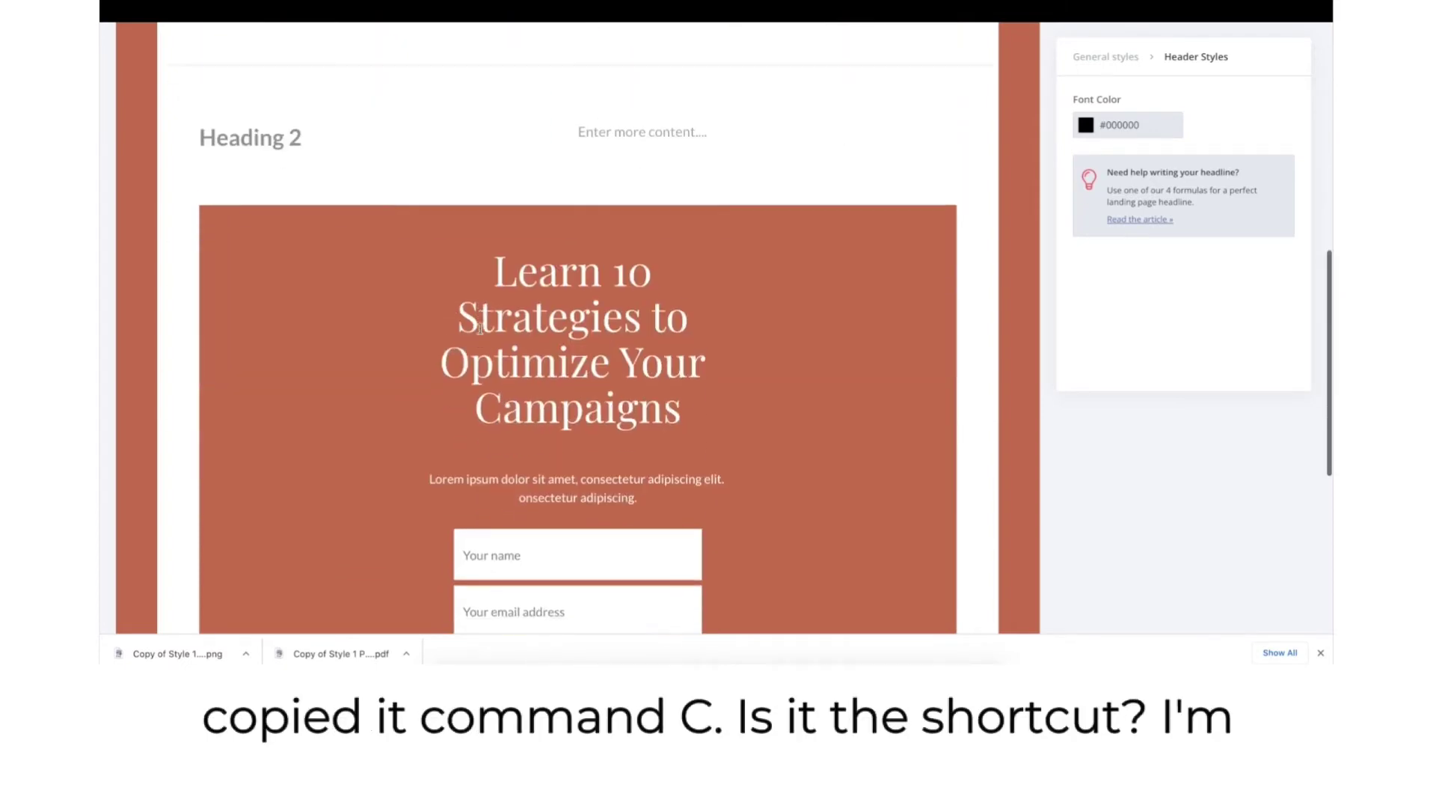
{"action": "left_click", "coordinate": [582, 240]}
{"action": "triple_click", "coordinate": [583, 239]}
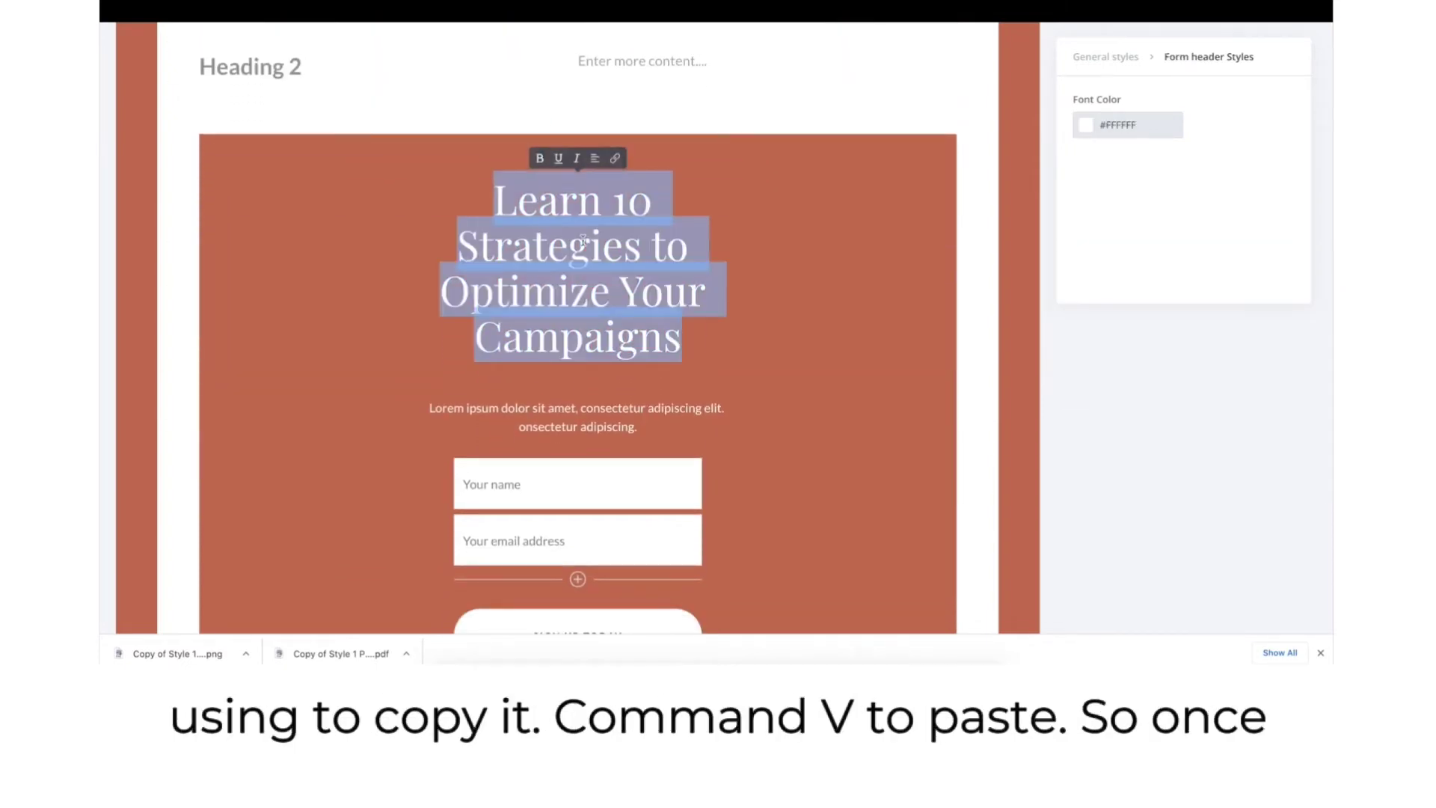
{"action": "key", "text": "super+v"}
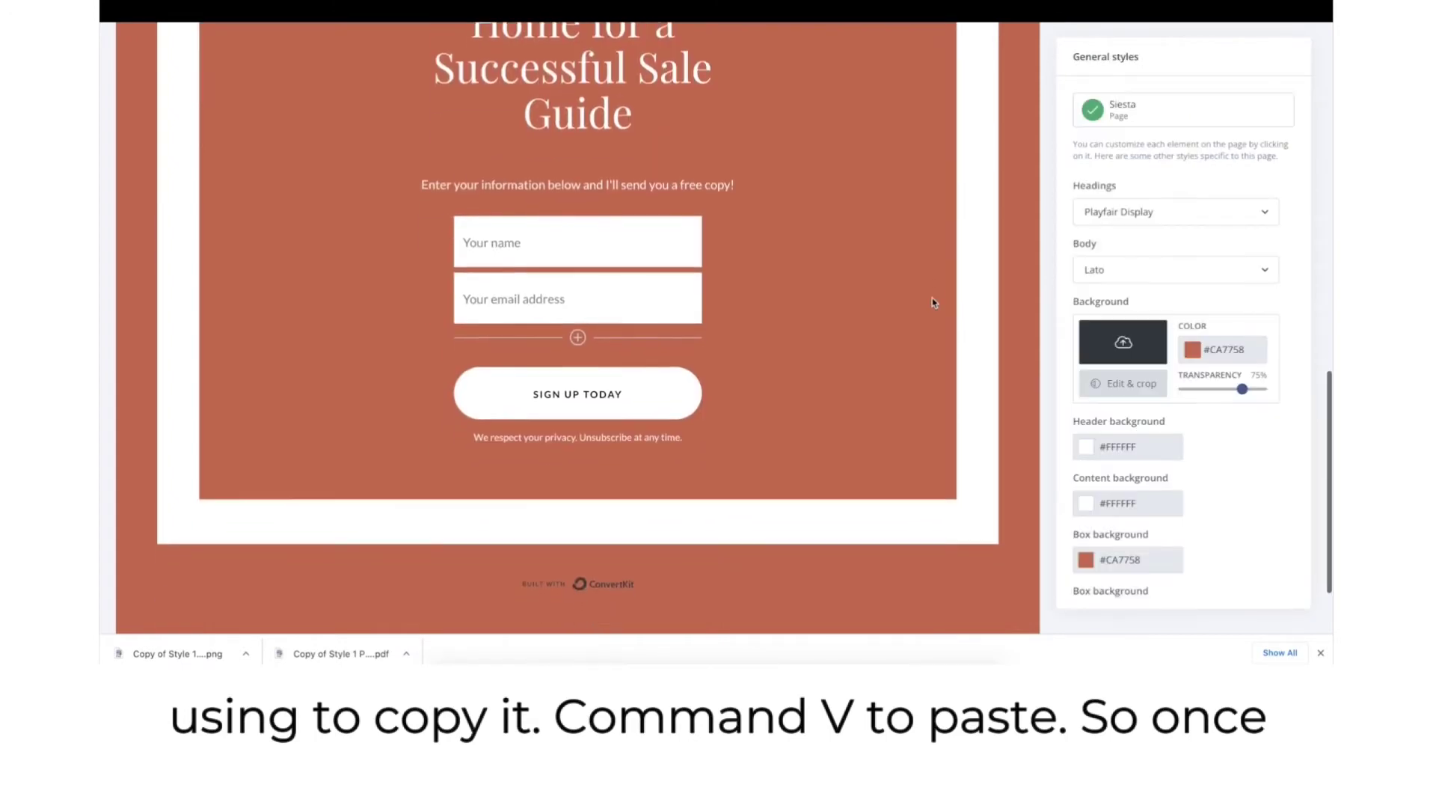
{"action": "scroll", "coordinate": [933, 297], "scroll_direction": "up", "scroll_amount": 7}
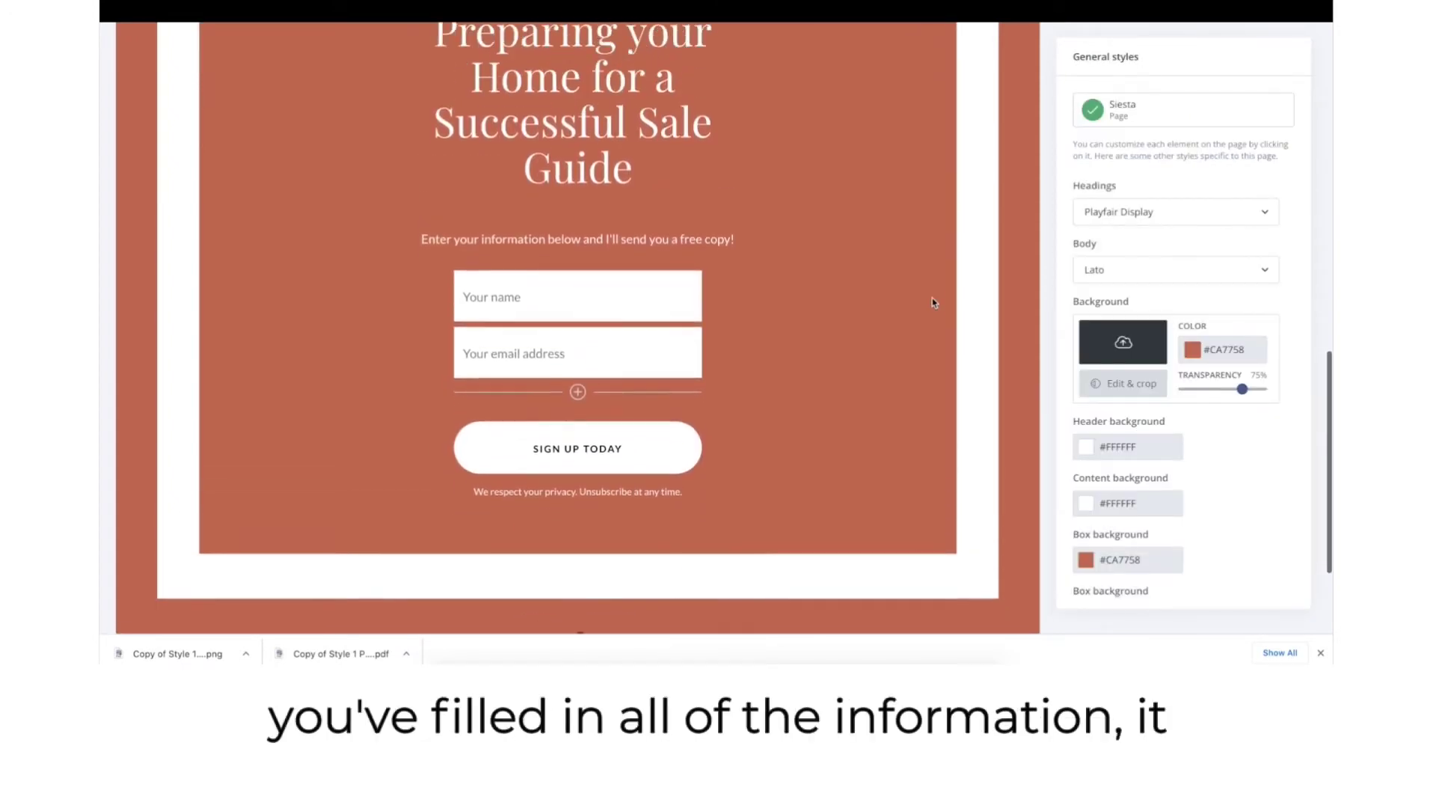
{"action": "scroll", "coordinate": [933, 302], "scroll_direction": "up", "scroll_amount": 6}
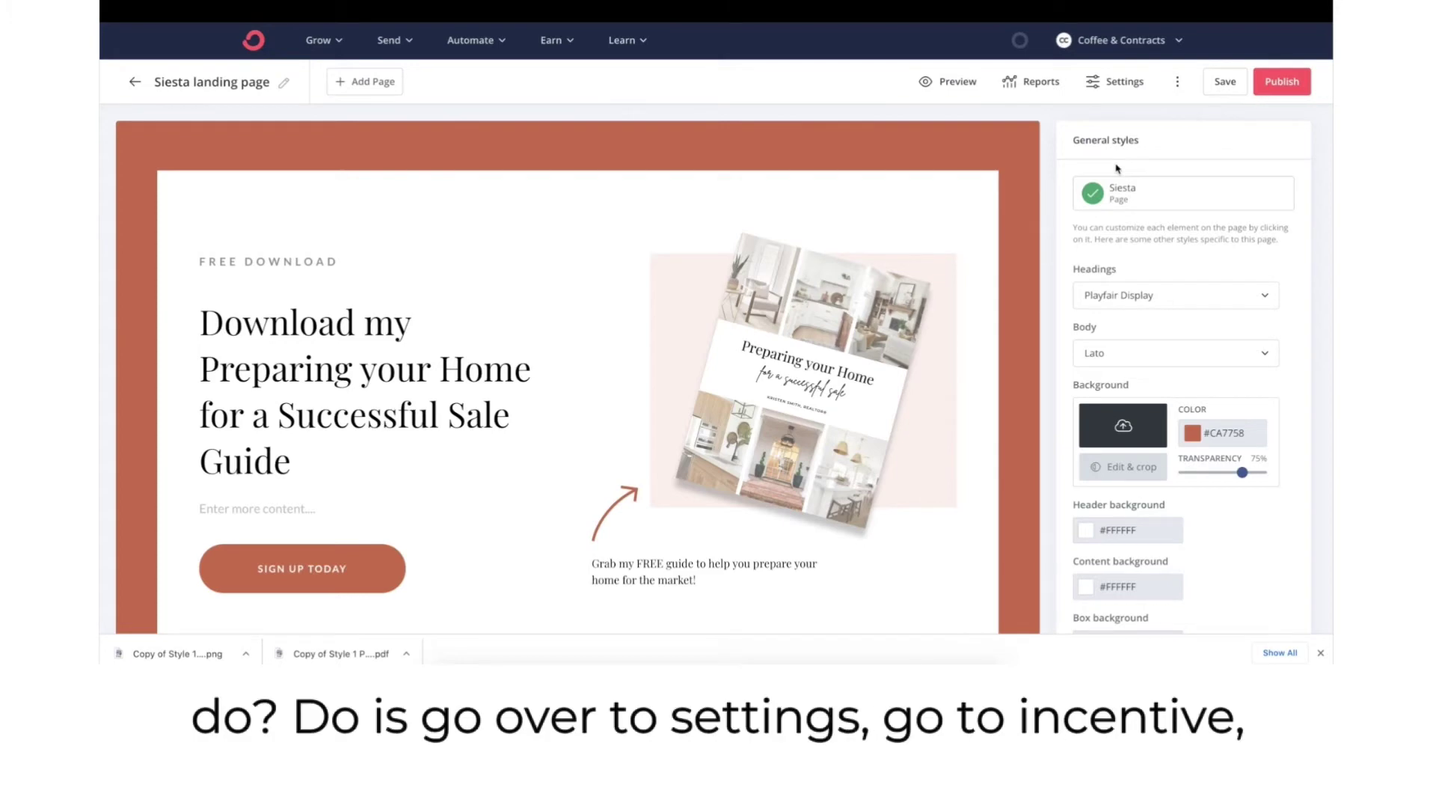
Step: Show the Incentive tab of the Landing Page Settings
{"action": "left_click", "coordinate": [1118, 87]}
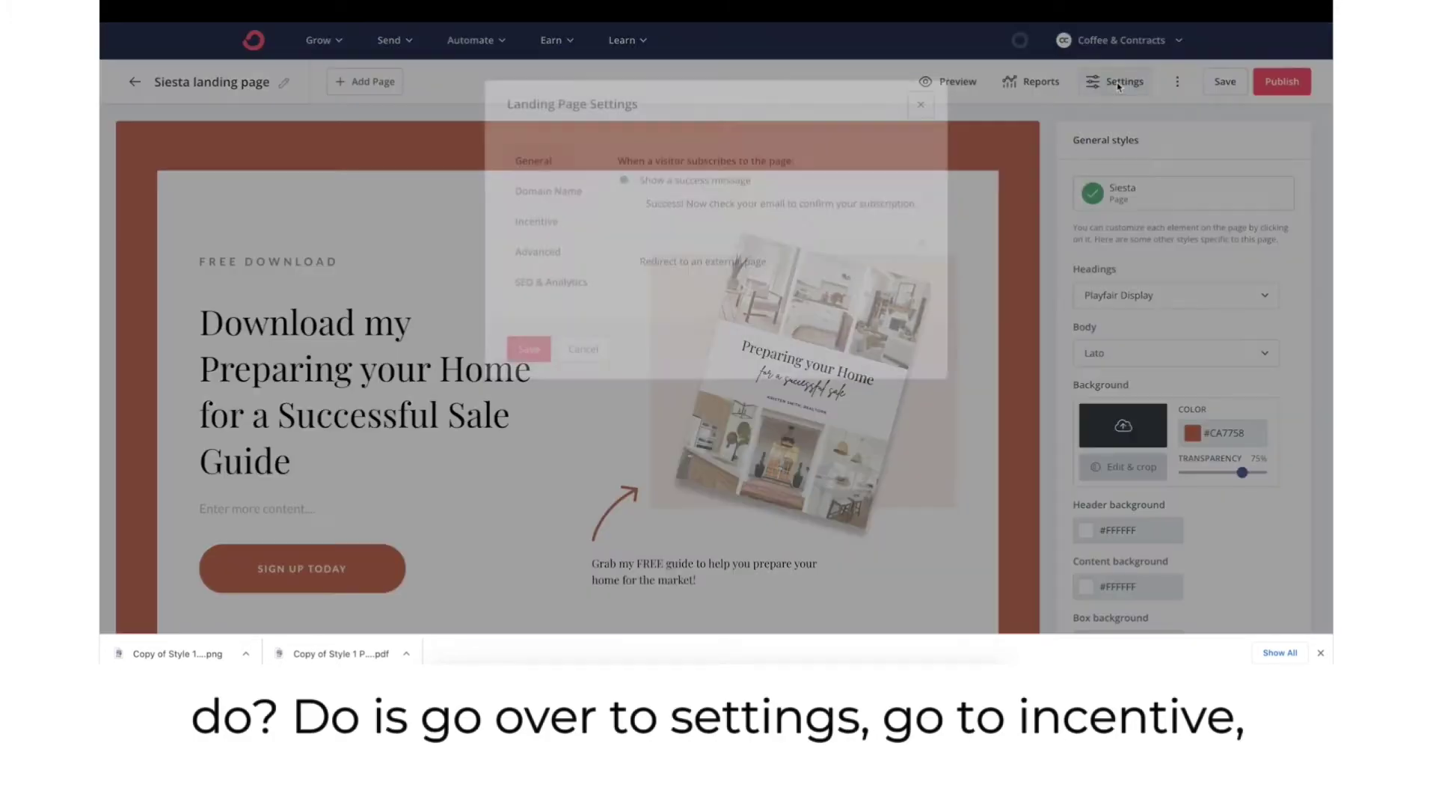
{"action": "left_click", "coordinate": [540, 233]}
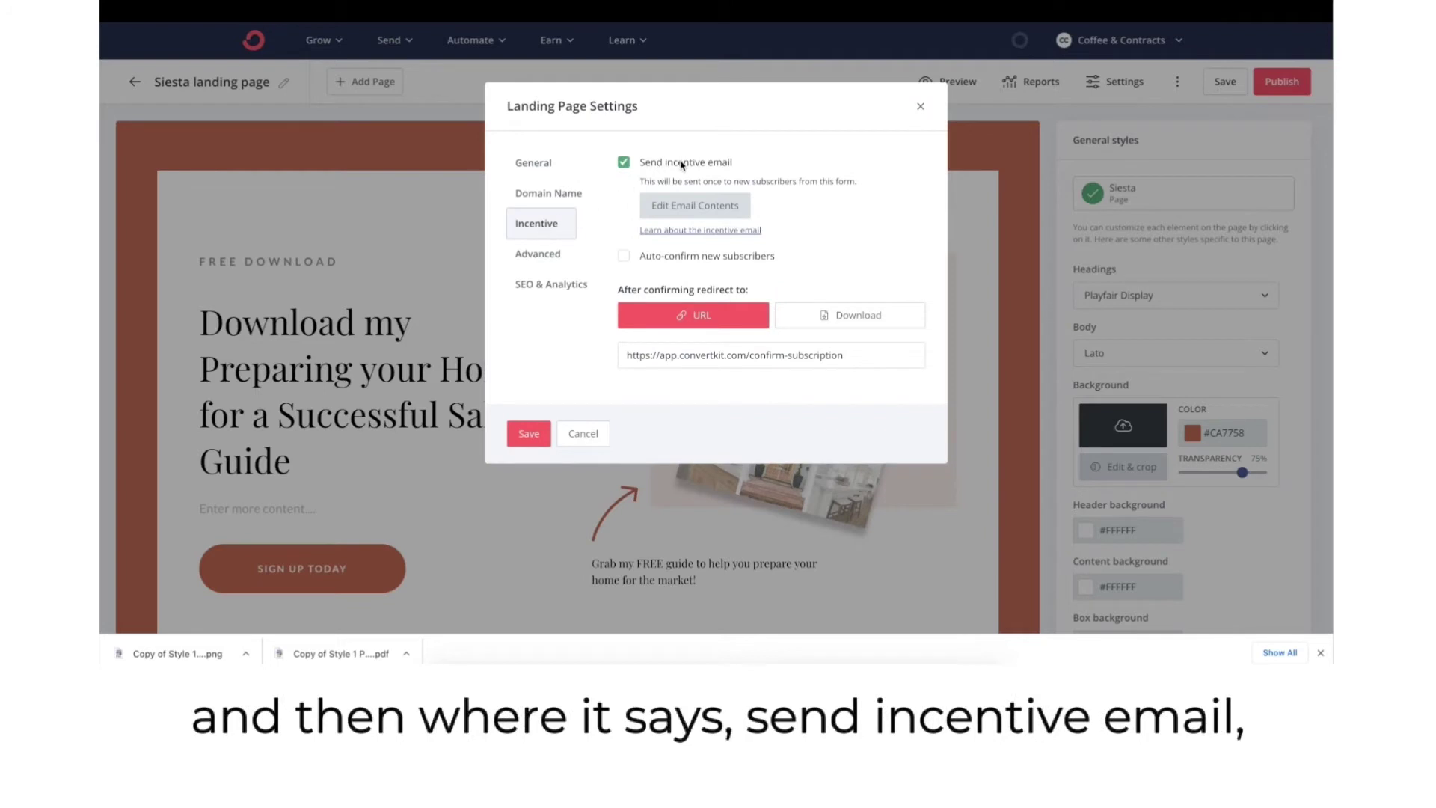
Step: Rewrite the incentive email's opening text about the download and delete the closing line
{"action": "left_click", "coordinate": [691, 206]}
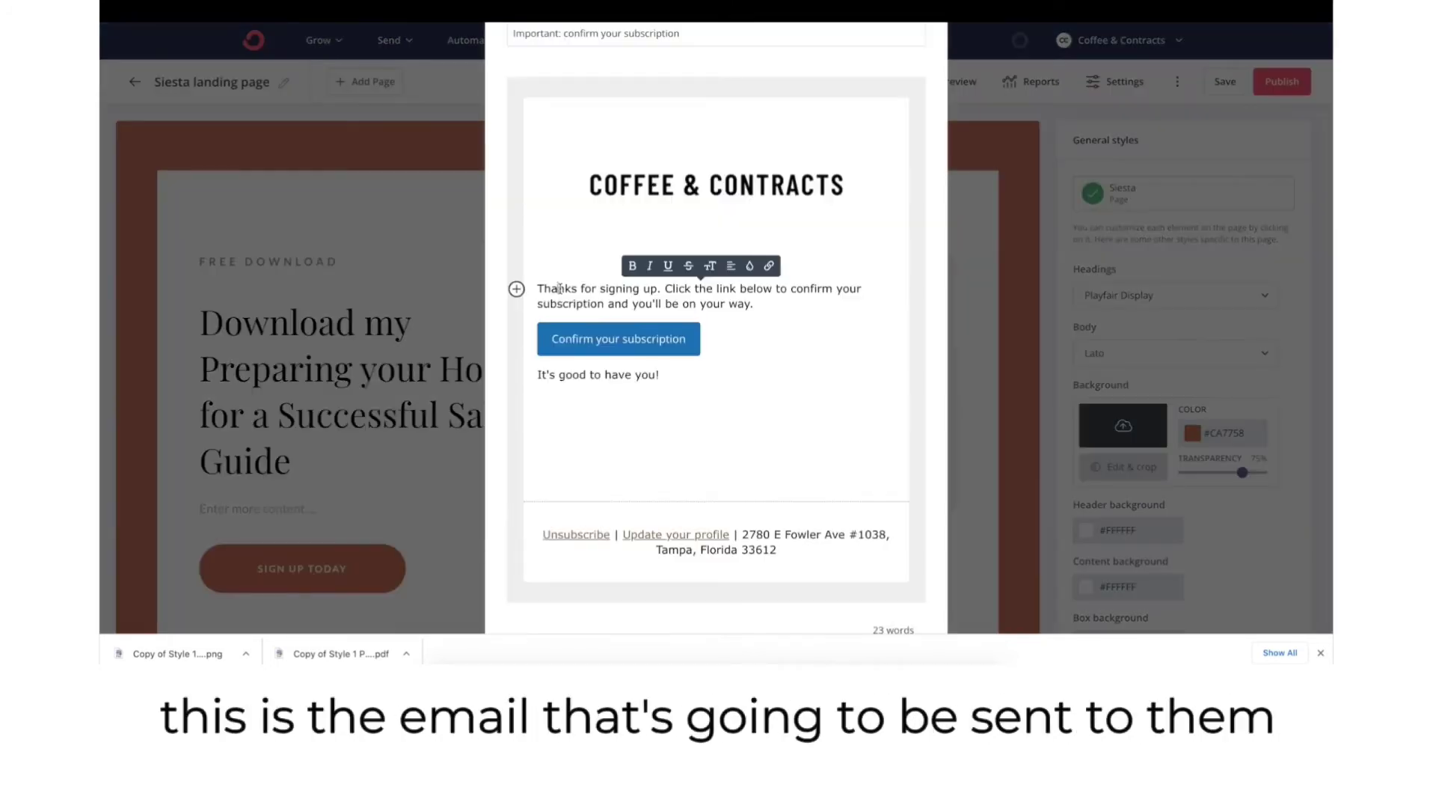
{"action": "left_click_drag", "start_coordinate": [536, 288], "coordinate": [756, 307]}
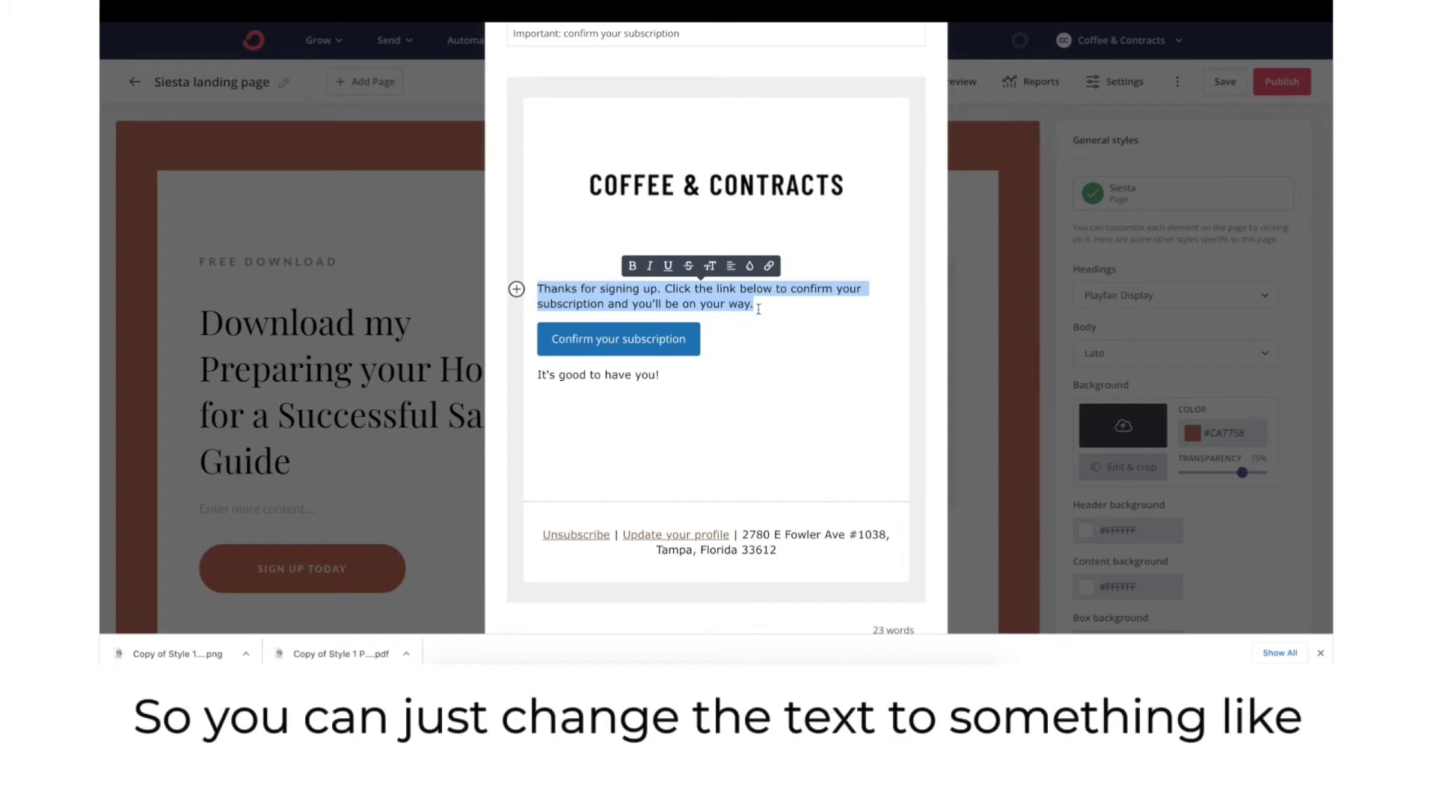
{"action": "type", "text": "Thank you for subs"}
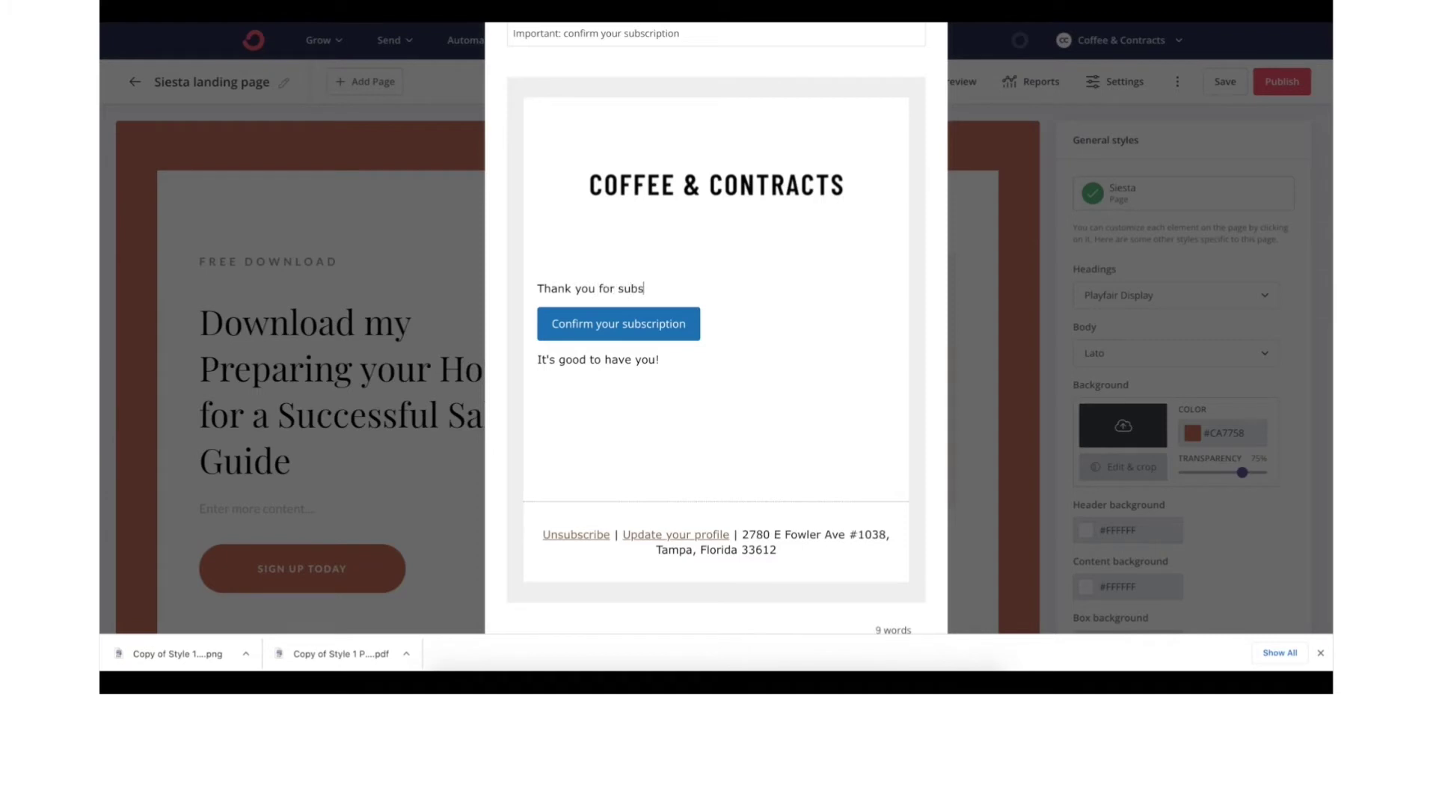
{"action": "type", "text": "cribing to my email list. Gra"}
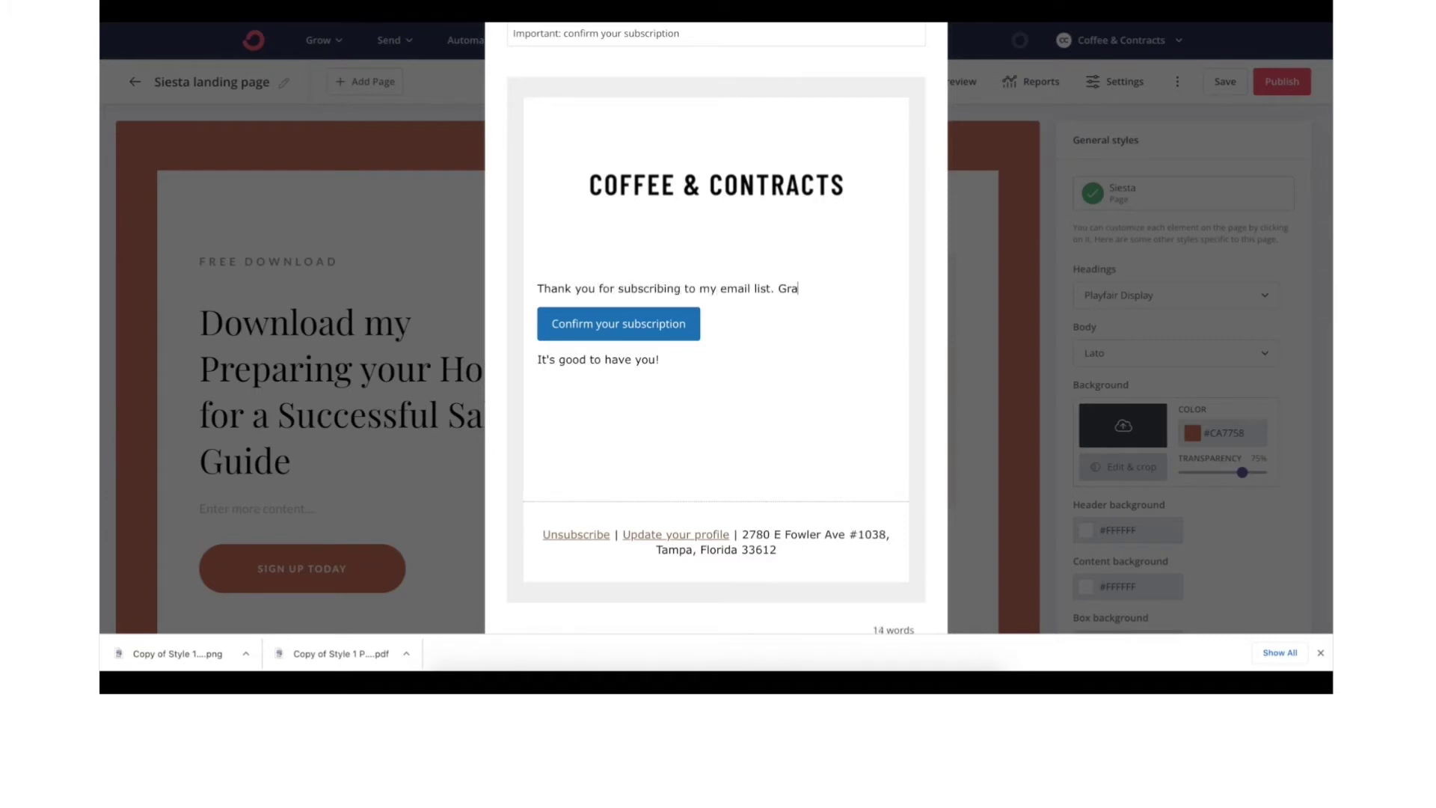
{"action": "type", "text": " download by clicking the button below!"}
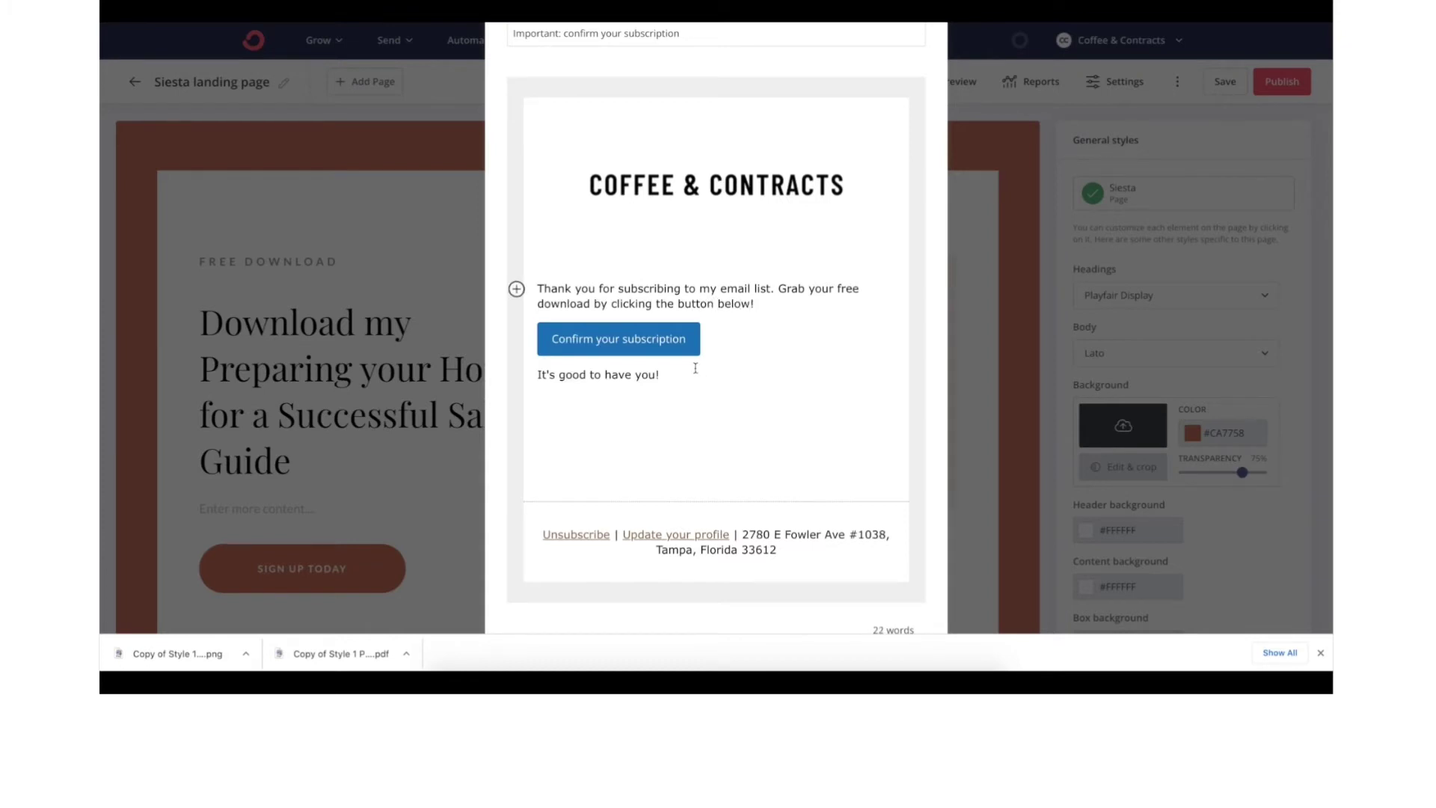
{"action": "left_click_drag", "start_coordinate": [695, 374], "coordinate": [519, 373]}
{"action": "key", "text": "BackSpace"}
Step: Rename the email button 'Grab the Download!' and give it a black #000000 background
{"action": "left_click", "coordinate": [641, 333]}
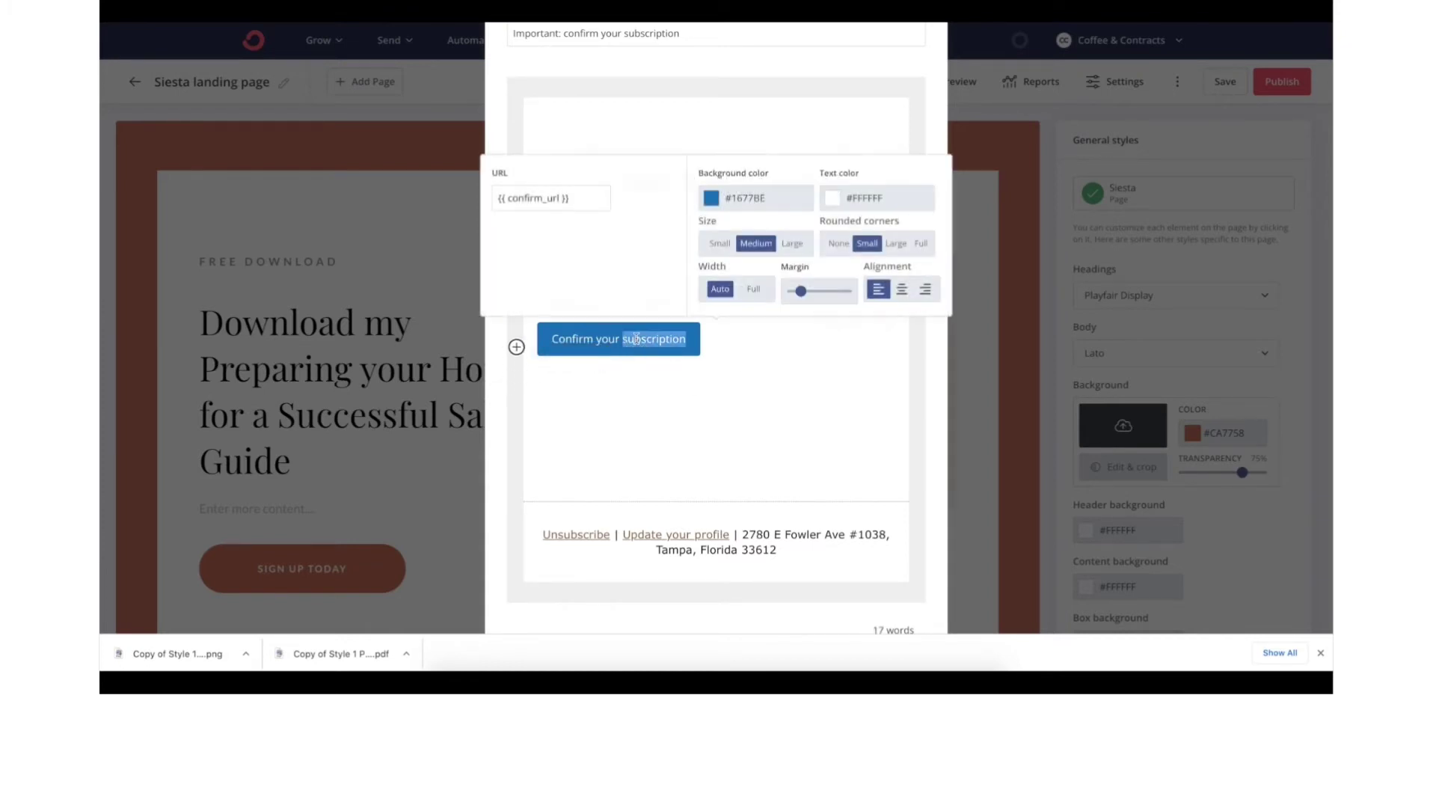
{"action": "type", "text": "Grab"}
{"action": "key", "text": "ctrl+z"}
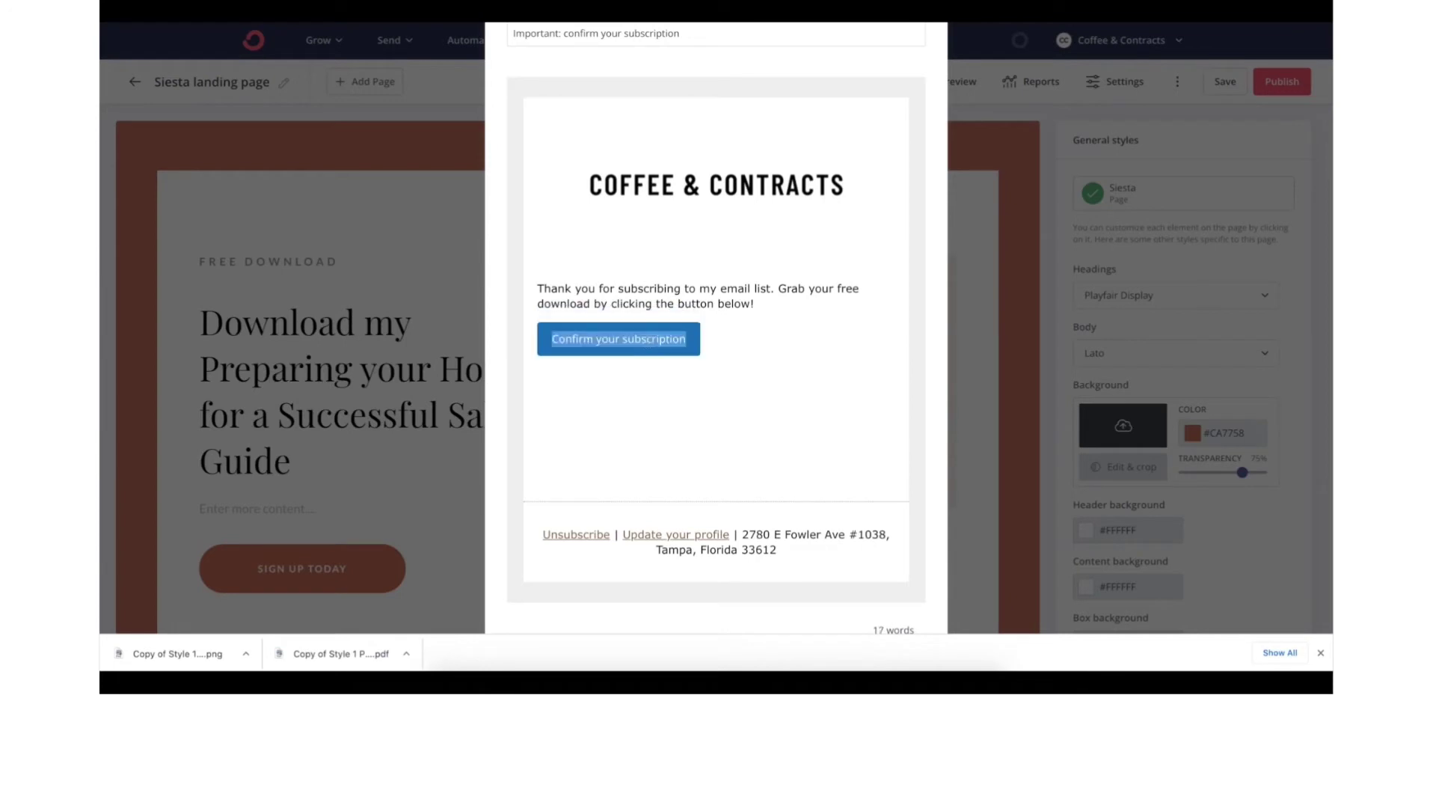
{"action": "left_click", "coordinate": [658, 339]}
{"action": "left_click_drag", "start_coordinate": [684, 339], "coordinate": [583, 339]}
{"action": "key", "text": "BackSpace"}
{"action": "key", "text": "BackSpace"}
{"action": "key", "text": "BackSpace"}
{"action": "key", "text": "BackSpace"}
{"action": "key", "text": "BackSpace"}
{"action": "key", "text": "BackSpace"}
{"action": "key", "text": "BackSpace"}
{"action": "key", "text": "BackSpace"}
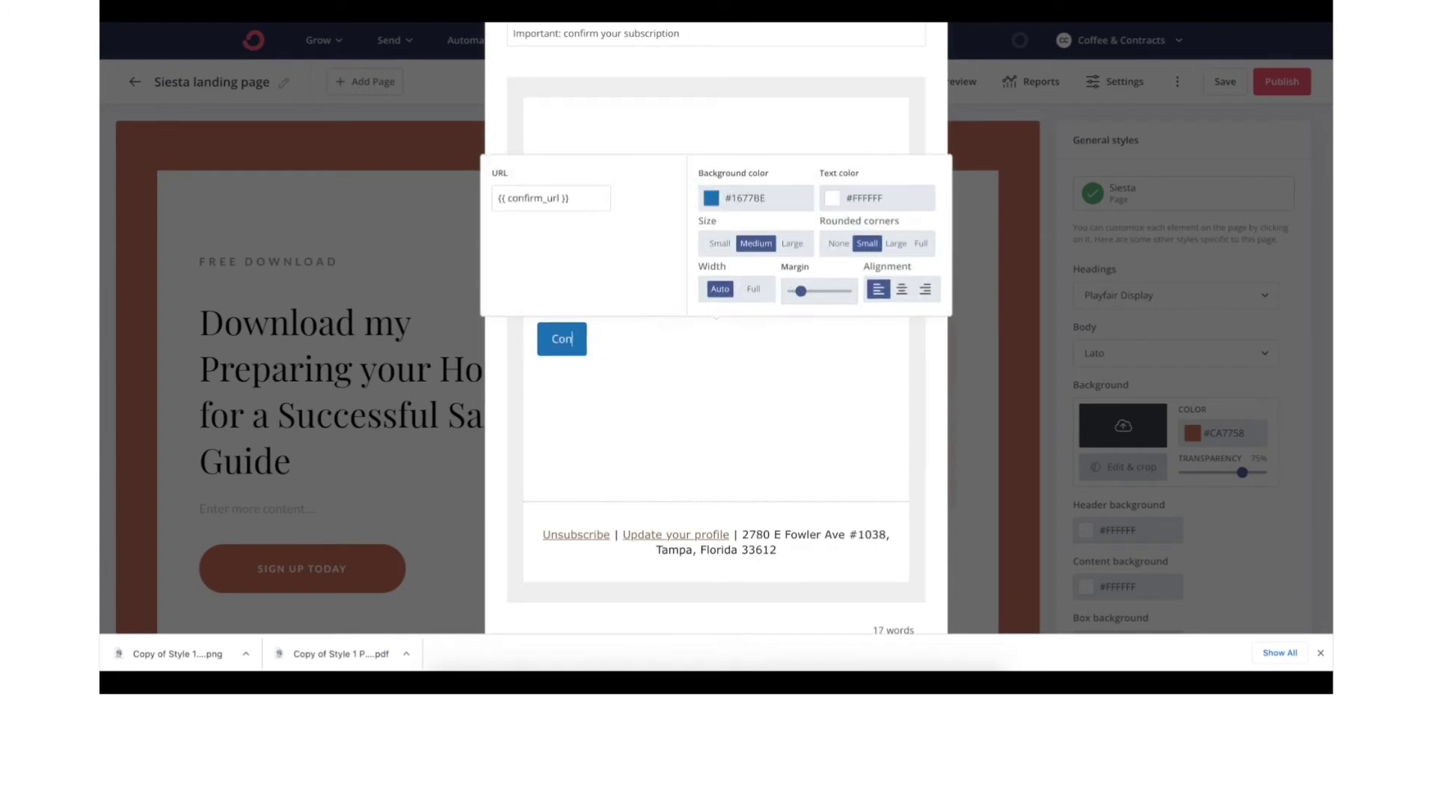
{"action": "type", "text": "Grab my Download"}
{"action": "double_click", "coordinate": [584, 339]}
{"action": "type", "text": "the"}
{"action": "type", "text": "!"}
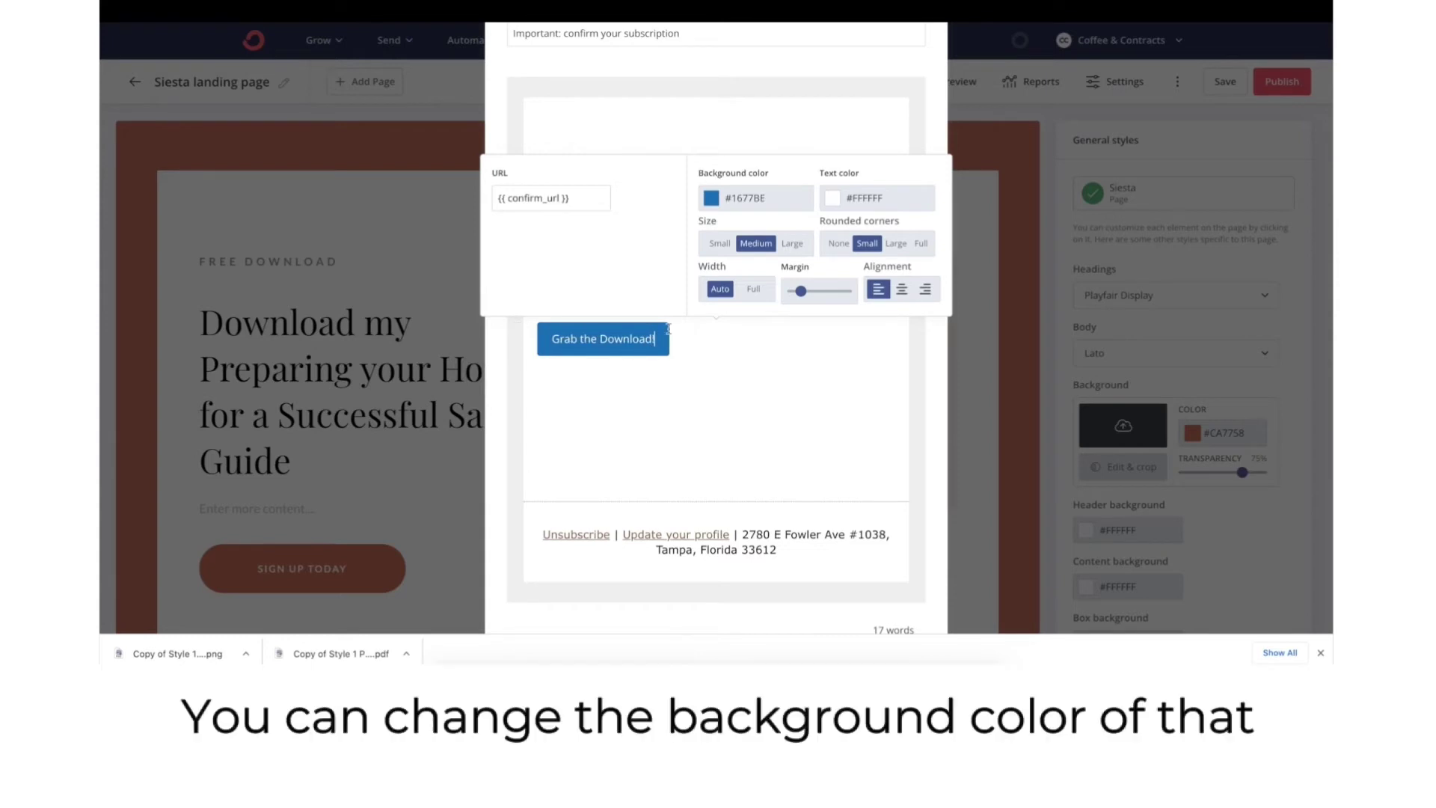
{"action": "left_click", "coordinate": [741, 201]}
{"action": "left_click", "coordinate": [744, 331]}
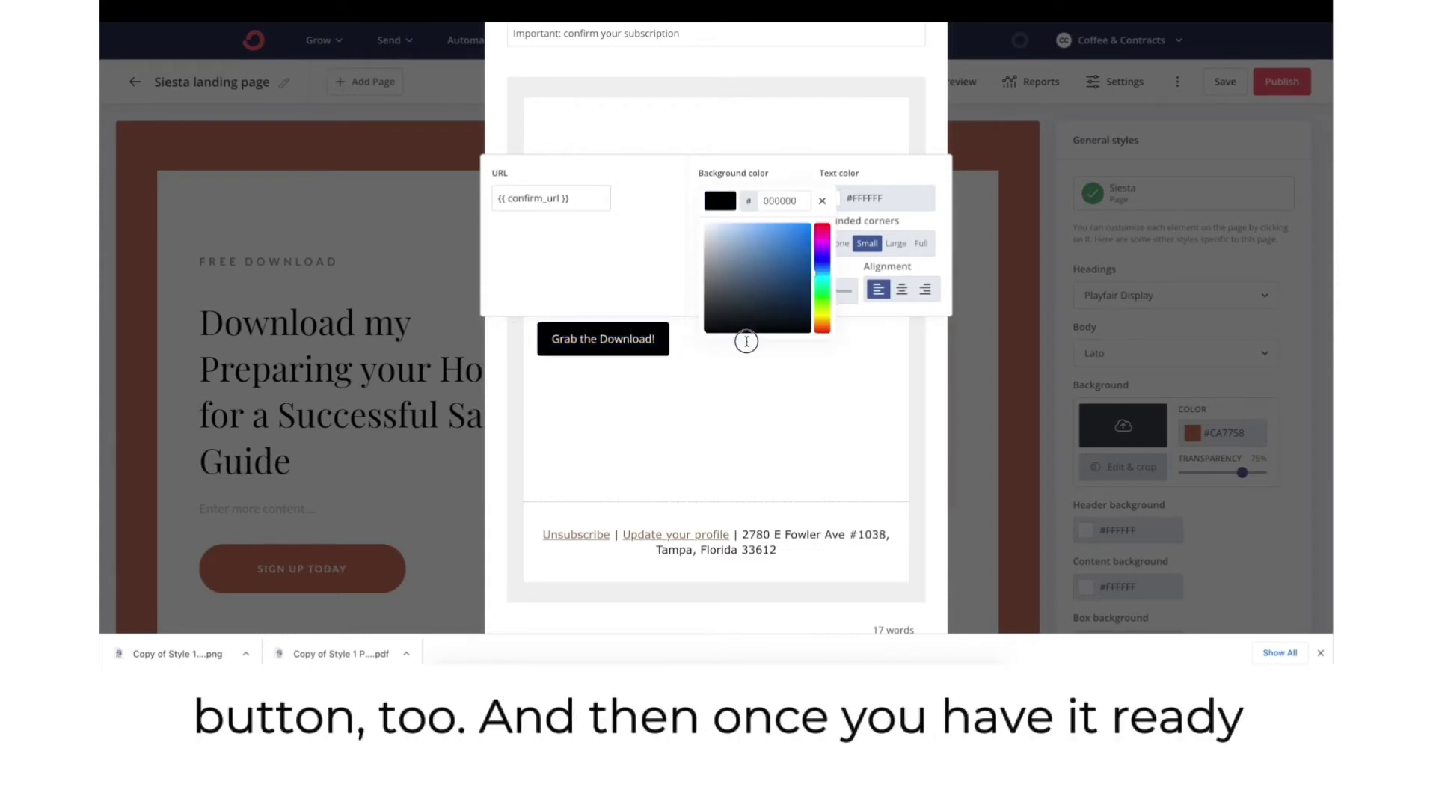
{"action": "left_click", "coordinate": [744, 378]}
Step: Change the incentive email subject to 'Your Free Guide is Ready' and save the email
{"action": "scroll", "coordinate": [725, 389], "scroll_direction": "down", "scroll_amount": 3}
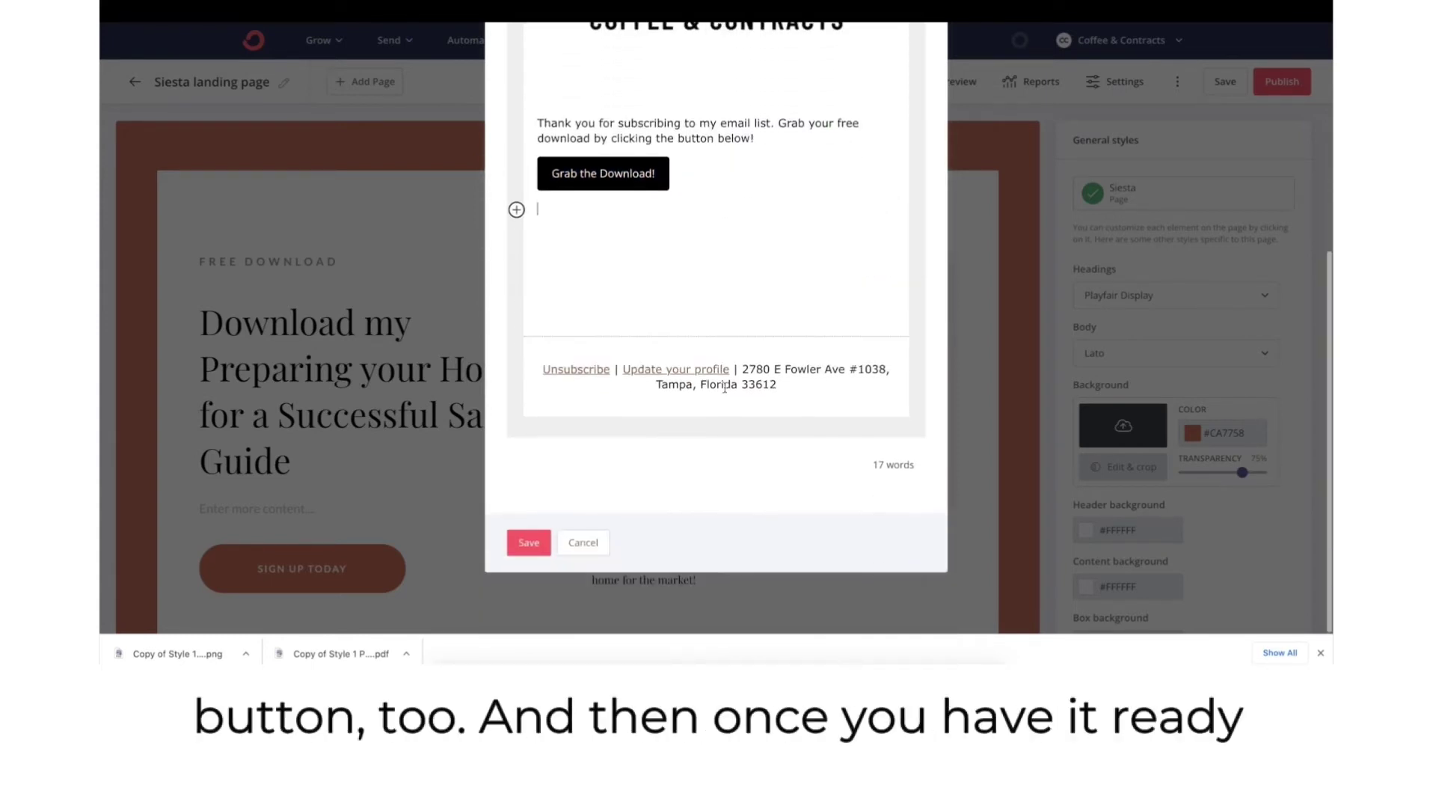
{"action": "scroll", "coordinate": [725, 390], "scroll_direction": "up", "scroll_amount": 5}
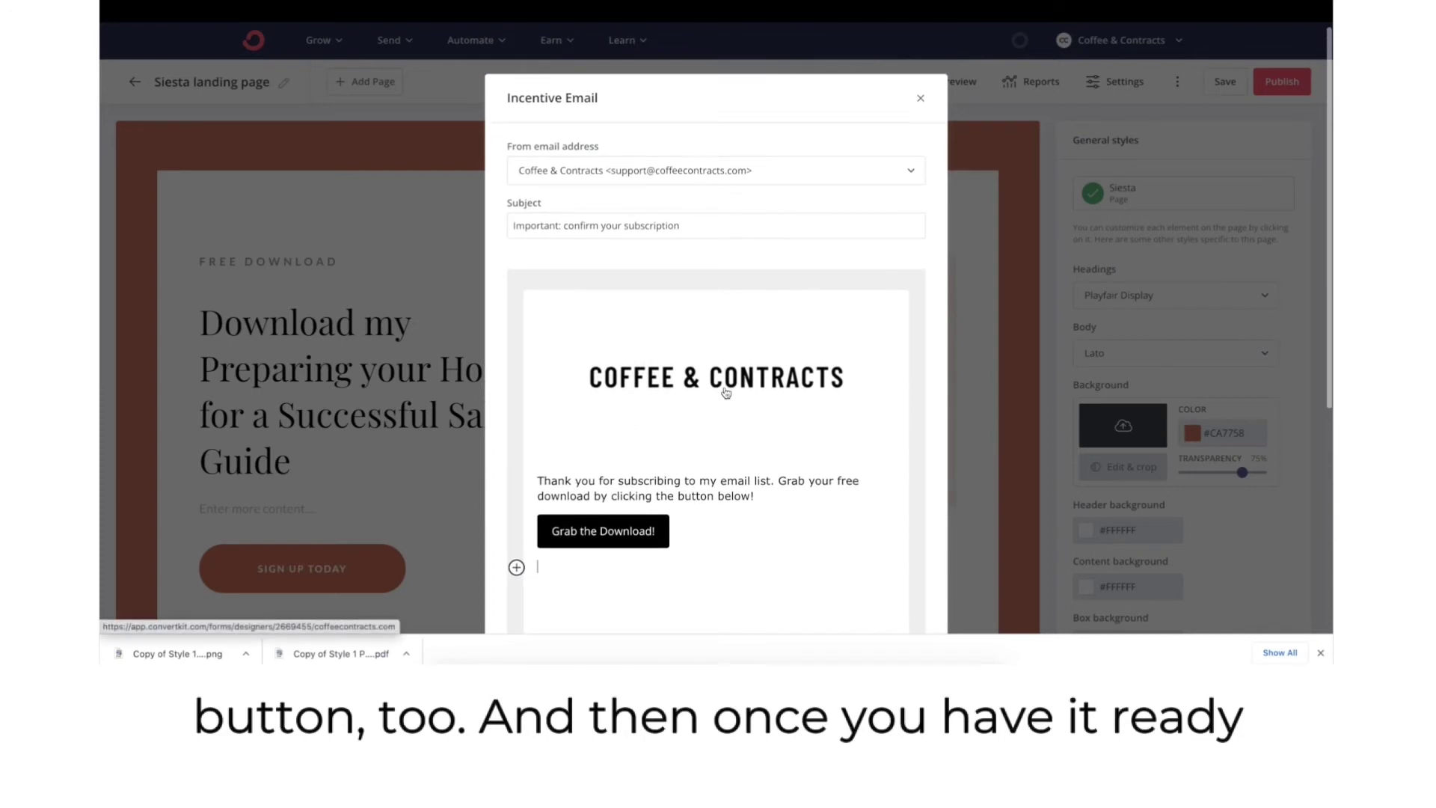
{"action": "left_click", "coordinate": [570, 229]}
{"action": "triple_click", "coordinate": [570, 230]}
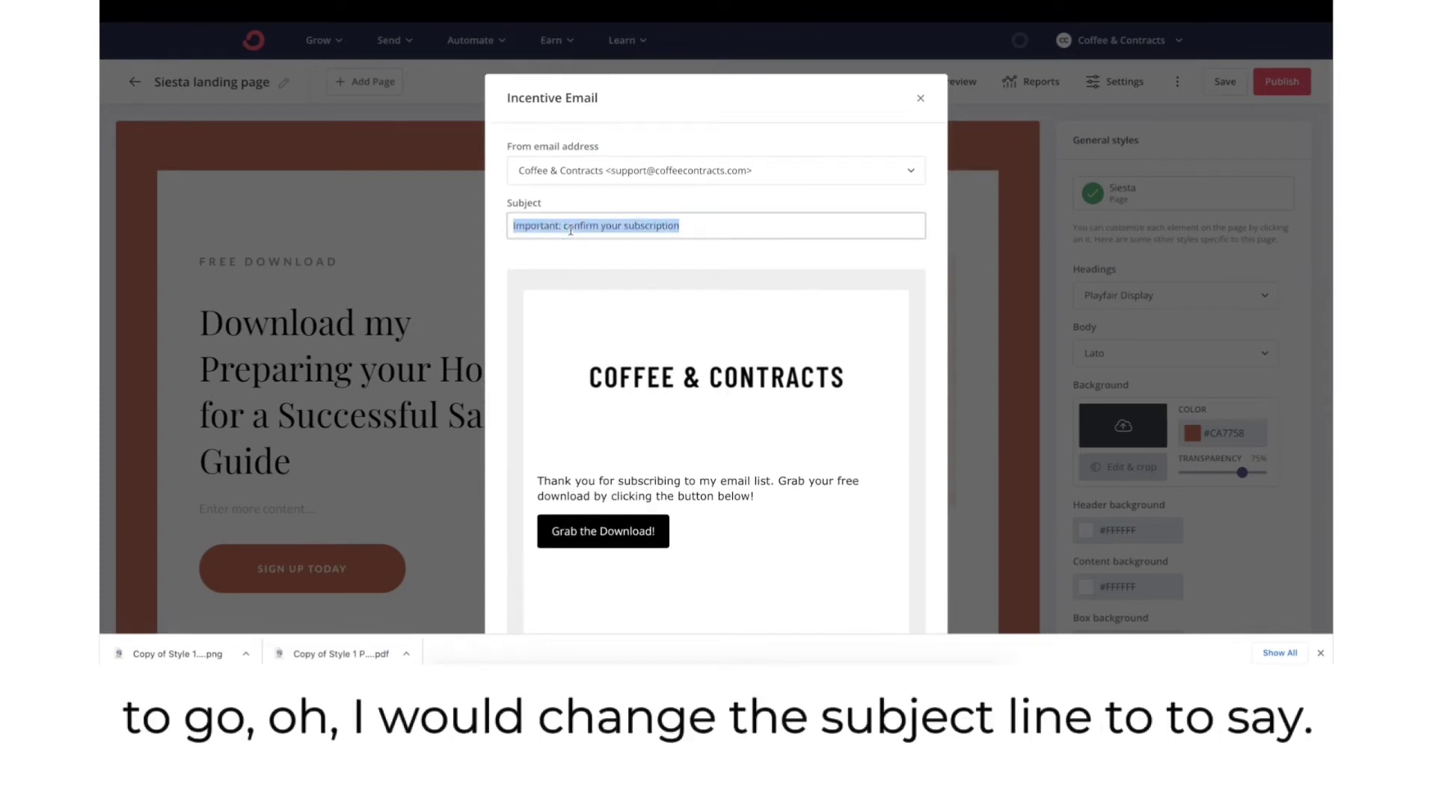
{"action": "type", "text": "Your"}
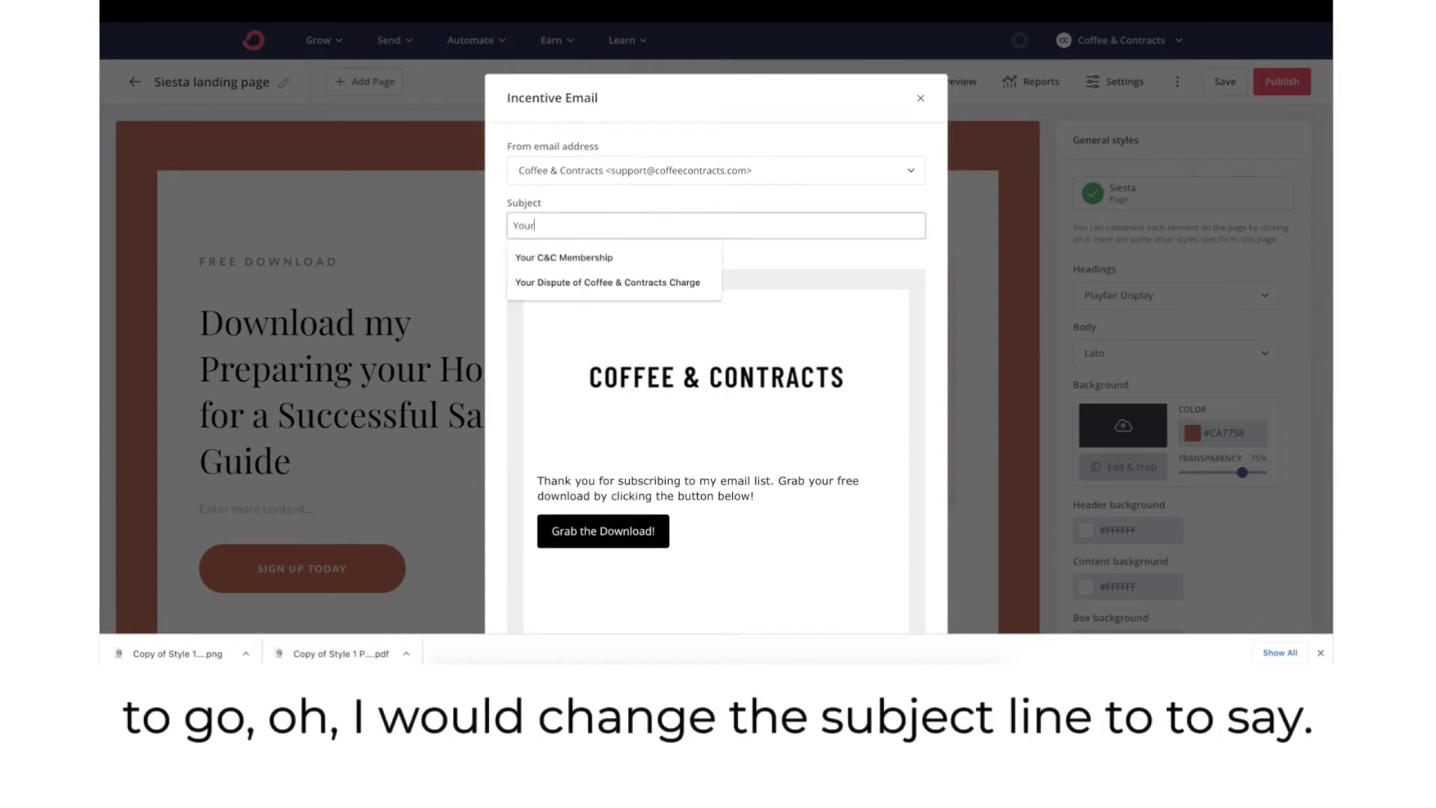
{"action": "type", "text": " Free Guide is Ready!"}
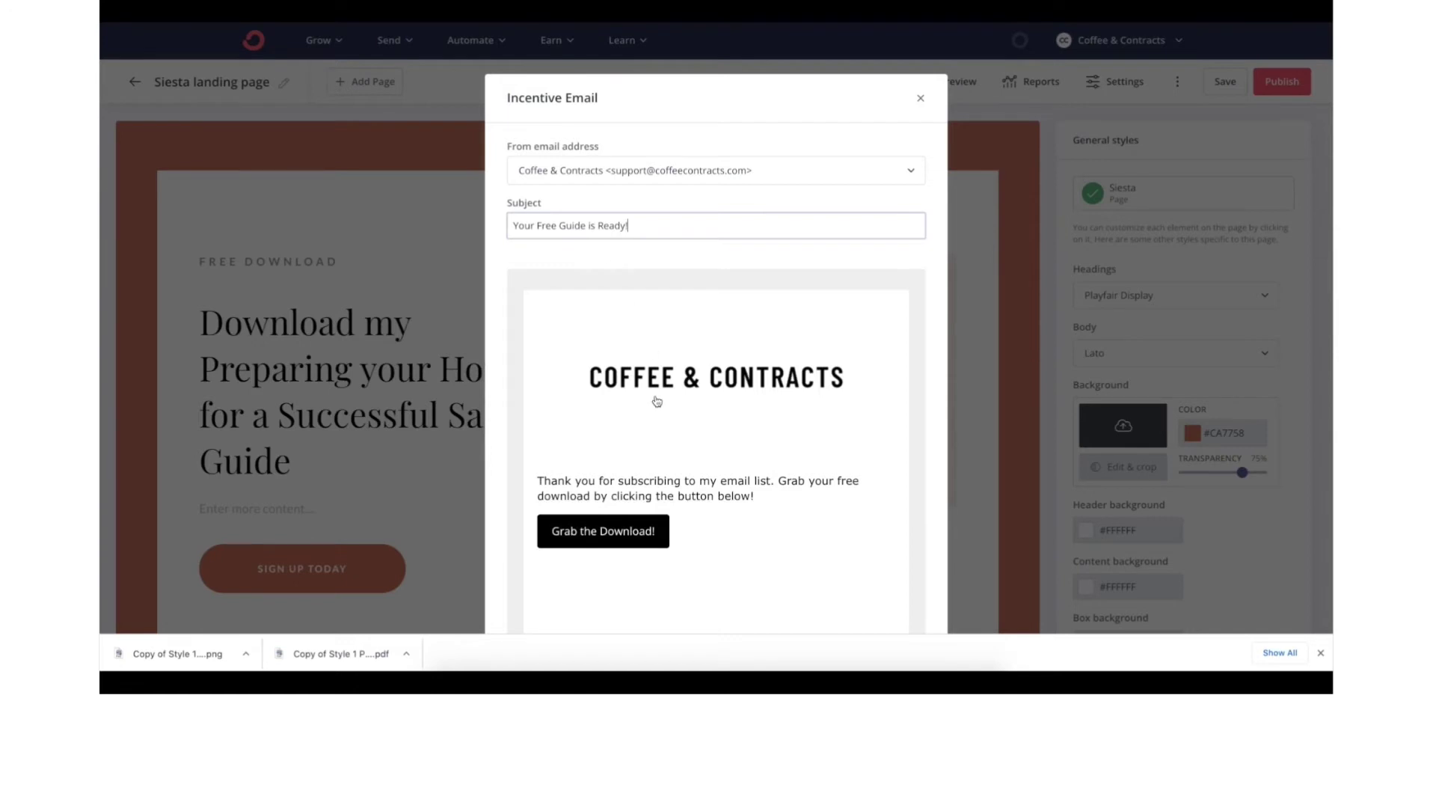
{"action": "scroll", "coordinate": [657, 401], "scroll_direction": "down", "scroll_amount": 5}
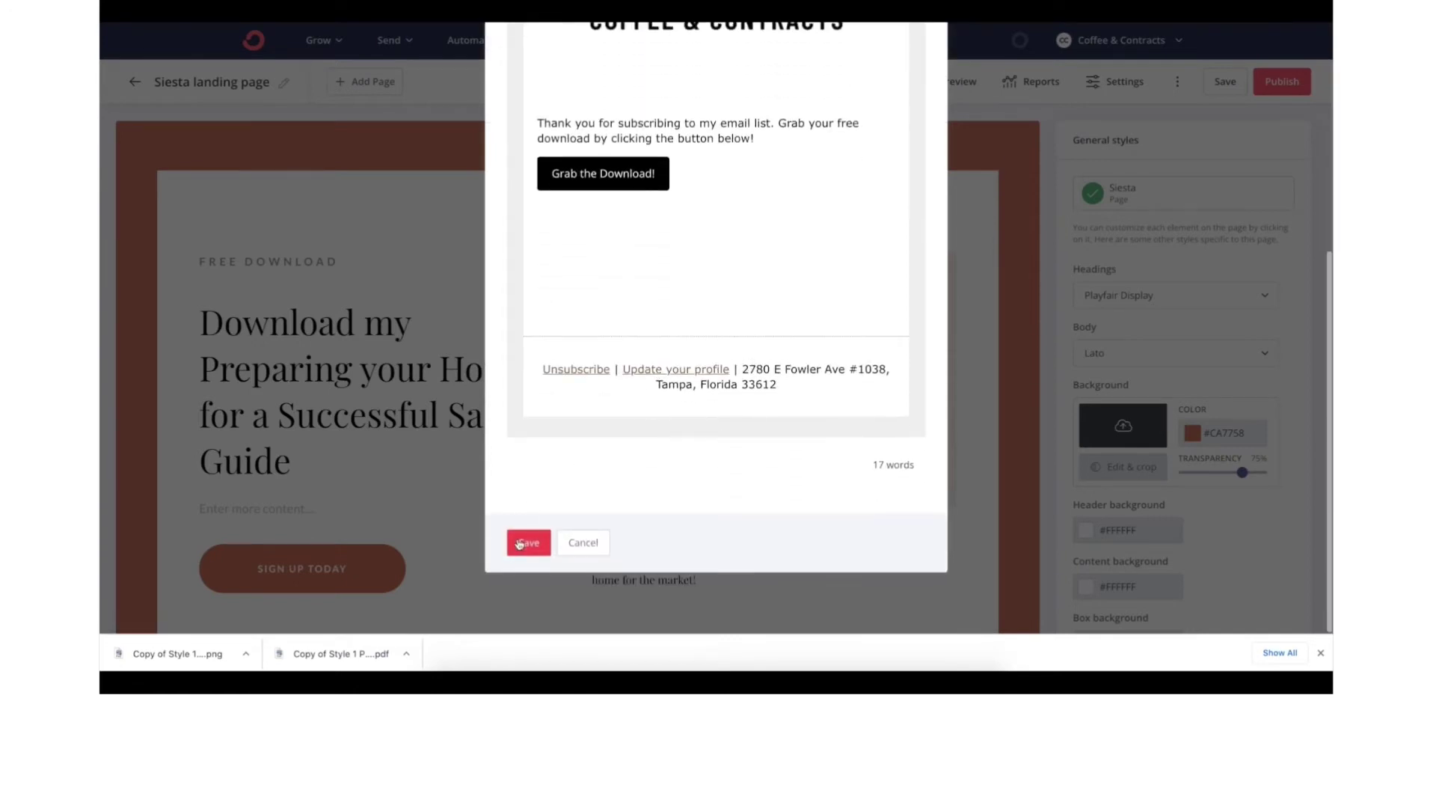
{"action": "left_click", "coordinate": [527, 543]}
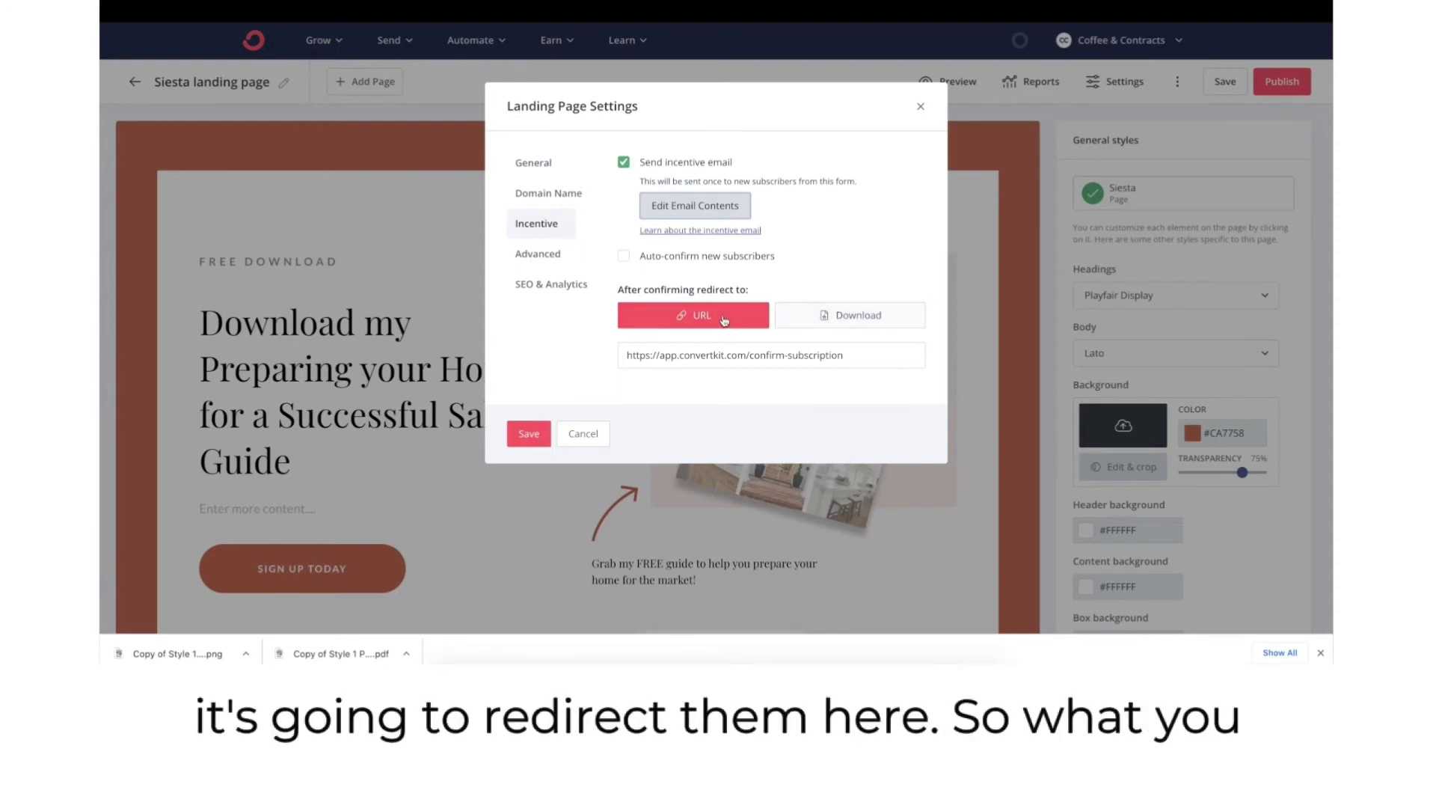
Step: Redirect confirmed subscribers to the guide PDF download and publish the Siesta landing page
{"action": "left_click", "coordinate": [820, 317]}
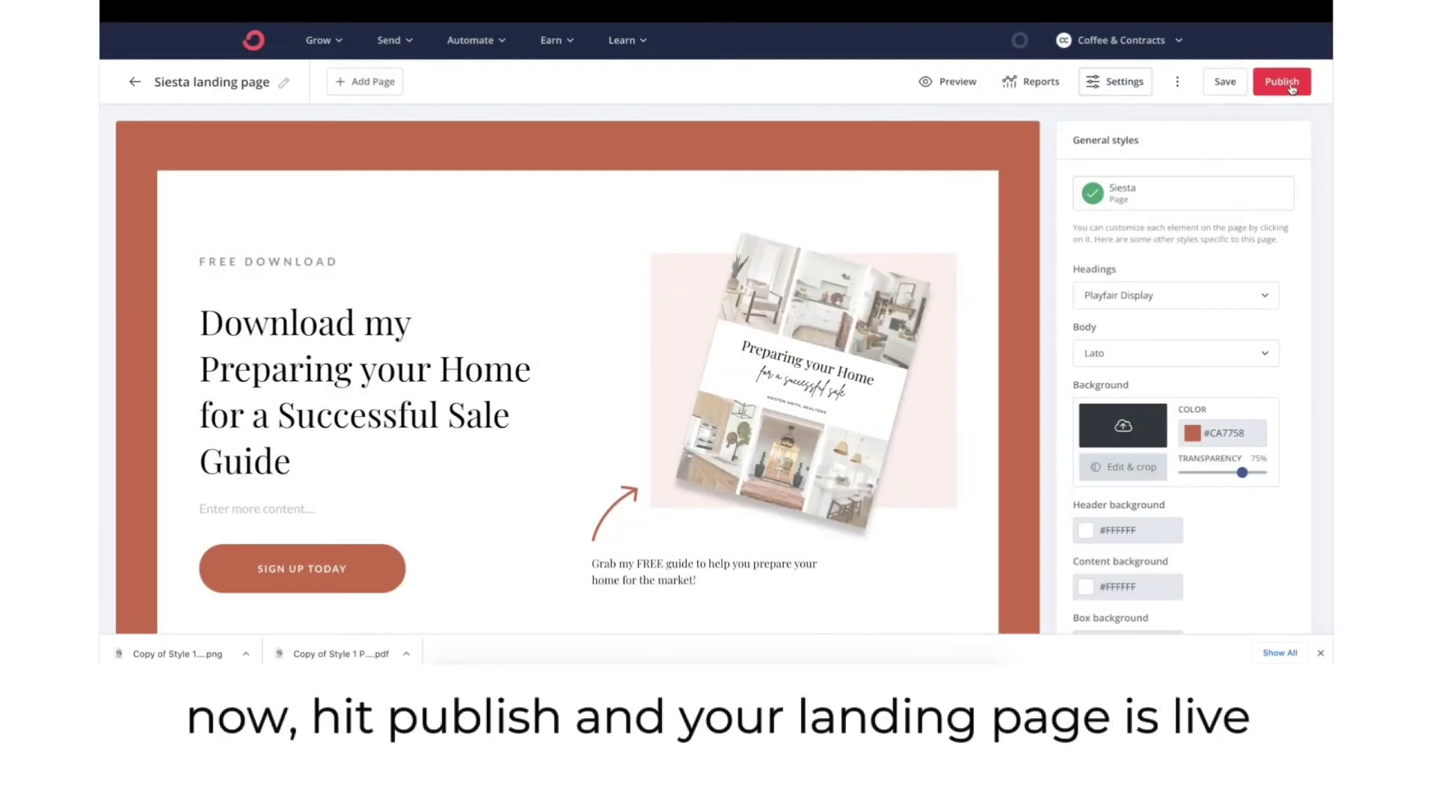
{"action": "left_click", "coordinate": [1290, 84]}
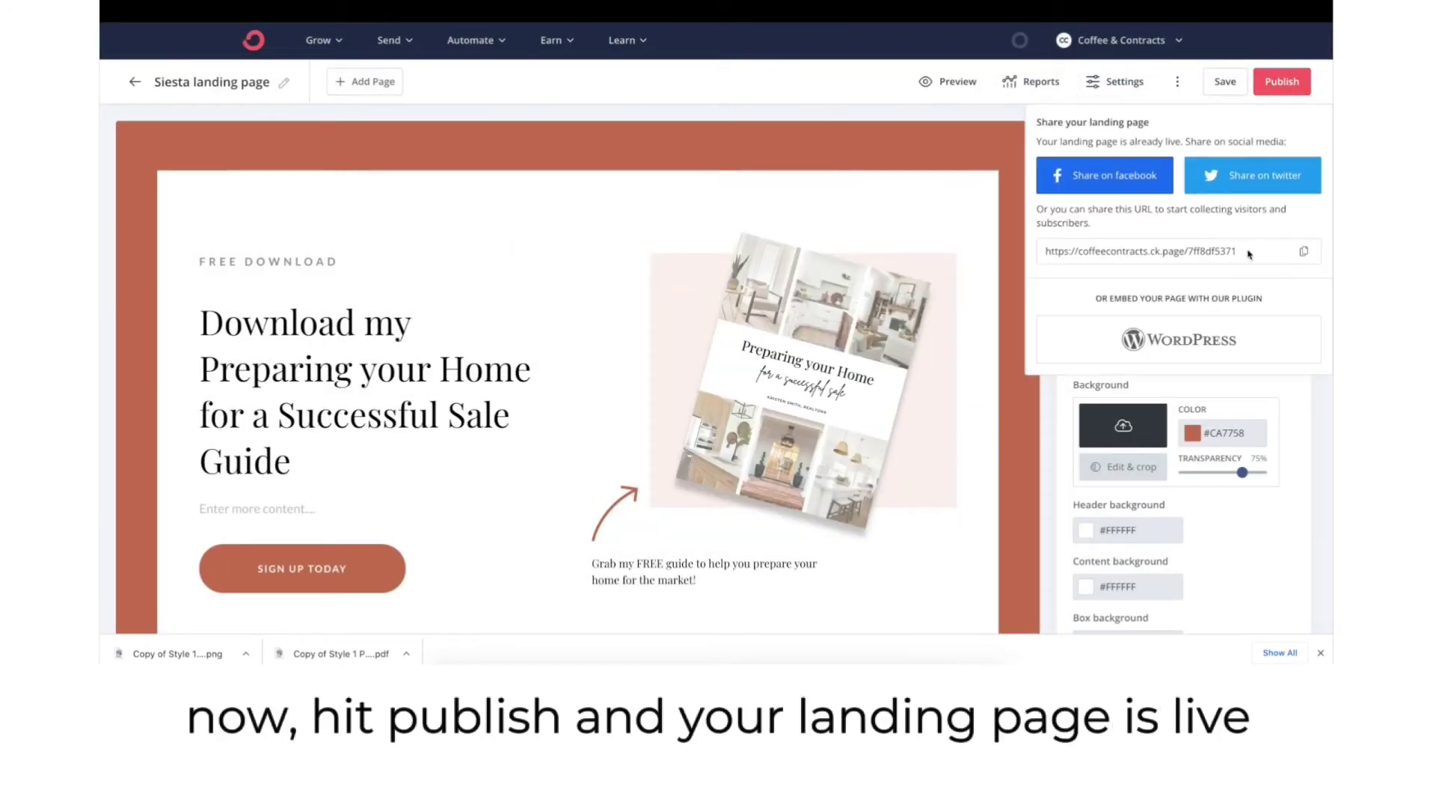
Step: Copy the live Siesta landing page URL from the share panel
{"action": "left_click", "coordinate": [1306, 252]}
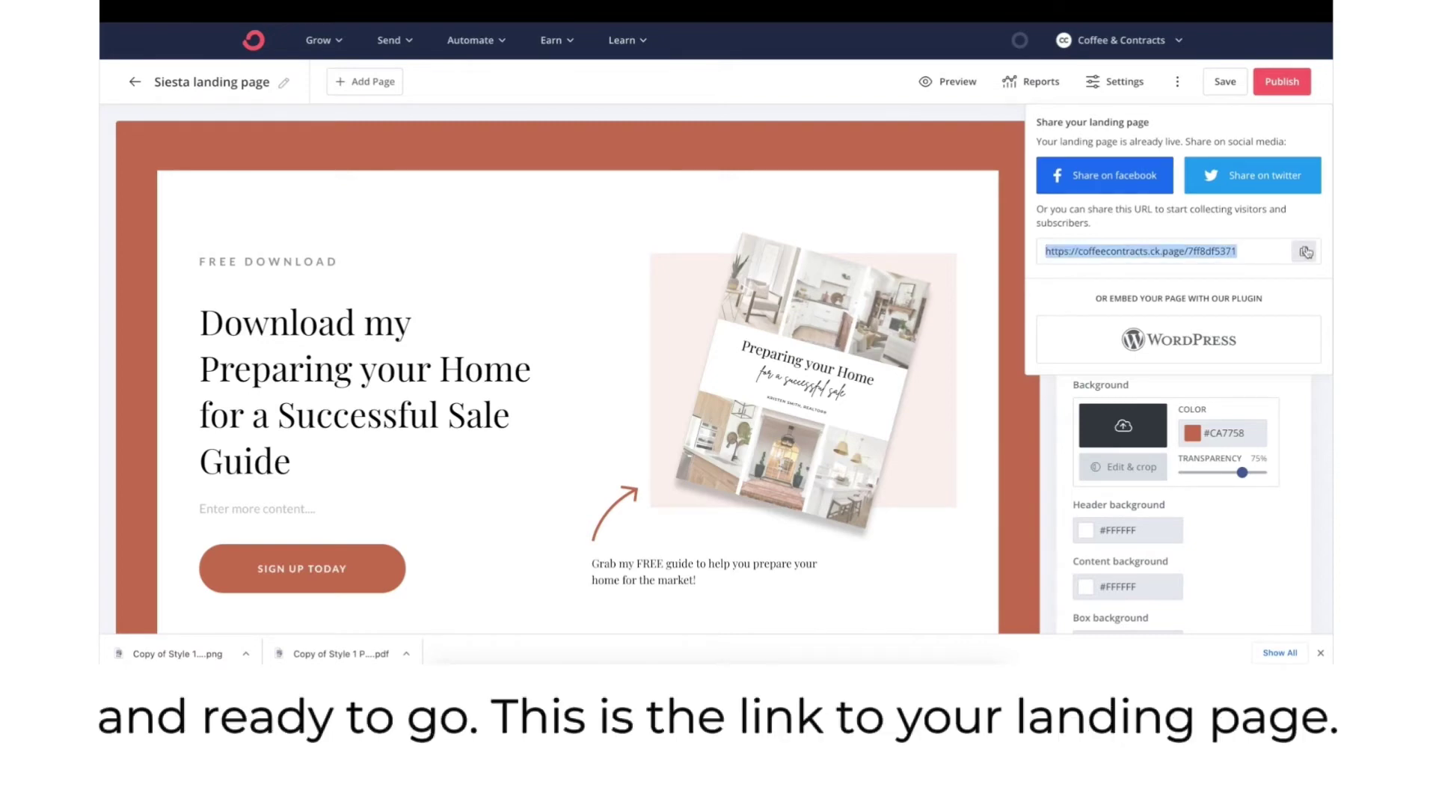
{"action": "double_click", "coordinate": [1228, 254]}
{"action": "left_click", "coordinate": [1224, 251]}
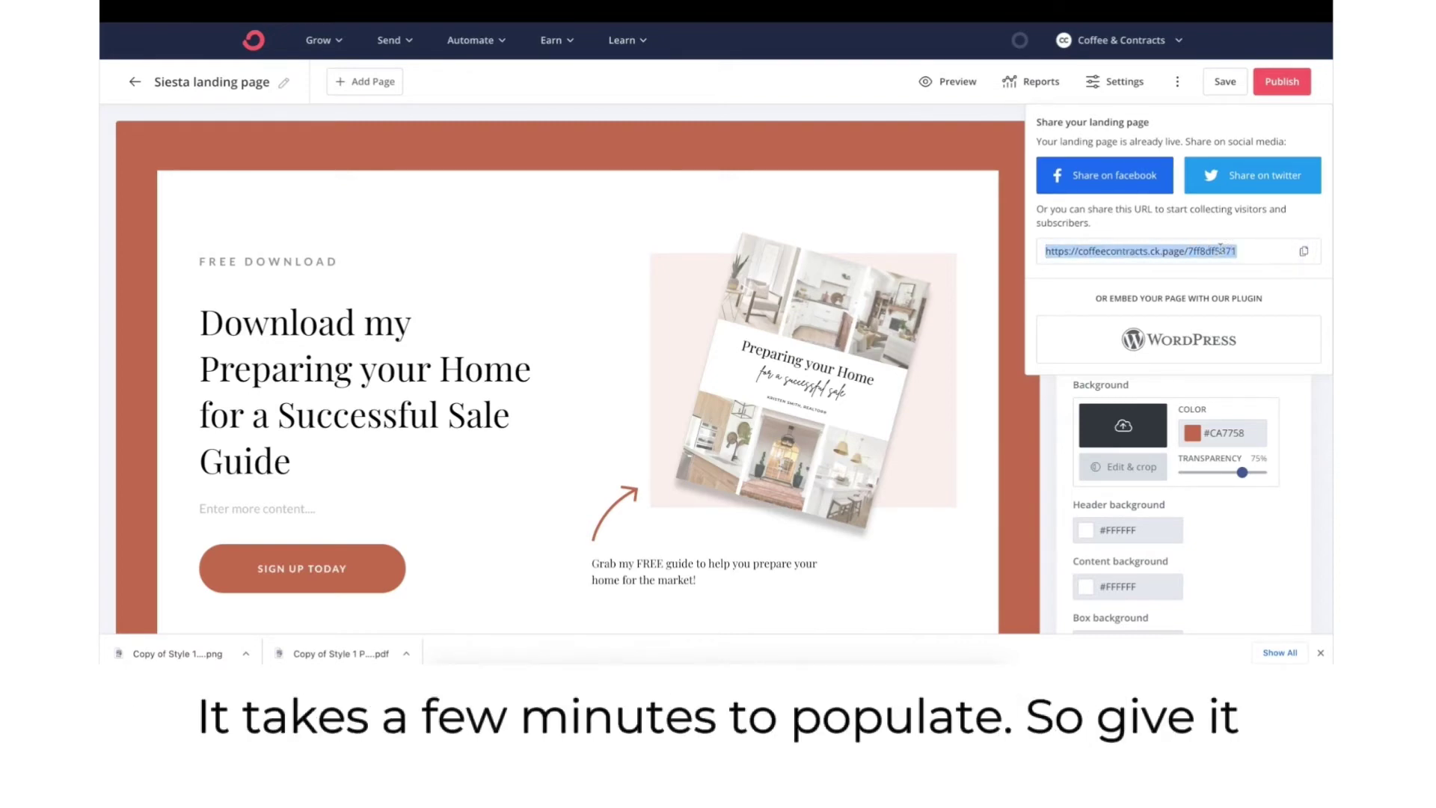
{"action": "left_click", "coordinate": [1304, 251]}
{"action": "left_click", "coordinate": [1205, 253]}
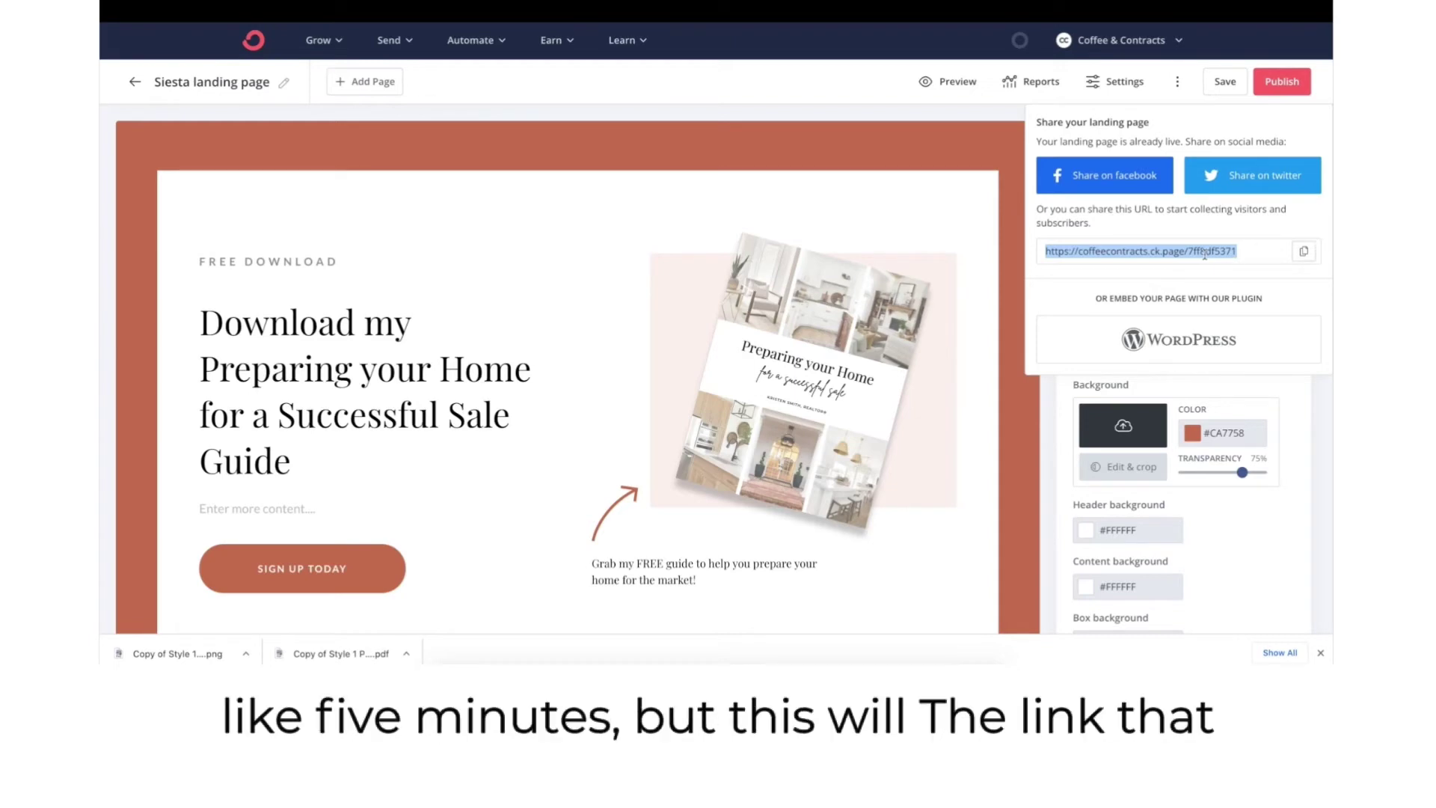
{"action": "double_click", "coordinate": [1205, 253]}
{"action": "left_click", "coordinate": [1205, 255]}
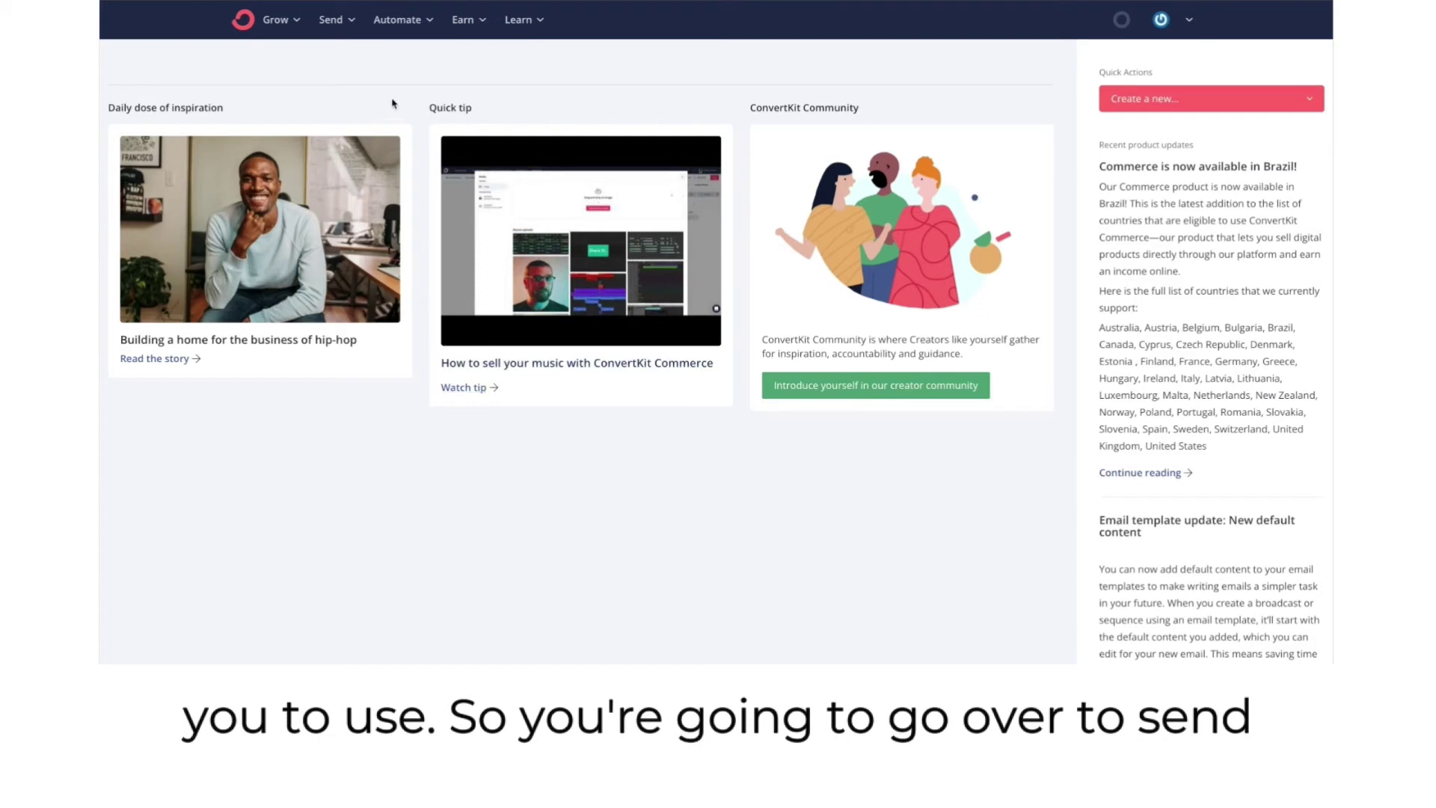
Step: Open the Modern email template for editing from the email templates list
{"action": "left_click", "coordinate": [345, 20]}
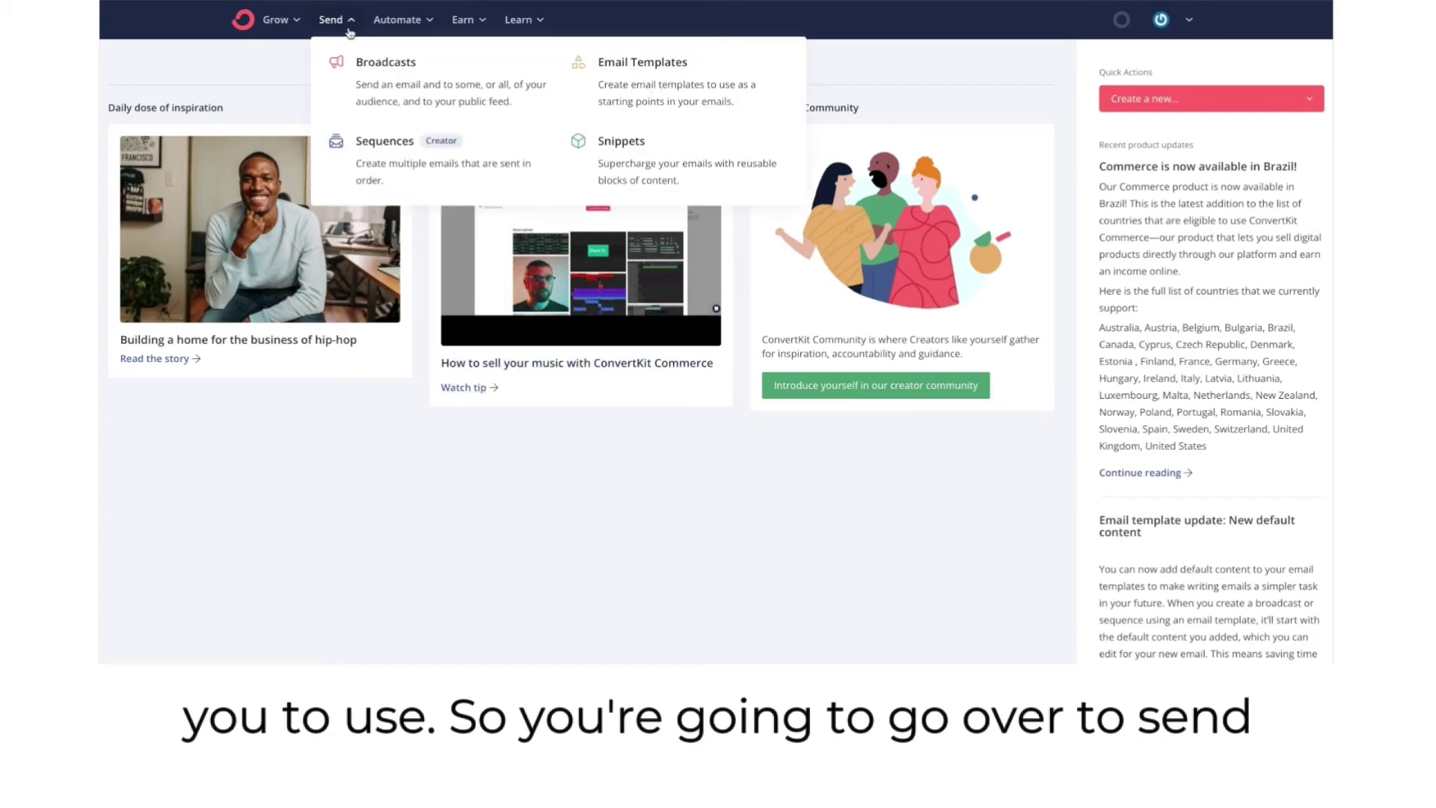
{"action": "left_click", "coordinate": [670, 94]}
{"action": "left_click", "coordinate": [716, 224]}
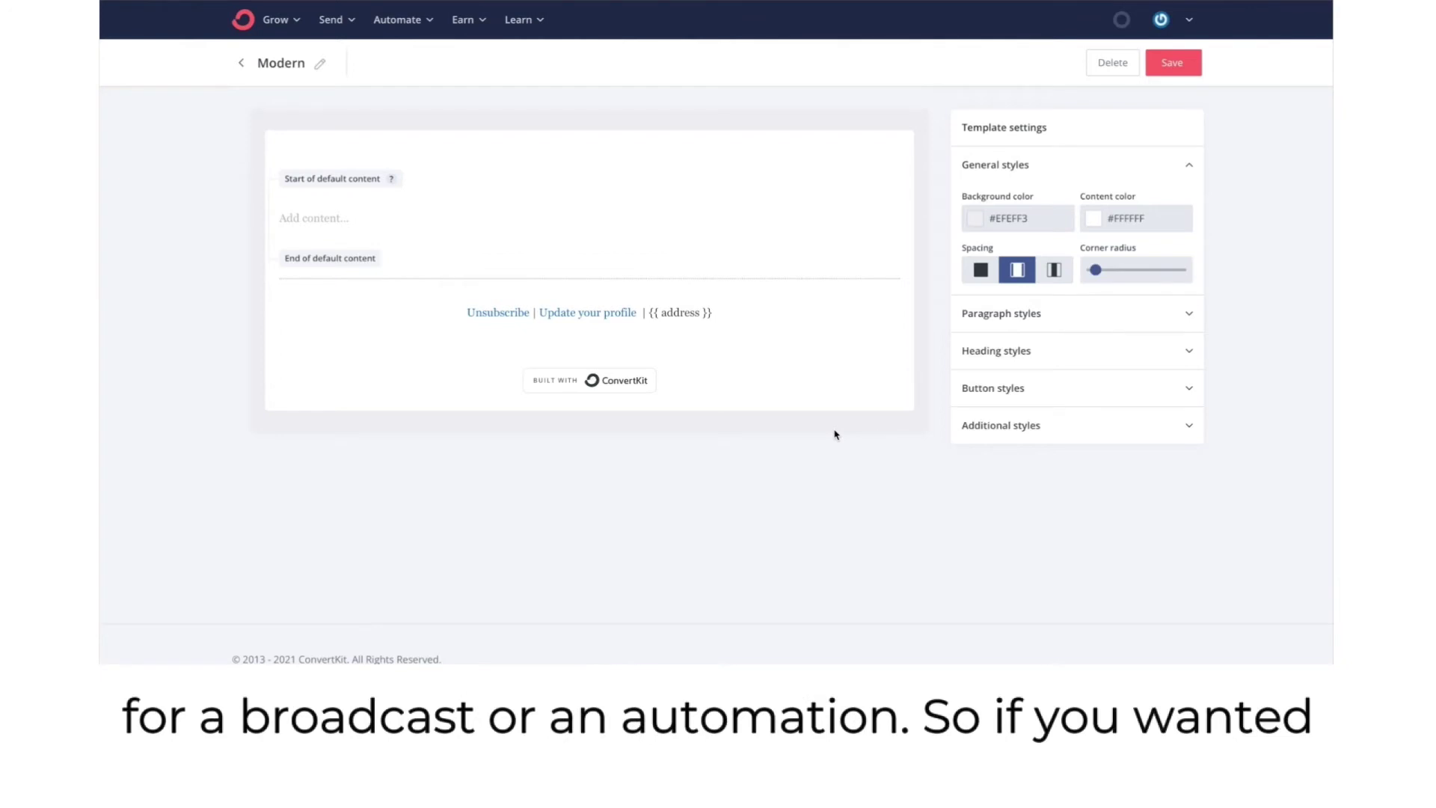
Step: Insert the COFFEE & CONTRACTS logo from Recent uploads into the template's header area
{"action": "mouse_move", "coordinate": [551, 154]}
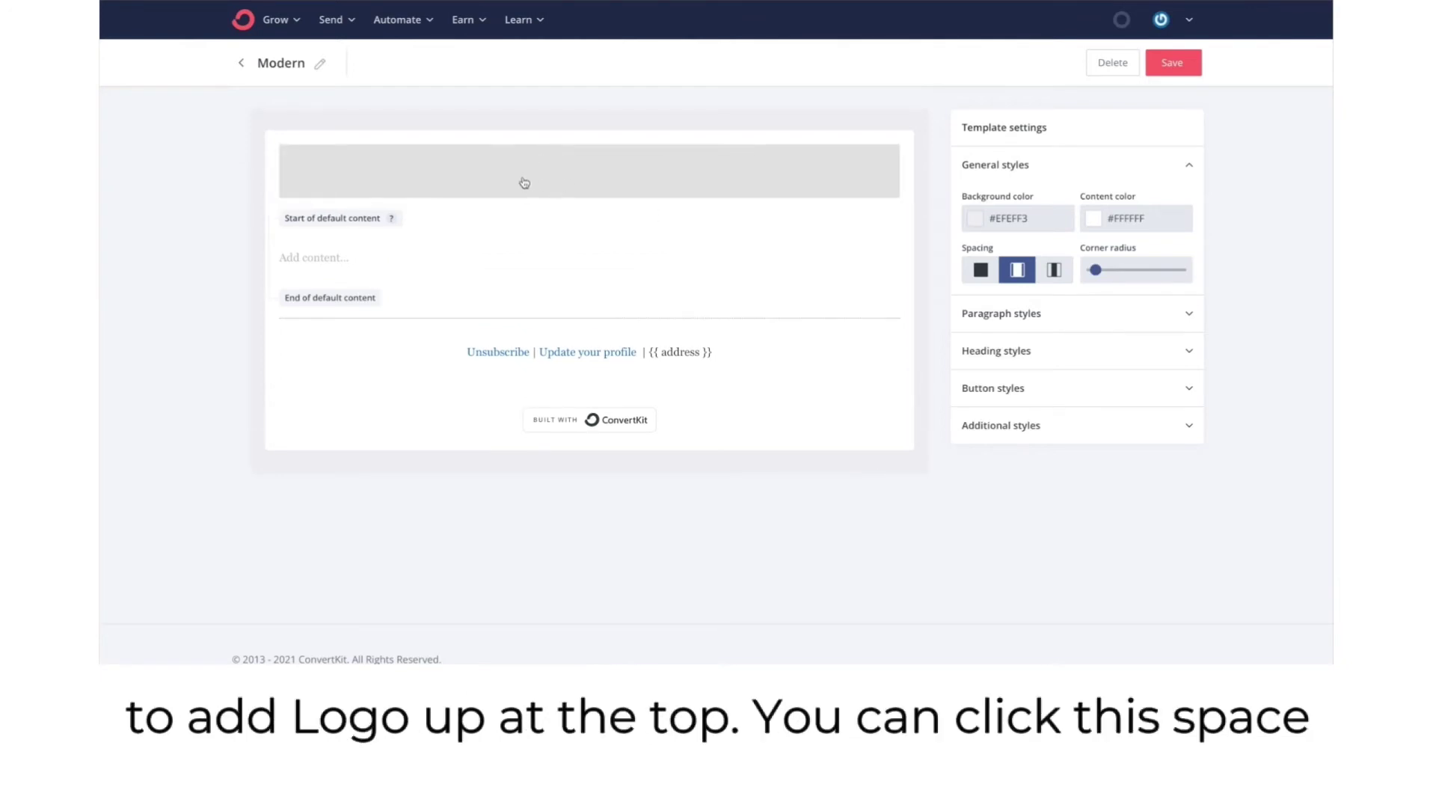
{"action": "left_click", "coordinate": [492, 180]}
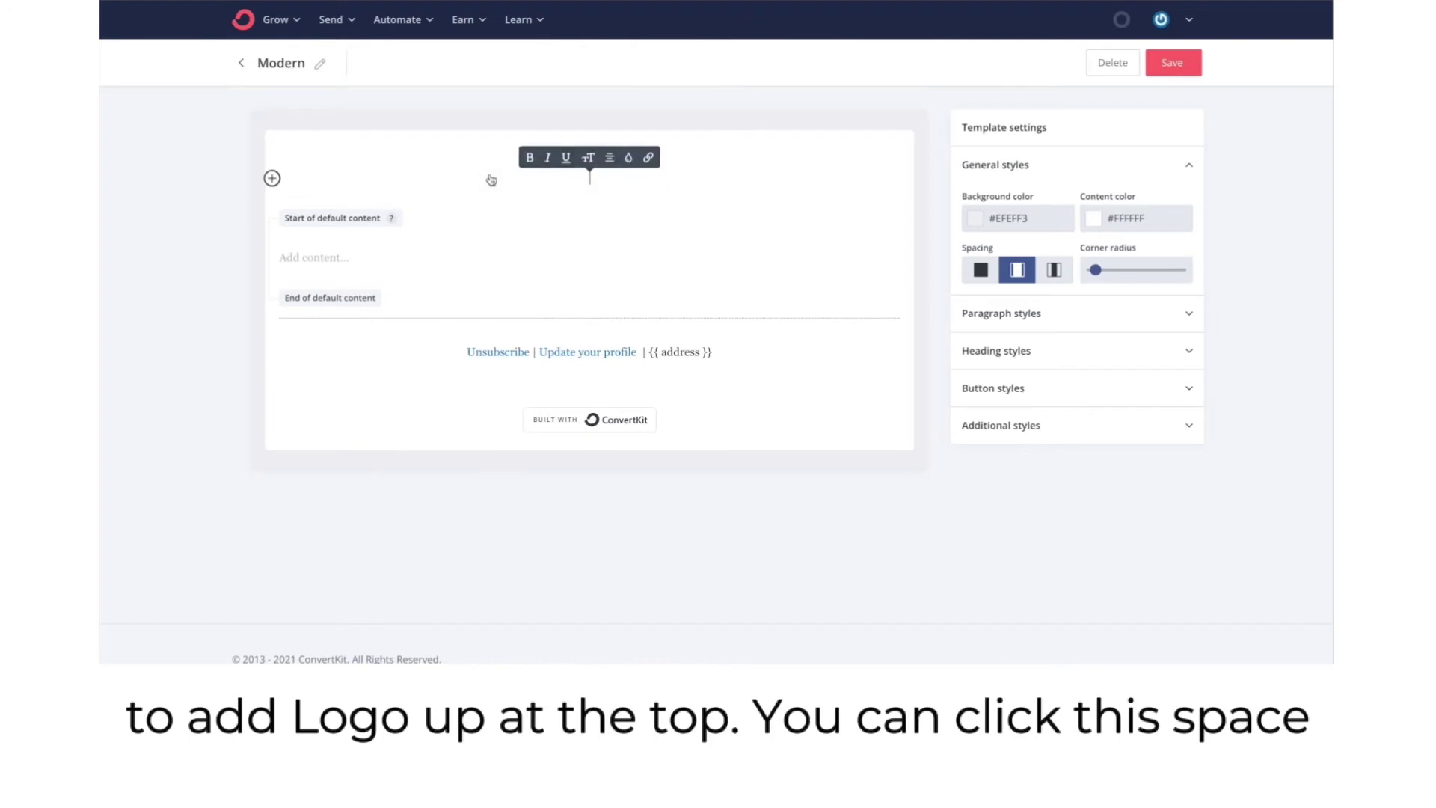
{"action": "left_click", "coordinate": [272, 179]}
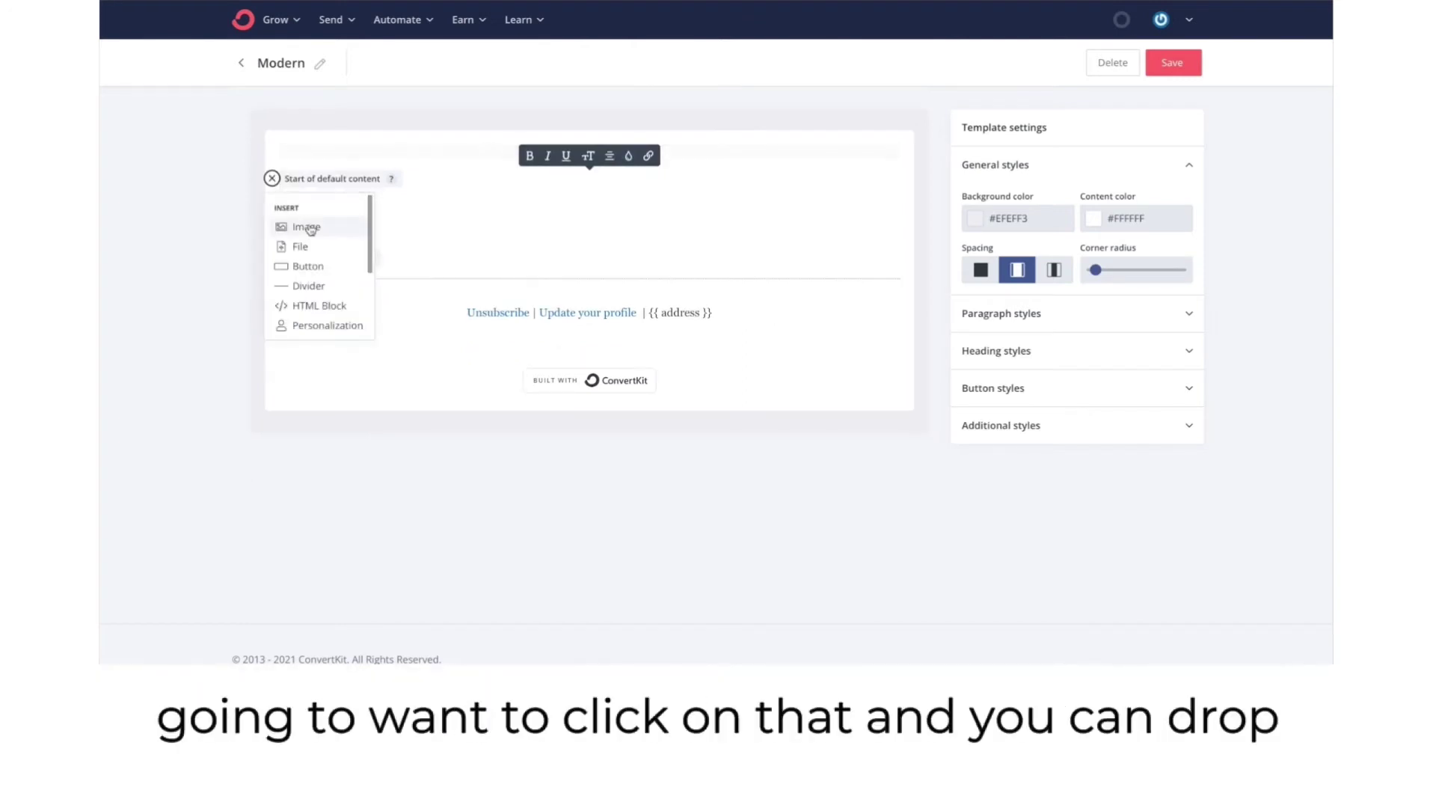
{"action": "left_click", "coordinate": [310, 229]}
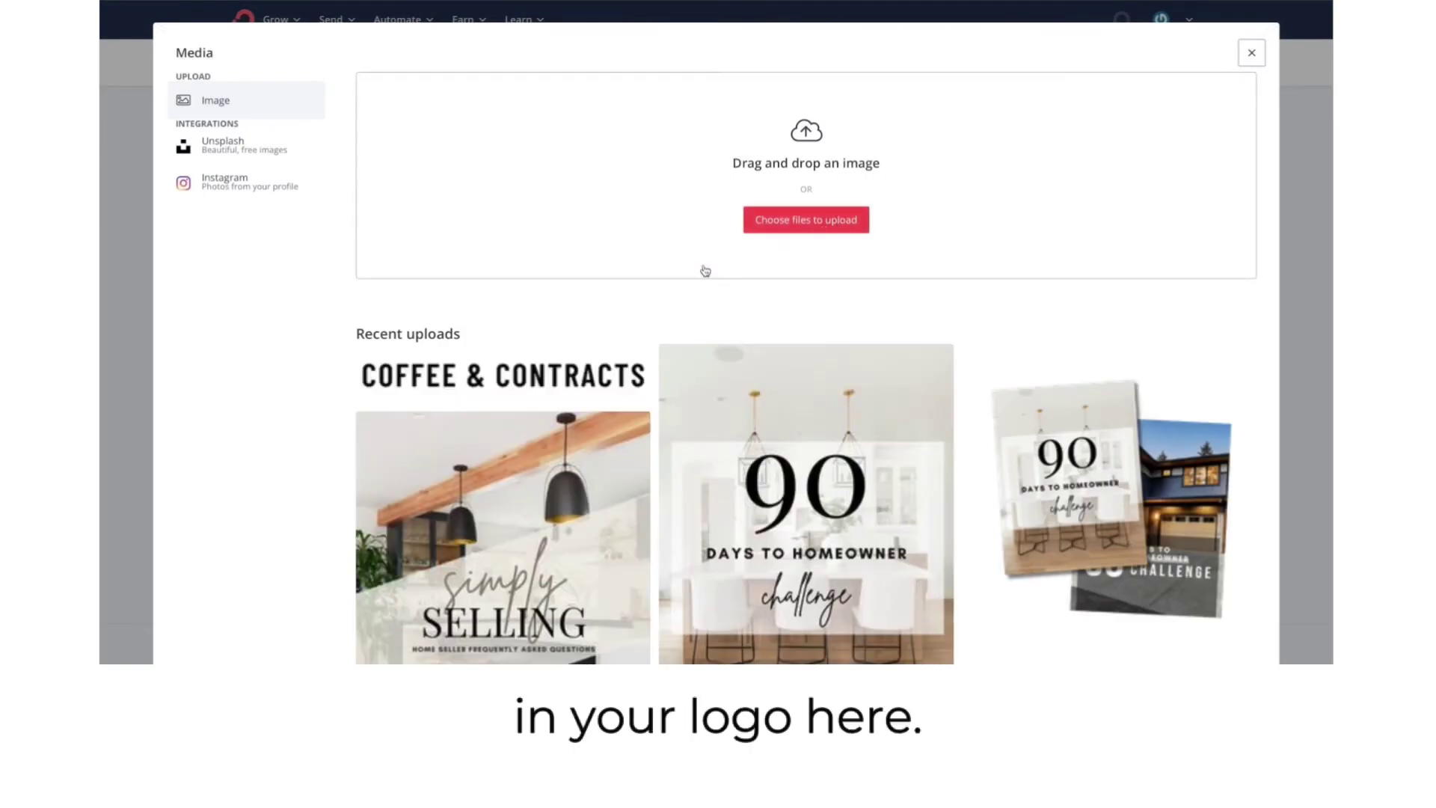
{"action": "left_click", "coordinate": [562, 380]}
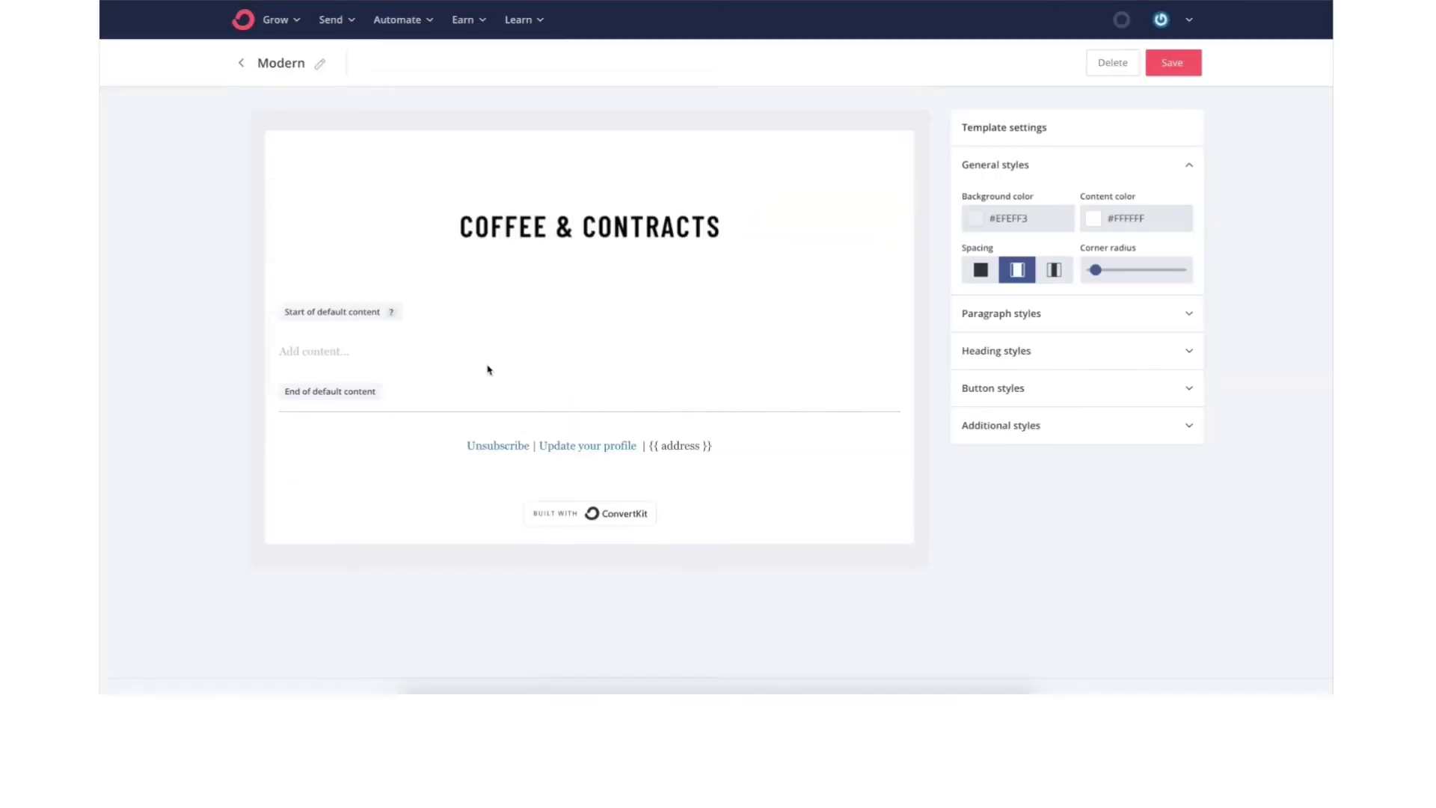
{"action": "left_click", "coordinate": [324, 352]}
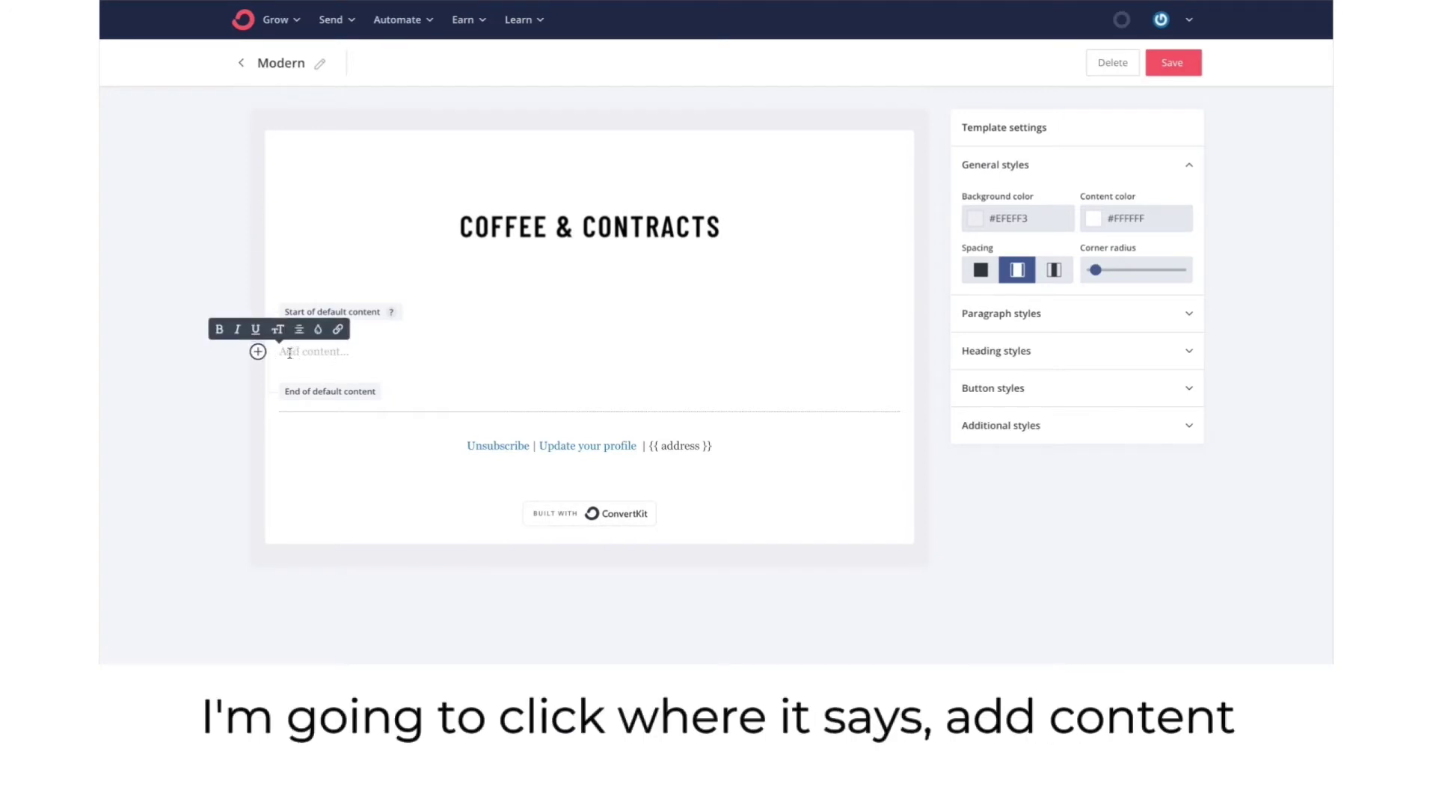
Step: Insert the Tampa Real Estate signature image into the body and set its width to 400
{"action": "left_click", "coordinate": [259, 352]}
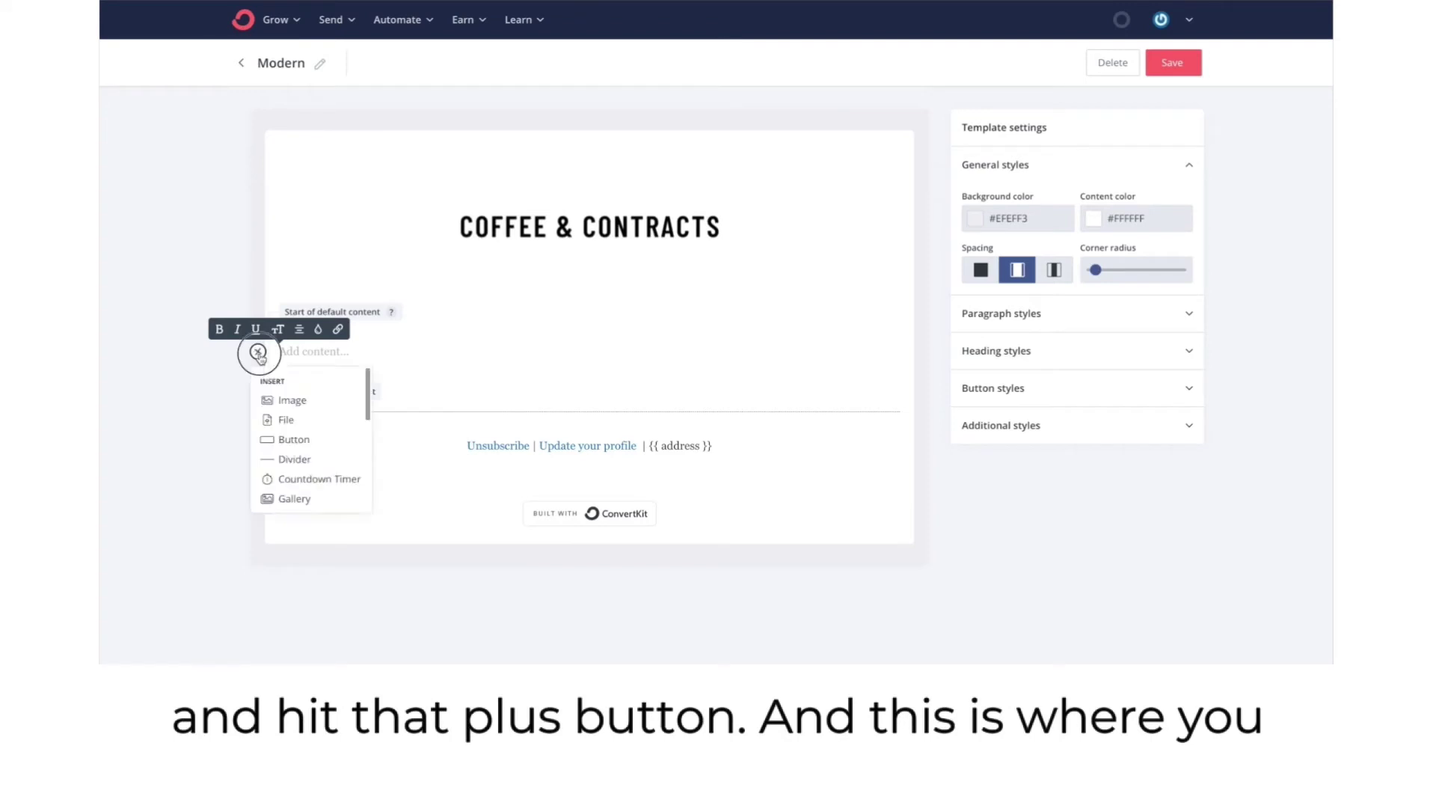
{"action": "left_click", "coordinate": [318, 407]}
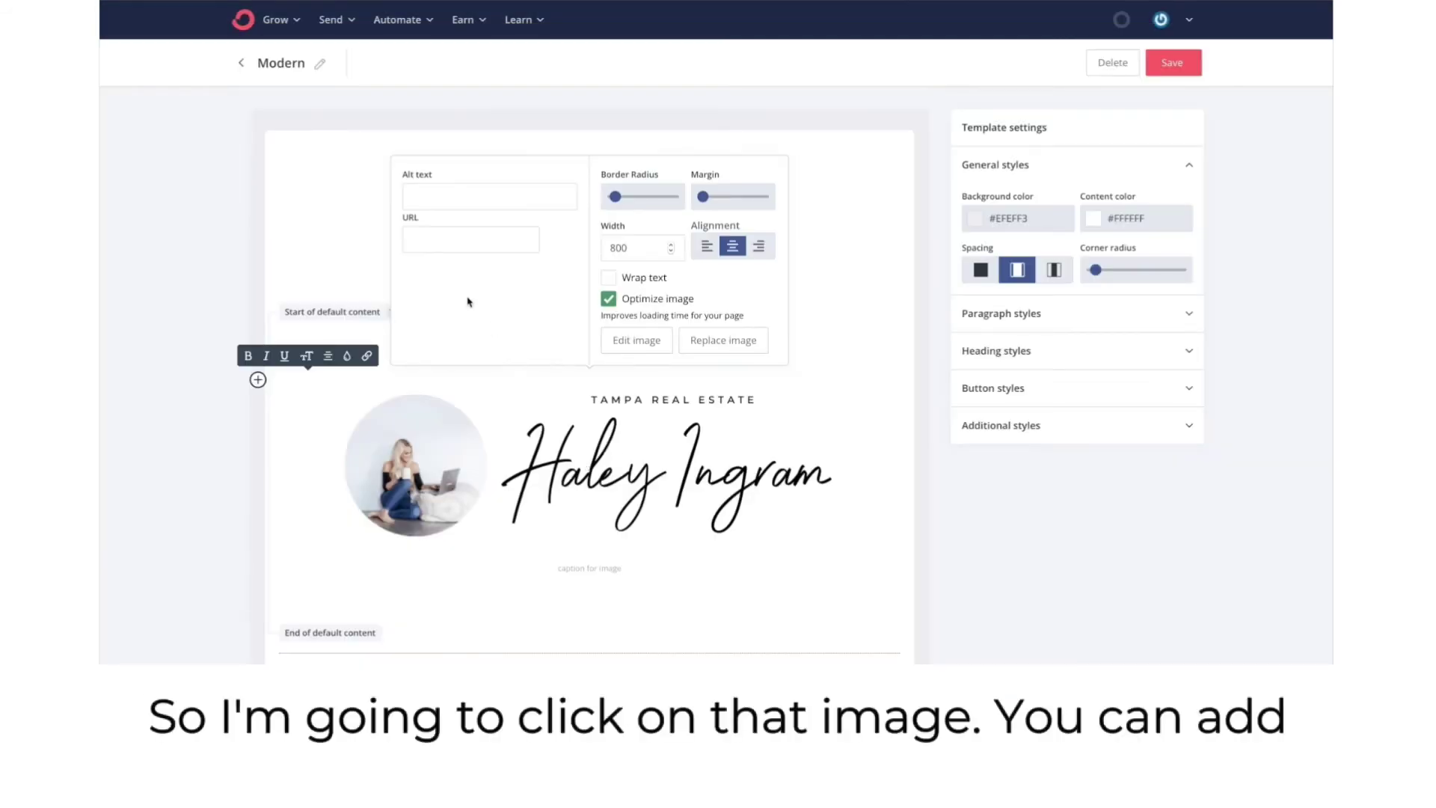
{"action": "left_click", "coordinate": [437, 240]}
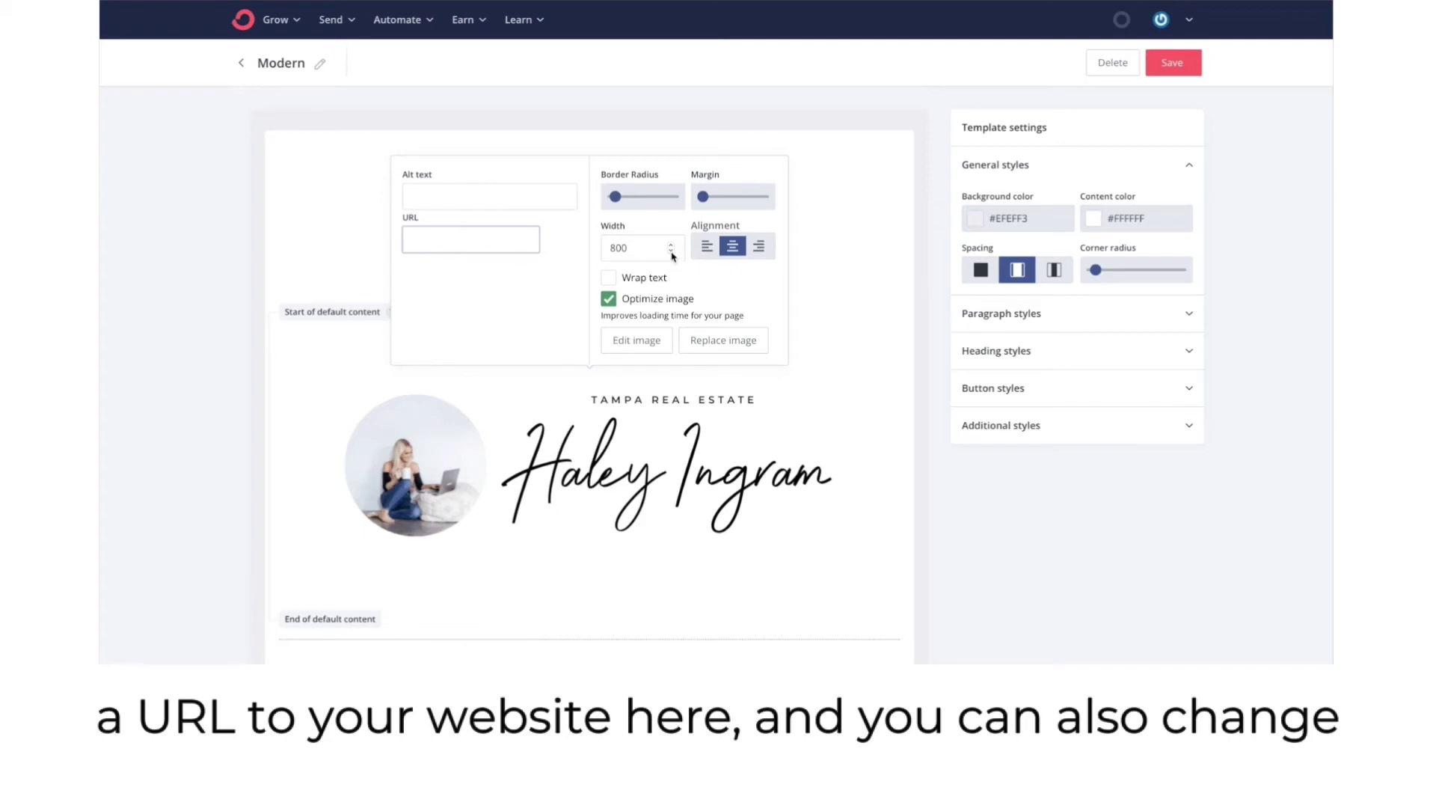
{"action": "left_click_drag", "start_coordinate": [671, 252], "coordinate": [671, 252]}
{"action": "key", "text": "ctrl+a"}
{"action": "type", "text": "400"}
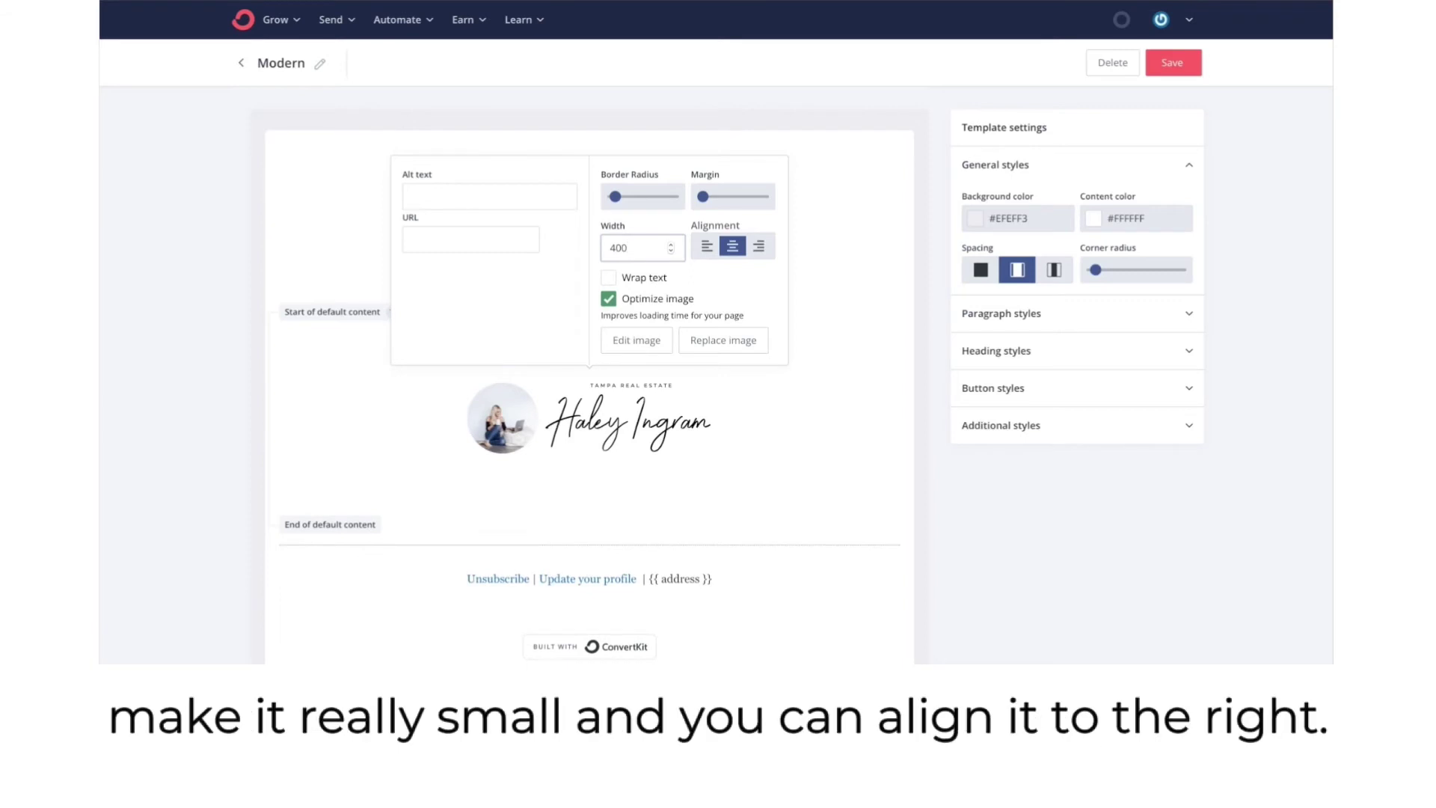
Step: Center the signature image and change its width to 600
{"action": "left_click", "coordinate": [706, 247]}
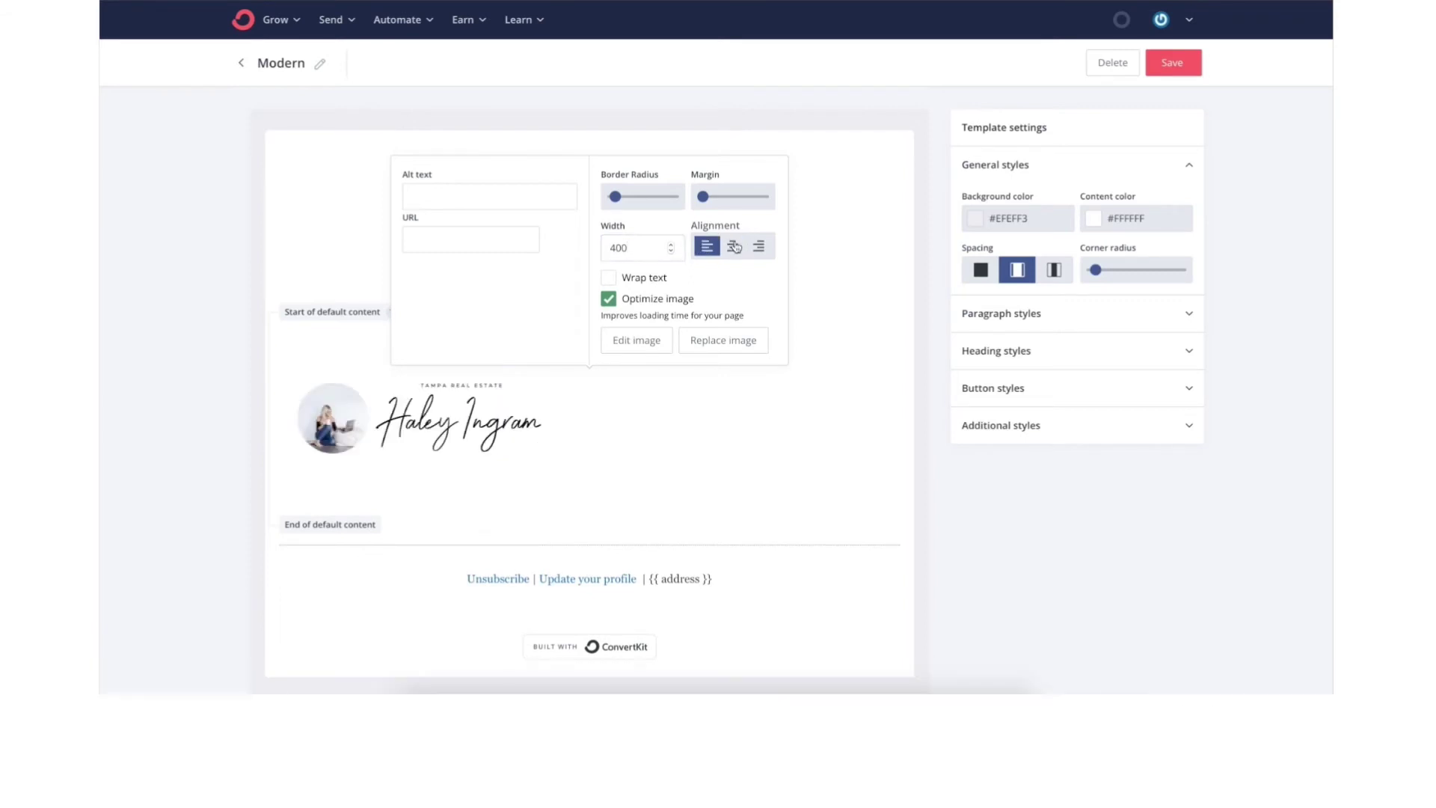
{"action": "left_click", "coordinate": [732, 246]}
{"action": "left_click", "coordinate": [461, 245]}
{"action": "double_click", "coordinate": [461, 244]}
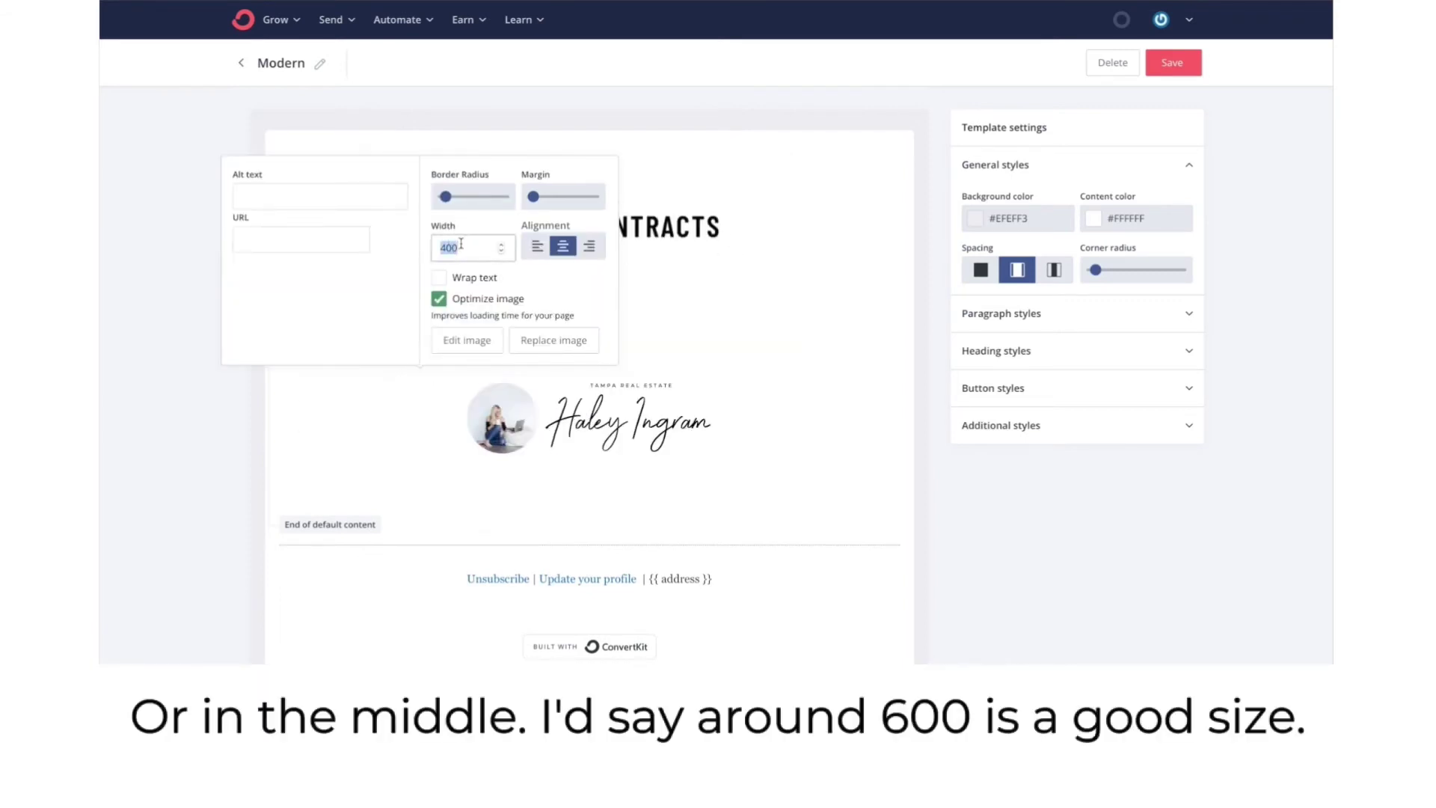
{"action": "type", "text": "600"}
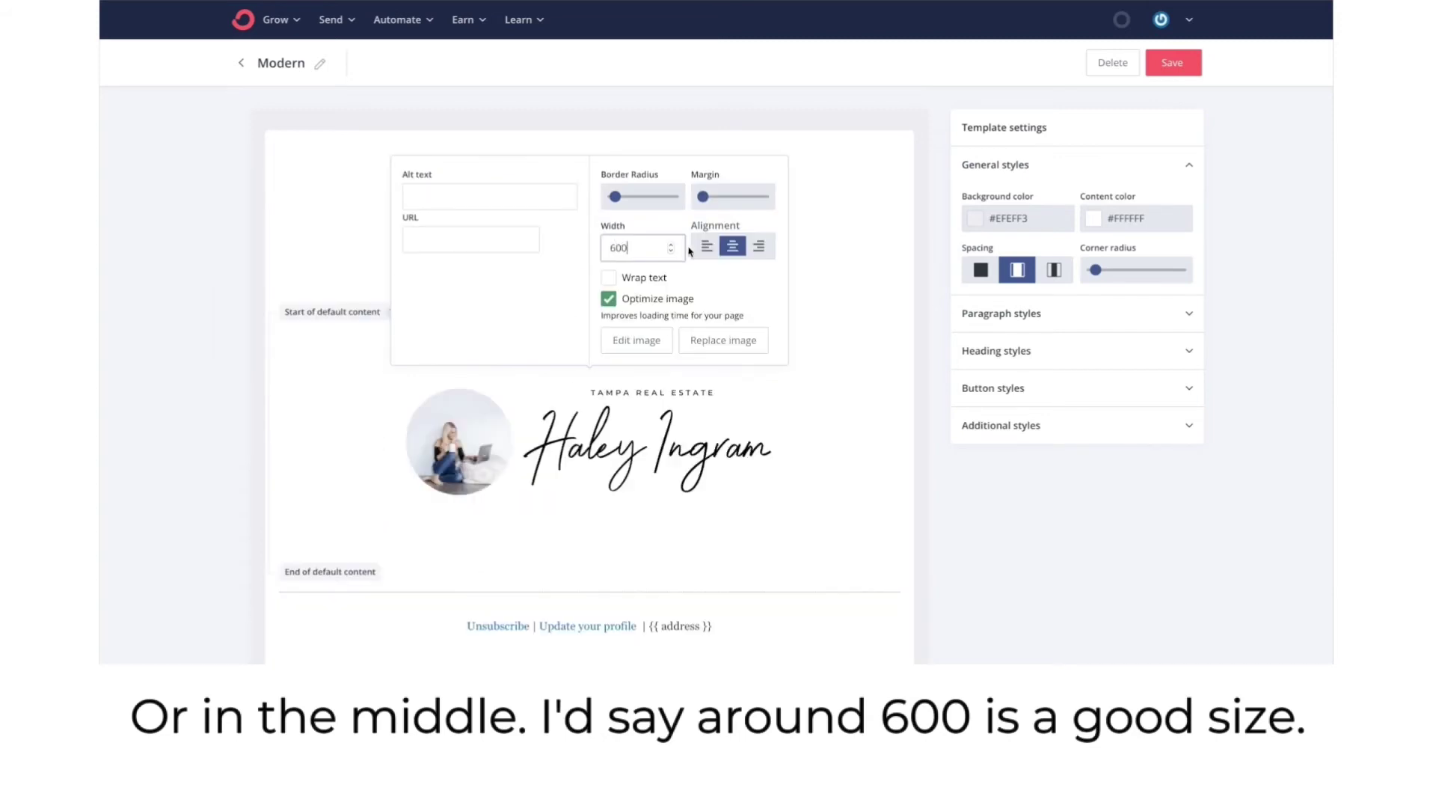
{"action": "left_click", "coordinate": [869, 260]}
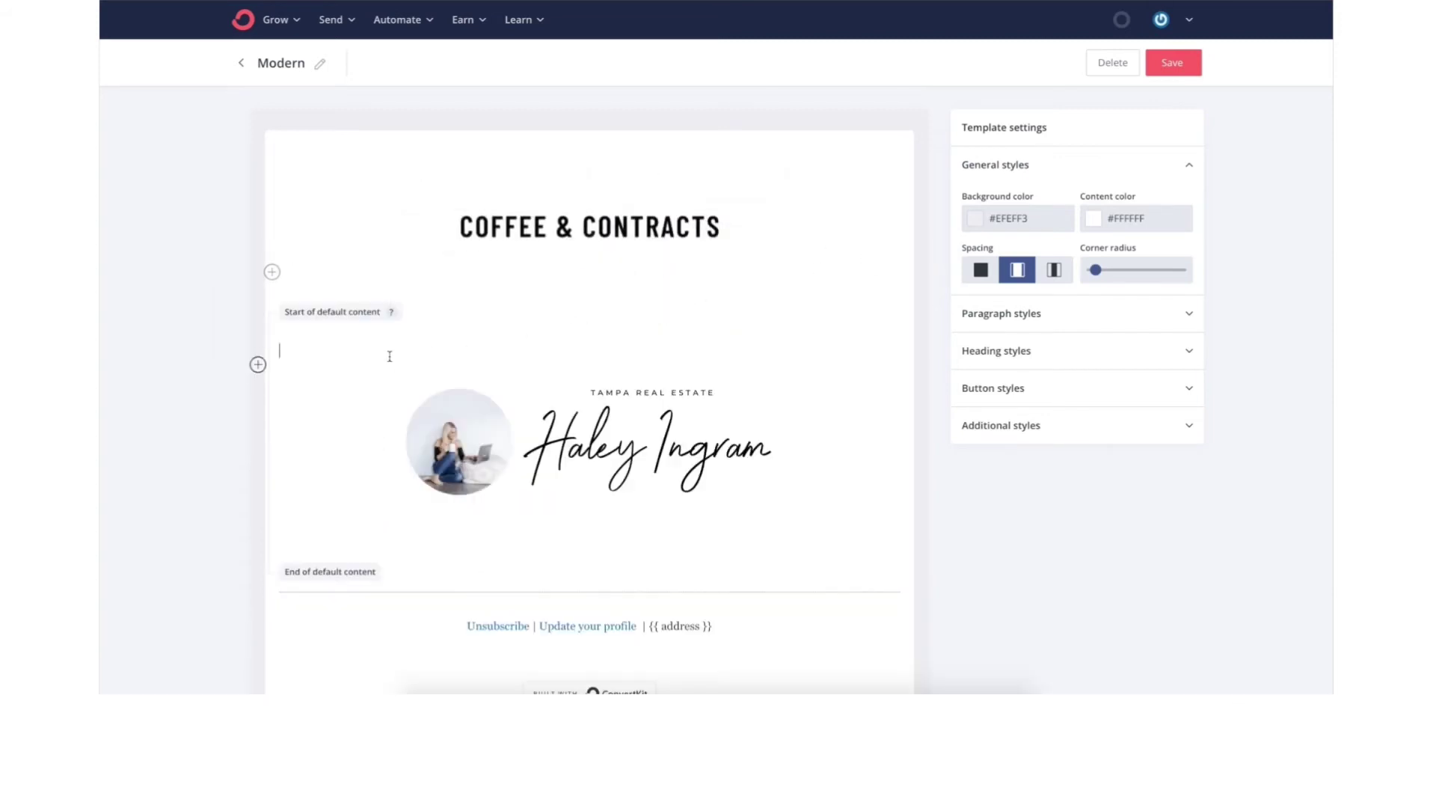
{"action": "left_click", "coordinate": [576, 475]}
{"action": "left_click", "coordinate": [573, 546]}
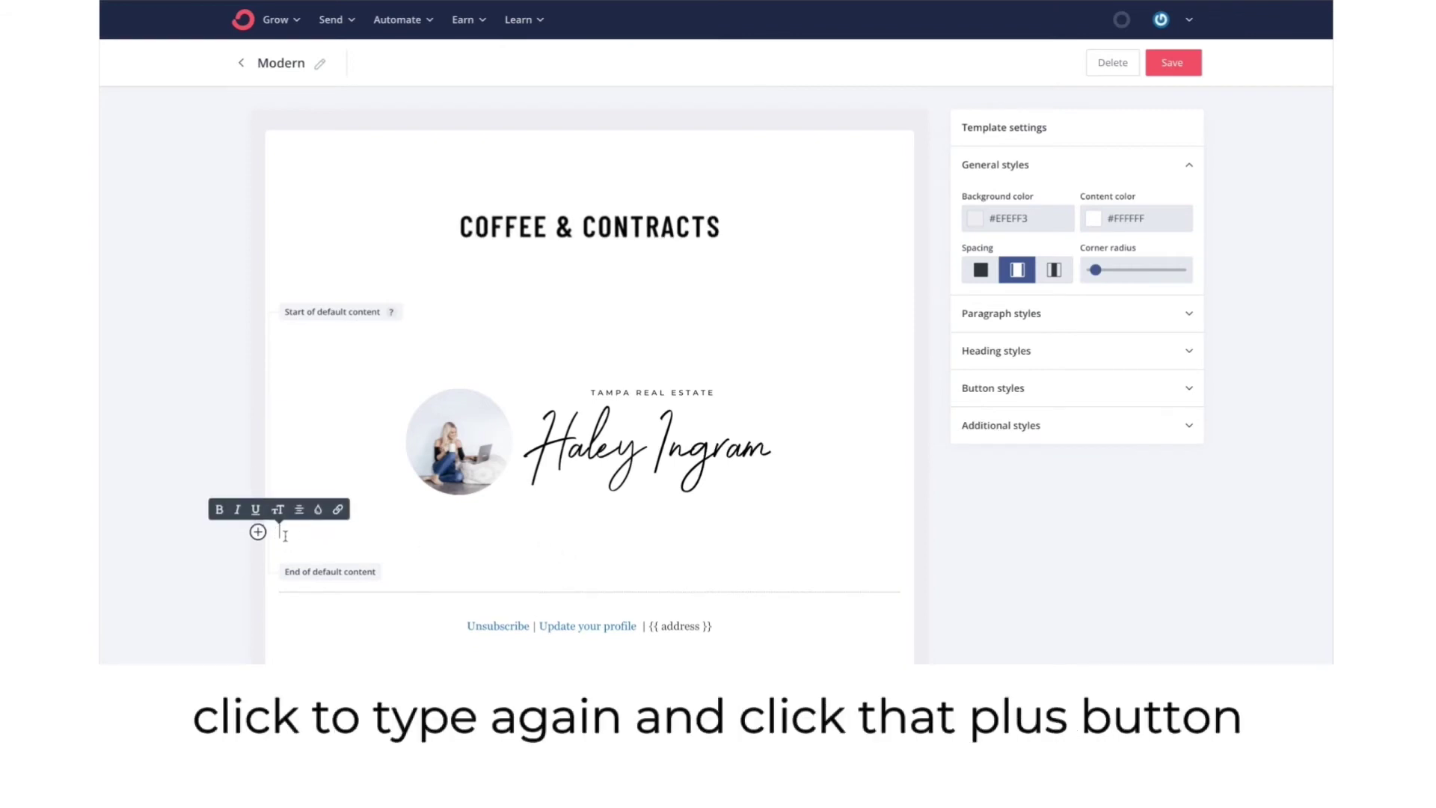
Step: Insert a social media Icons block below the signature image
{"action": "left_click", "coordinate": [258, 532]}
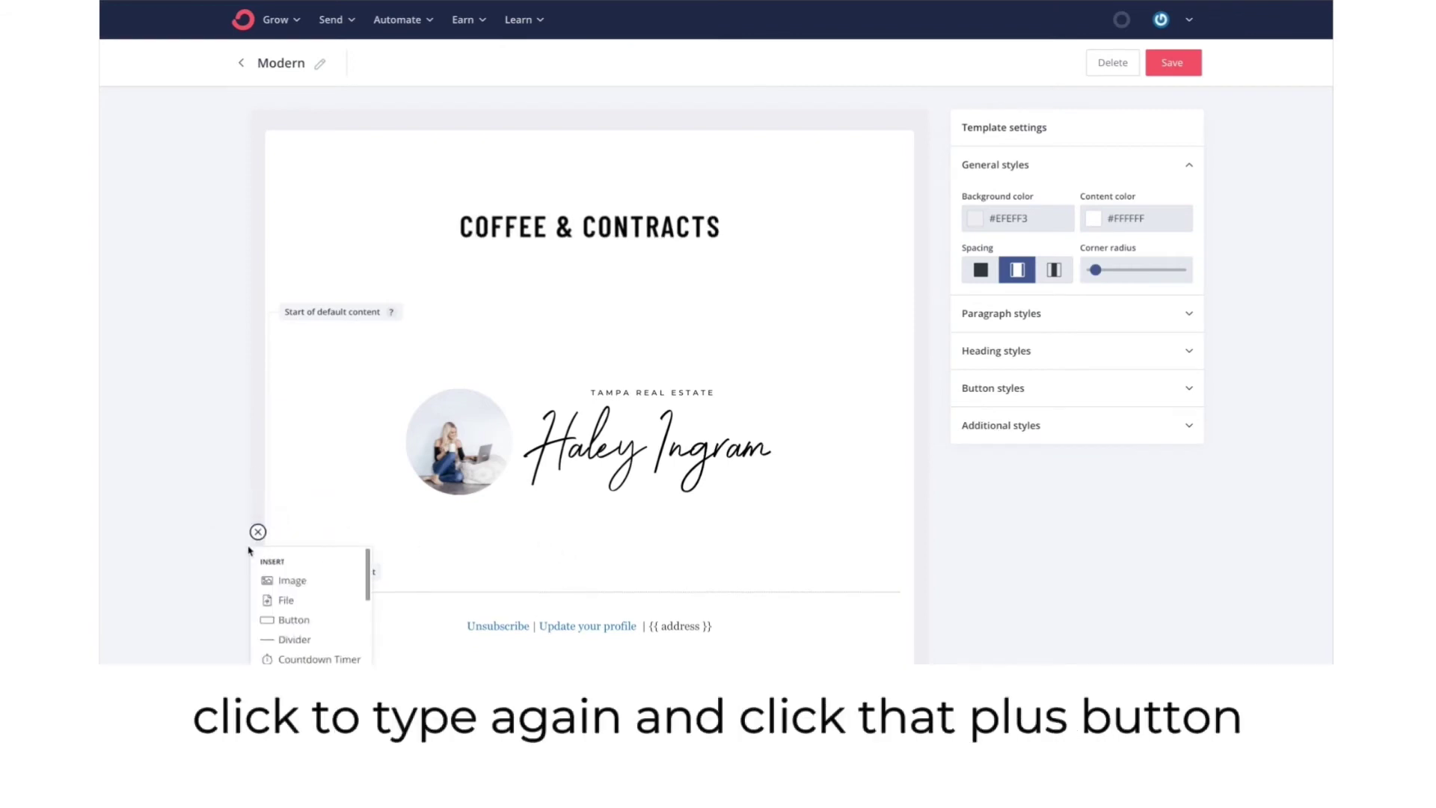
{"action": "scroll", "coordinate": [258, 542], "scroll_direction": "down", "scroll_amount": 2}
{"action": "scroll", "coordinate": [314, 552], "scroll_direction": "down", "scroll_amount": 2}
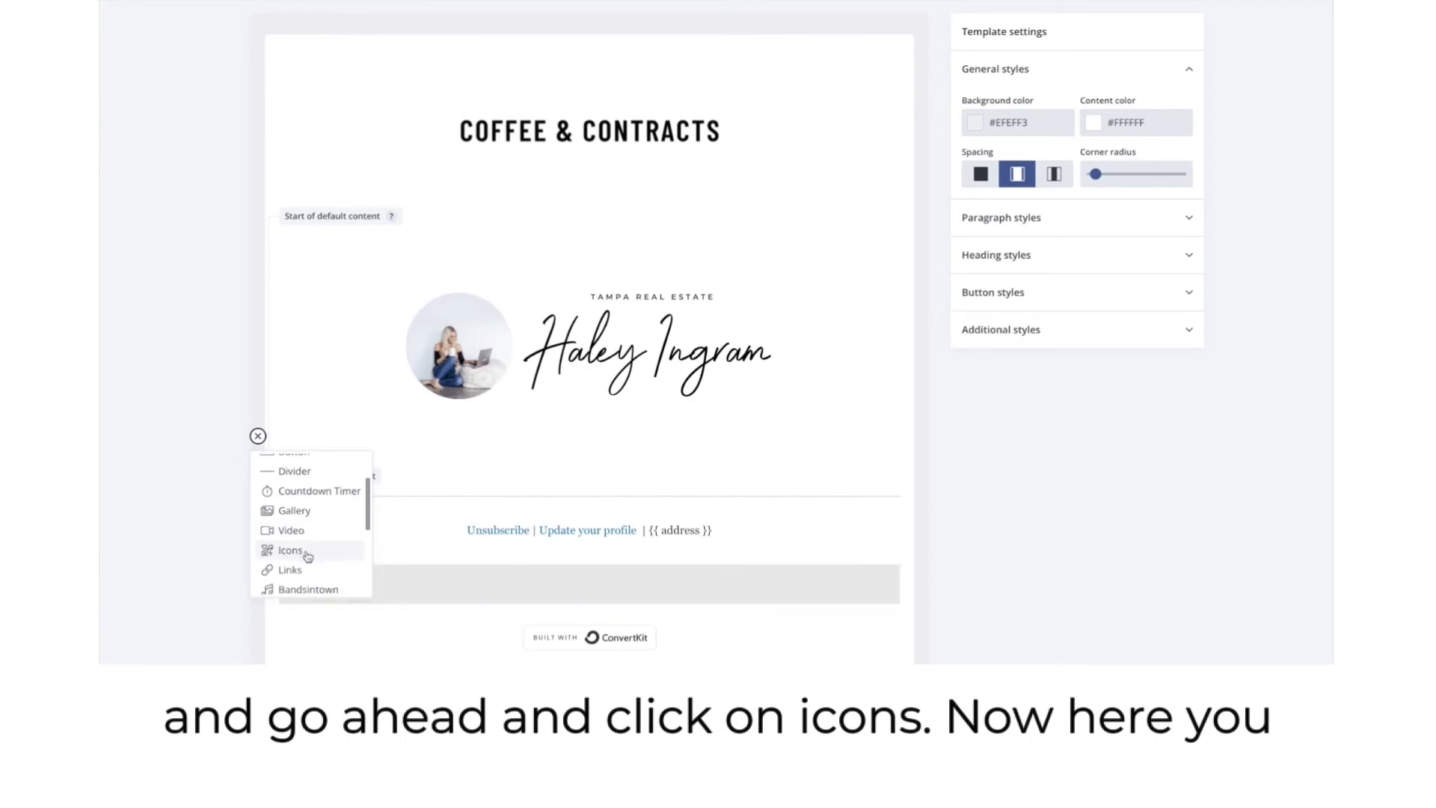
{"action": "left_click", "coordinate": [291, 551]}
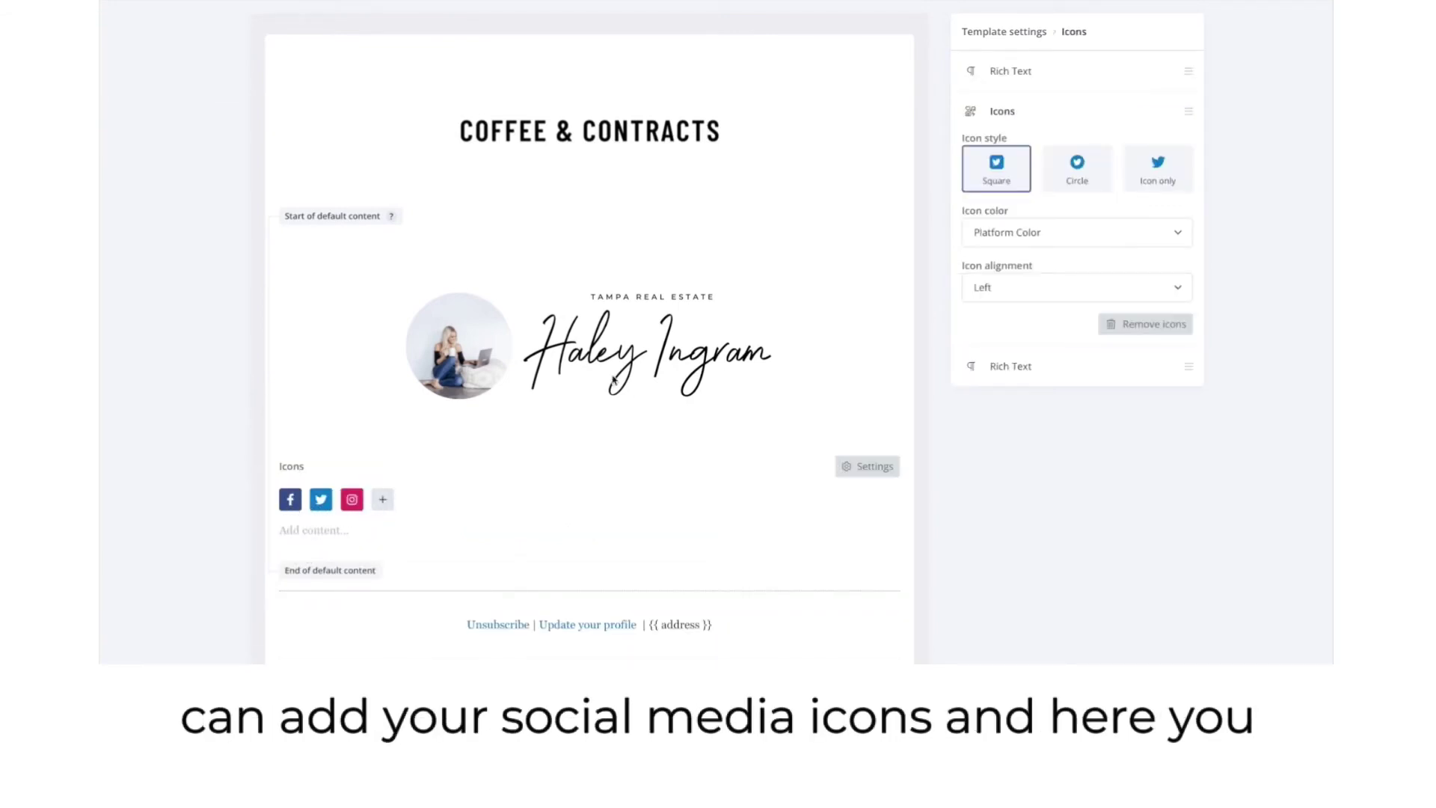
Step: Make the icons circular with a custom #000000 background and center them
{"action": "left_click", "coordinate": [1082, 181]}
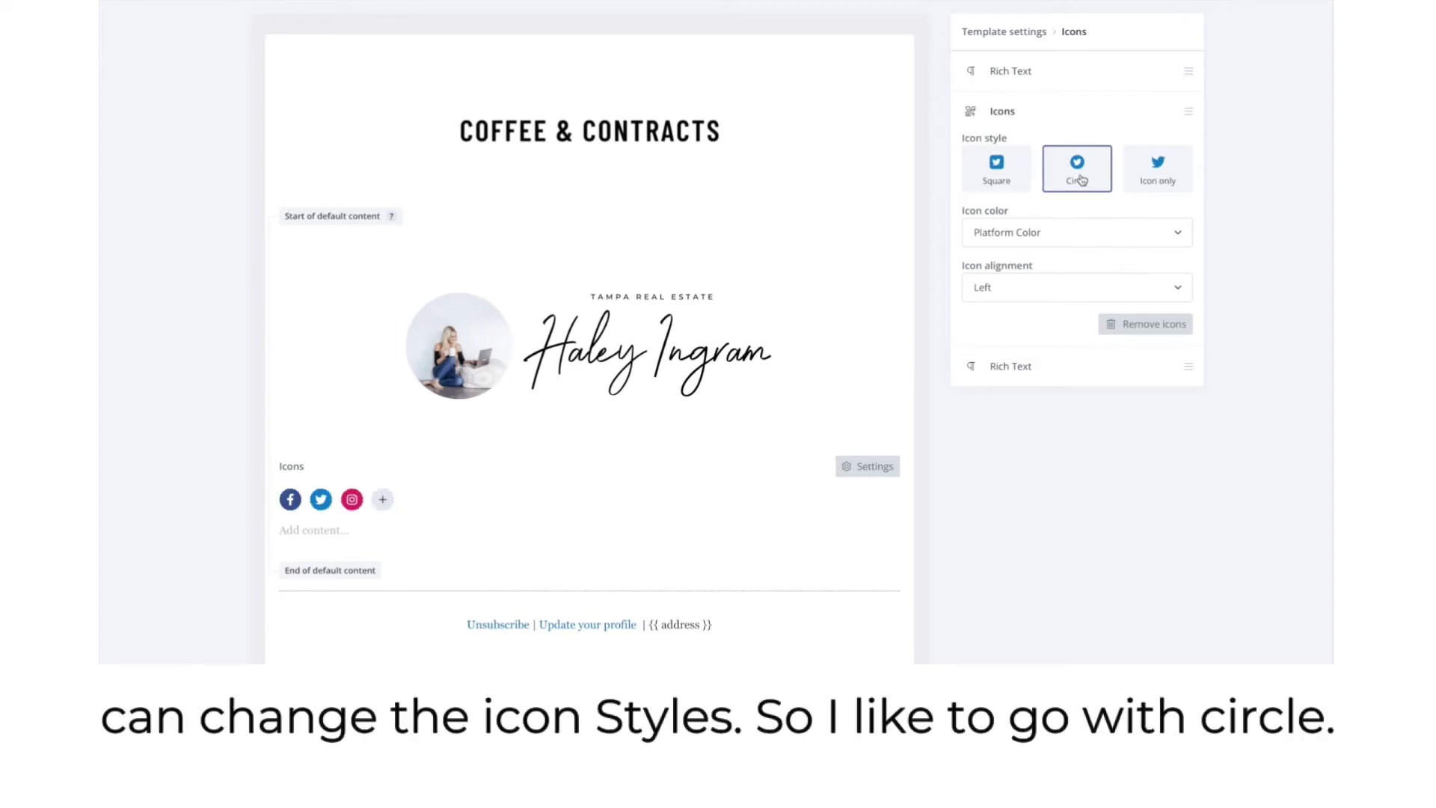
{"action": "left_click", "coordinate": [1041, 236]}
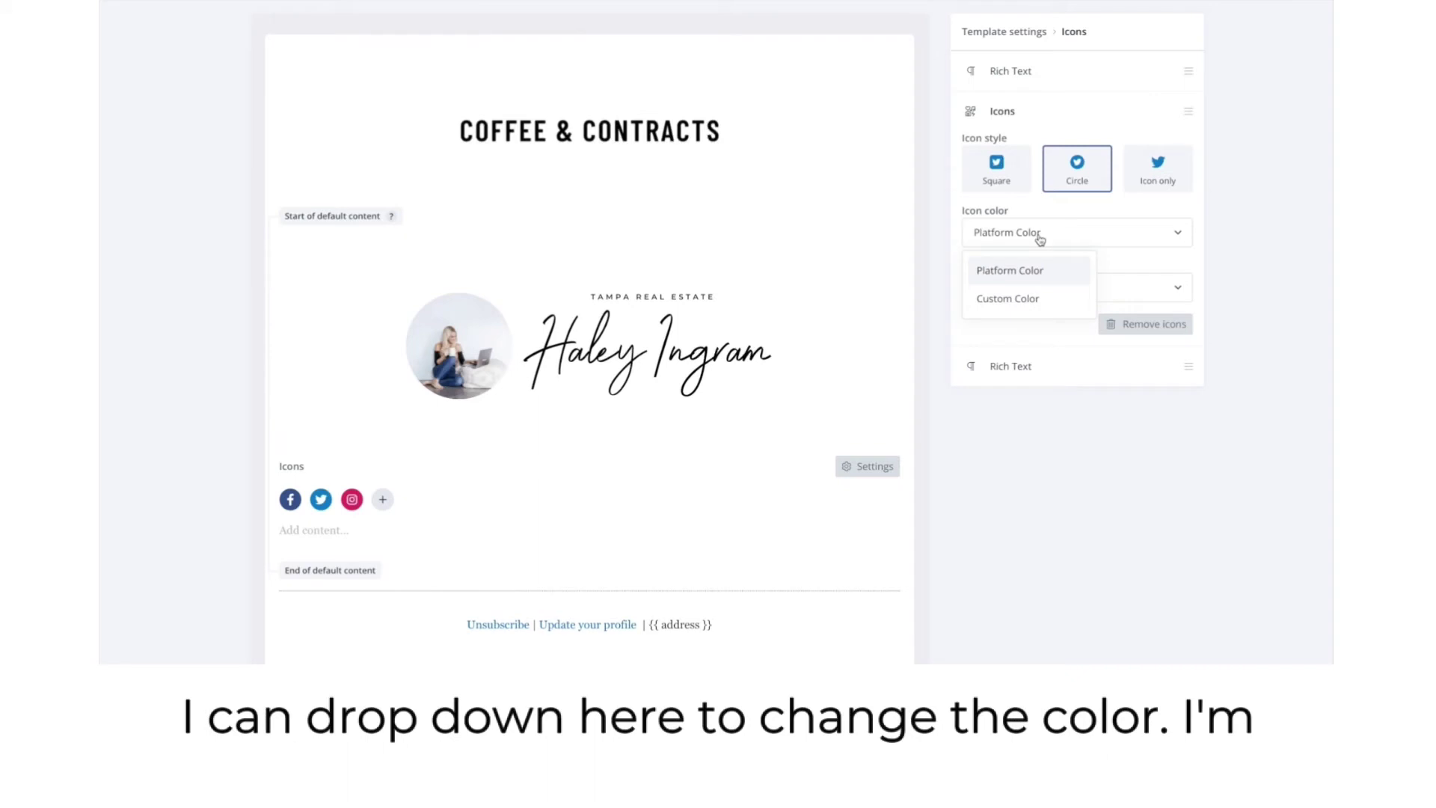
{"action": "left_click", "coordinate": [1008, 299]}
{"action": "left_click", "coordinate": [1001, 339]}
{"action": "left_click", "coordinate": [976, 473]}
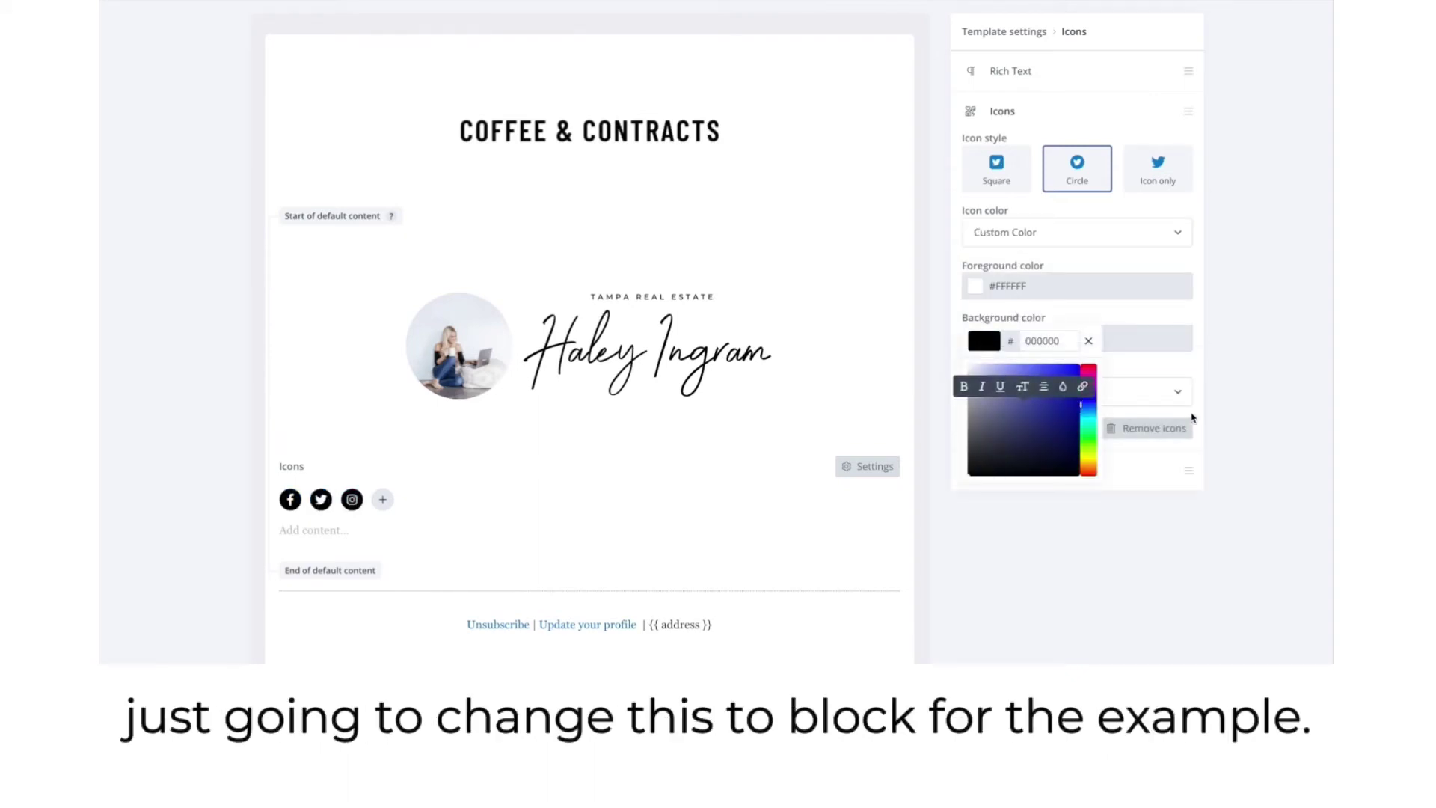
{"action": "left_click", "coordinate": [1257, 385]}
{"action": "left_click", "coordinate": [1144, 393]}
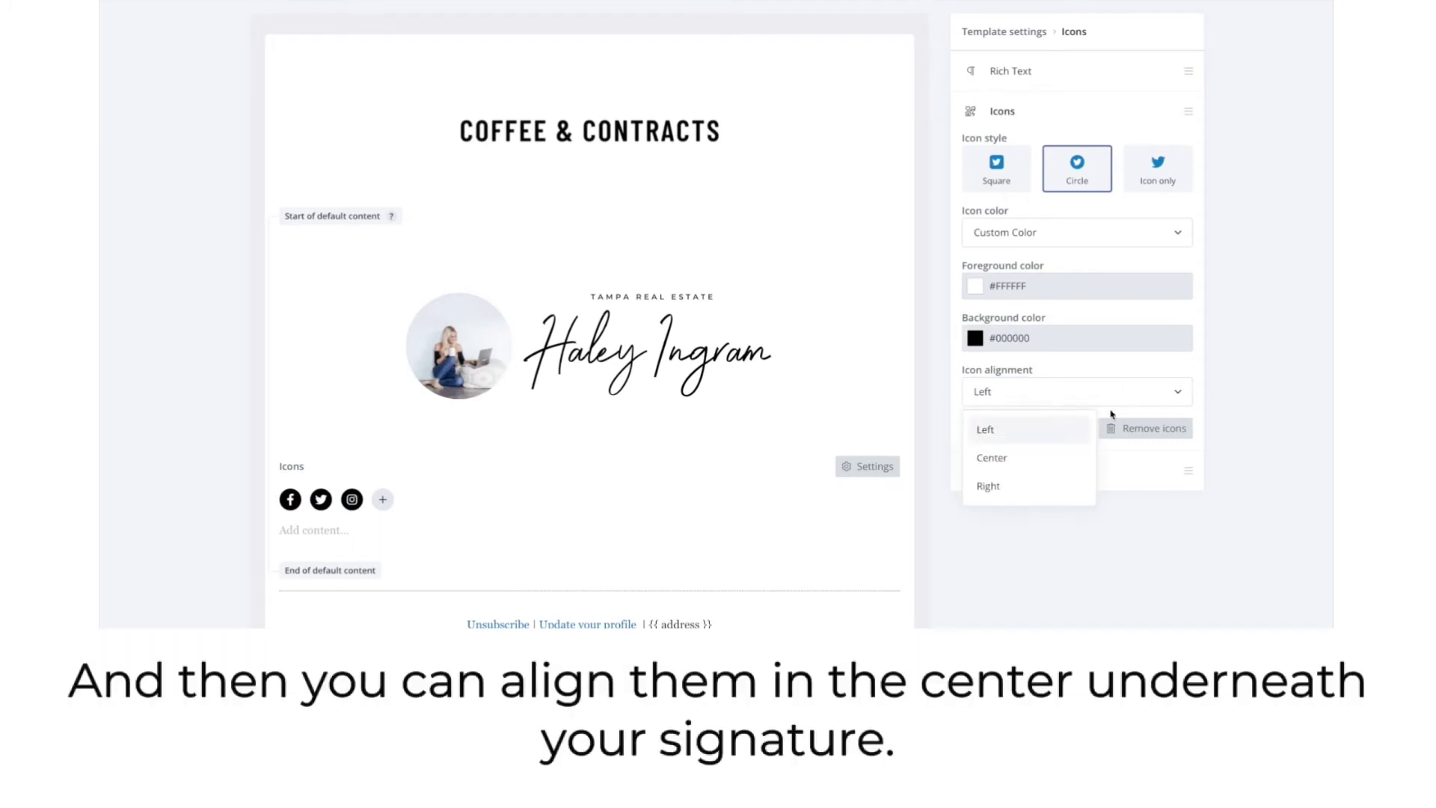
{"action": "left_click", "coordinate": [1027, 459]}
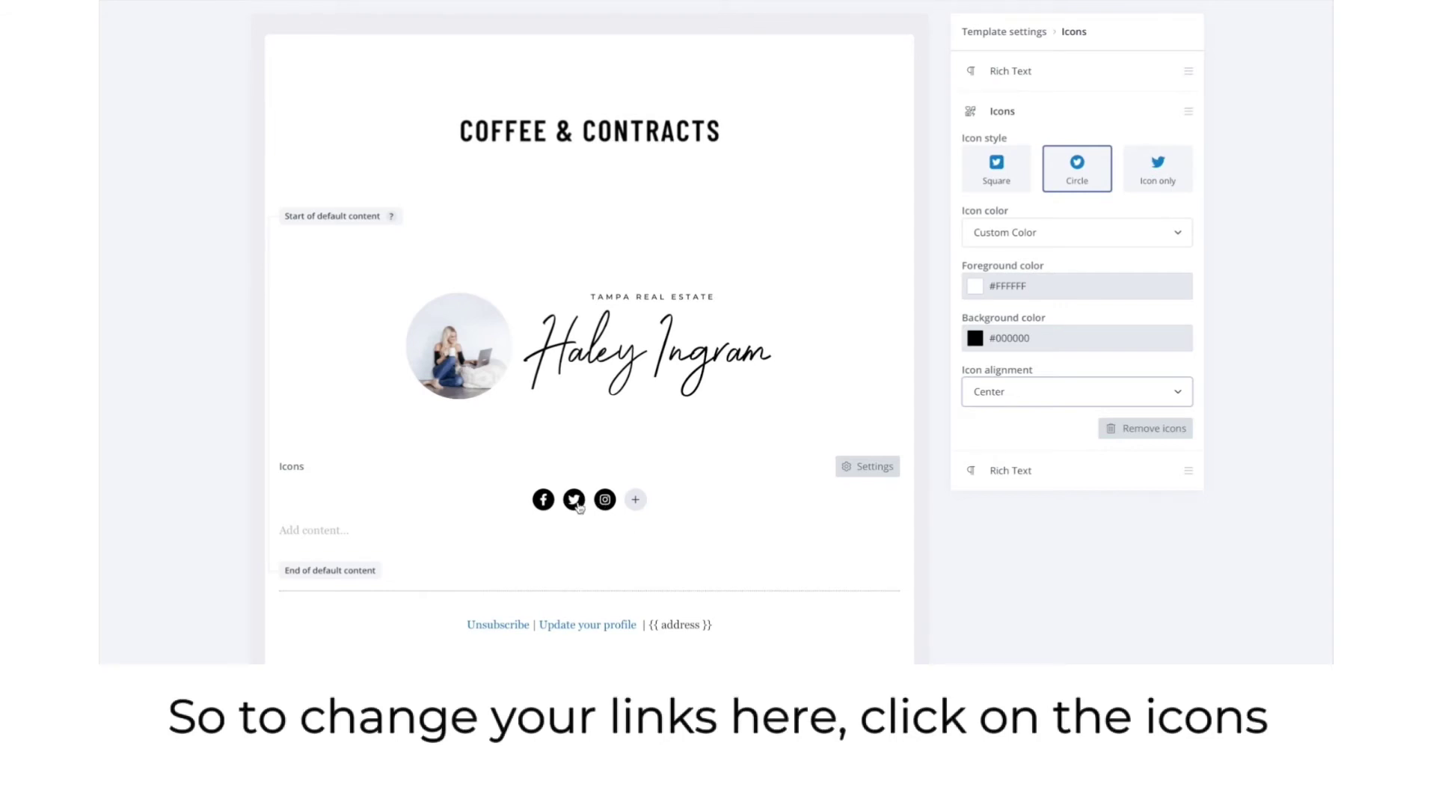
{"action": "left_click", "coordinate": [545, 505]}
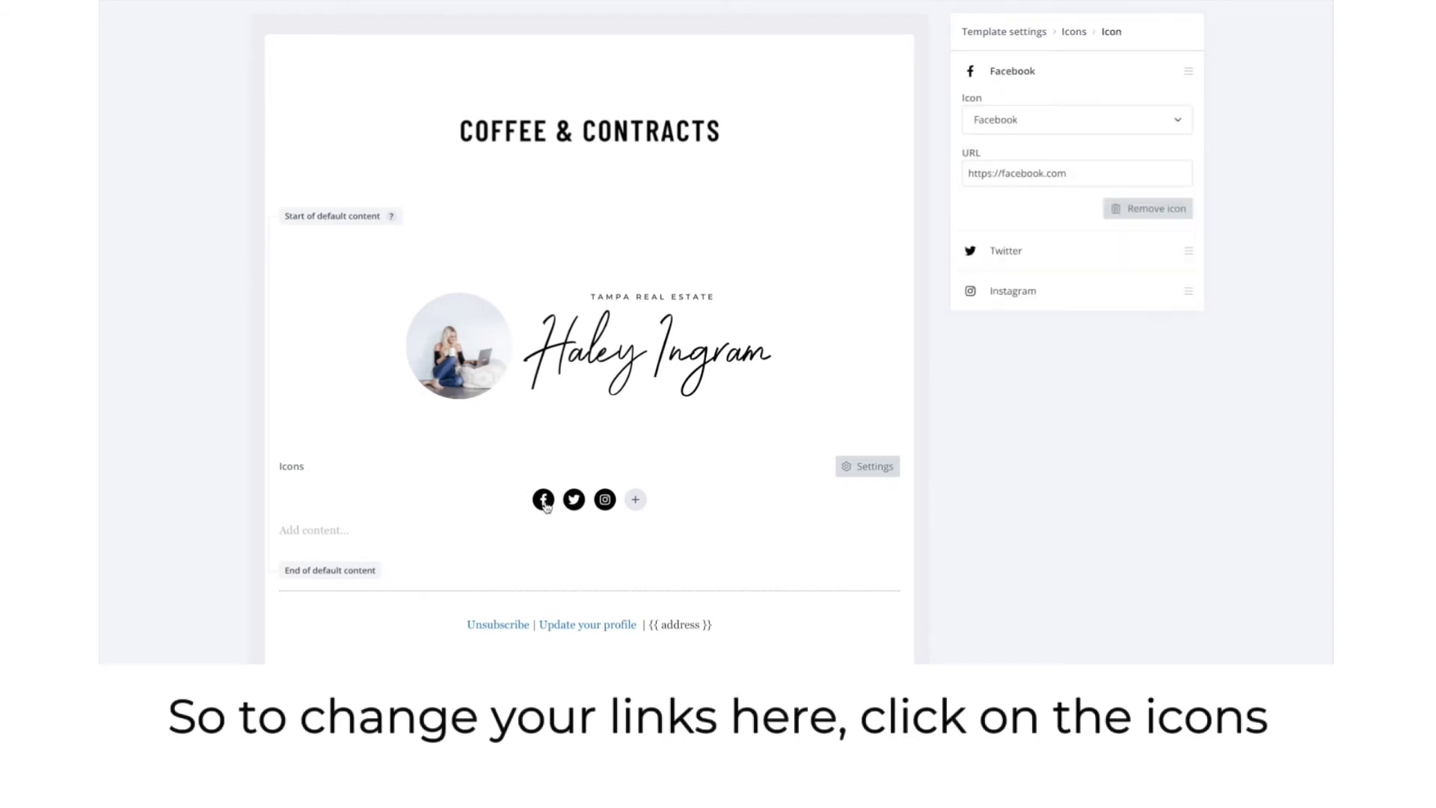
Step: Edit the Facebook icon's link and replace the Twitter icon with YouTube
{"action": "left_click", "coordinate": [1082, 175]}
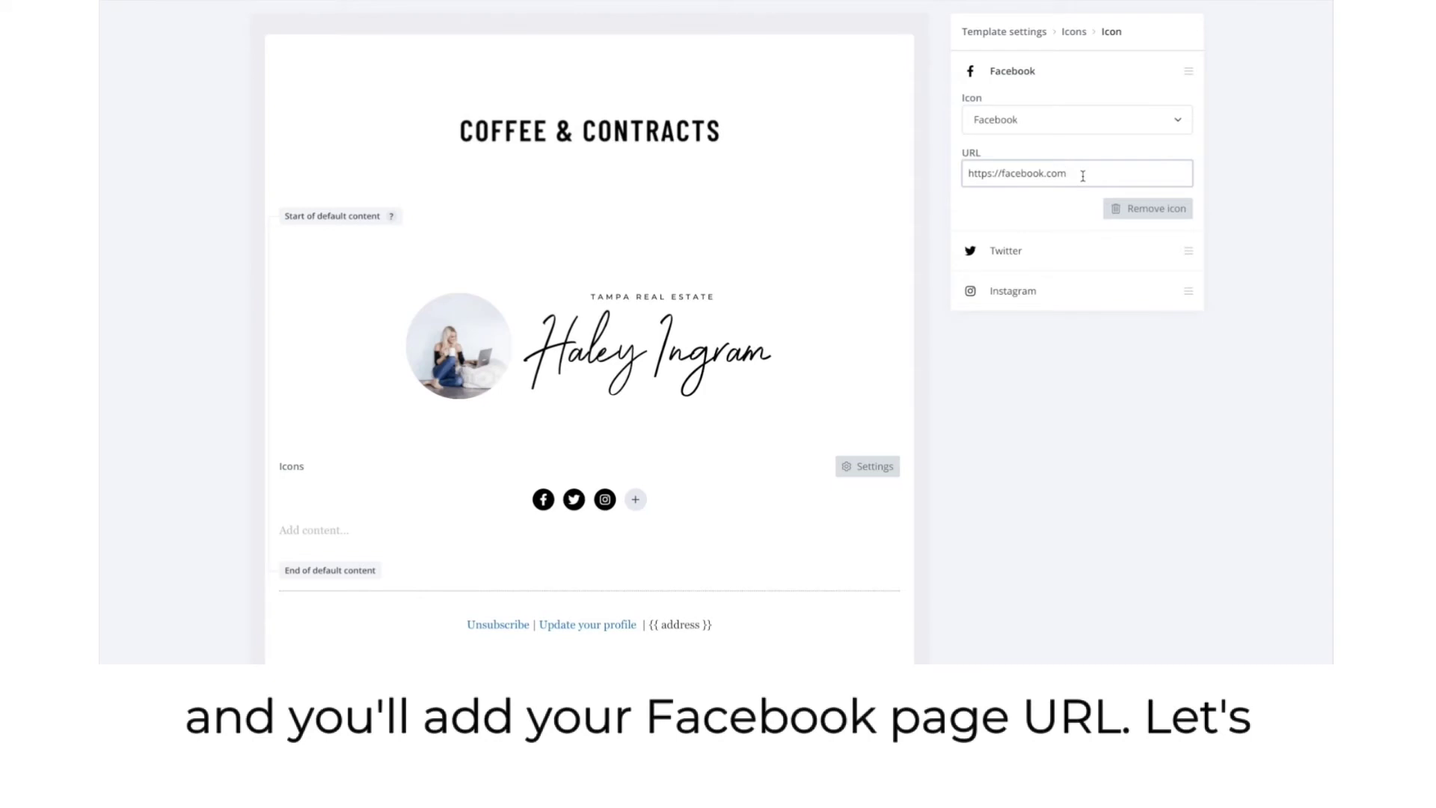
{"action": "left_click", "coordinate": [1020, 249]}
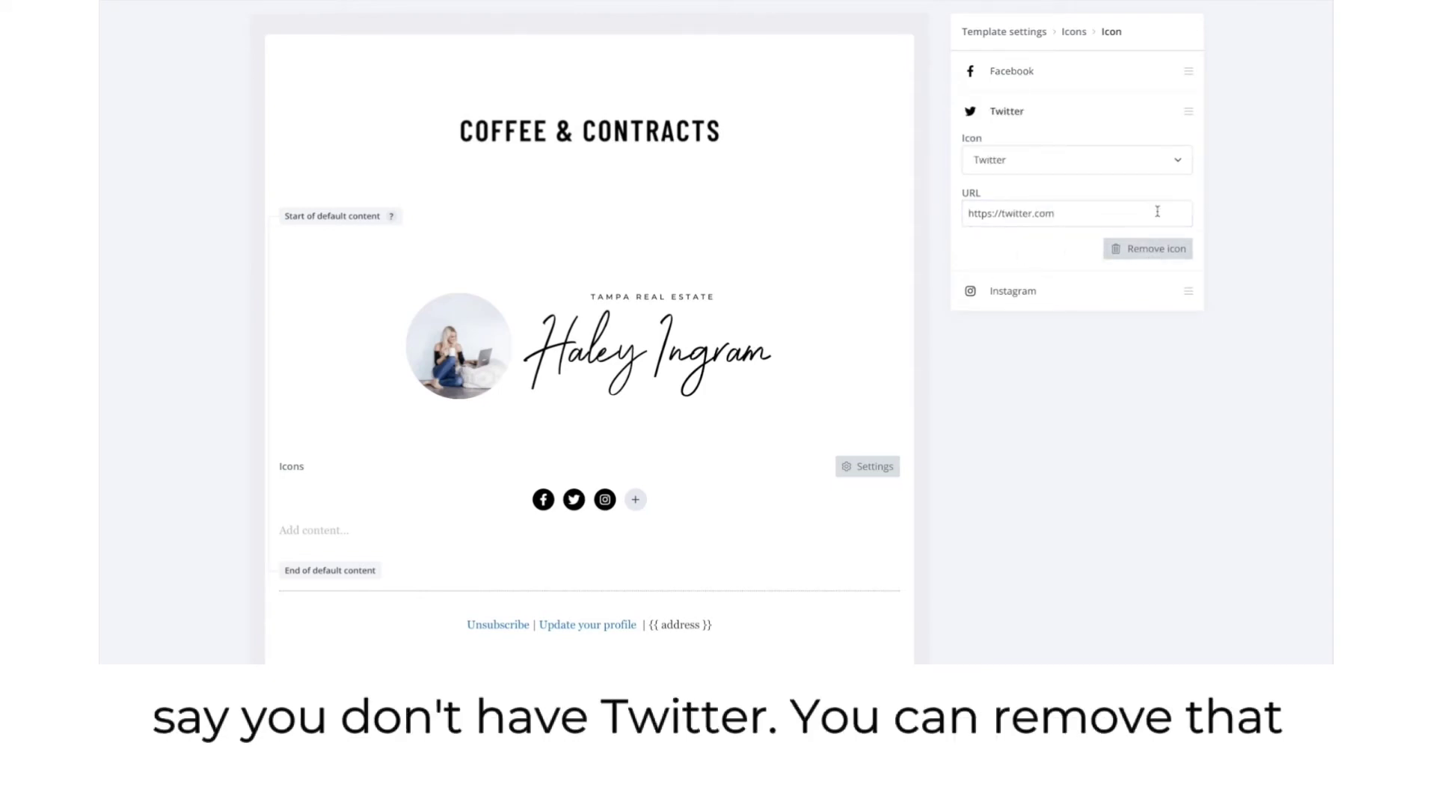
{"action": "left_click", "coordinate": [1180, 172]}
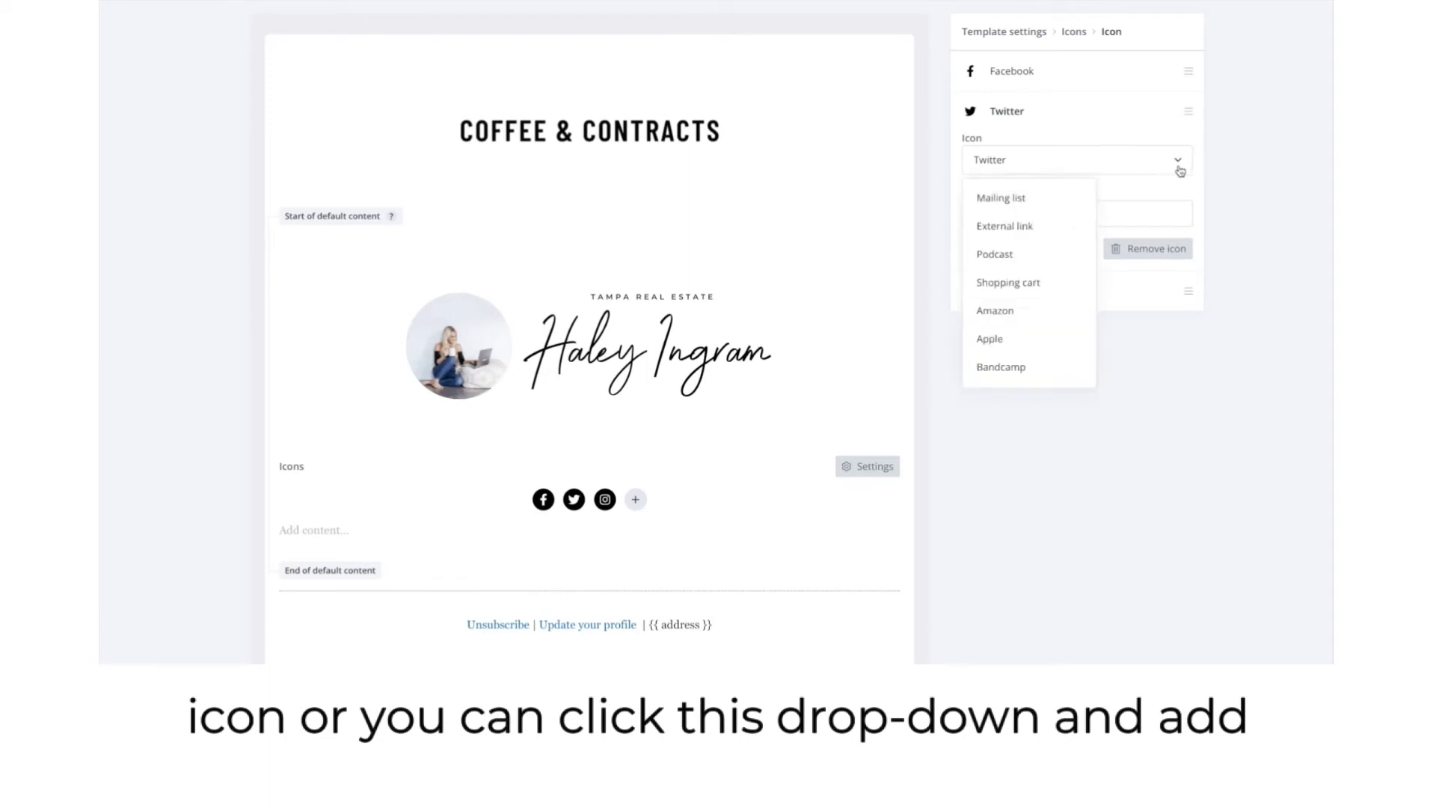
{"action": "scroll", "coordinate": [1030, 331], "scroll_direction": "down", "scroll_amount": 5}
{"action": "scroll", "coordinate": [1031, 332], "scroll_direction": "down", "scroll_amount": 4}
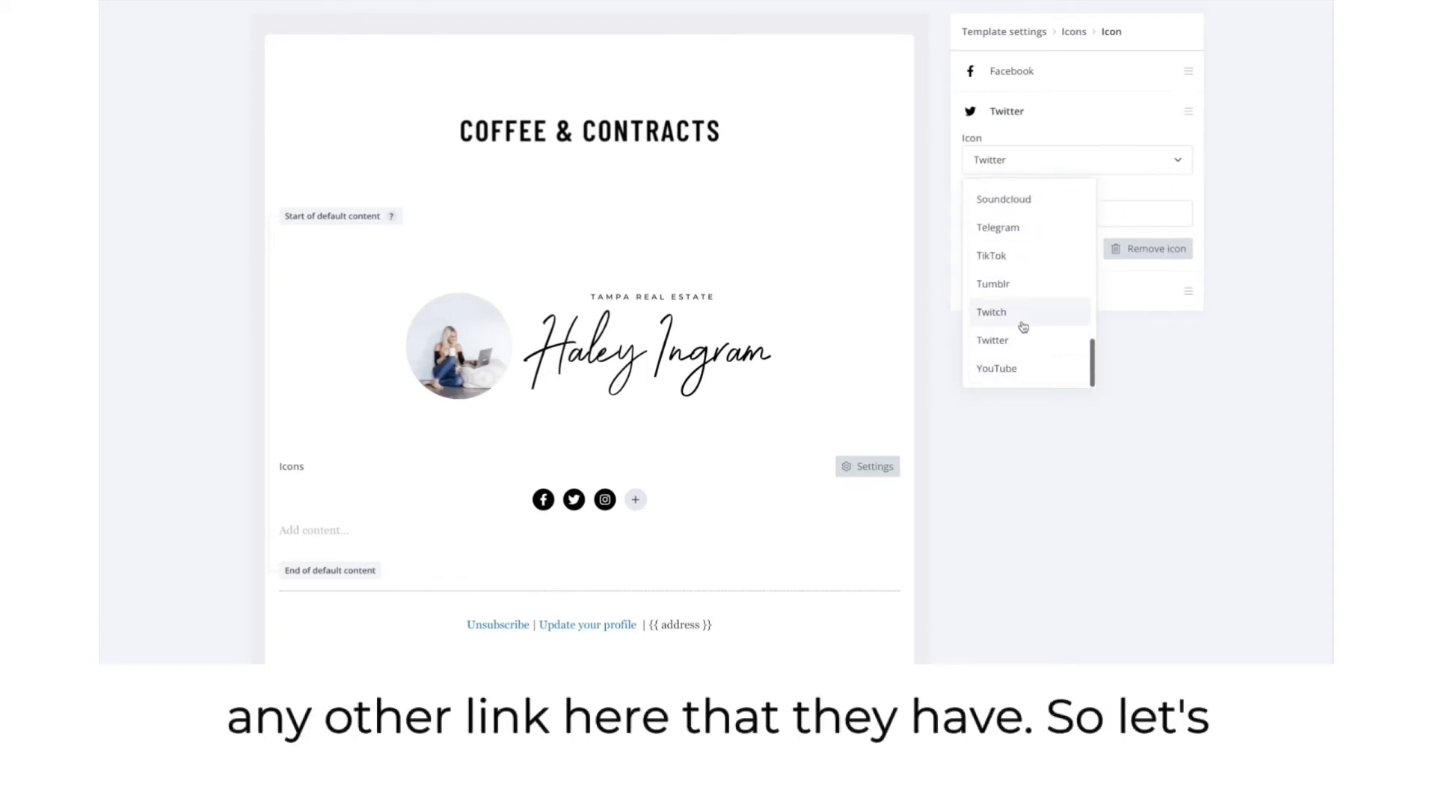
{"action": "left_click", "coordinate": [1014, 366]}
Step: Edit the YouTube icon's link and move it after Instagram
{"action": "left_click", "coordinate": [1087, 218]}
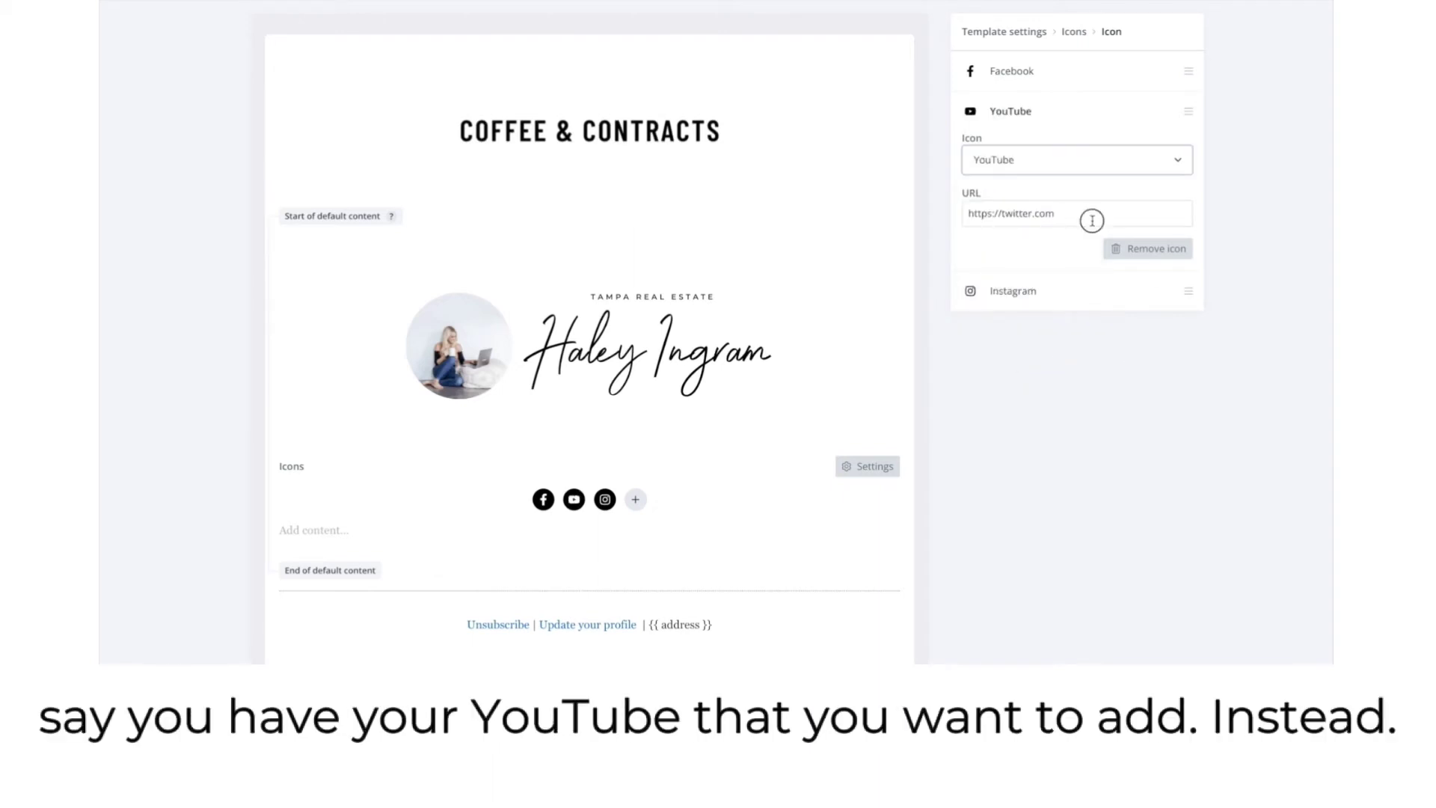
{"action": "double_click", "coordinate": [1092, 218]}
{"action": "left_click", "coordinate": [1092, 218]}
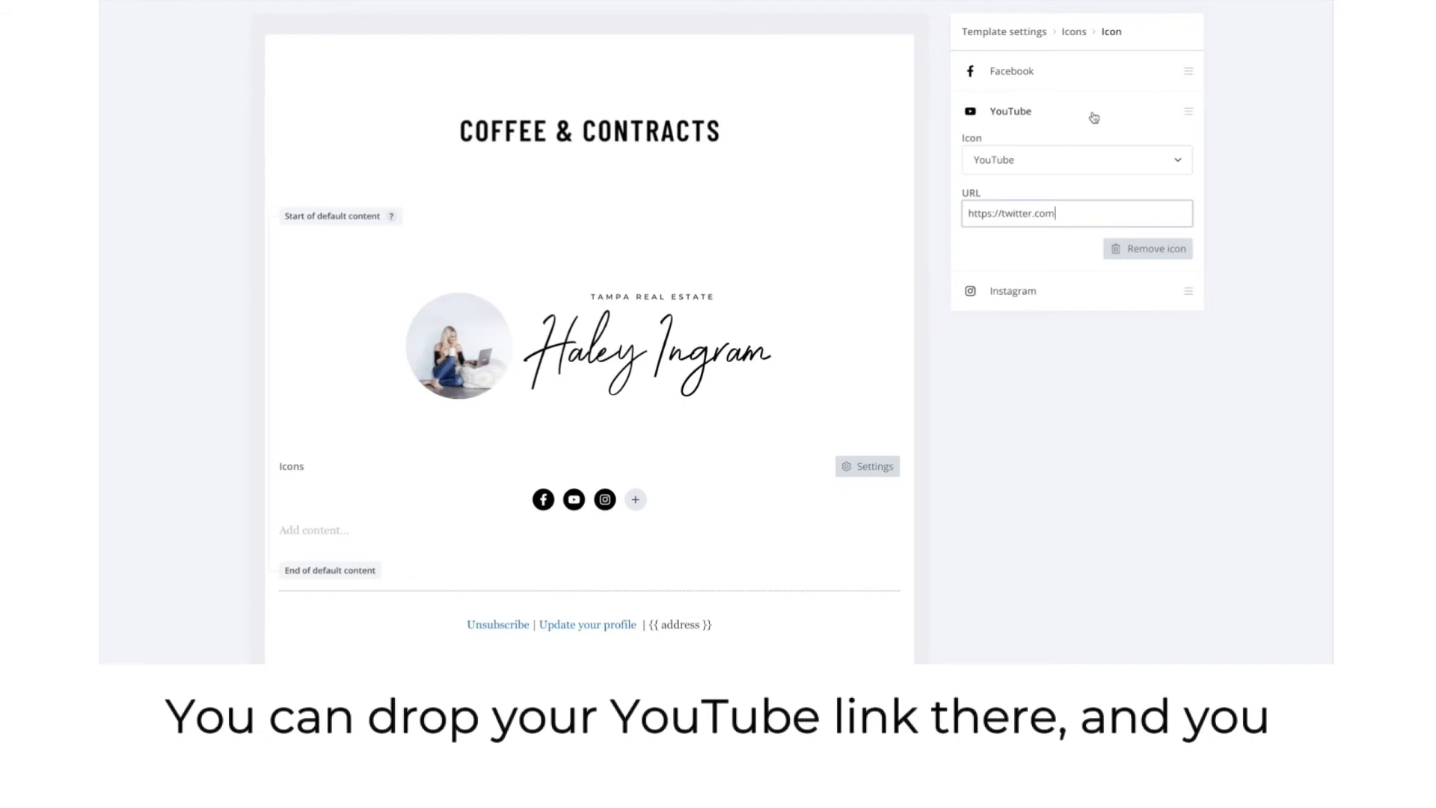
{"action": "left_click_drag", "start_coordinate": [1189, 111], "coordinate": [1190, 232]}
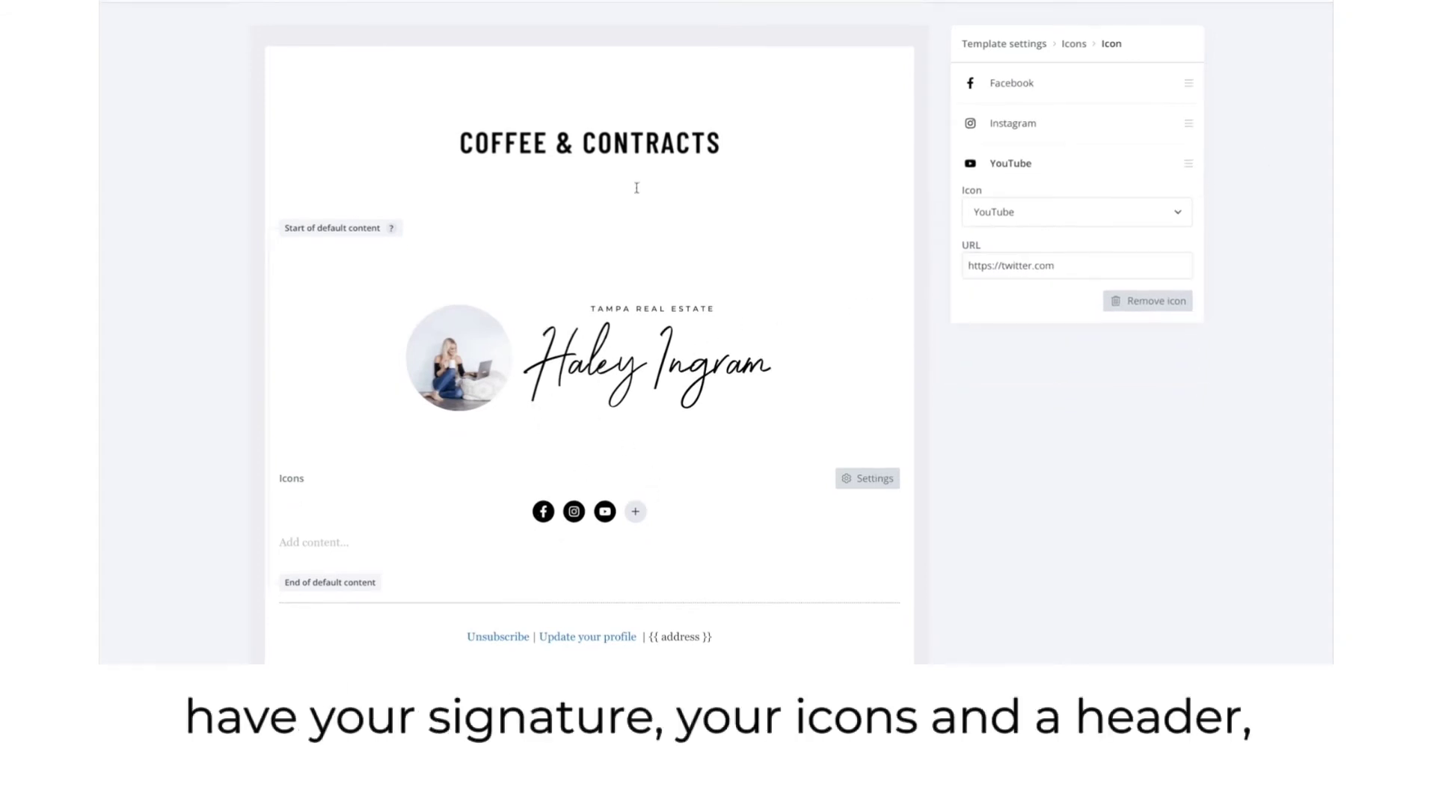
{"action": "scroll", "coordinate": [625, 150], "scroll_direction": "up", "scroll_amount": 2}
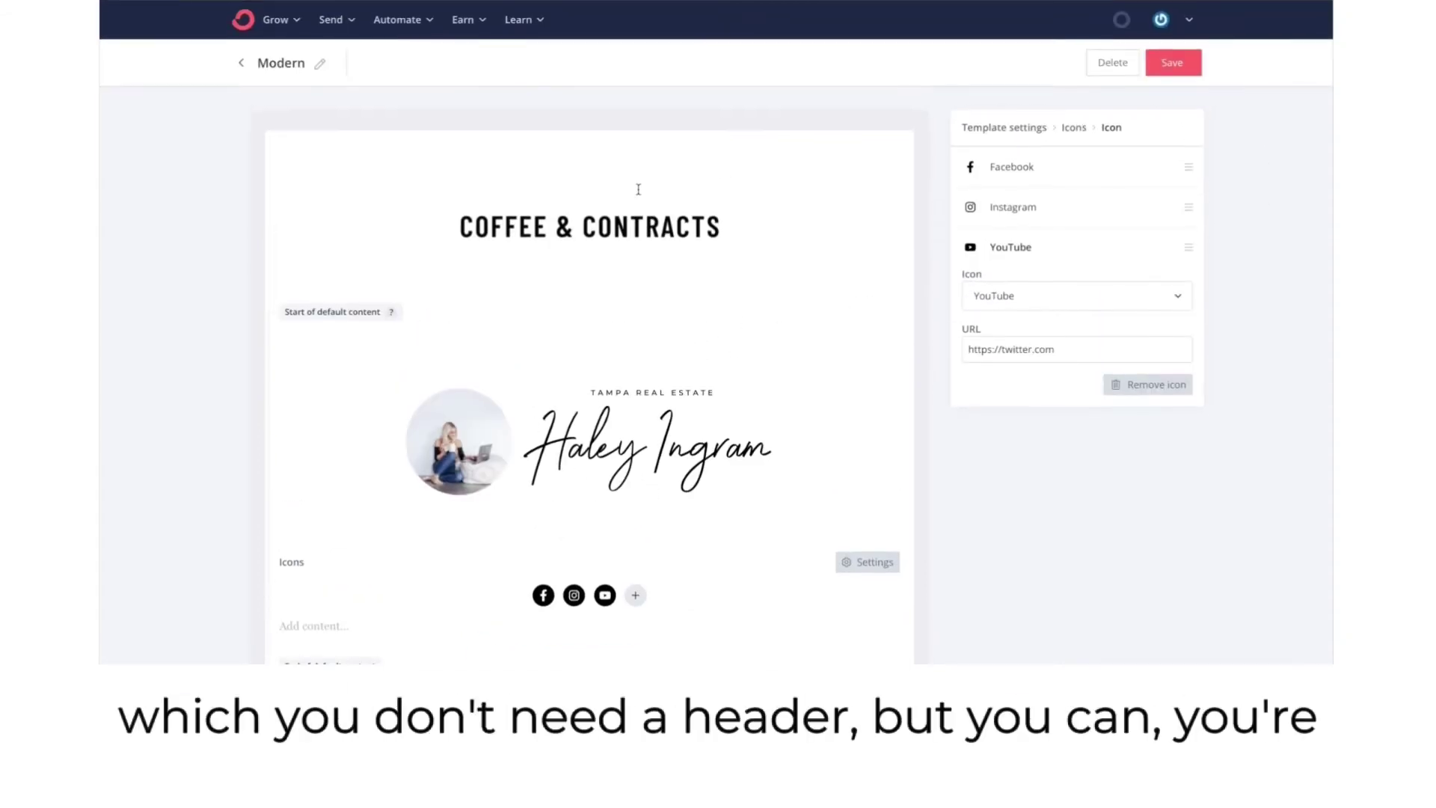
Step: Set the template's email background colour to white #FFFFFF
{"action": "left_click", "coordinate": [997, 130]}
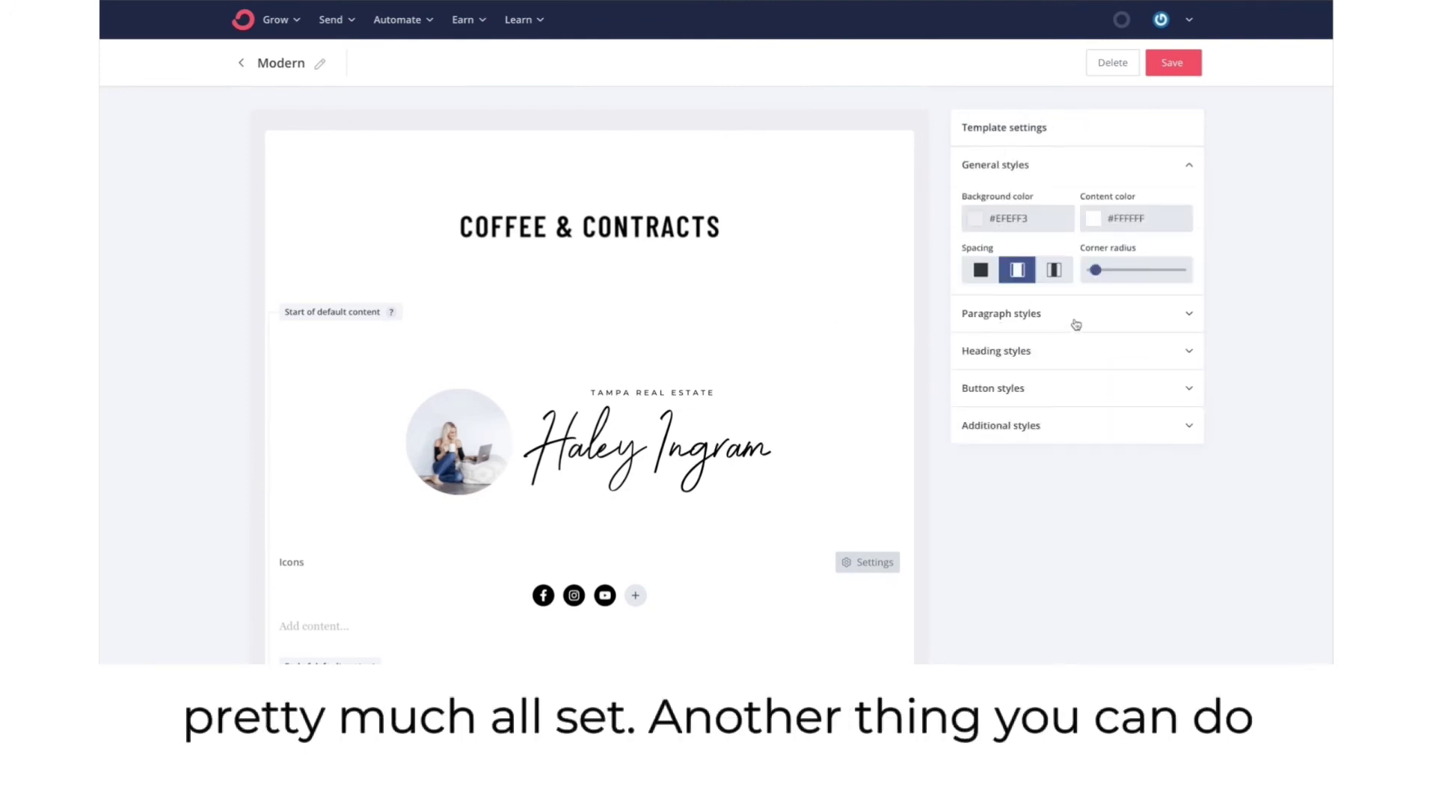
{"action": "left_click", "coordinate": [1013, 224]}
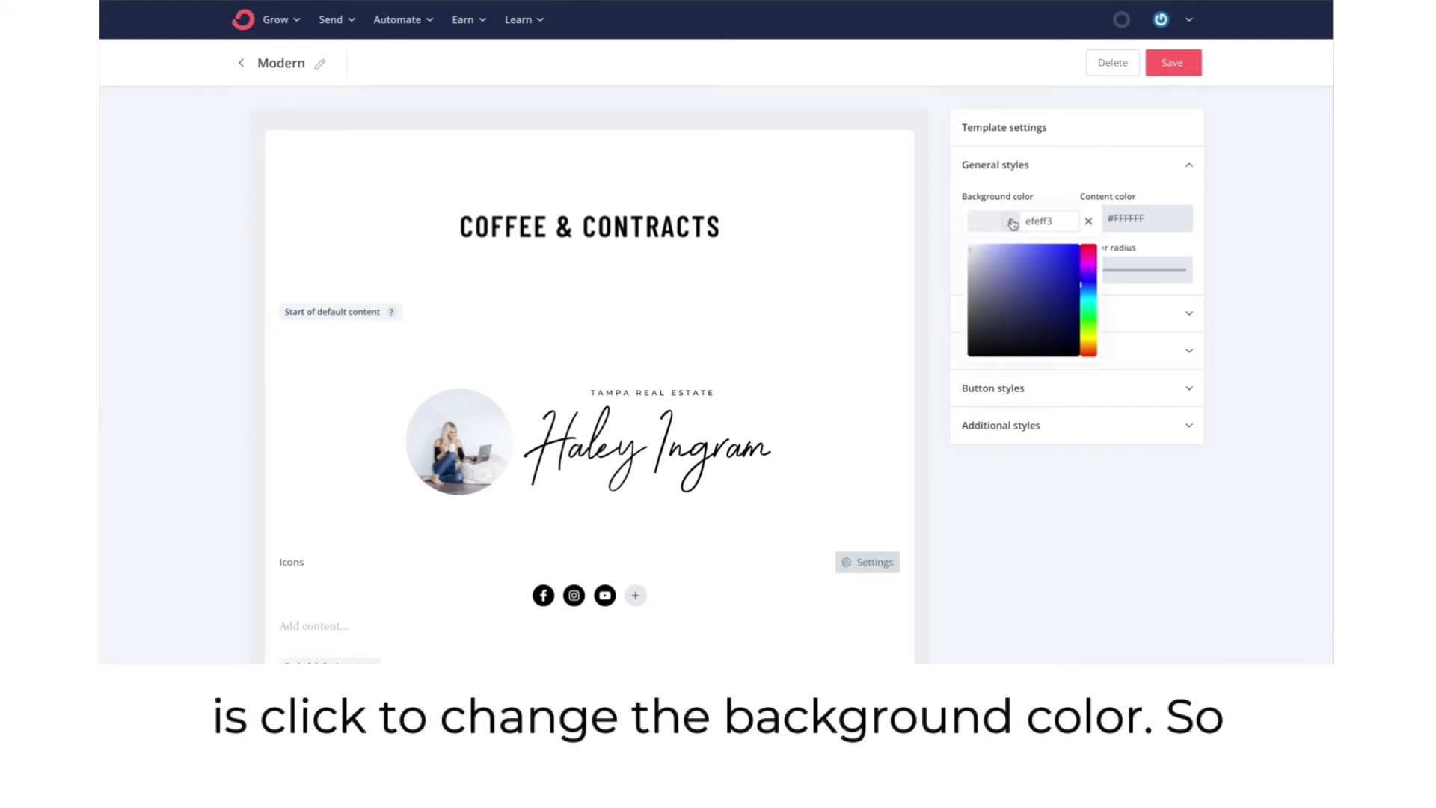
{"action": "left_click_drag", "start_coordinate": [968, 247], "coordinate": [933, 219]}
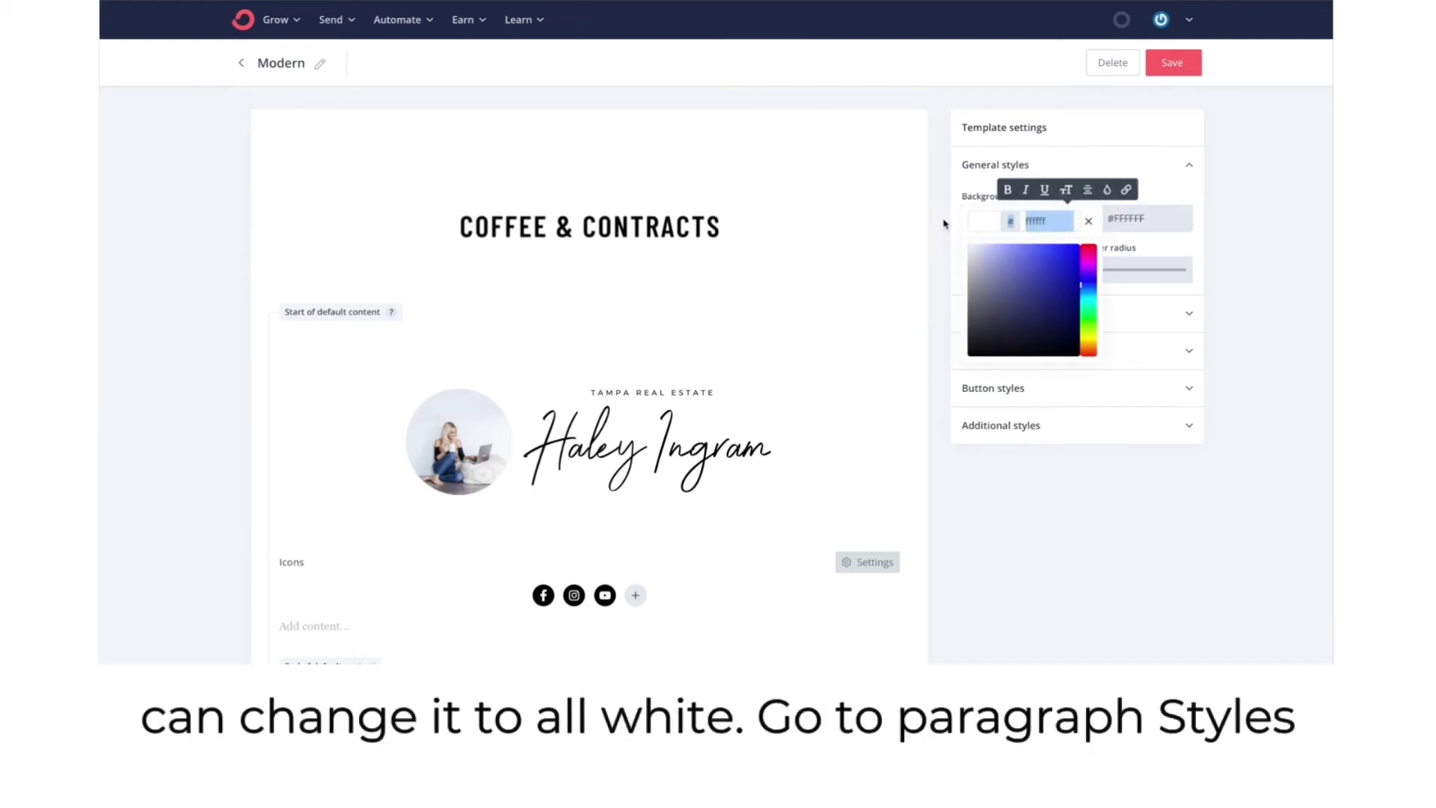
{"action": "left_click", "coordinate": [1297, 286]}
Step: Set the paragraph font to Verdana and the link colour to grey #8B8B8B
{"action": "left_click", "coordinate": [1073, 322]}
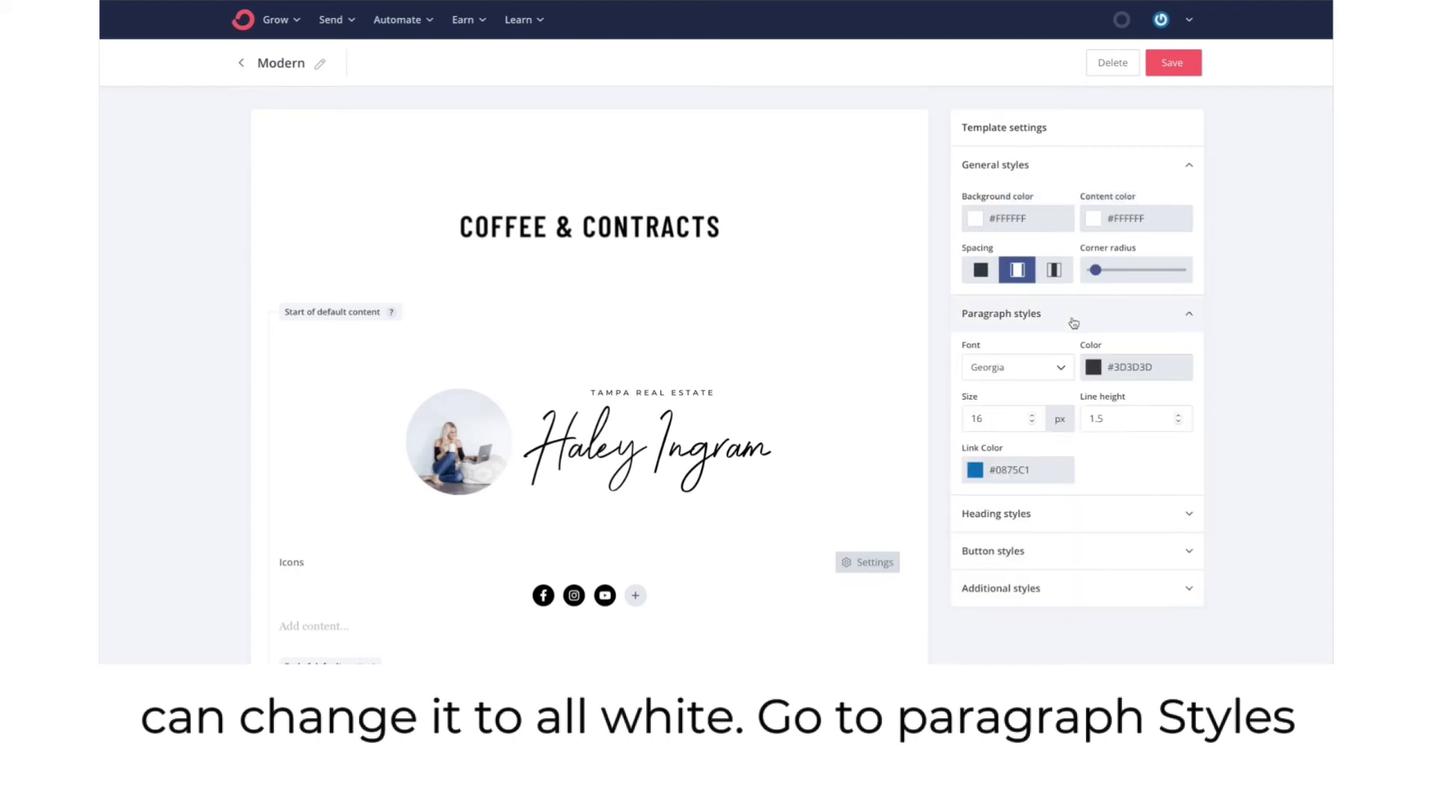
{"action": "left_click", "coordinate": [1061, 377]}
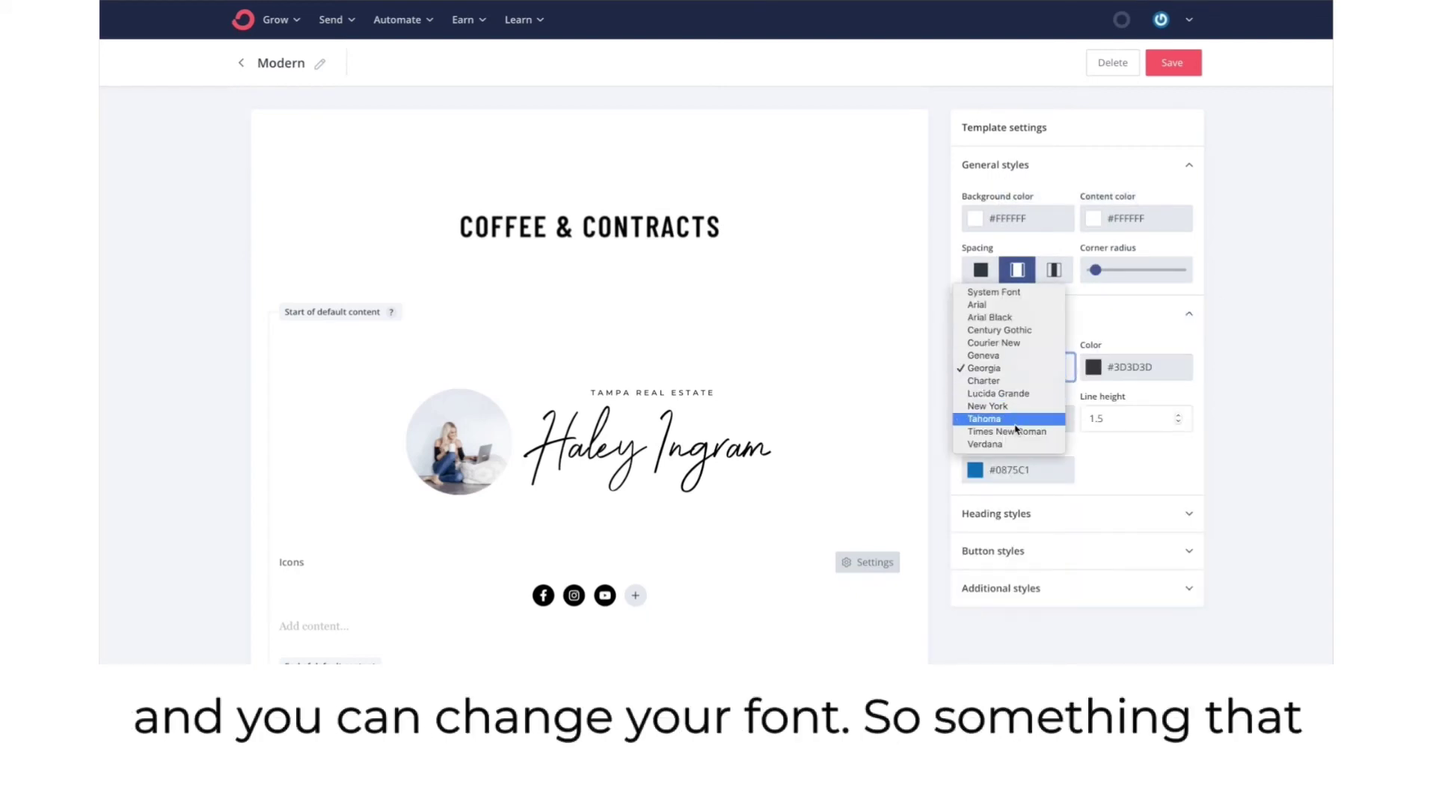
{"action": "left_click", "coordinate": [1184, 438]}
{"action": "scroll", "coordinate": [1238, 429], "scroll_direction": "down", "scroll_amount": 1}
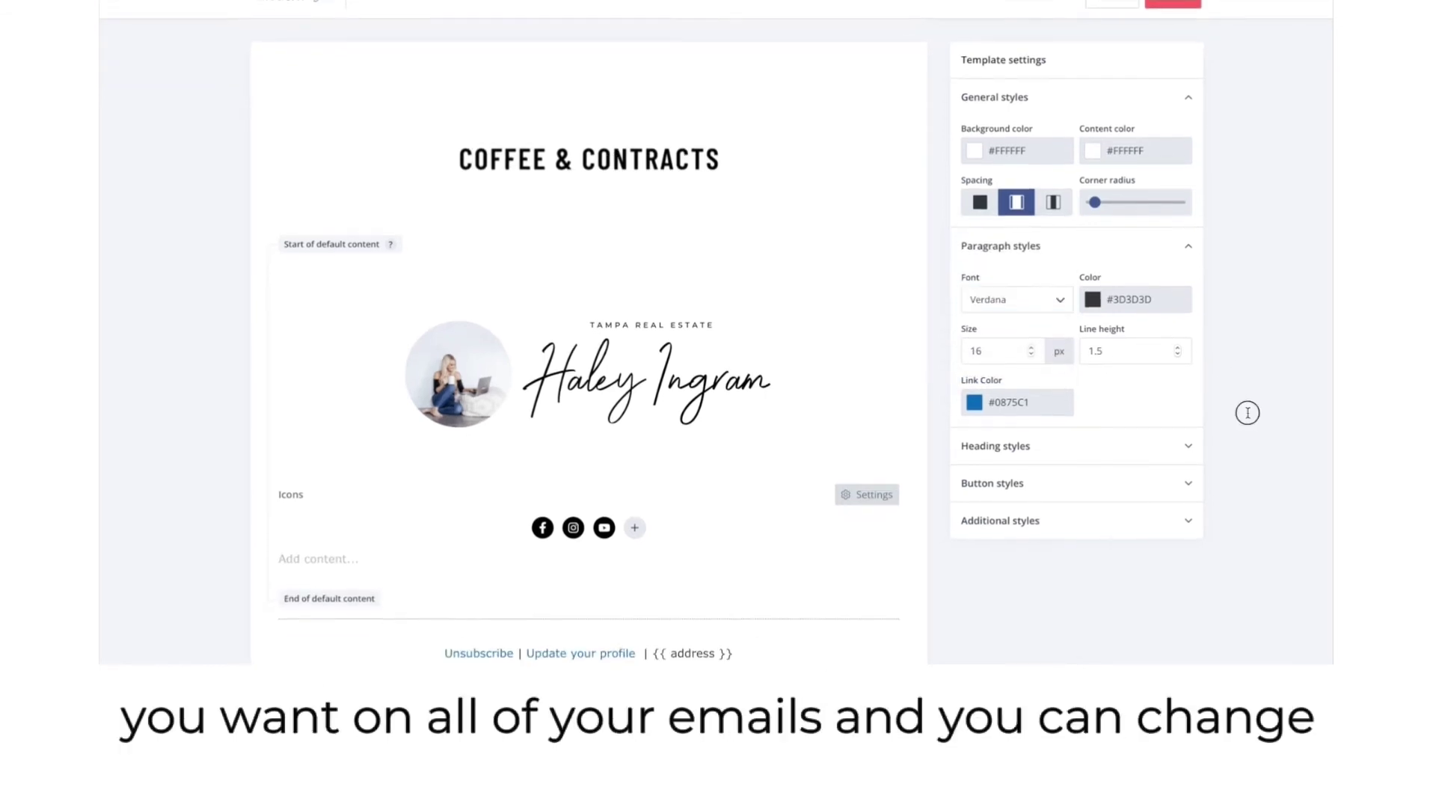
{"action": "left_click", "coordinate": [1014, 410]}
{"action": "left_click_drag", "start_coordinate": [1003, 482], "coordinate": [968, 481]}
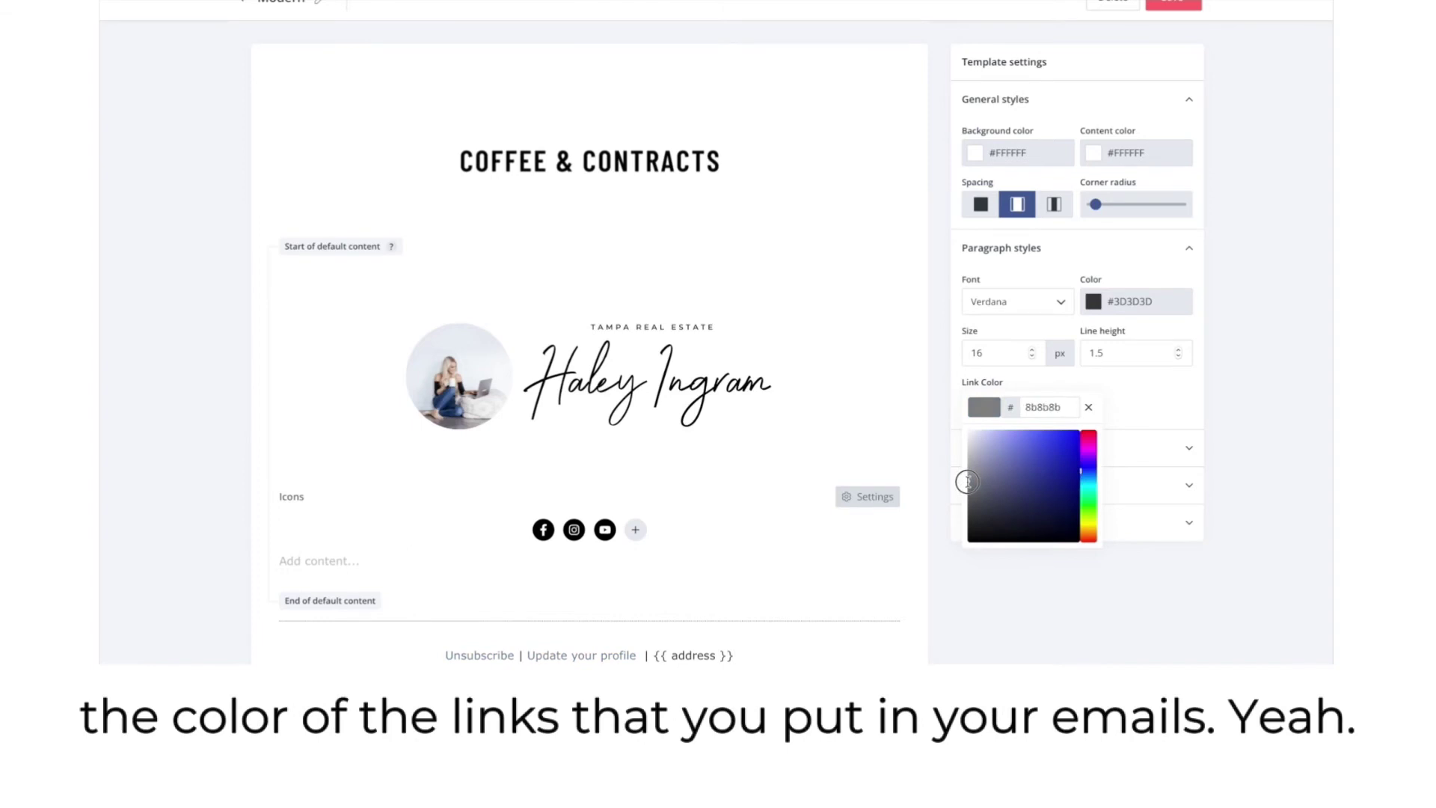
{"action": "left_click", "coordinate": [1244, 446]}
Step: Set the heading font to Verdana and the button background to black #000000
{"action": "left_click", "coordinate": [1154, 456]}
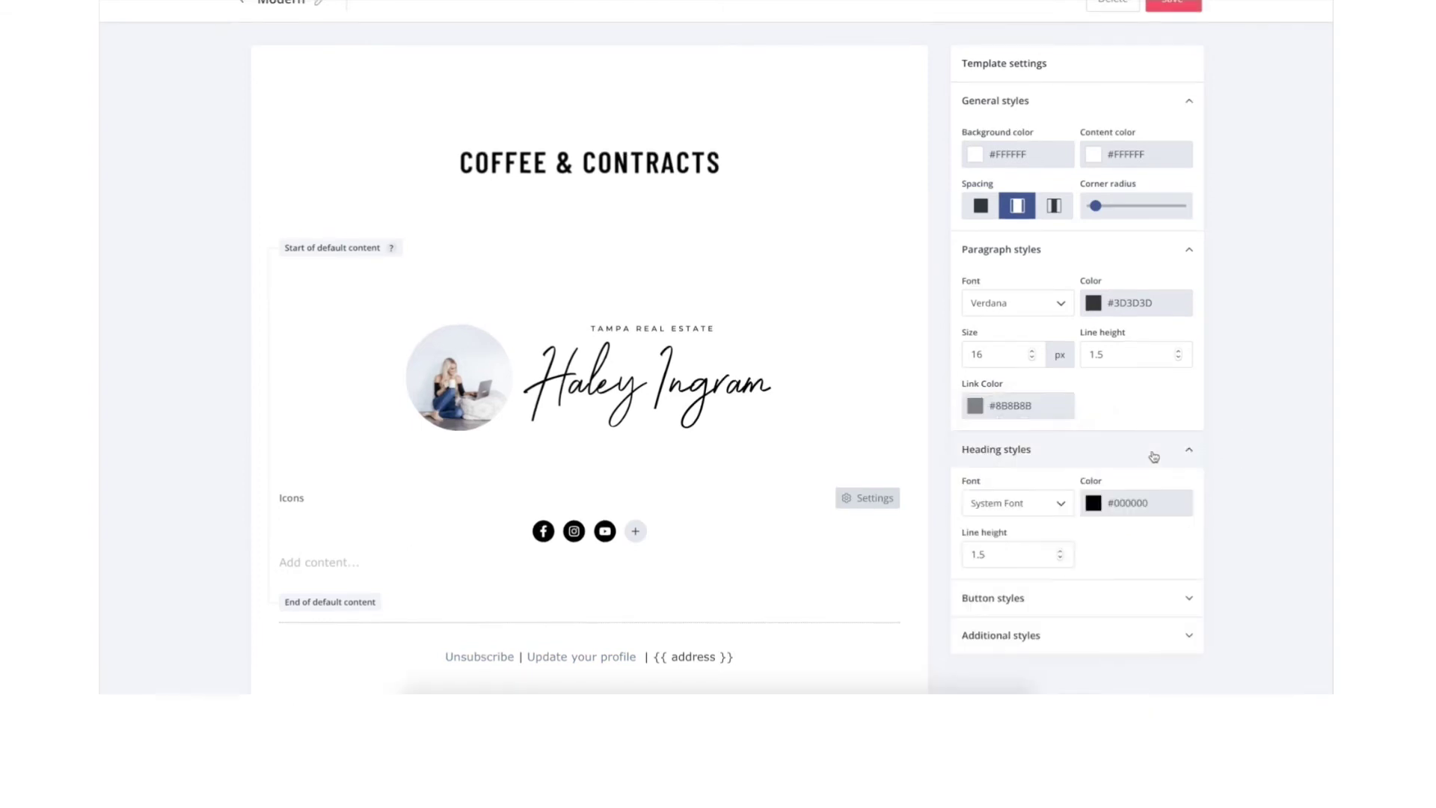
{"action": "scroll", "coordinate": [1182, 458], "scroll_direction": "down", "scroll_amount": 2}
{"action": "left_click", "coordinate": [1018, 498]}
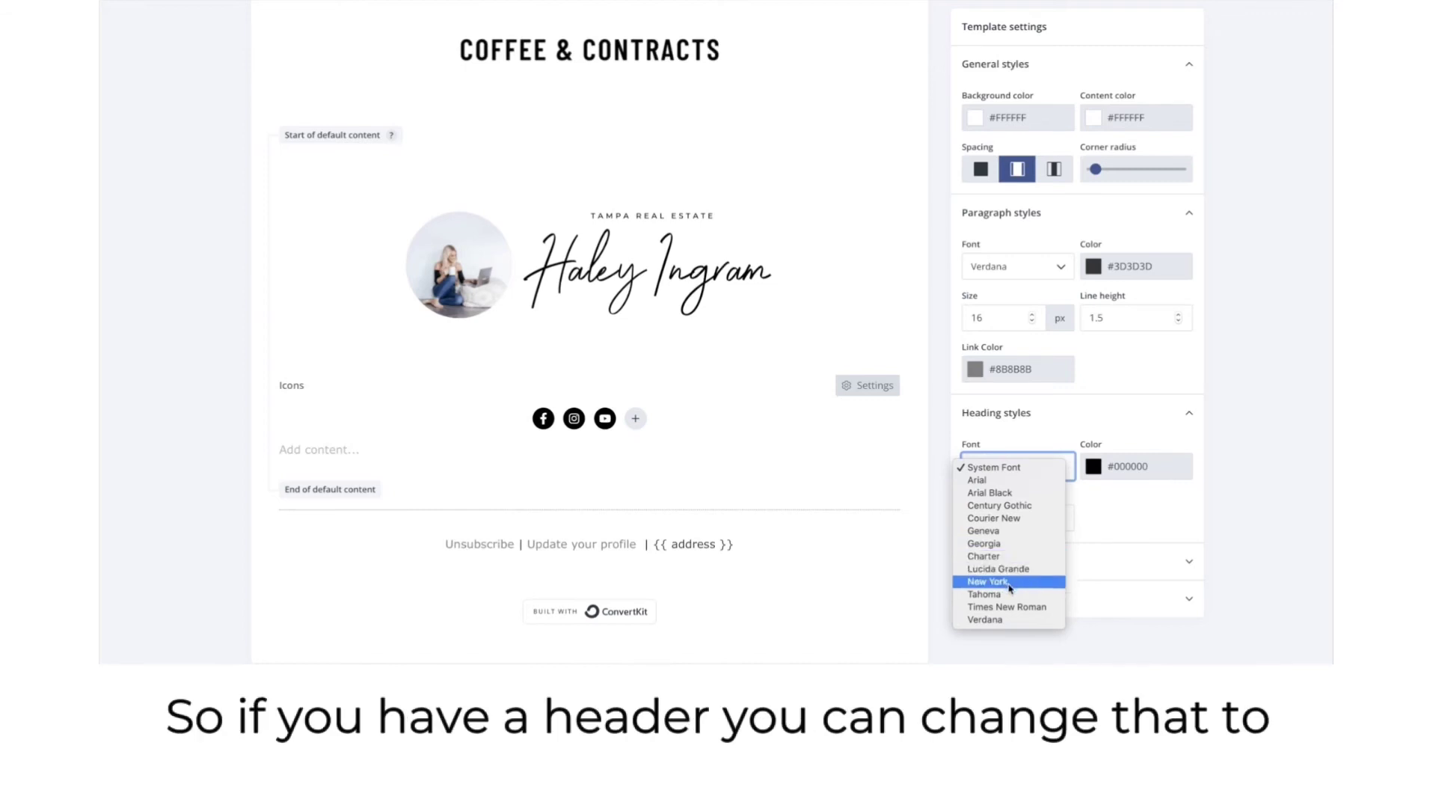
{"action": "left_click", "coordinate": [1001, 620]}
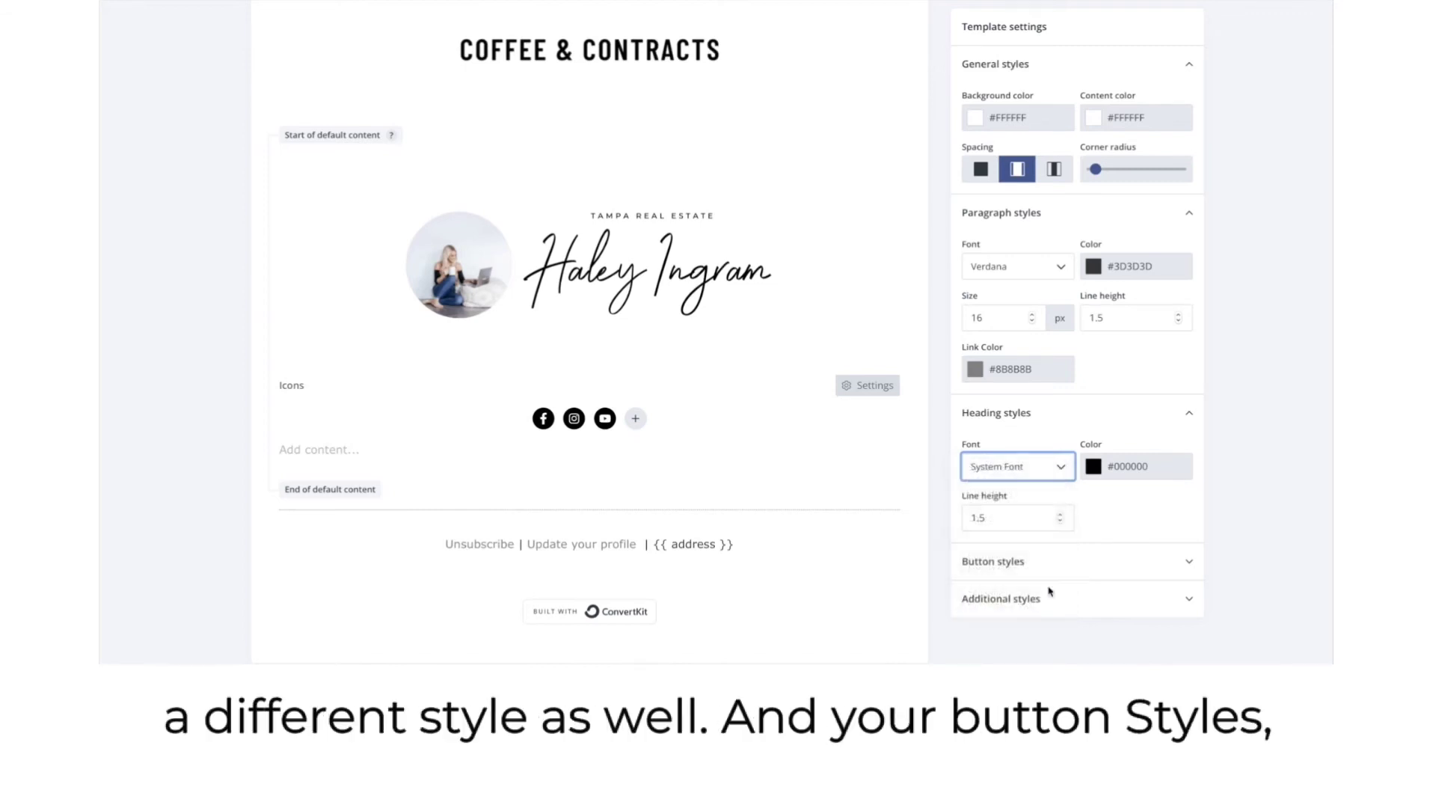
{"action": "left_click", "coordinate": [1145, 562]}
{"action": "left_click", "coordinate": [995, 546]}
{"action": "left_click", "coordinate": [980, 659]}
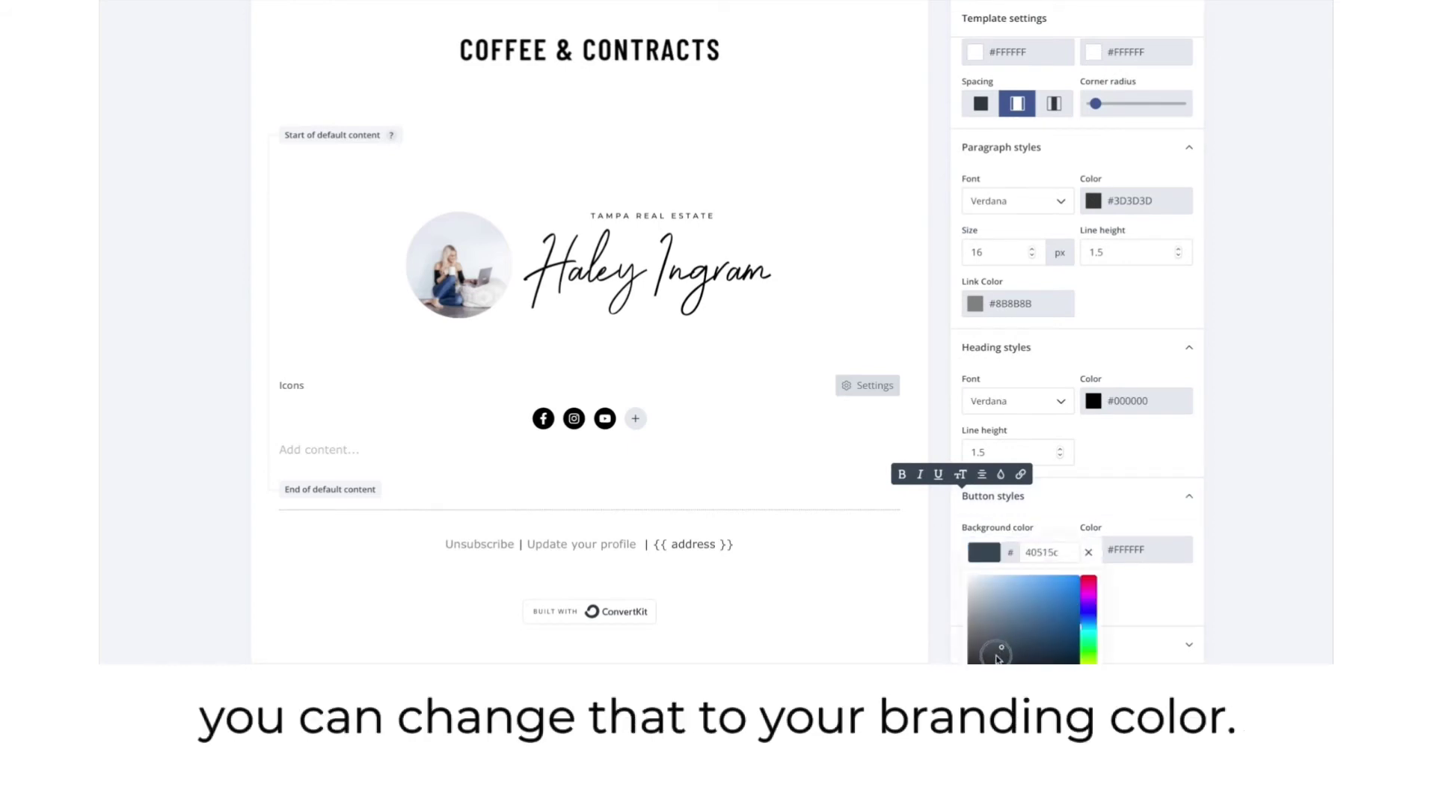
{"action": "left_click", "coordinate": [1272, 535]}
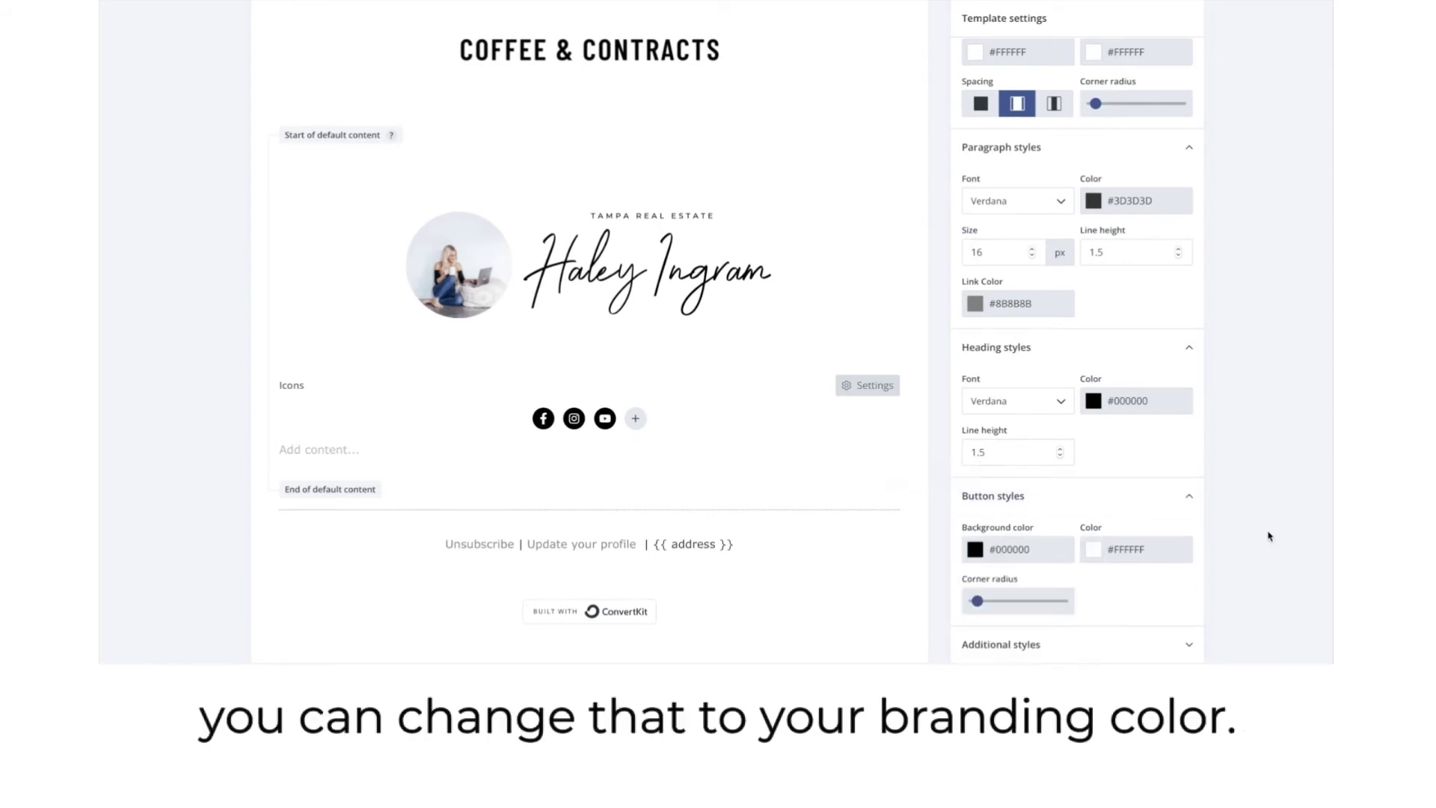
Step: Collapse the button, heading, paragraph, additional and general style sections
{"action": "left_click", "coordinate": [1191, 496]}
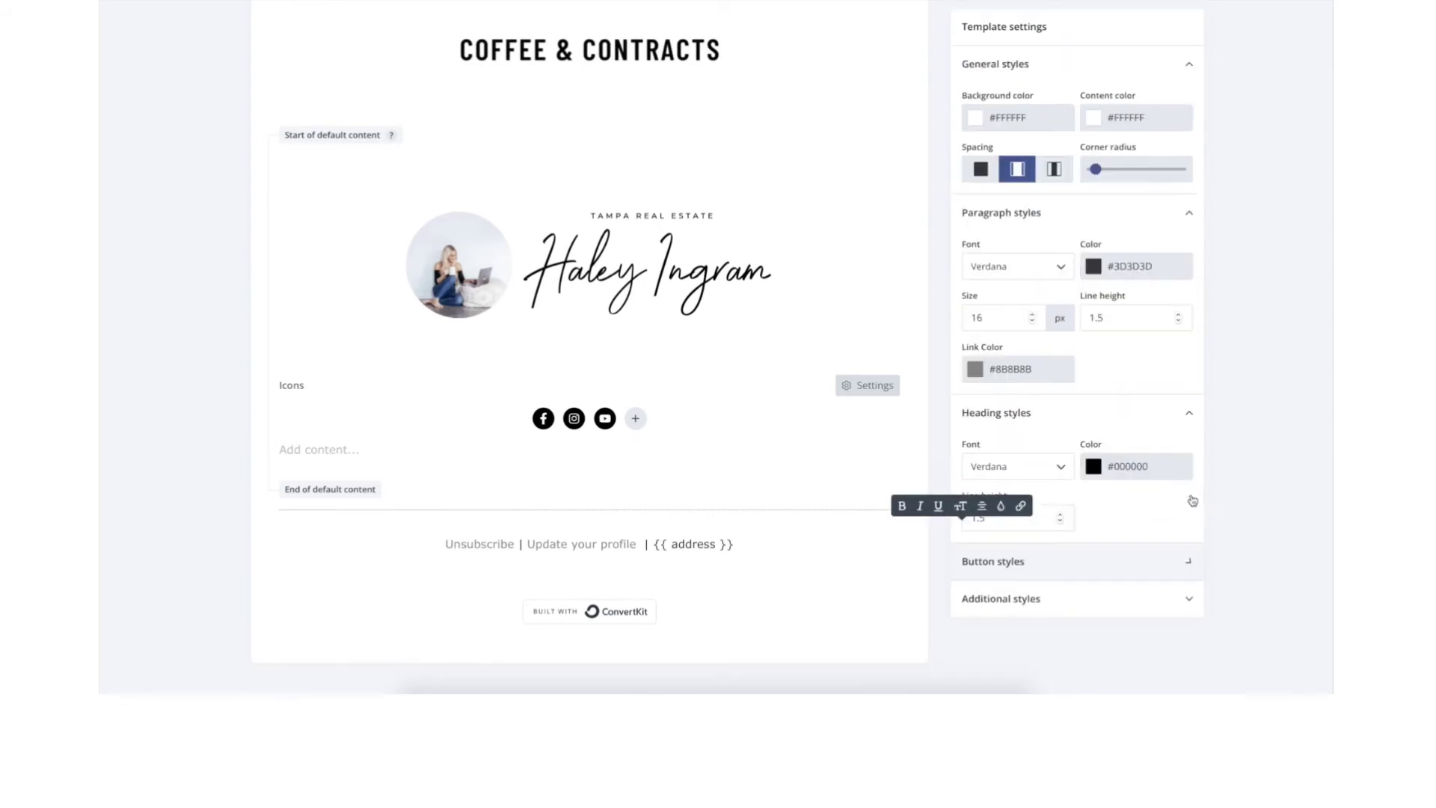
{"action": "left_click", "coordinate": [1189, 415]}
{"action": "left_click", "coordinate": [1192, 488]}
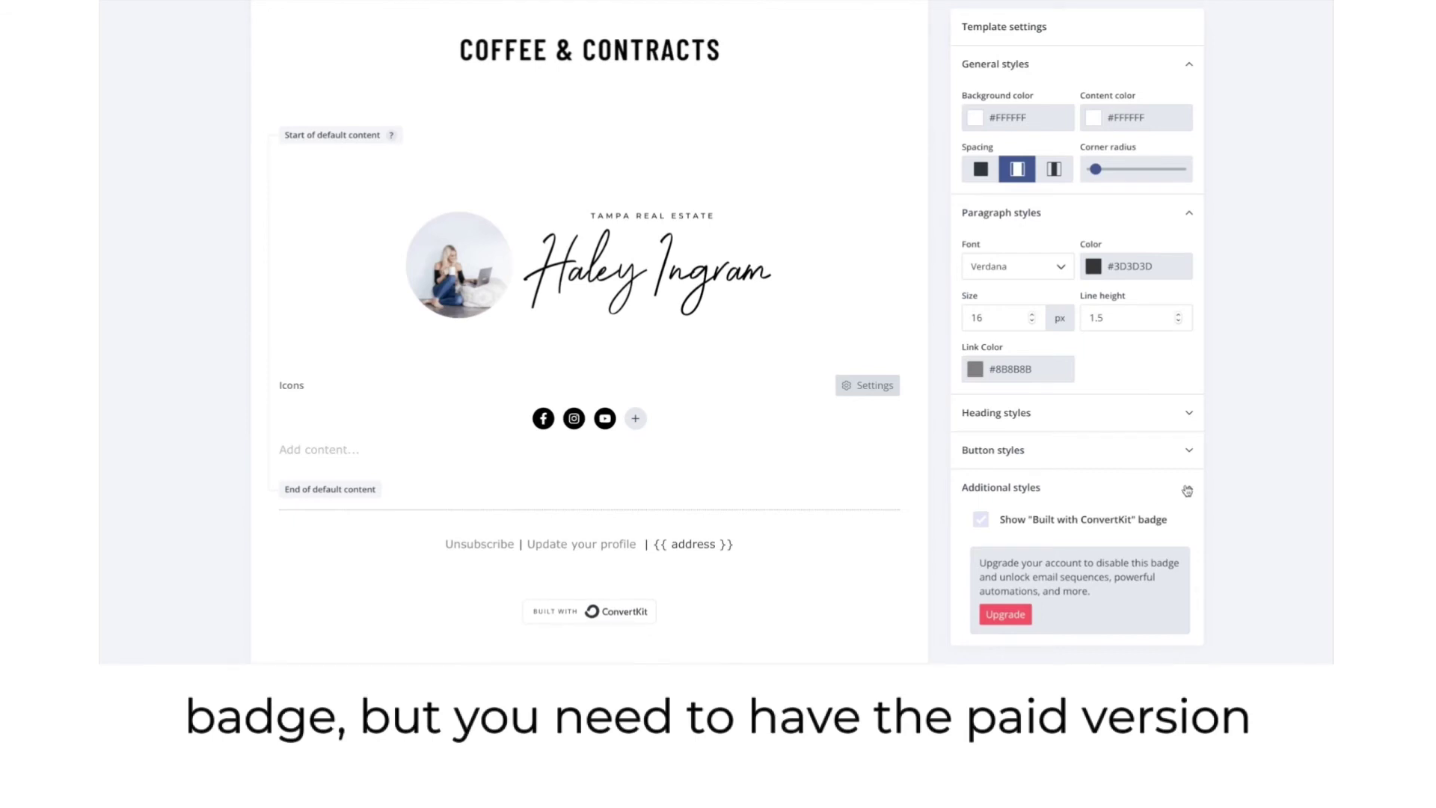
{"action": "left_click", "coordinate": [1187, 490]}
{"action": "left_click", "coordinate": [1190, 218]}
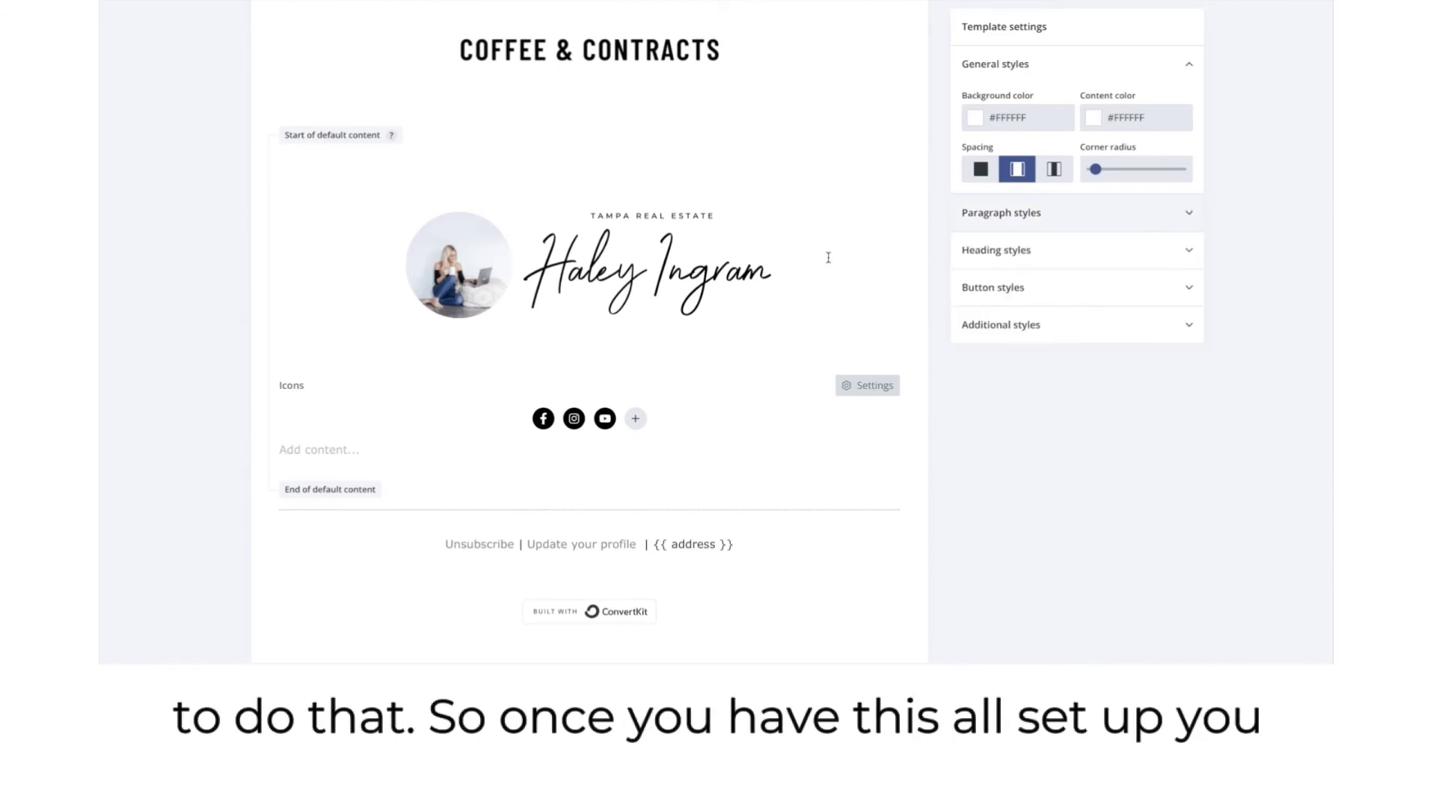
{"action": "scroll", "coordinate": [1234, 124], "scroll_direction": "up", "scroll_amount": 1}
{"action": "left_click", "coordinate": [1188, 96]}
{"action": "scroll", "coordinate": [1170, 127], "scroll_direction": "up", "scroll_amount": 3}
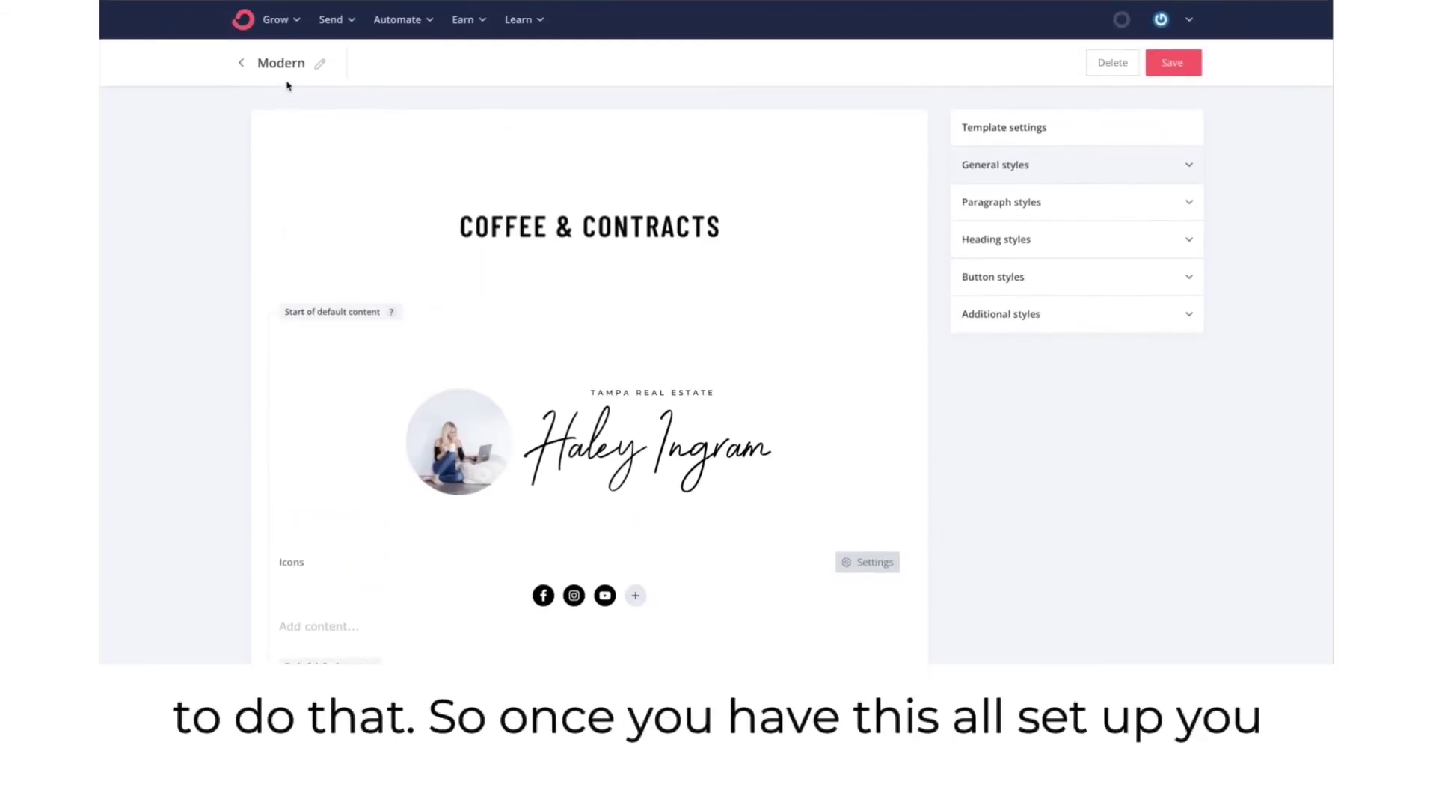
Step: Rename the Modern template to 'New Template', save it, and go to Send > Broadcasts
{"action": "left_click", "coordinate": [318, 63]}
{"action": "double_click", "coordinate": [307, 63]}
{"action": "type", "text": "New Template"}
{"action": "left_click", "coordinate": [1167, 63]}
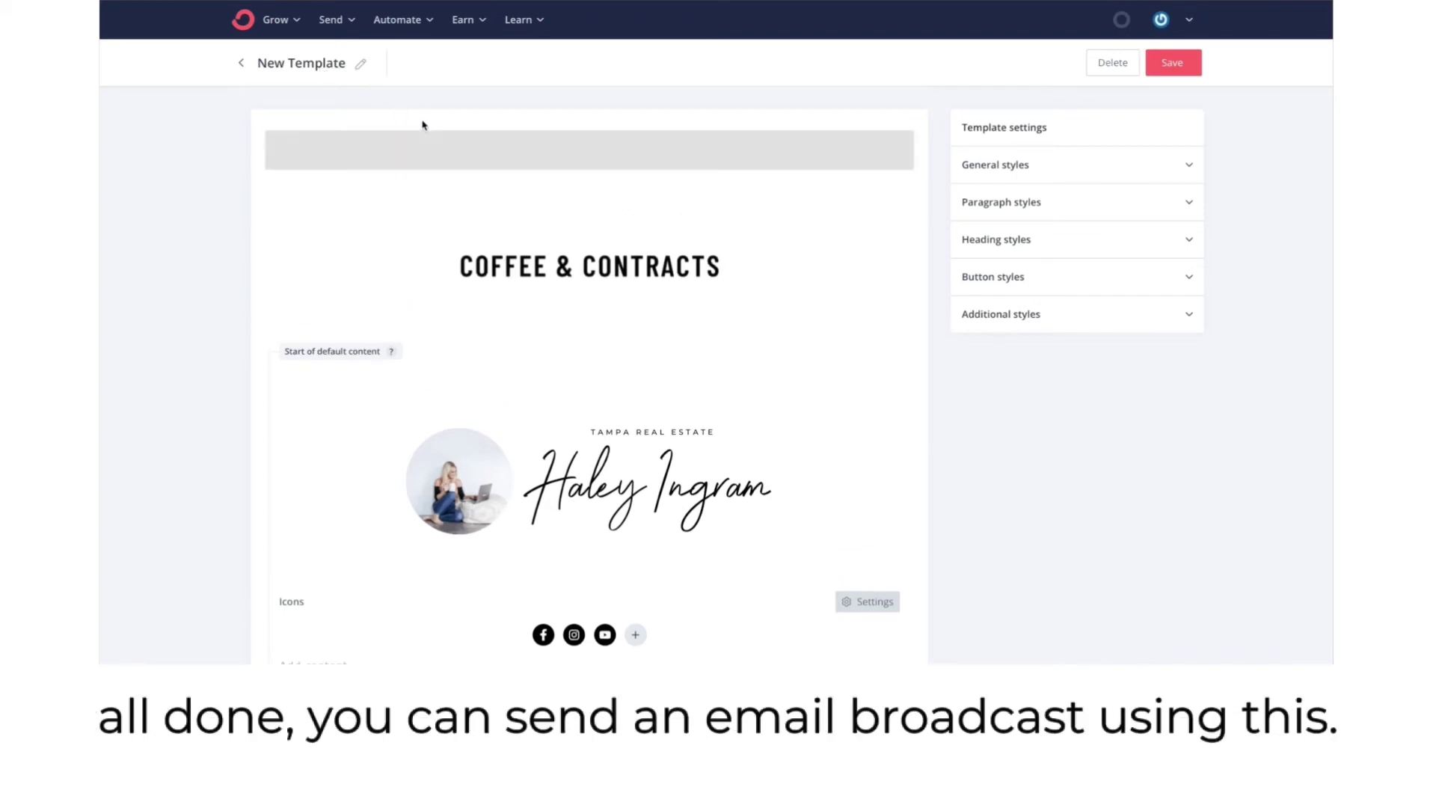
{"action": "left_click", "coordinate": [351, 28]}
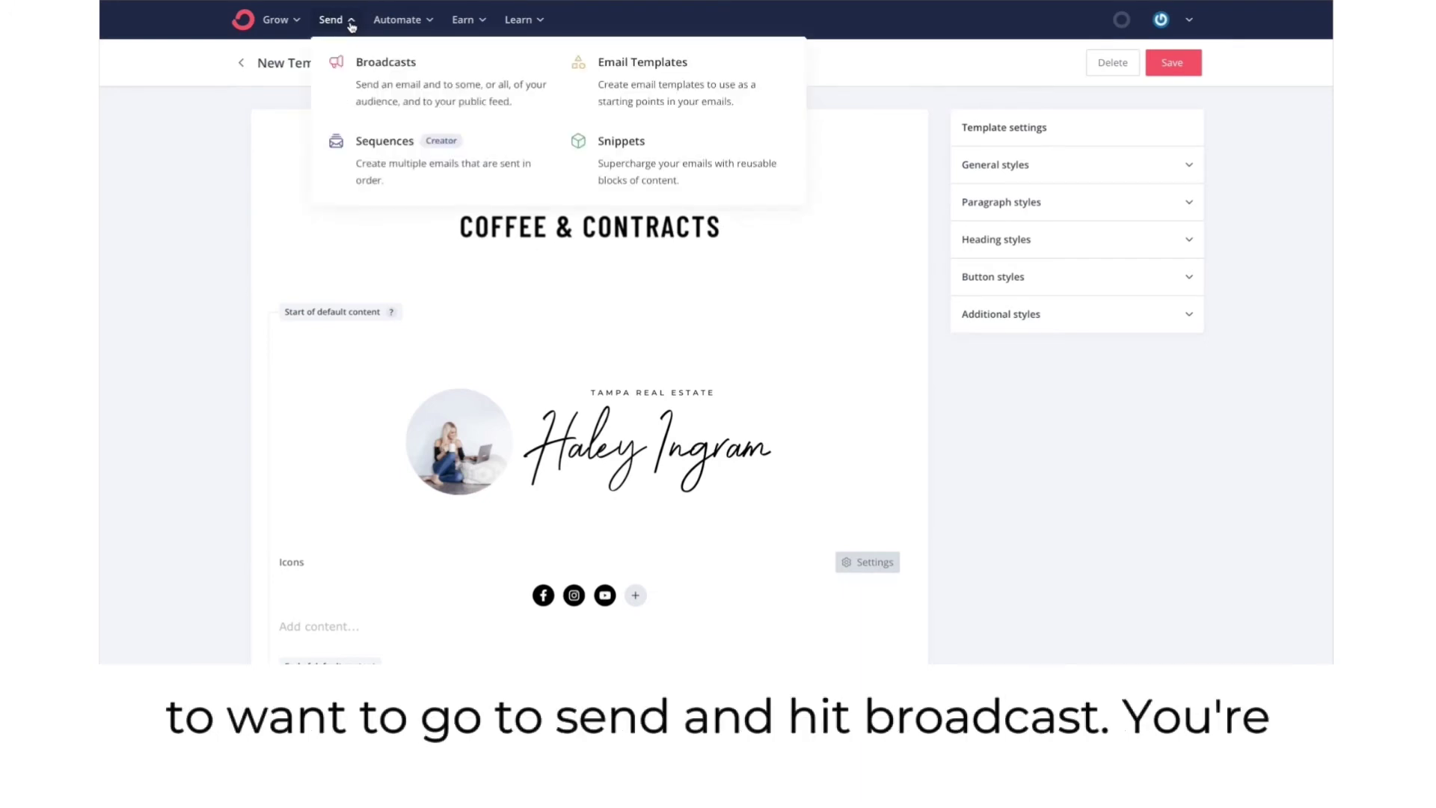
{"action": "left_click", "coordinate": [375, 88]}
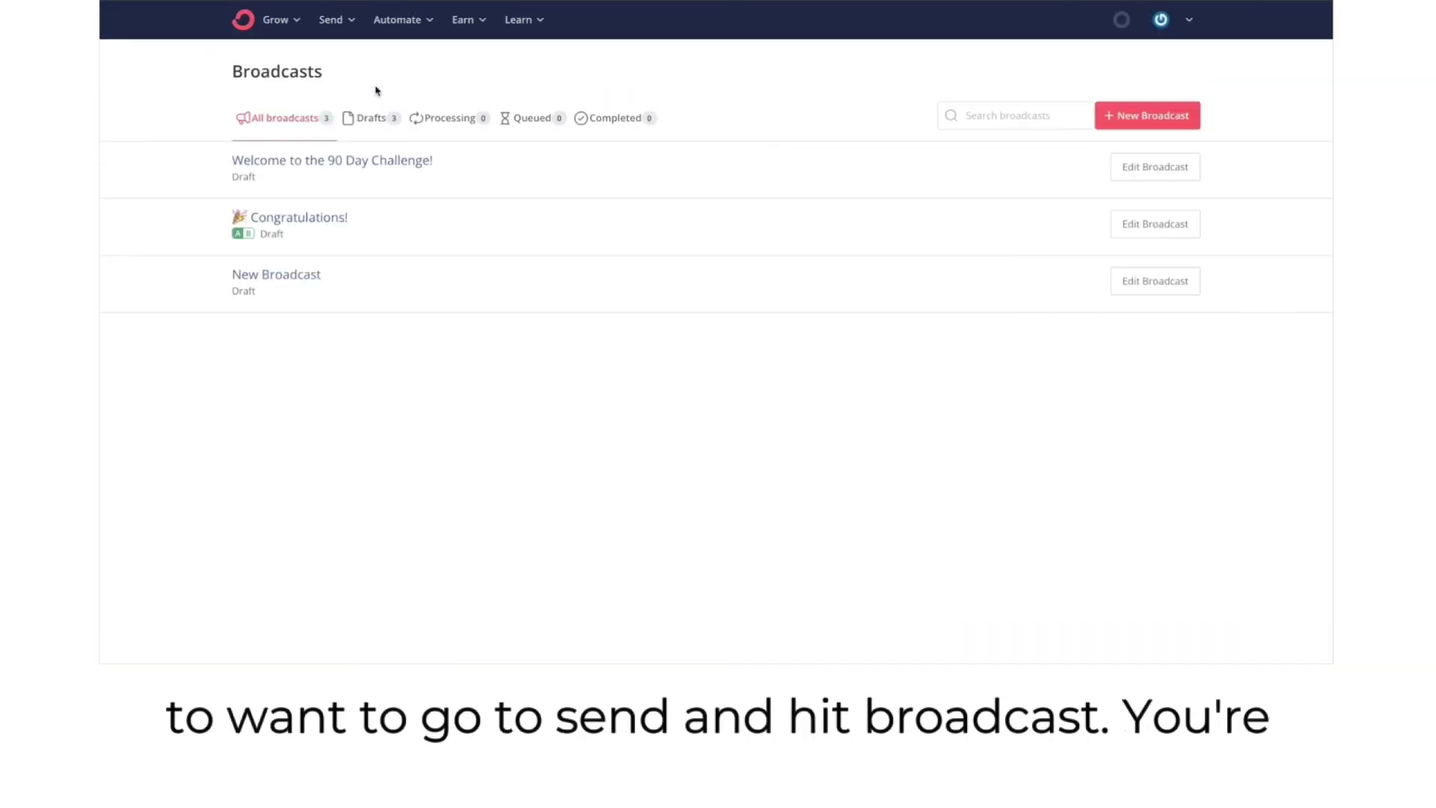
Step: Start a new broadcast and place the caret on the empty line under the heading
{"action": "left_click", "coordinate": [1163, 118]}
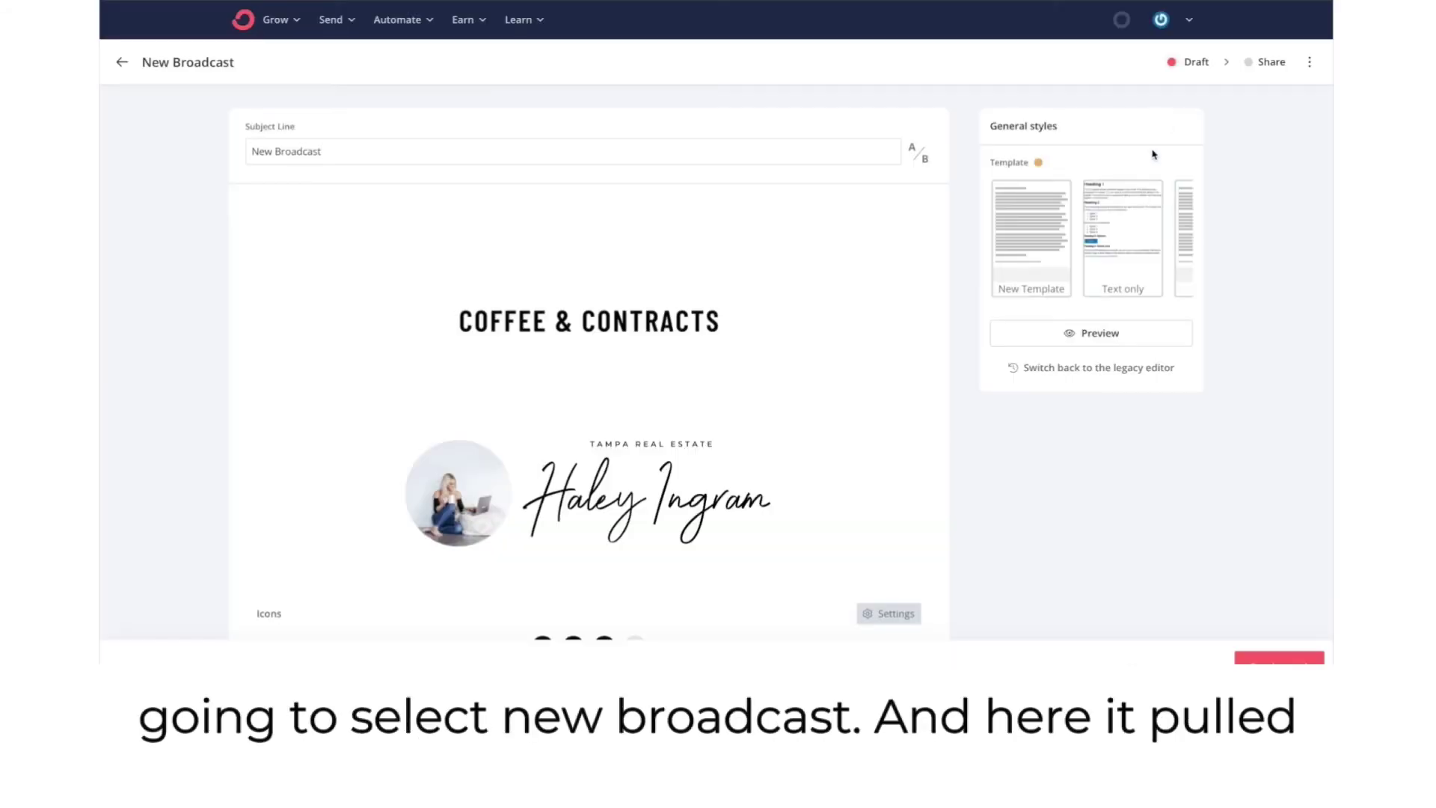
{"action": "scroll", "coordinate": [730, 387], "scroll_direction": "down", "scroll_amount": 1}
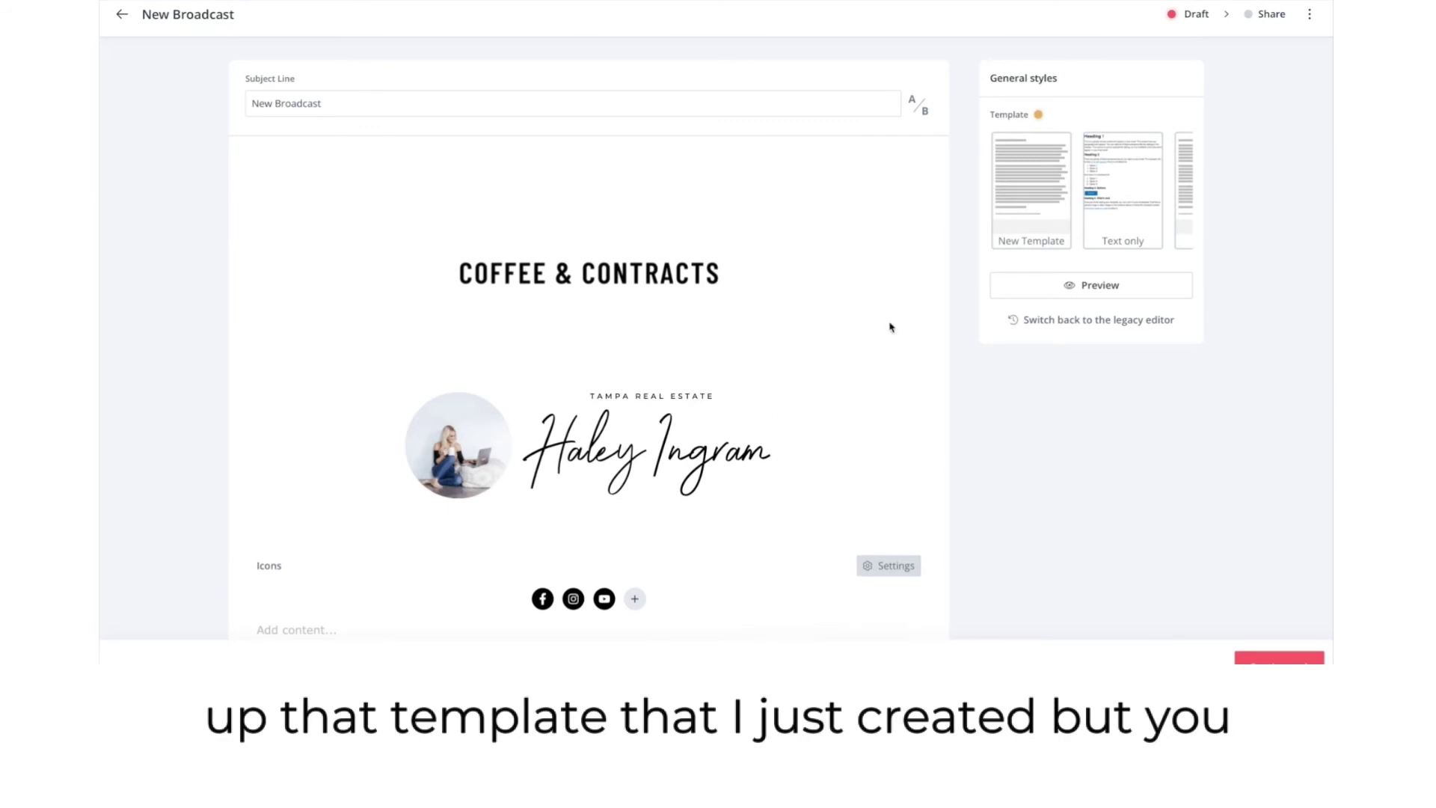
{"action": "scroll", "coordinate": [1073, 207], "scroll_direction": "right", "scroll_amount": 2}
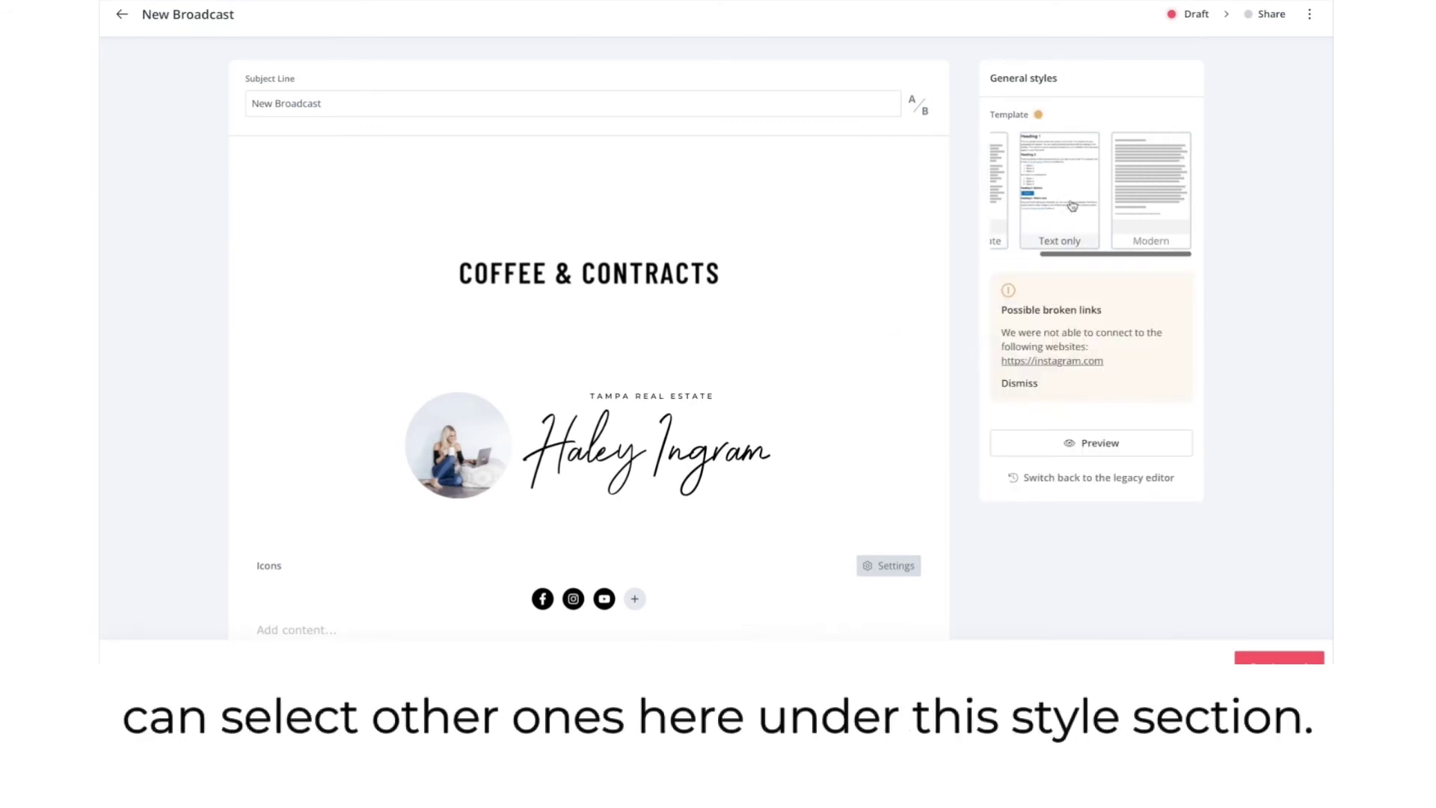
{"action": "scroll", "coordinate": [1073, 206], "scroll_direction": "left", "scroll_amount": 2}
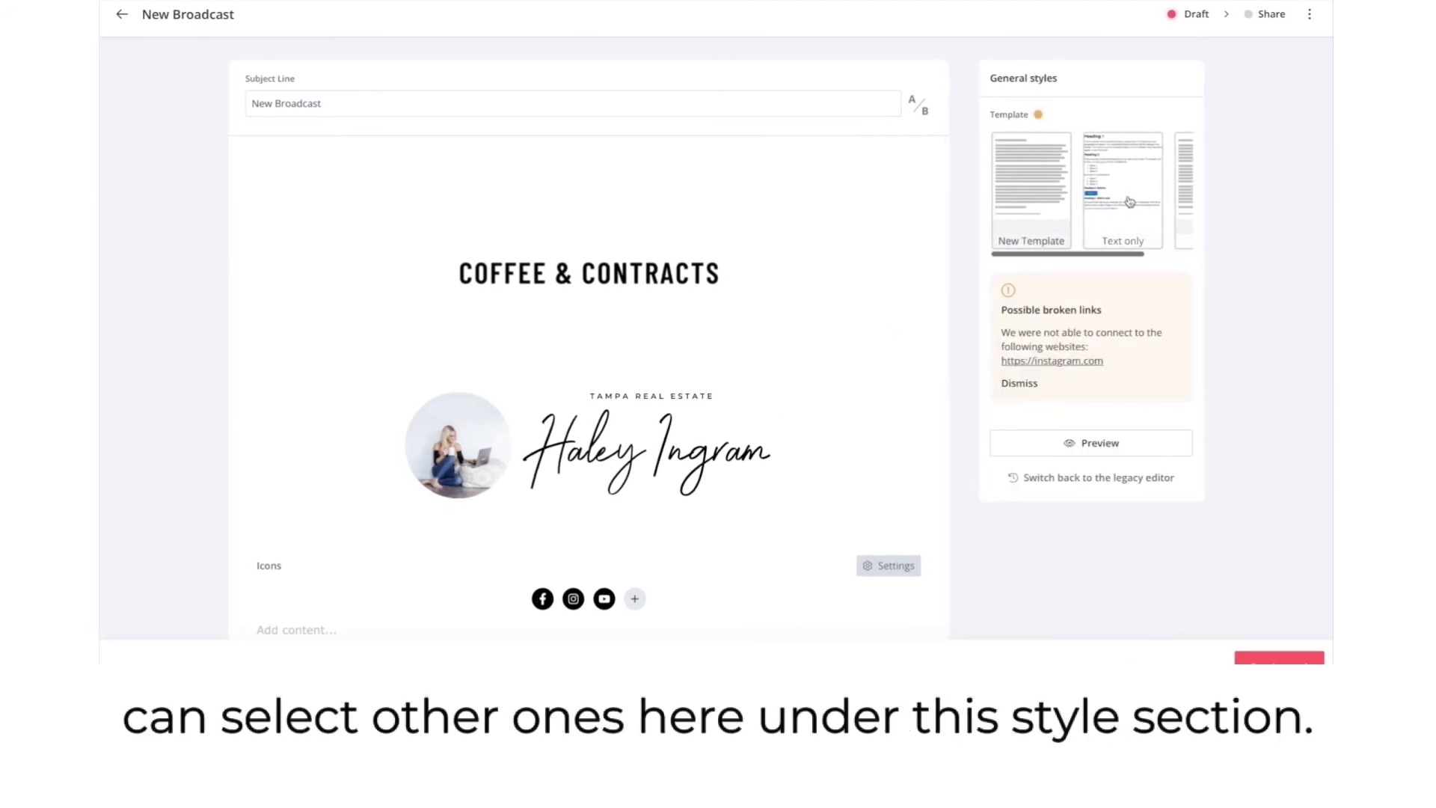
{"action": "scroll", "coordinate": [693, 311], "scroll_direction": "down", "scroll_amount": 2}
{"action": "left_click", "coordinate": [575, 253]}
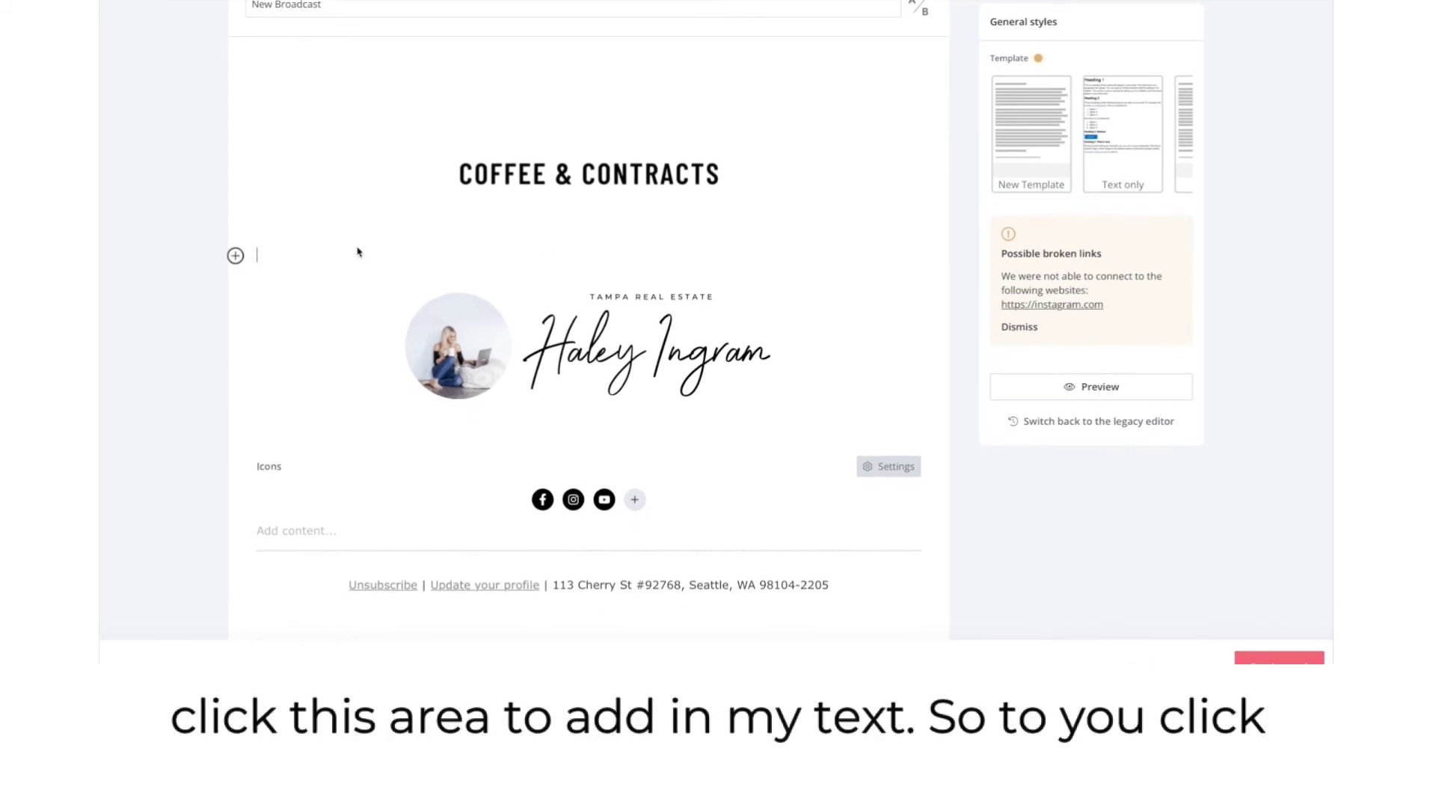
Step: Write the greeting 'Hi' with a first-name personalization and comma, followed by a new line
{"action": "left_click", "coordinate": [236, 257]}
{"action": "scroll", "coordinate": [267, 342], "scroll_direction": "down", "scroll_amount": 3}
{"action": "scroll", "coordinate": [269, 336], "scroll_direction": "down", "scroll_amount": 2}
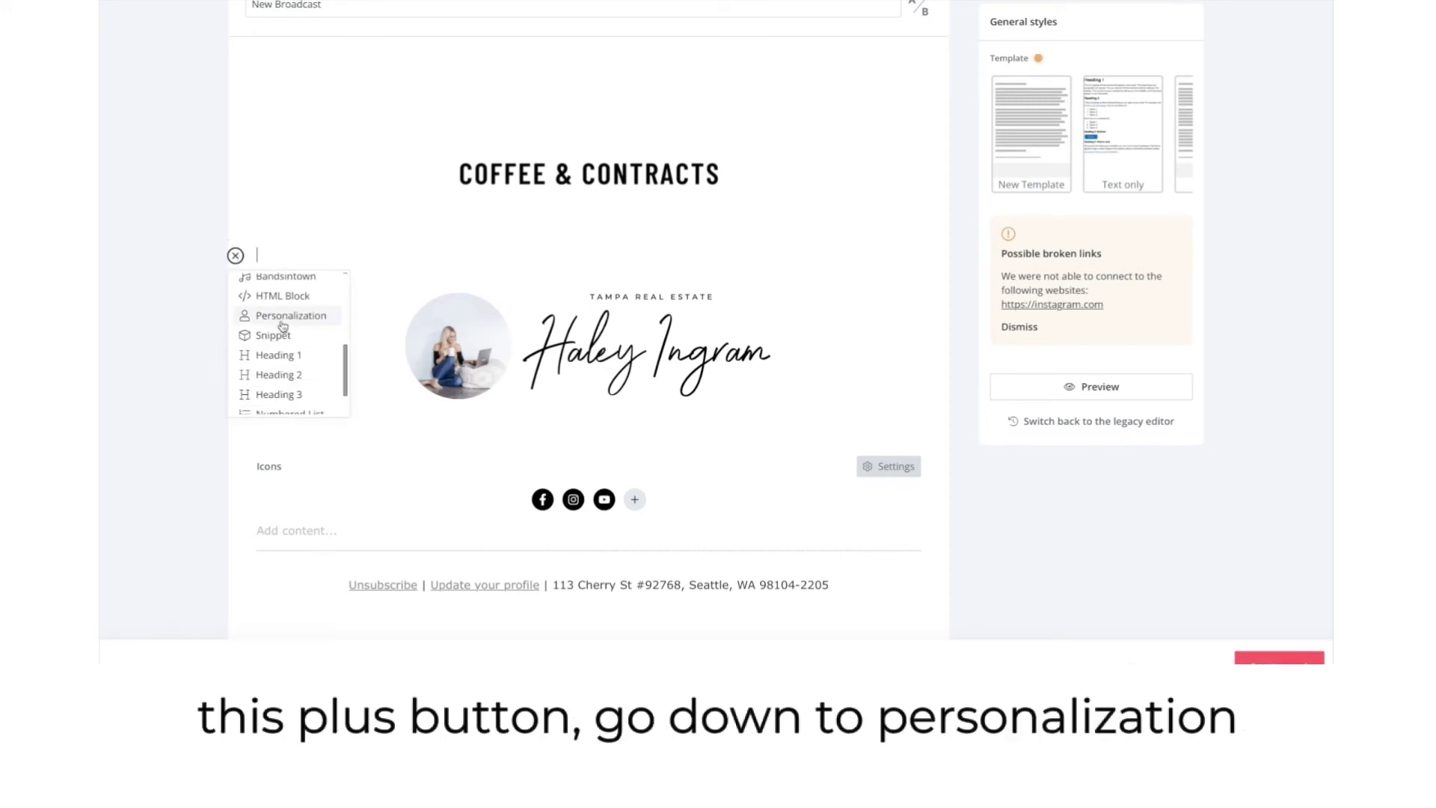
{"action": "left_click", "coordinate": [281, 323]}
{"action": "left_click", "coordinate": [578, 253]}
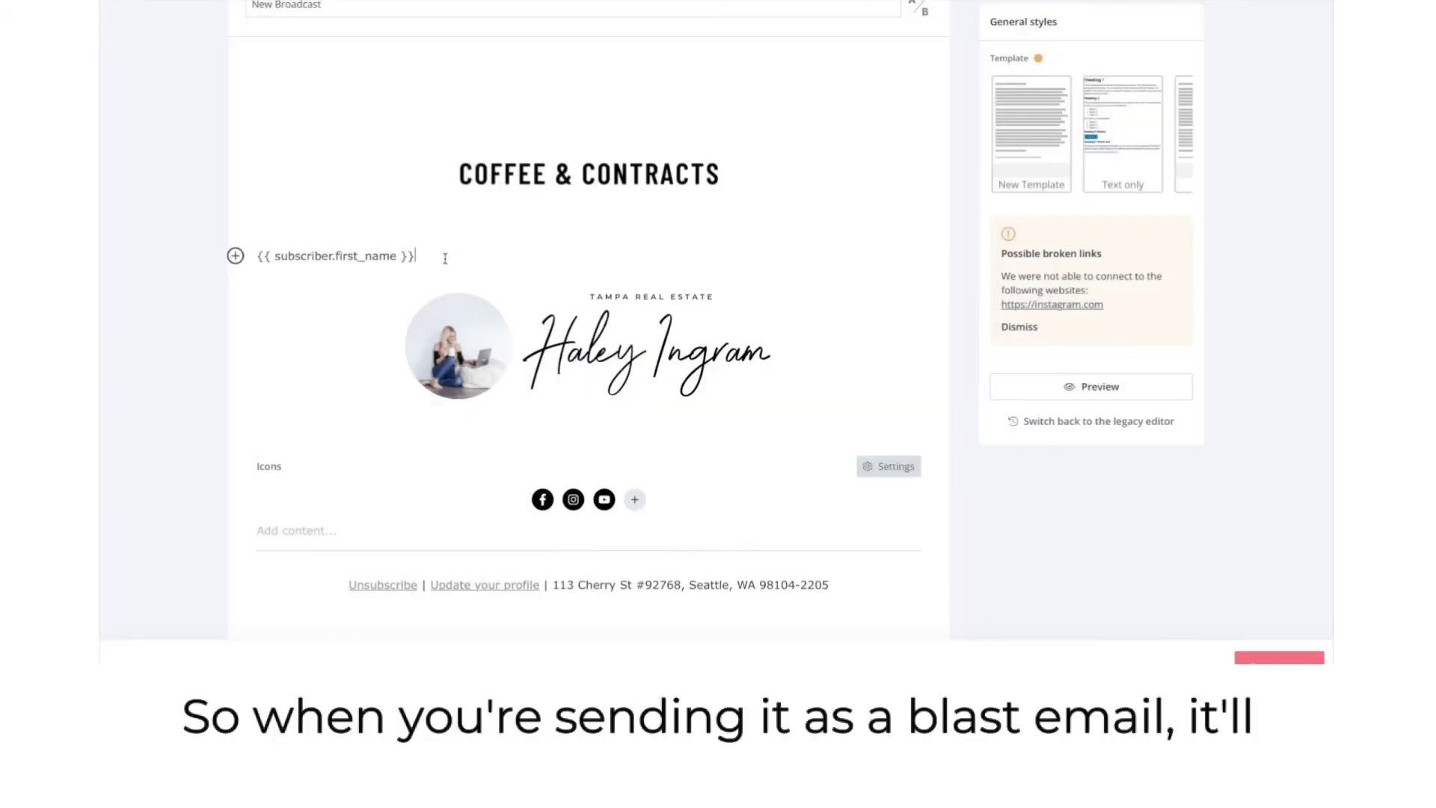
{"action": "left_click", "coordinate": [258, 255]}
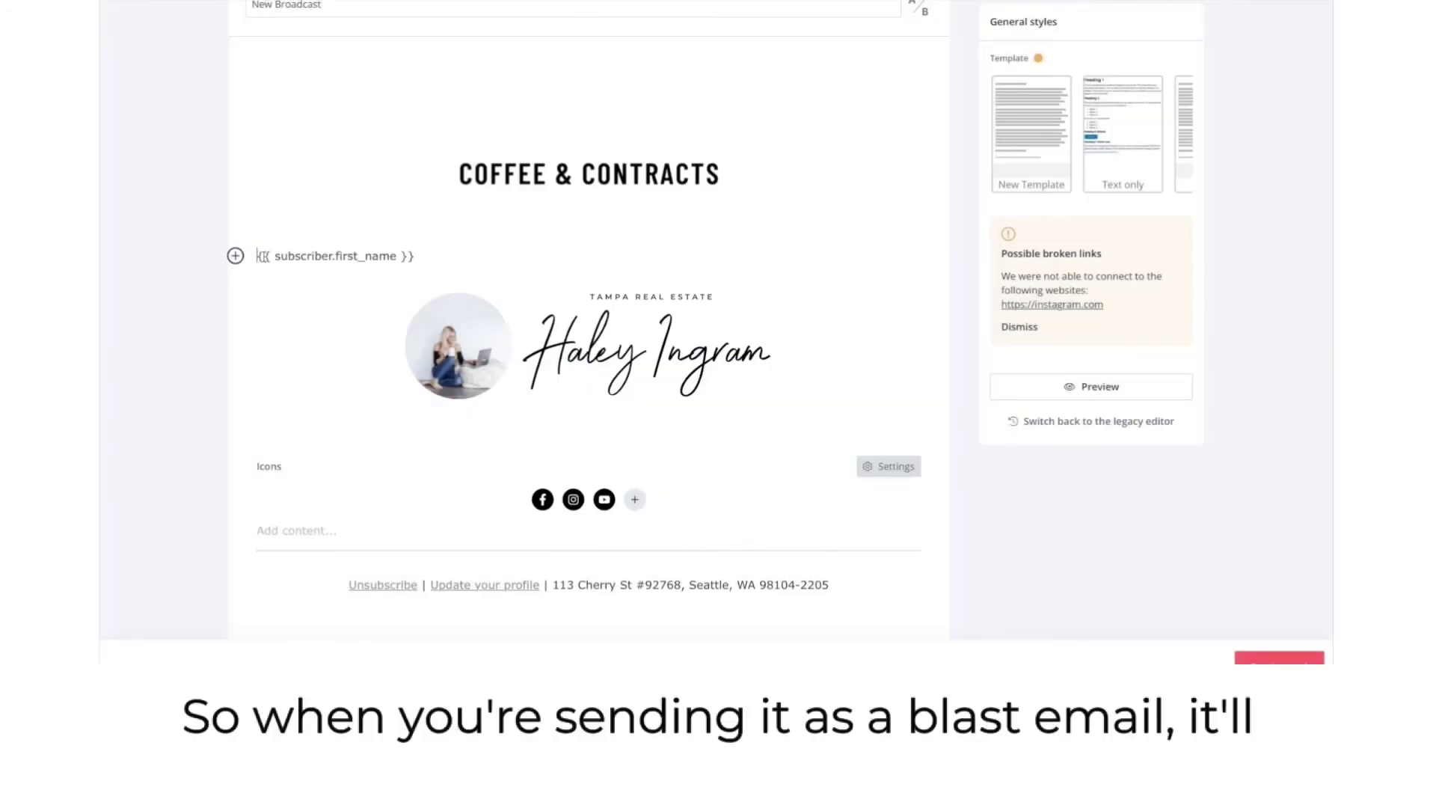
{"action": "type", "text": "Hi"}
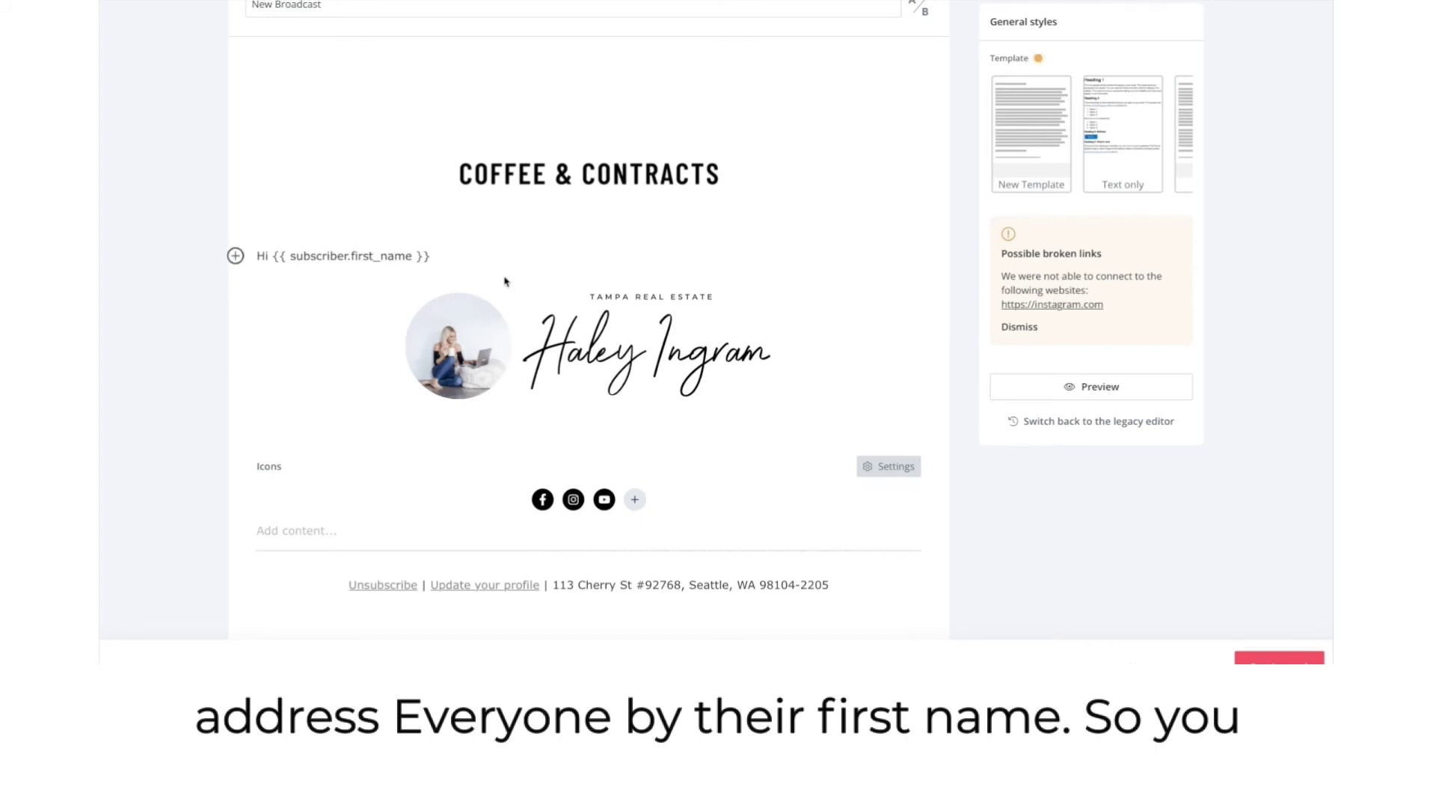
{"action": "left_click", "coordinate": [461, 258]}
{"action": "type", "text": ","}
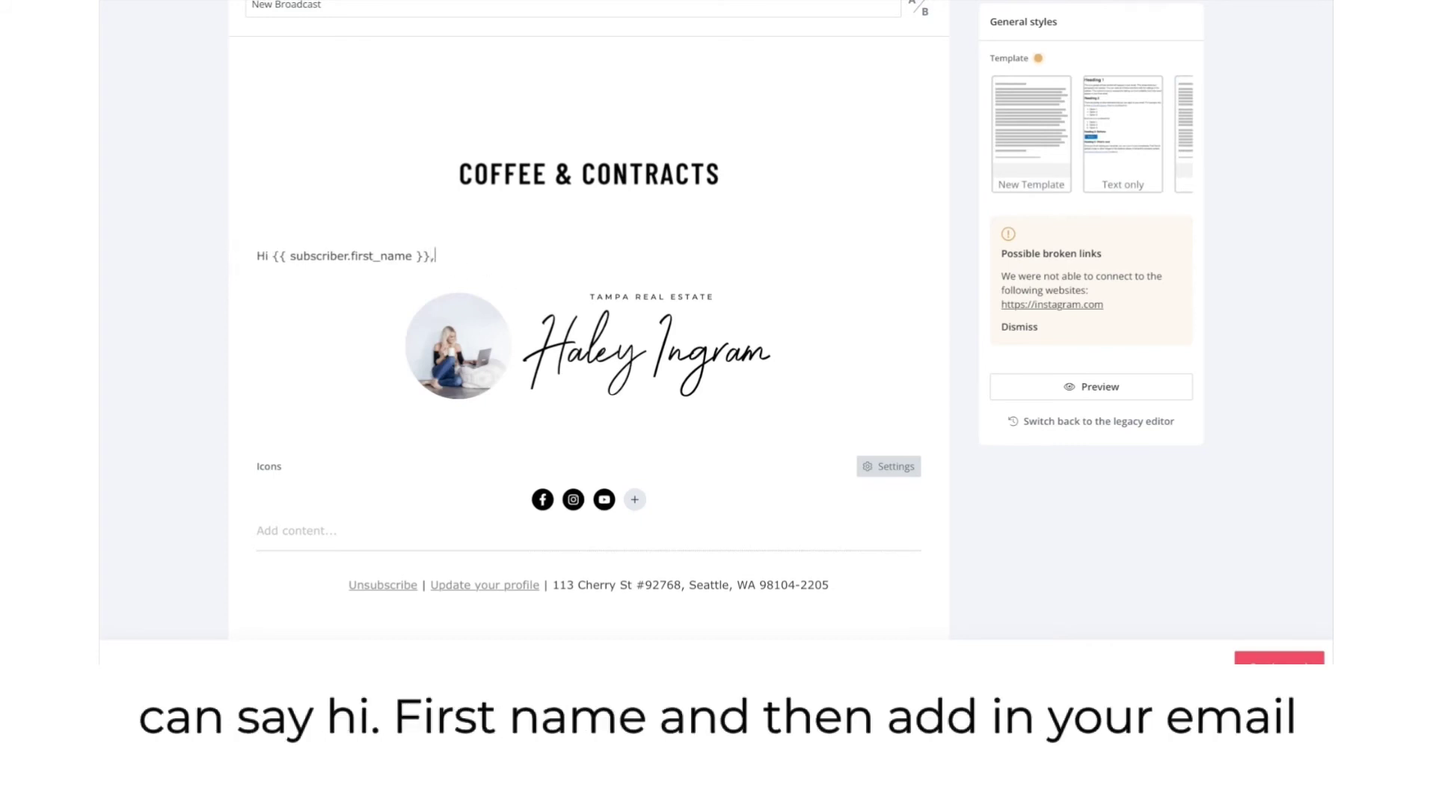
{"action": "key", "text": "Return"}
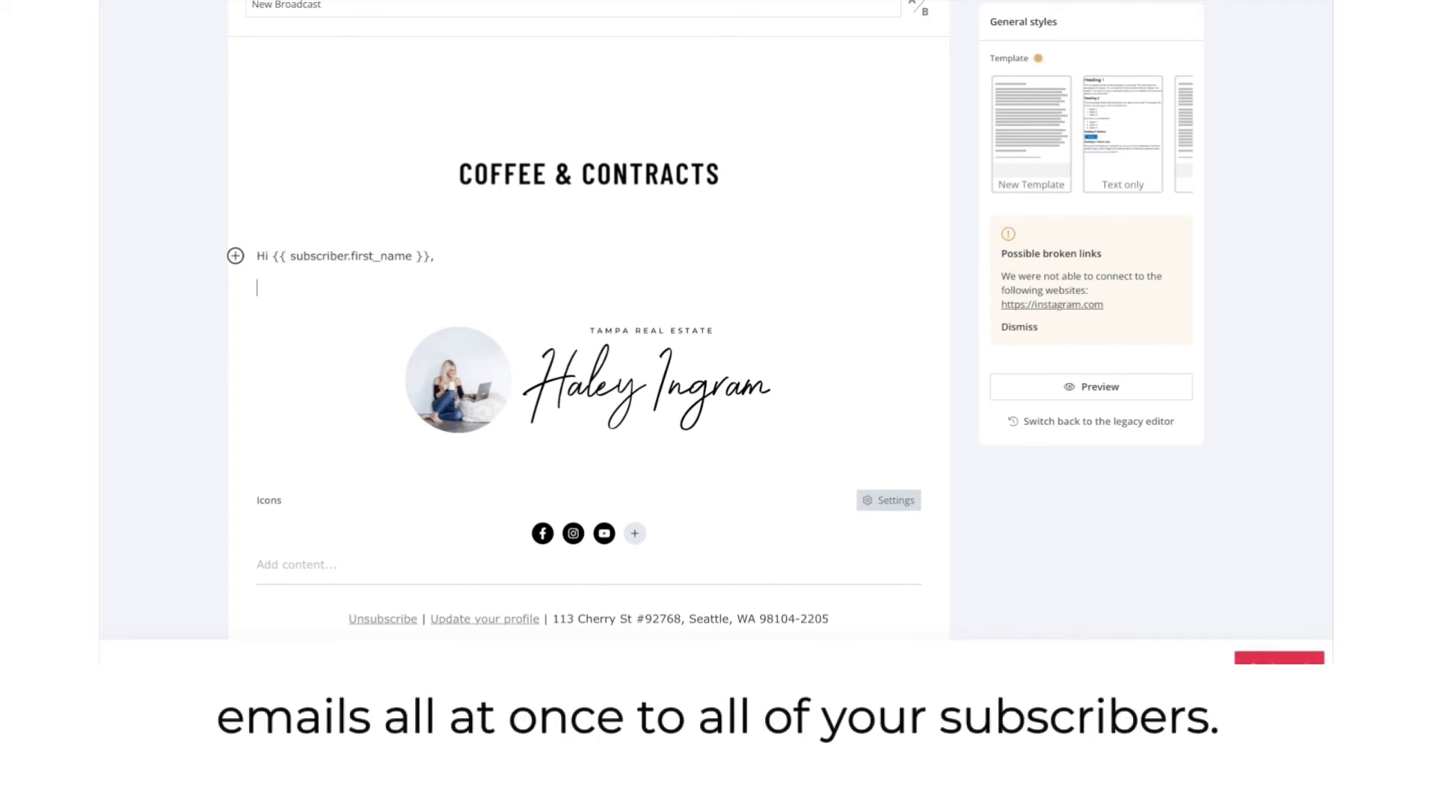
Step: Change the broadcast's subject line to 'New Email!'
{"action": "scroll", "coordinate": [1003, 471], "scroll_direction": "up", "scroll_amount": 3}
{"action": "triple_click", "coordinate": [296, 114]}
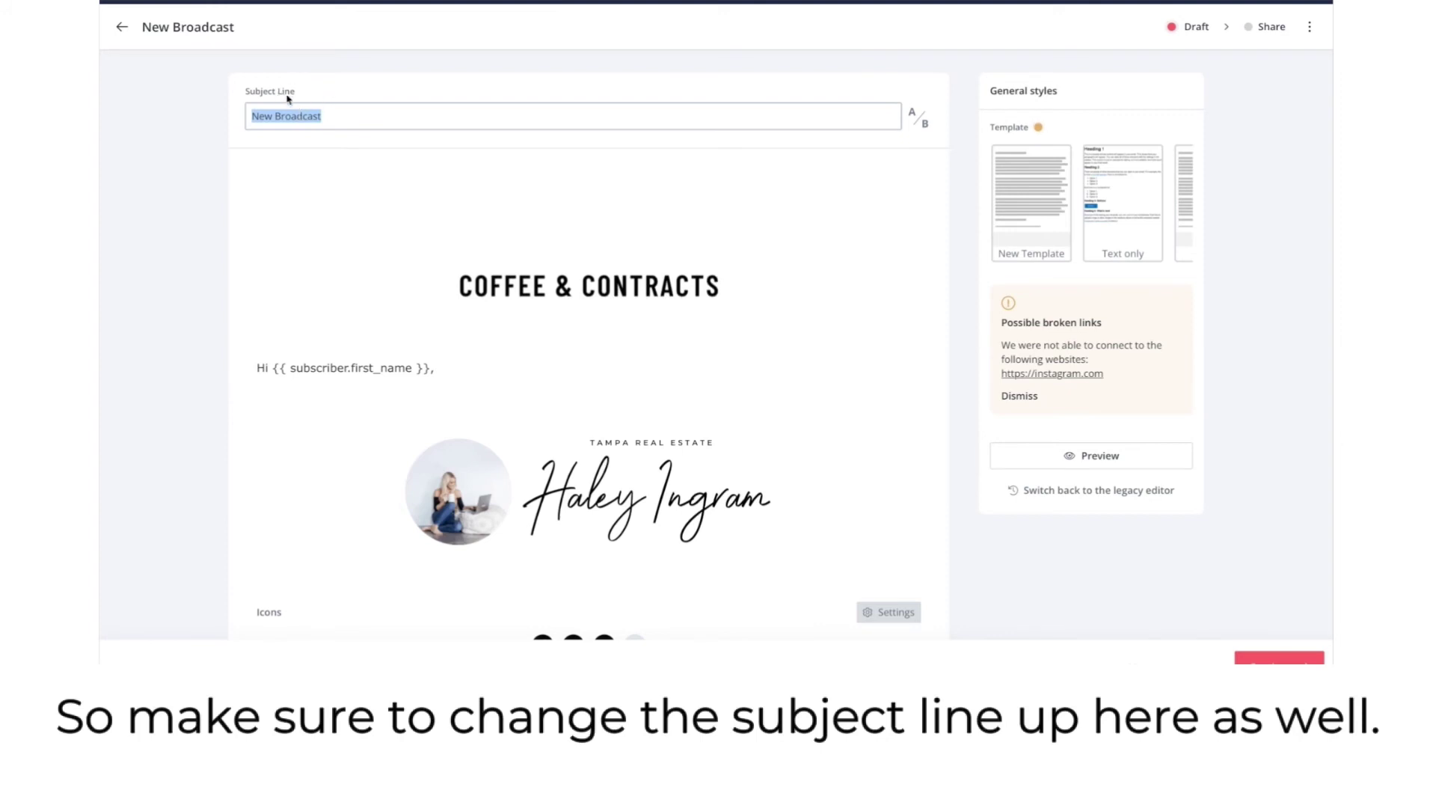
{"action": "type", "text": "New Email!"}
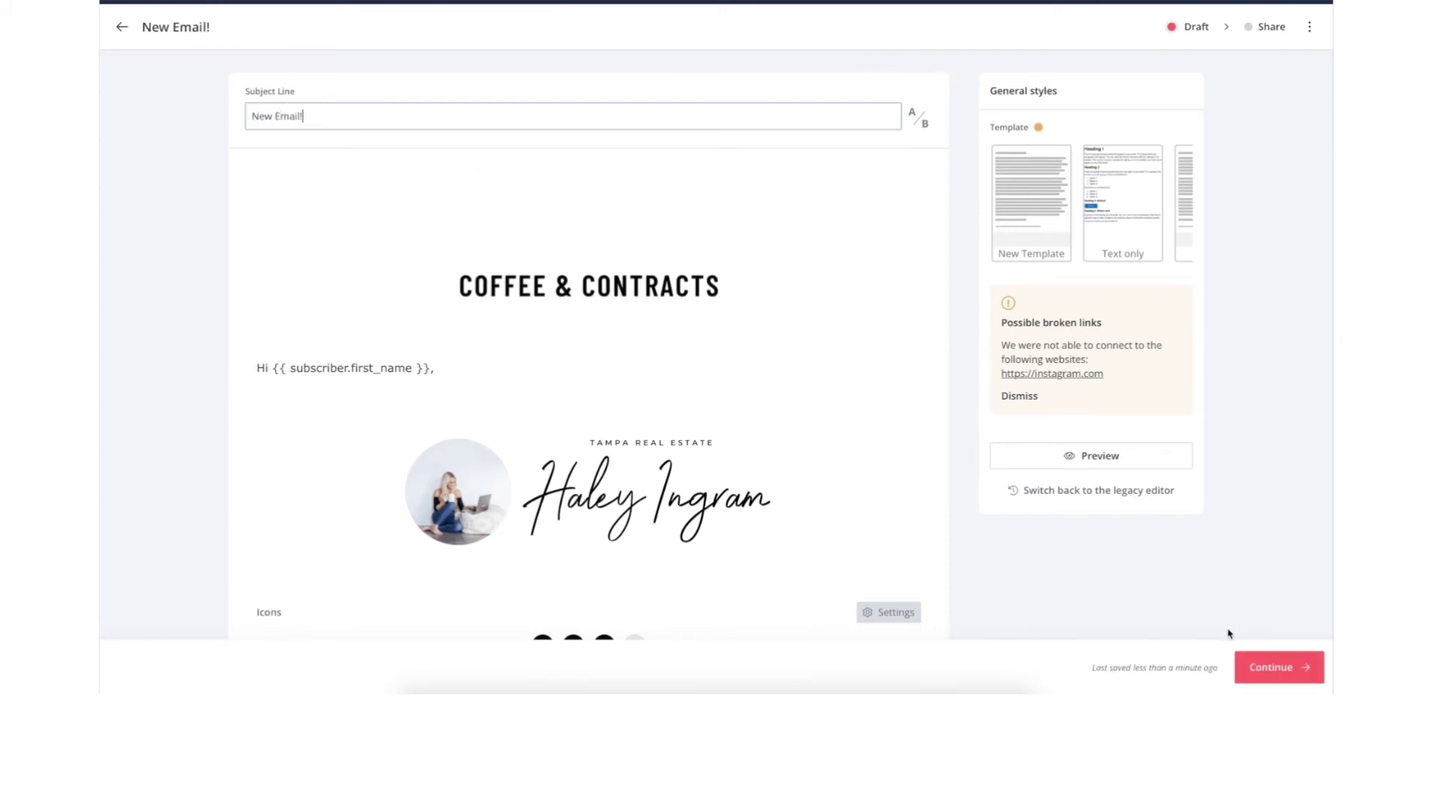
{"action": "left_click", "coordinate": [1274, 666]}
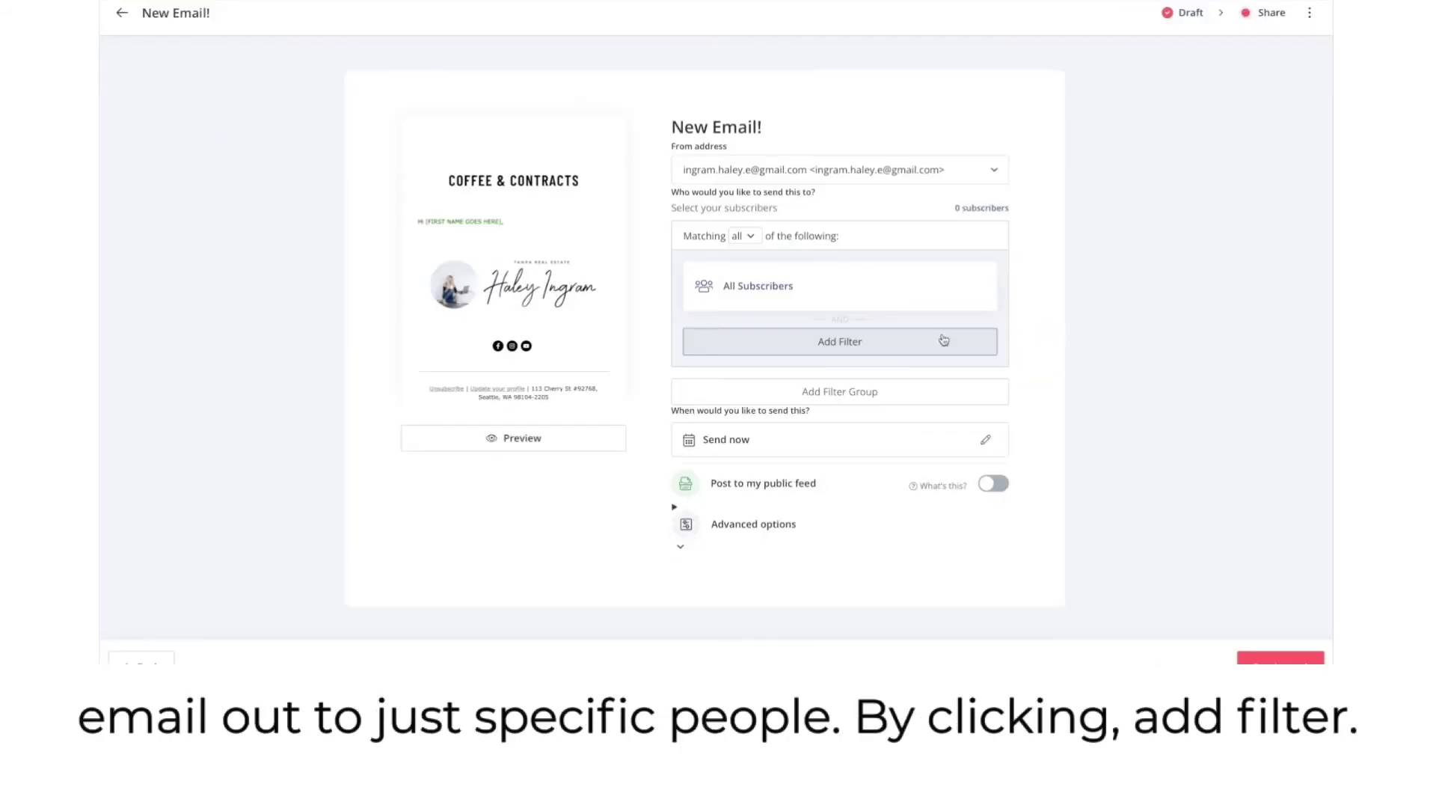
Step: Review the Subscribed to > forms filter and Send now scheduling options, leaving both unchanged
{"action": "left_click", "coordinate": [825, 355]}
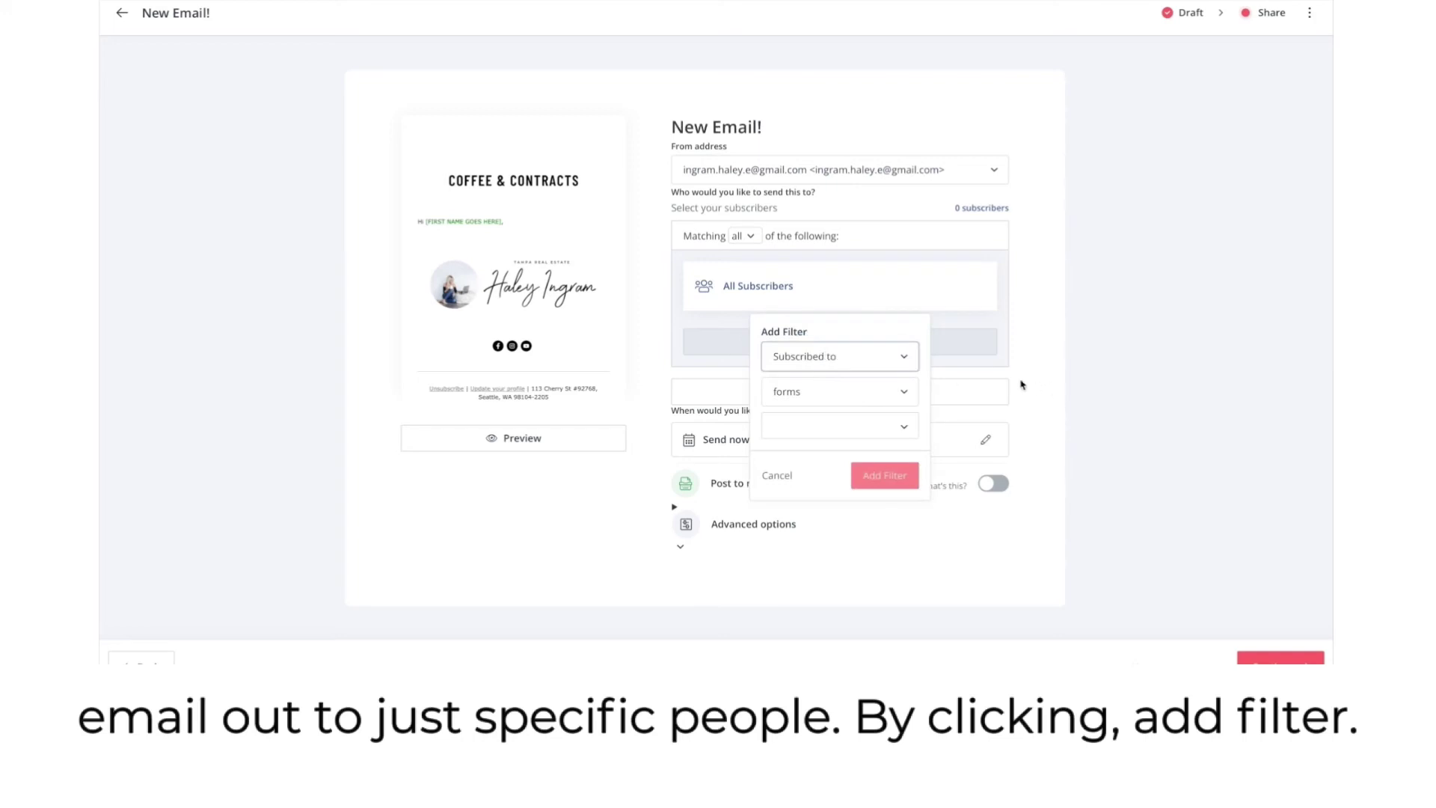
{"action": "left_click", "coordinate": [861, 393]}
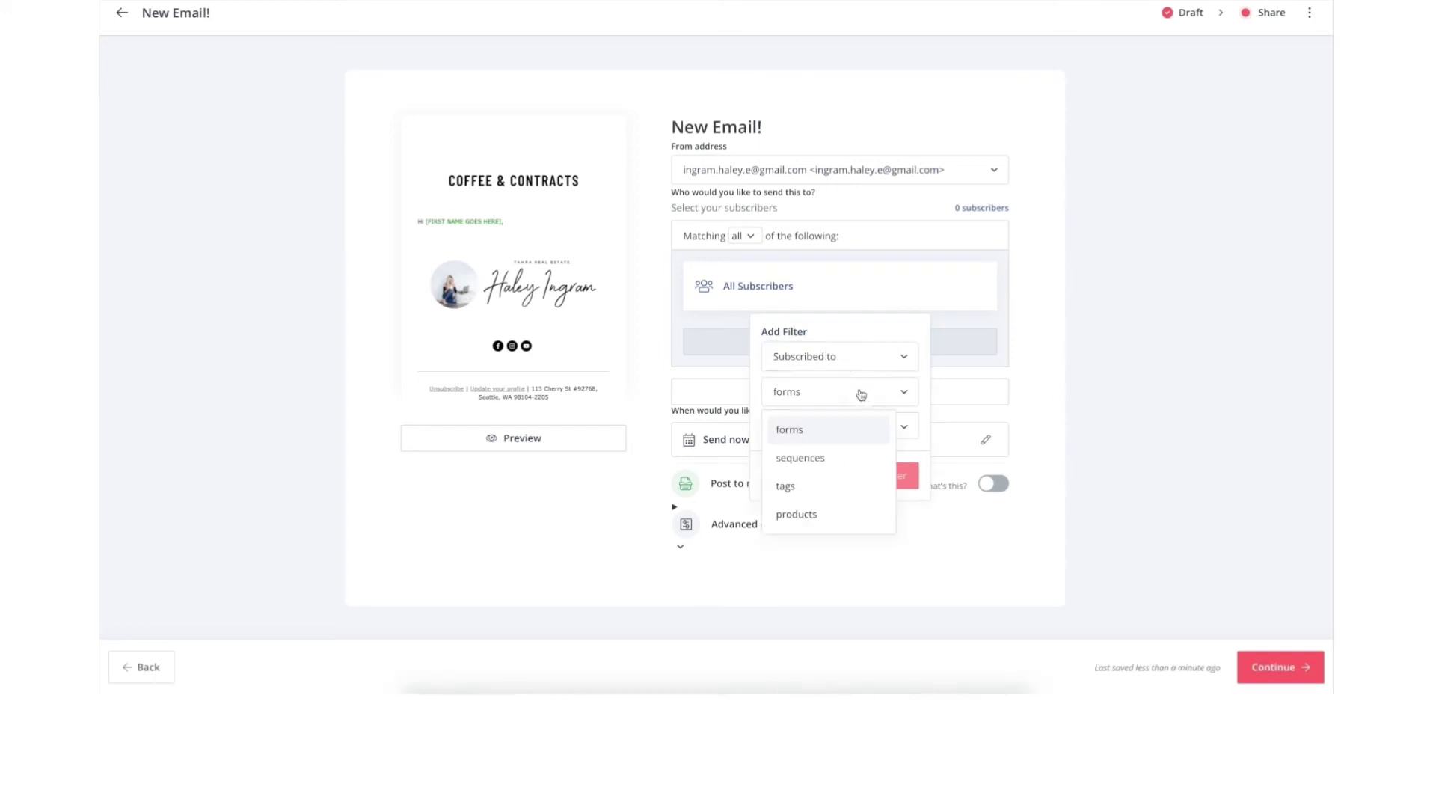
{"action": "left_click", "coordinate": [838, 437]}
{"action": "left_click", "coordinate": [823, 427]}
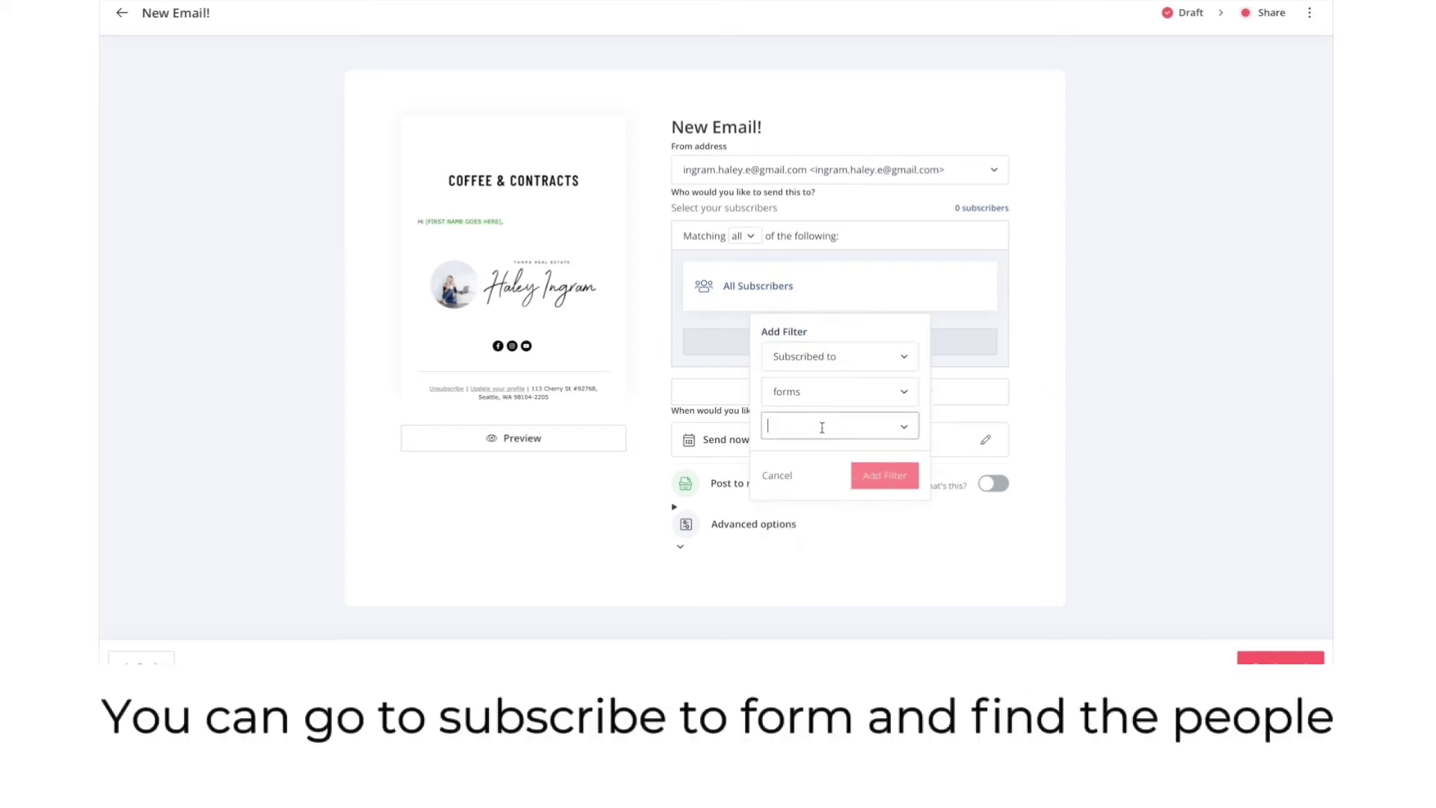
{"action": "left_click", "coordinate": [898, 428]}
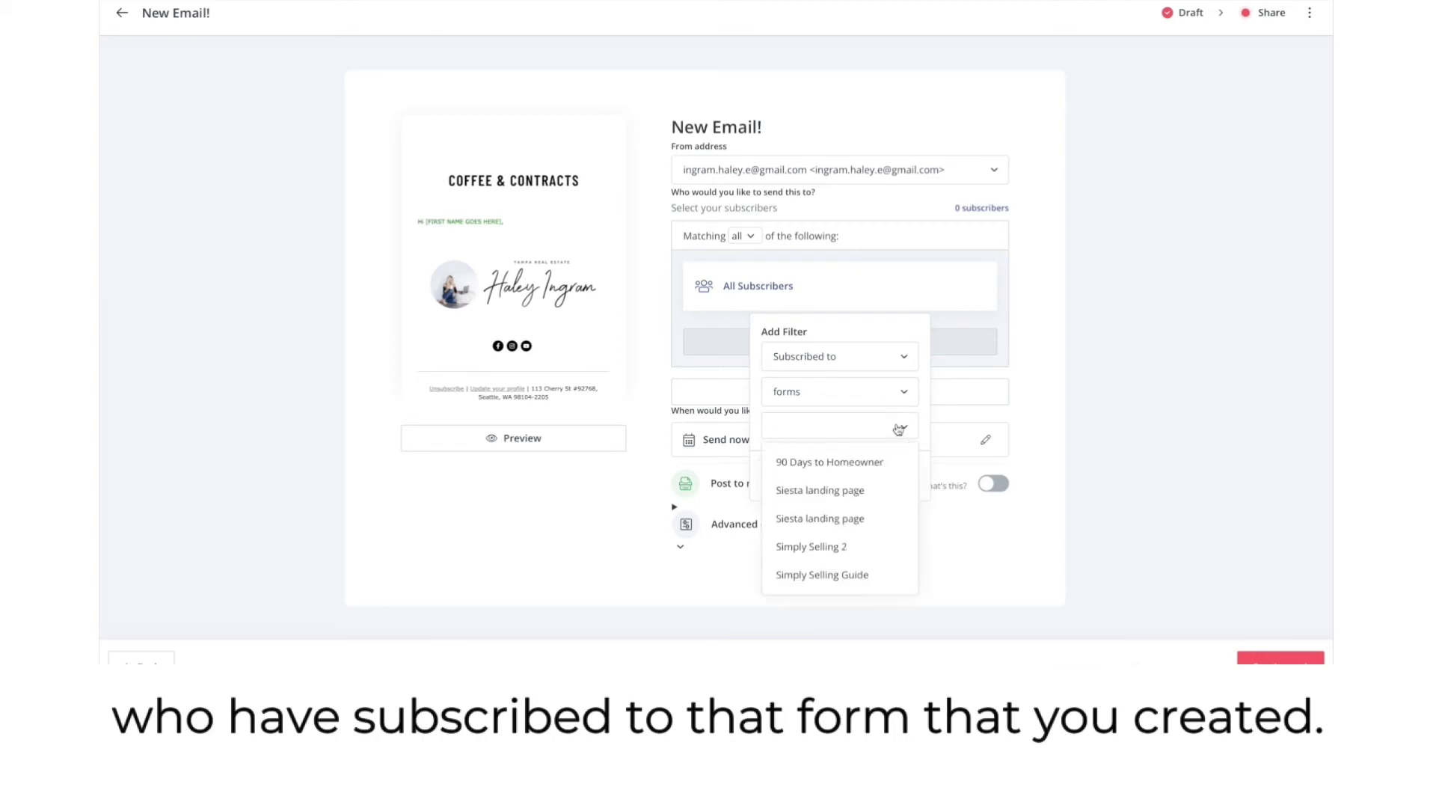
{"action": "left_click", "coordinate": [1106, 394]}
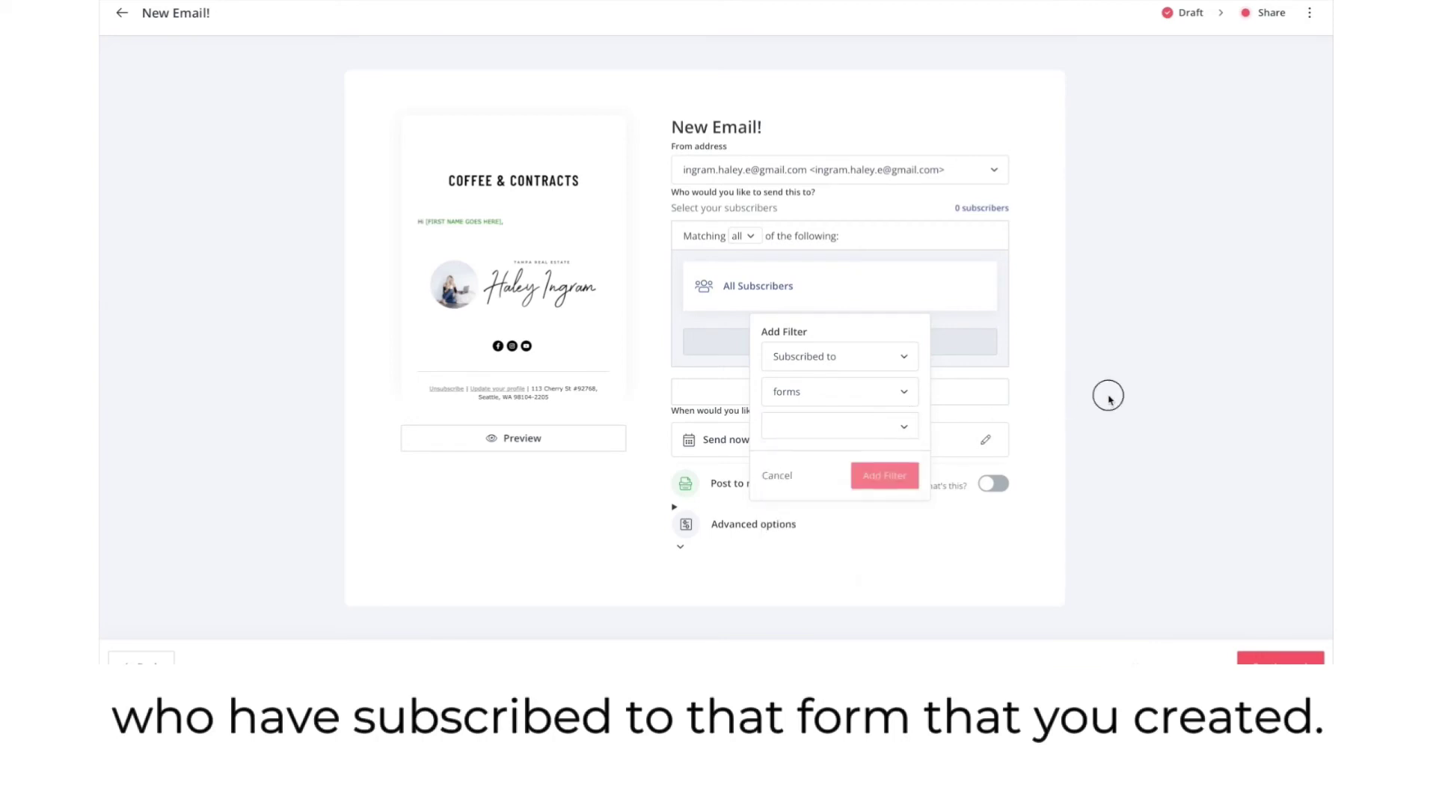
{"action": "left_click", "coordinate": [986, 441]}
{"action": "left_click", "coordinate": [1075, 411]}
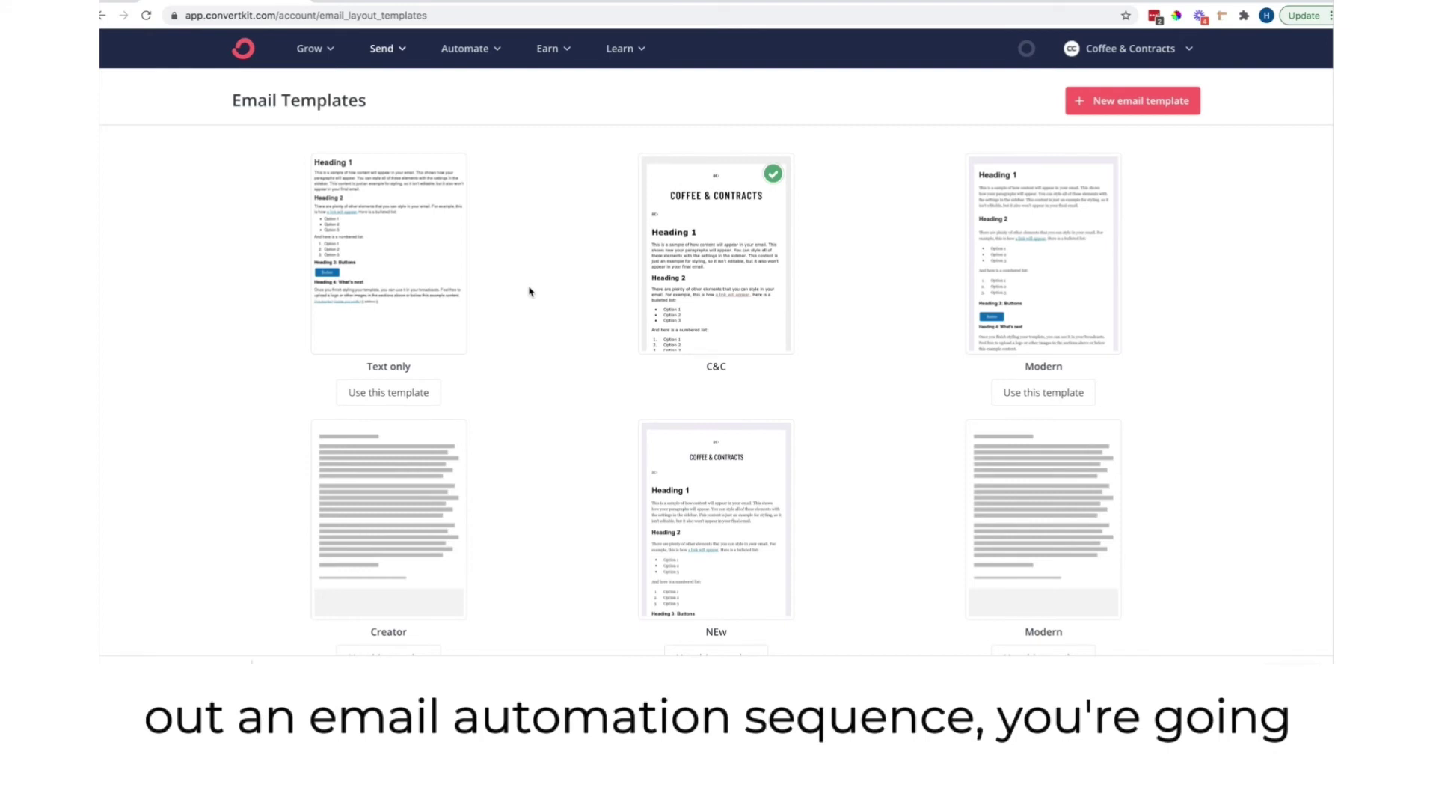
Step: Create a sequence named 'Preparing your Home for Sale Guide' from Send > Sequences
{"action": "left_click", "coordinate": [404, 59]}
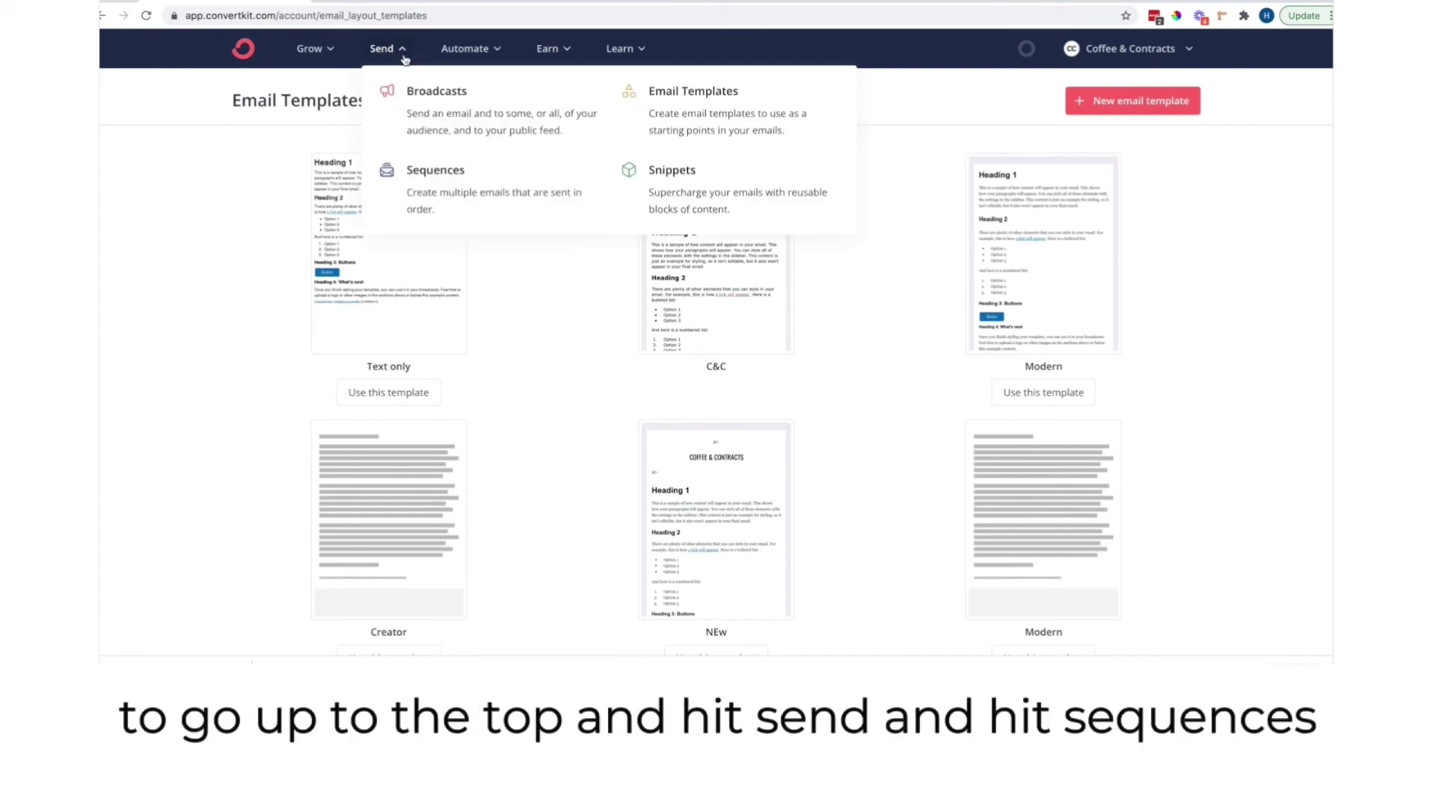
{"action": "left_click", "coordinate": [473, 189]}
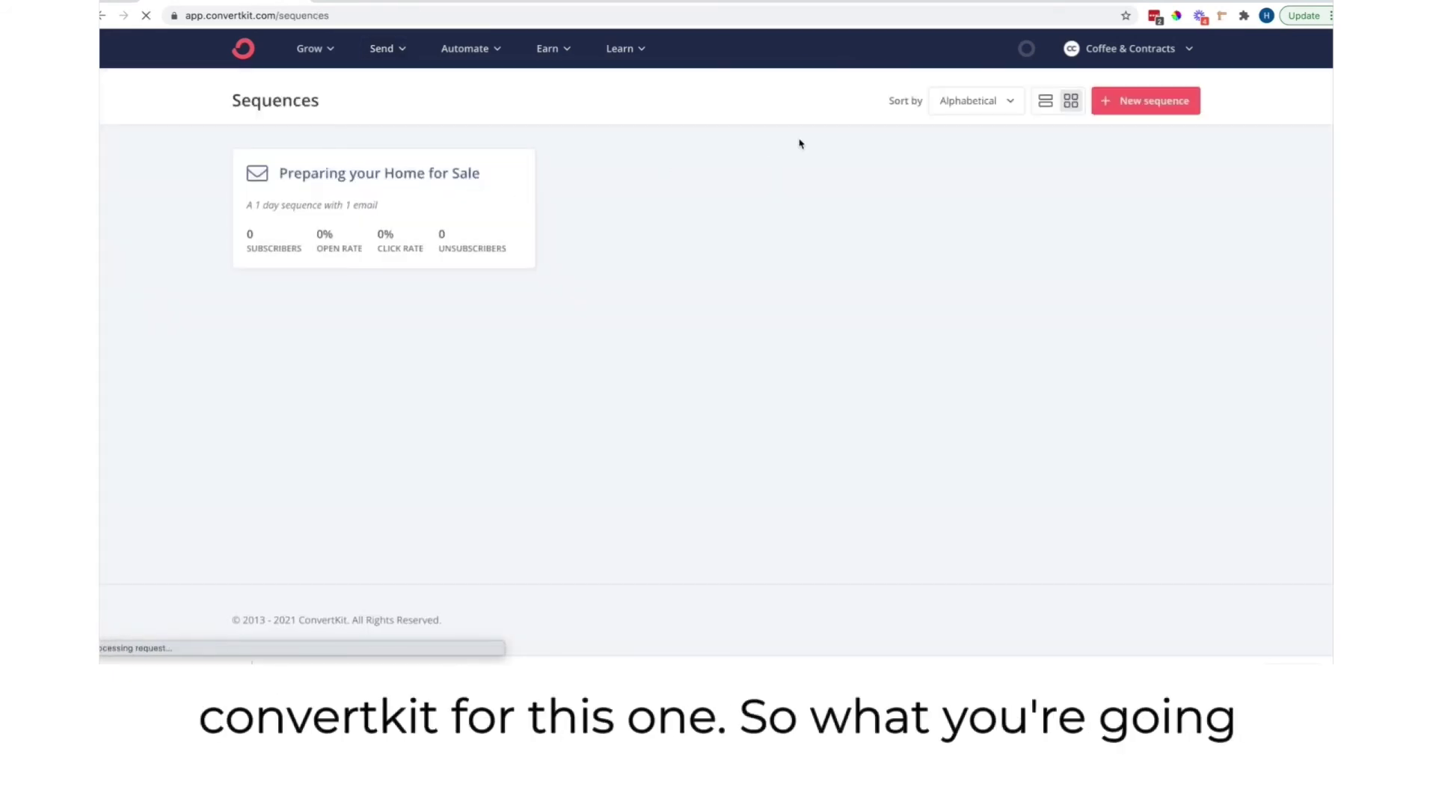
{"action": "left_click", "coordinate": [1175, 107]}
{"action": "type", "text": "Preparing your Home for Sale Guide"}
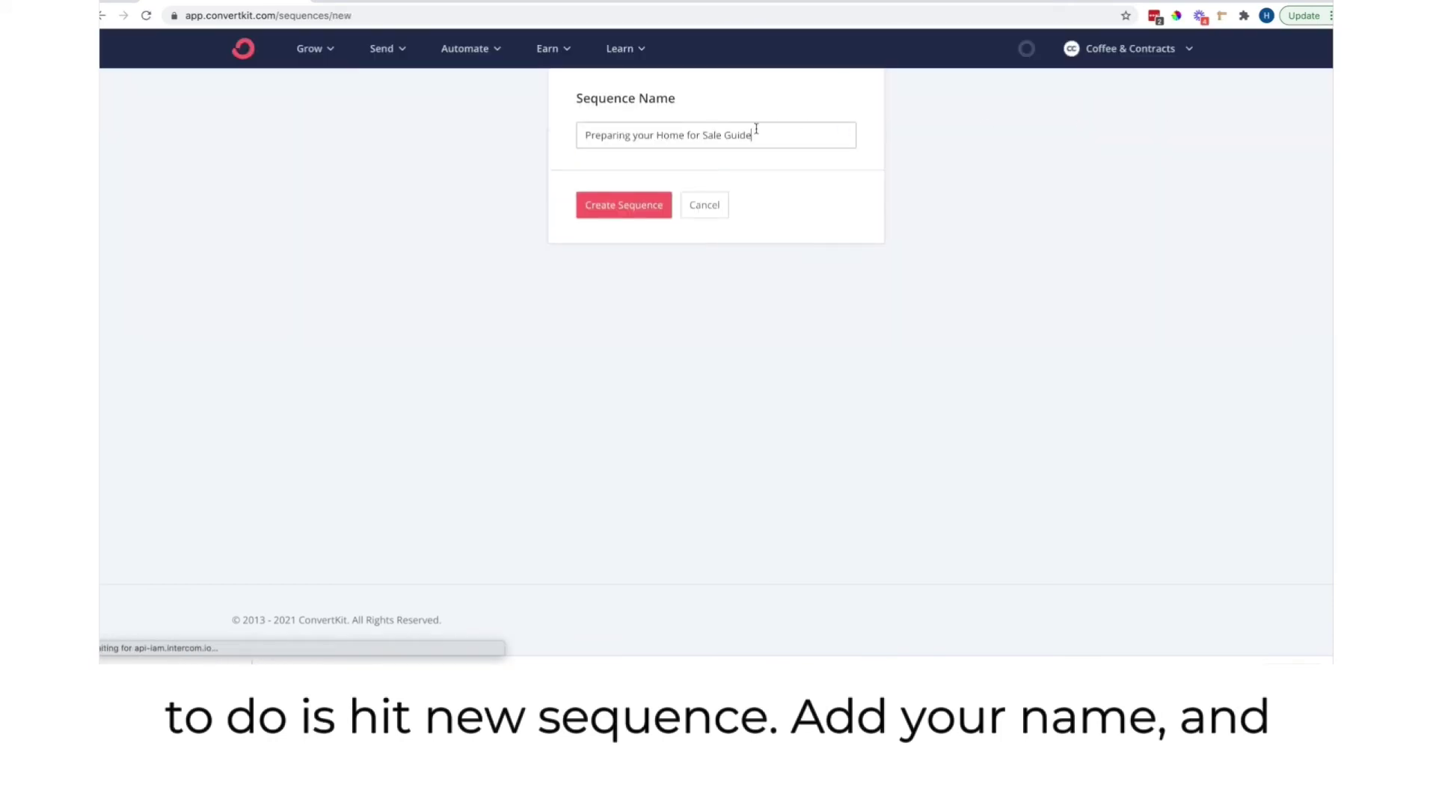
{"action": "left_click", "coordinate": [627, 205]}
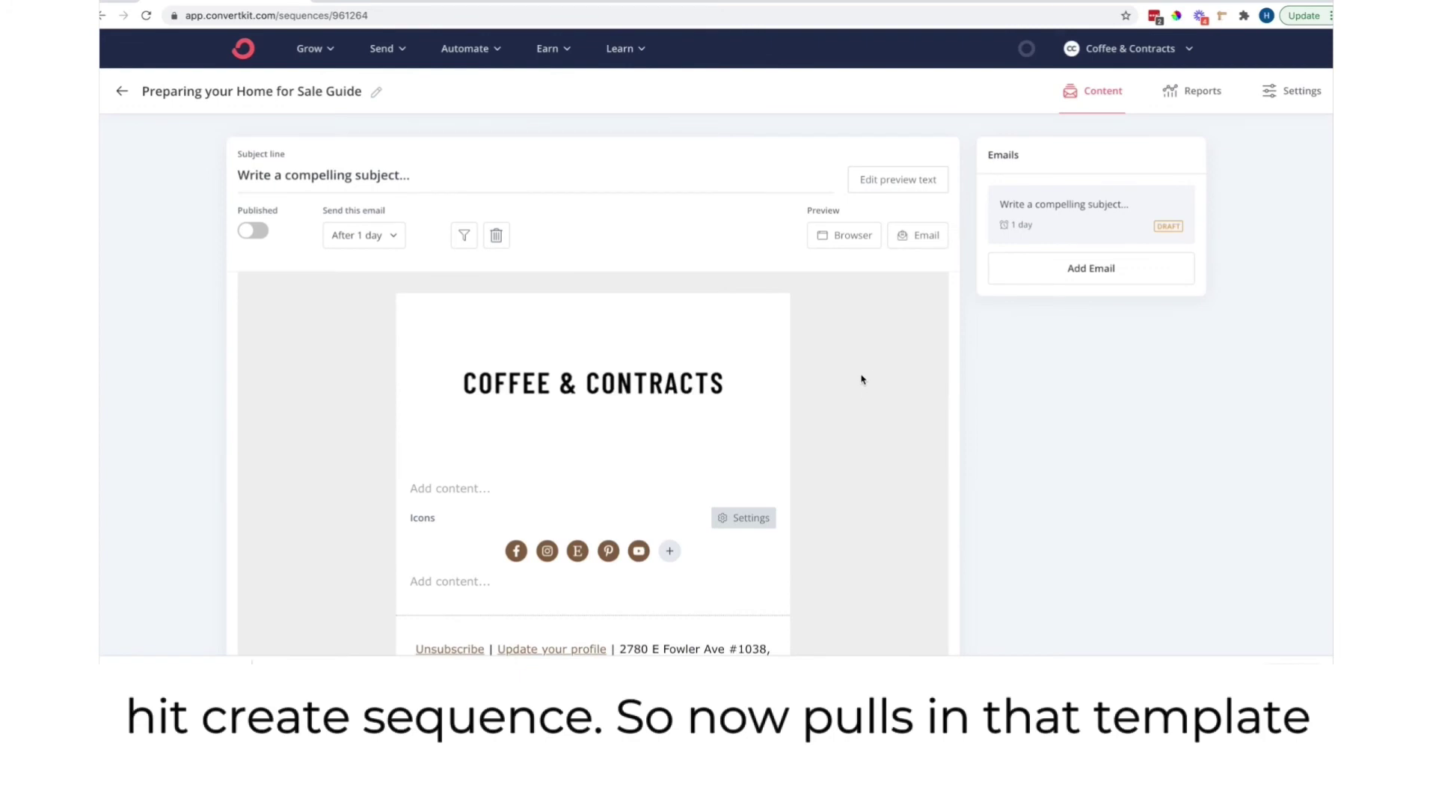
{"action": "scroll", "coordinate": [863, 382], "scroll_direction": "down", "scroll_amount": 3}
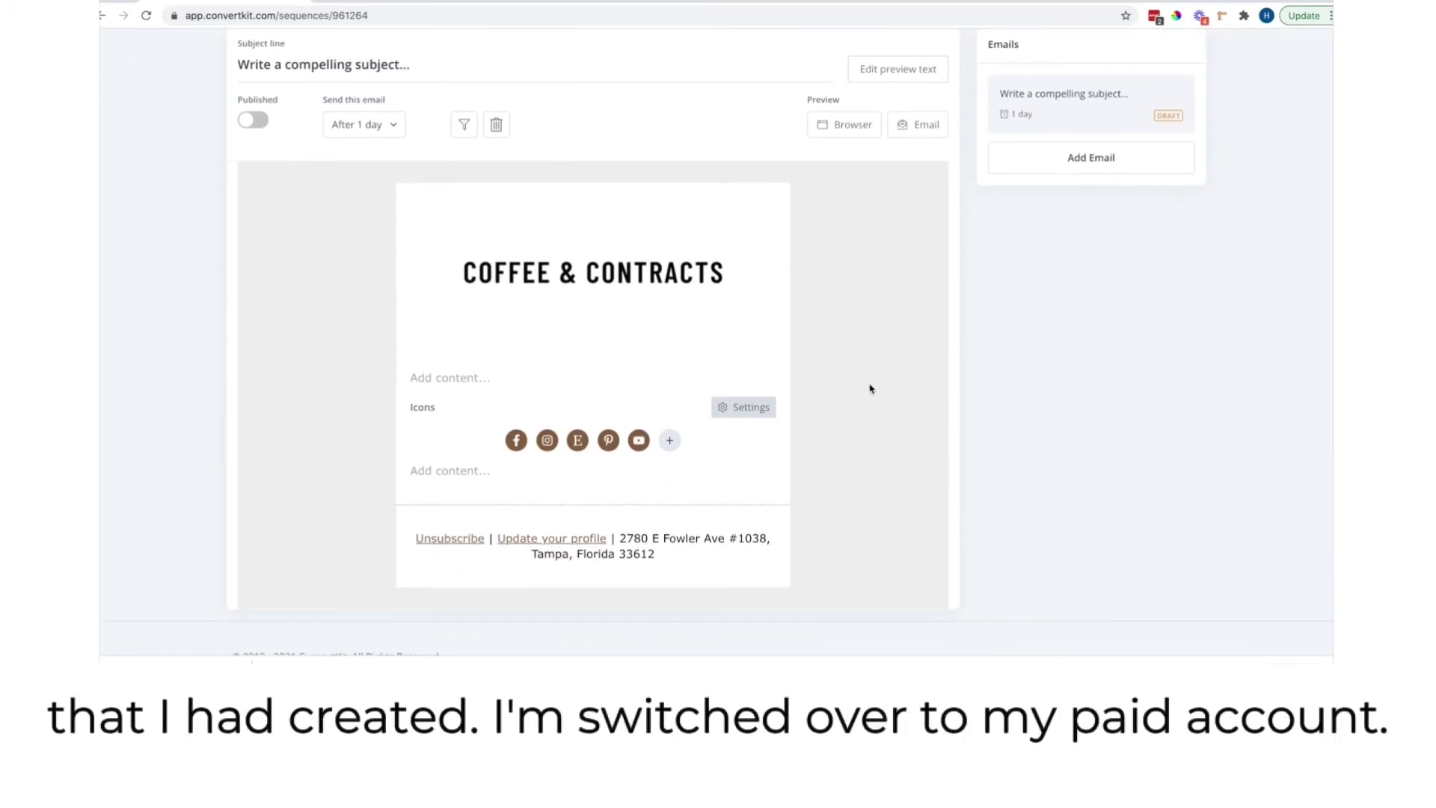
{"action": "scroll", "coordinate": [916, 352], "scroll_direction": "up", "scroll_amount": 3}
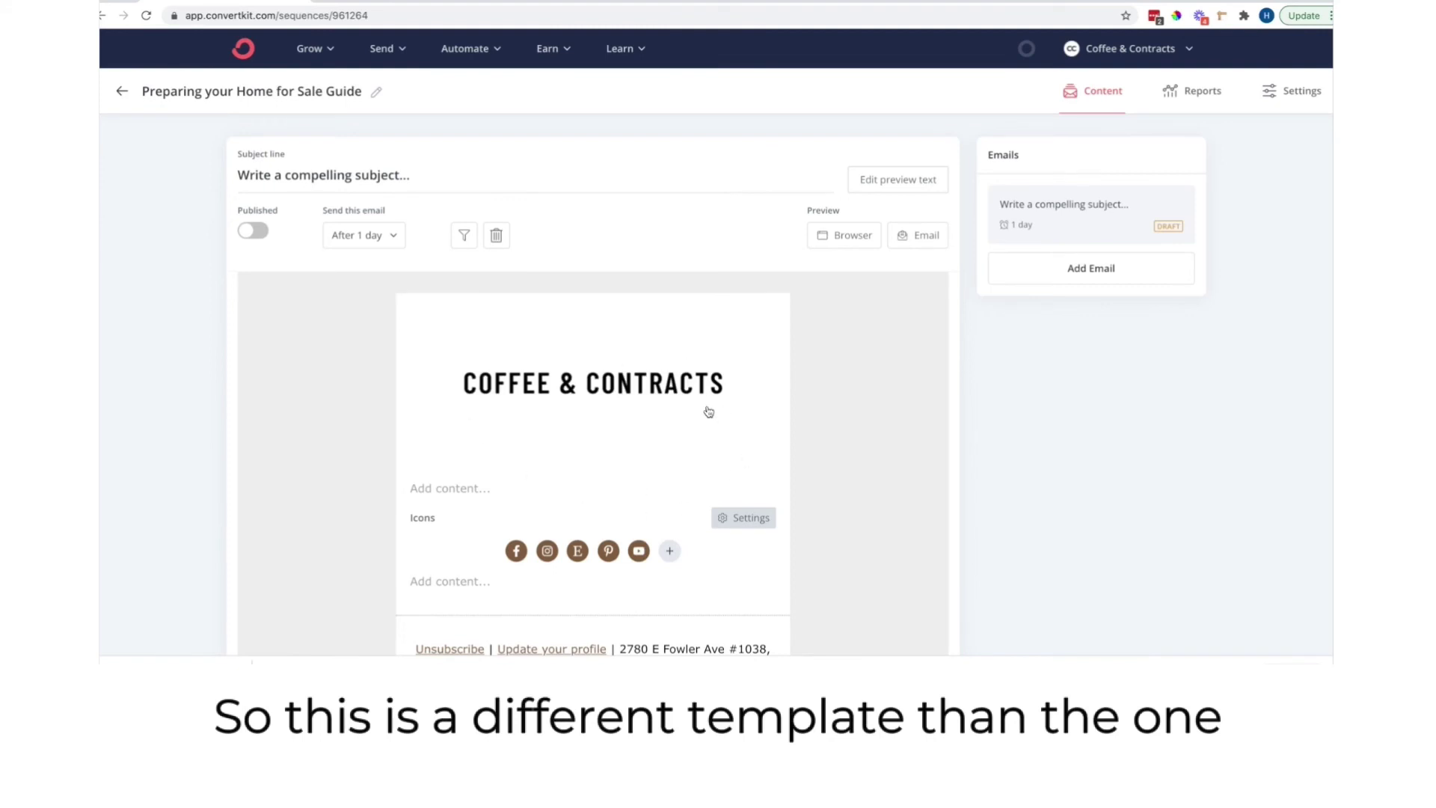
{"action": "scroll", "coordinate": [698, 411], "scroll_direction": "down", "scroll_amount": 2}
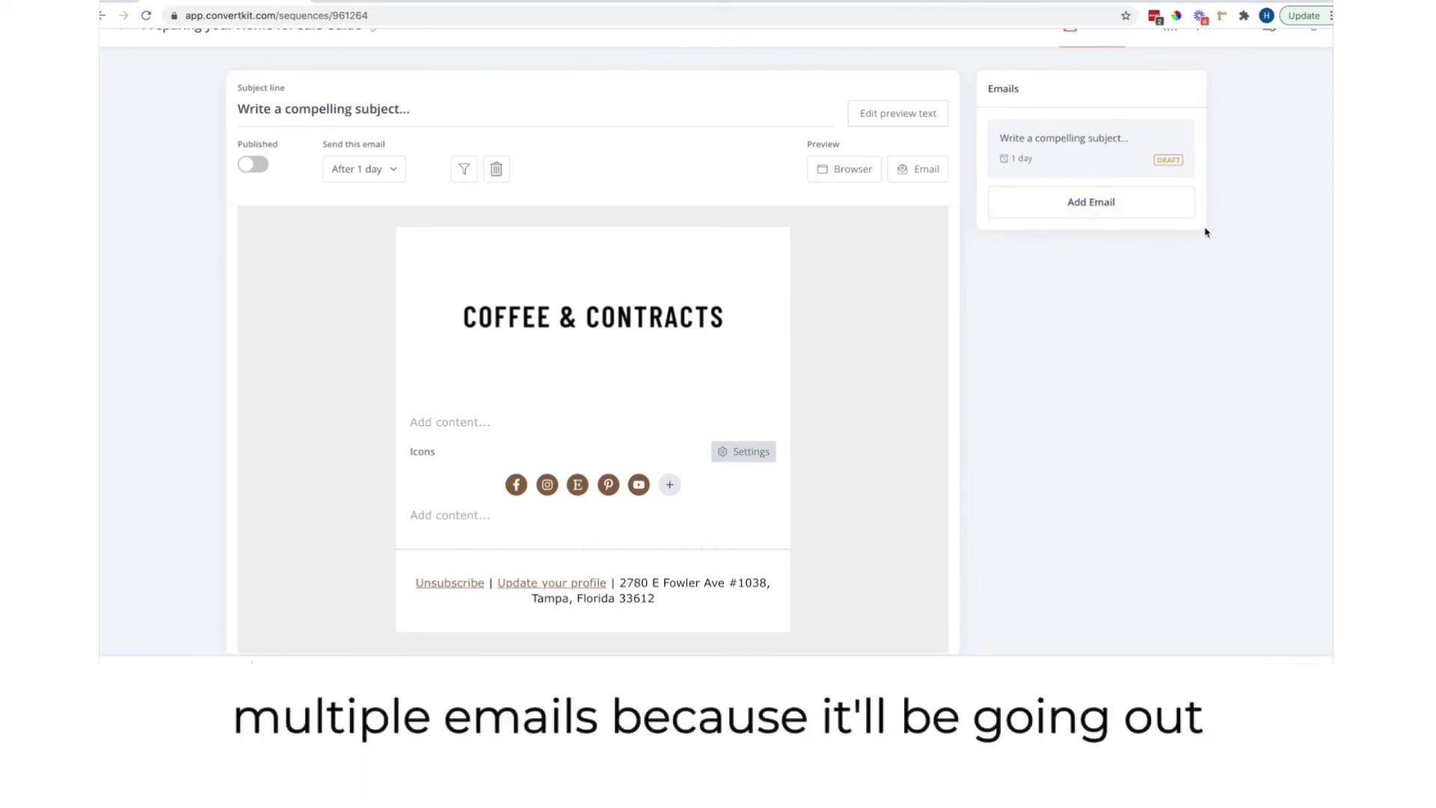
{"action": "triple_click", "coordinate": [469, 113]}
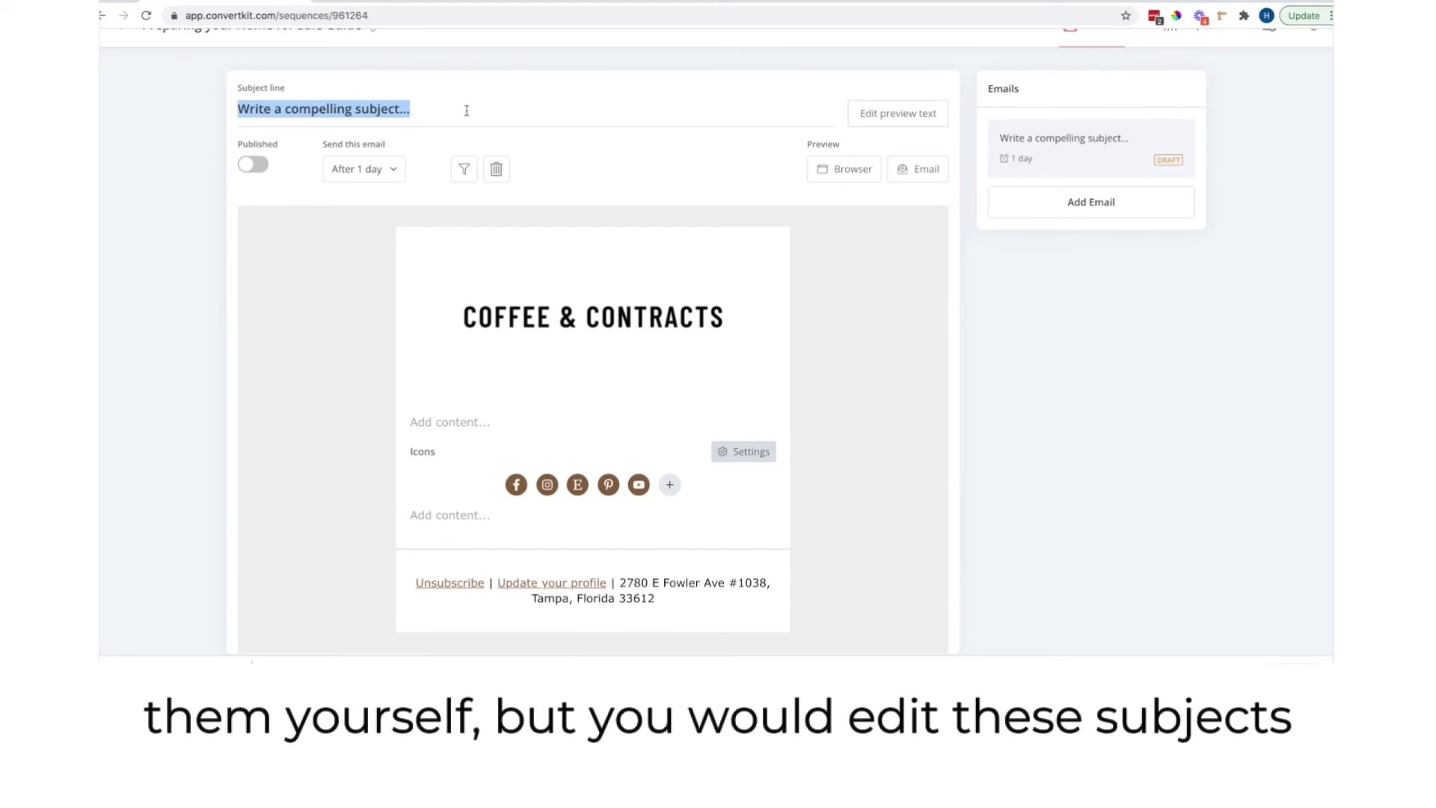
{"action": "left_click", "coordinate": [466, 110]}
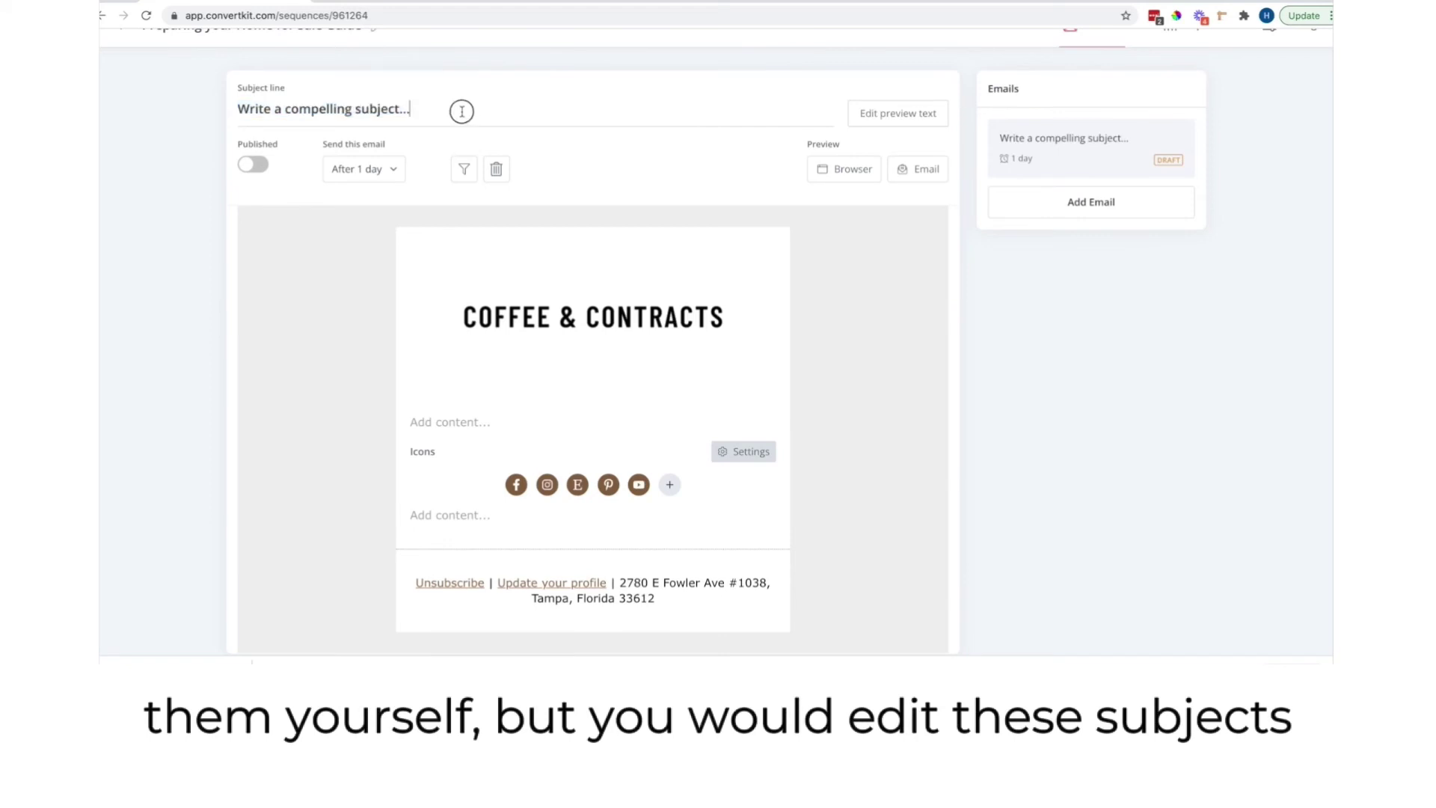
{"action": "triple_click", "coordinate": [369, 109]}
{"action": "scroll", "coordinate": [770, 320], "scroll_direction": "down", "scroll_amount": 1}
{"action": "left_click", "coordinate": [457, 350]}
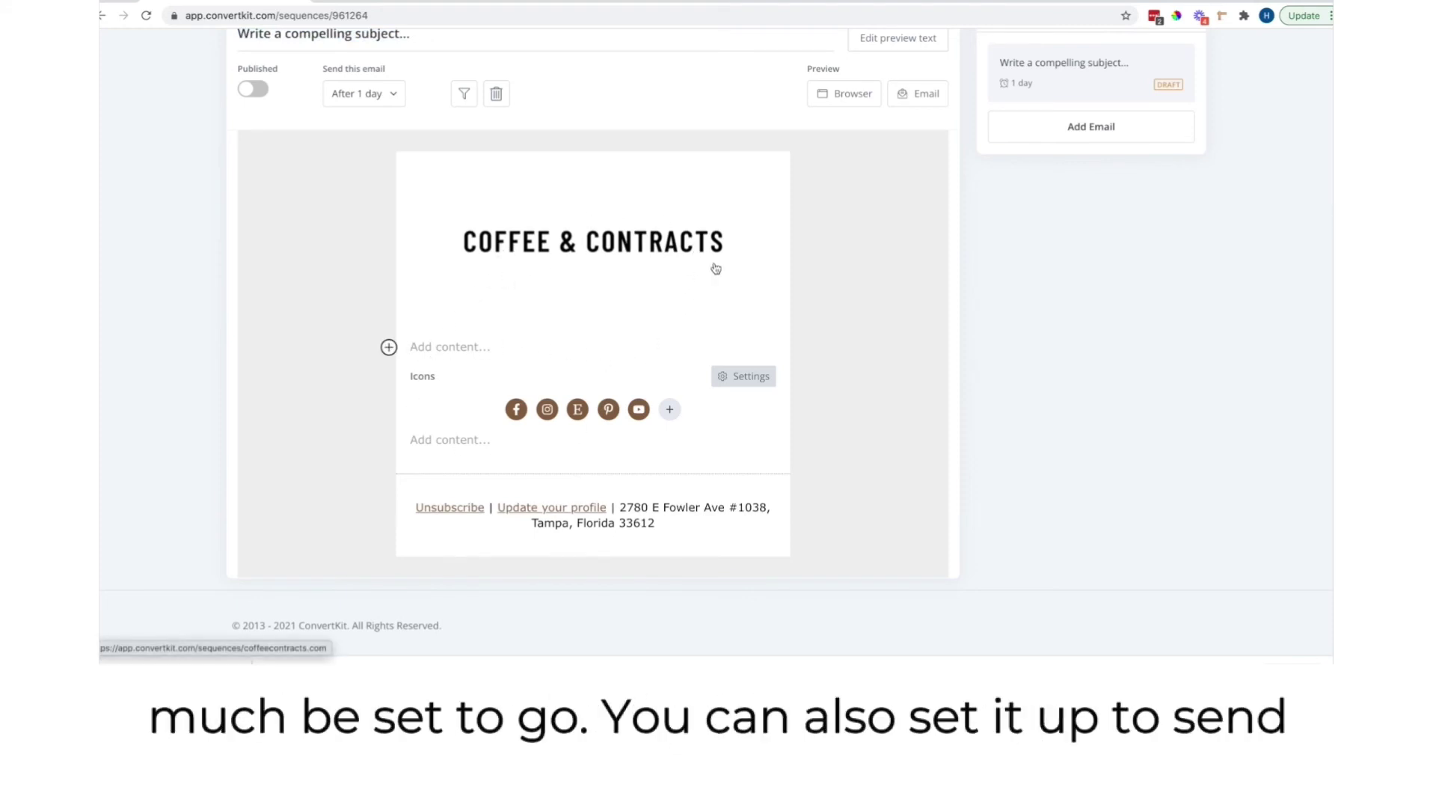
{"action": "scroll", "coordinate": [903, 269], "scroll_direction": "up", "scroll_amount": 1}
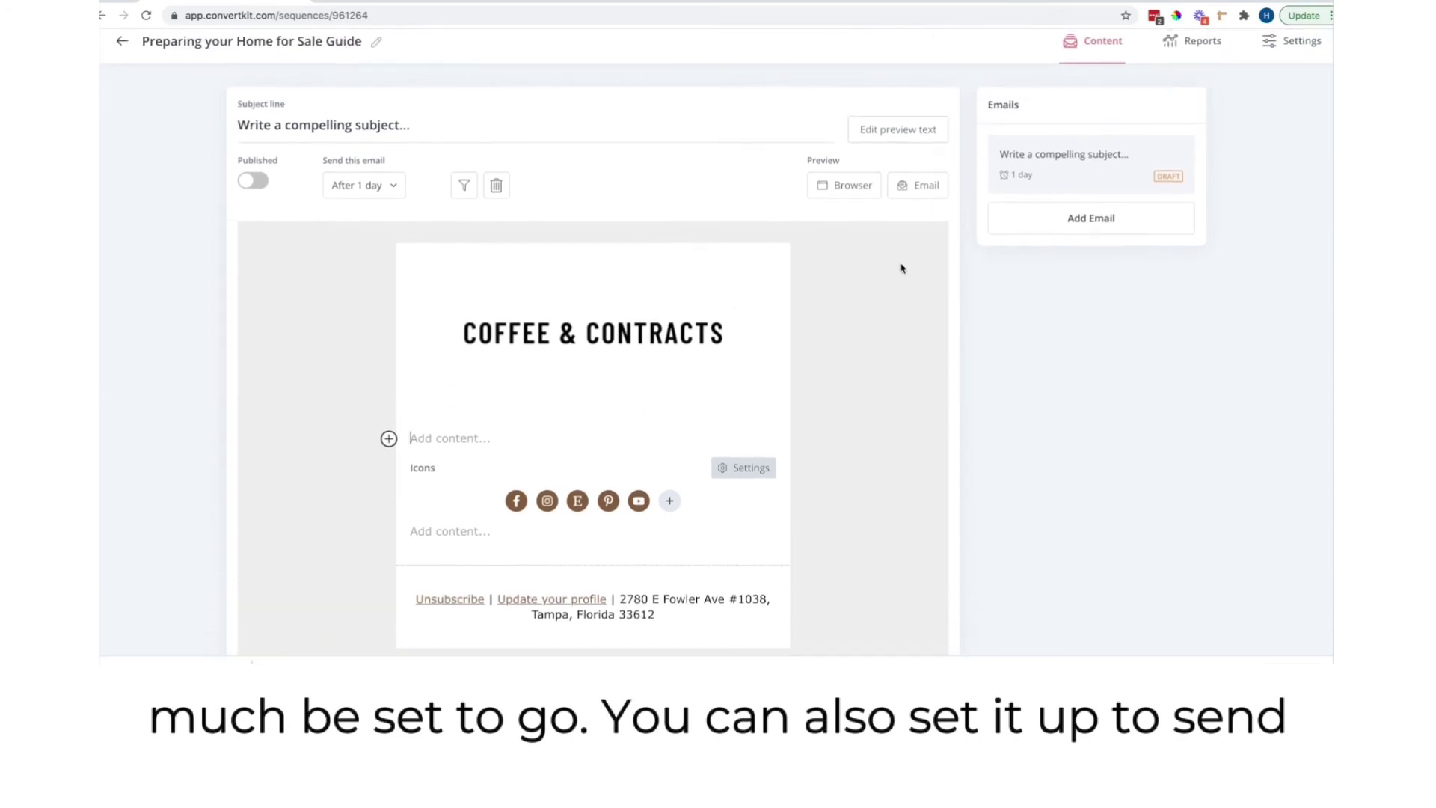
Step: Change the first email's delay from 1 day to 2 days, then add a second email
{"action": "left_click", "coordinate": [385, 190]}
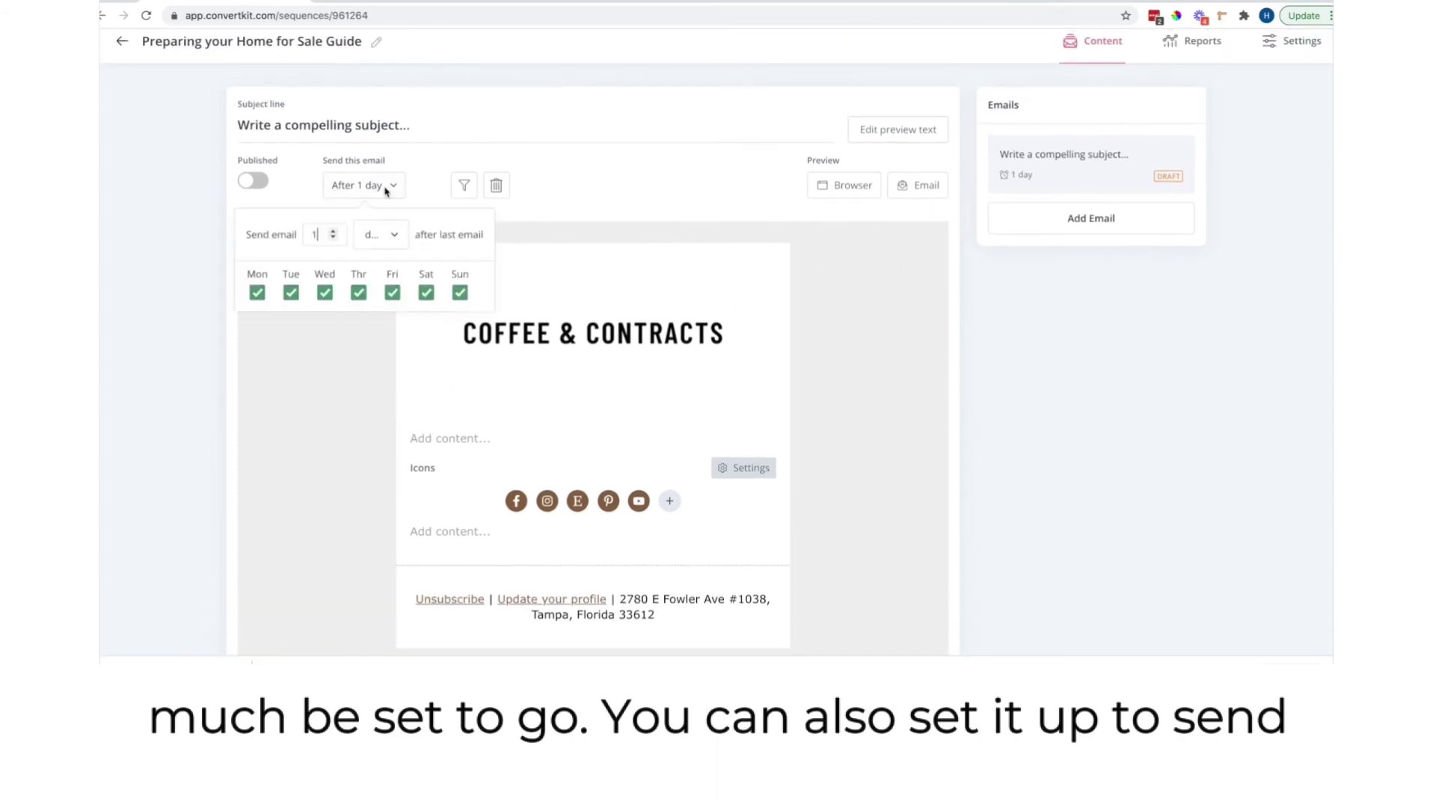
{"action": "left_click", "coordinate": [334, 243]}
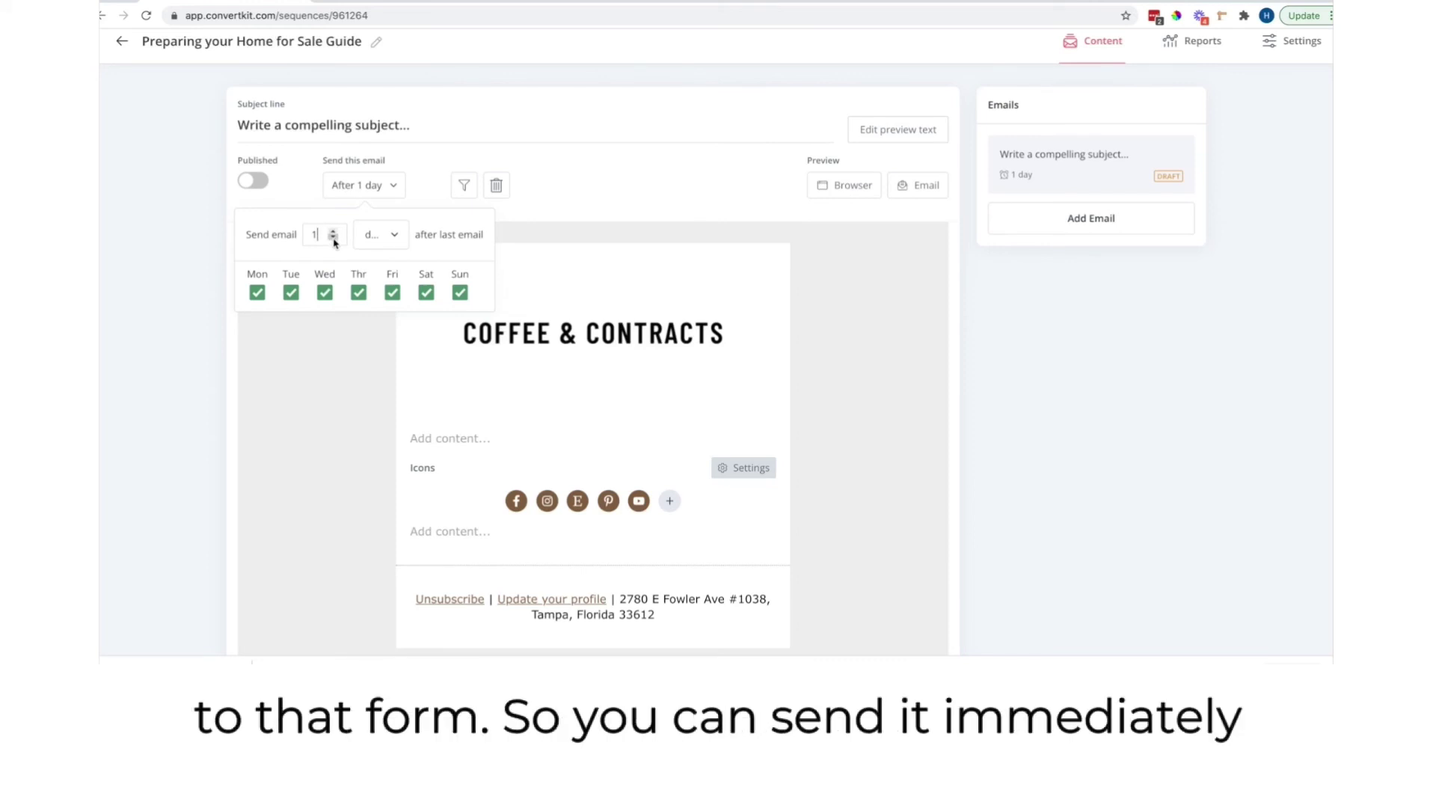
{"action": "left_click", "coordinate": [334, 238]}
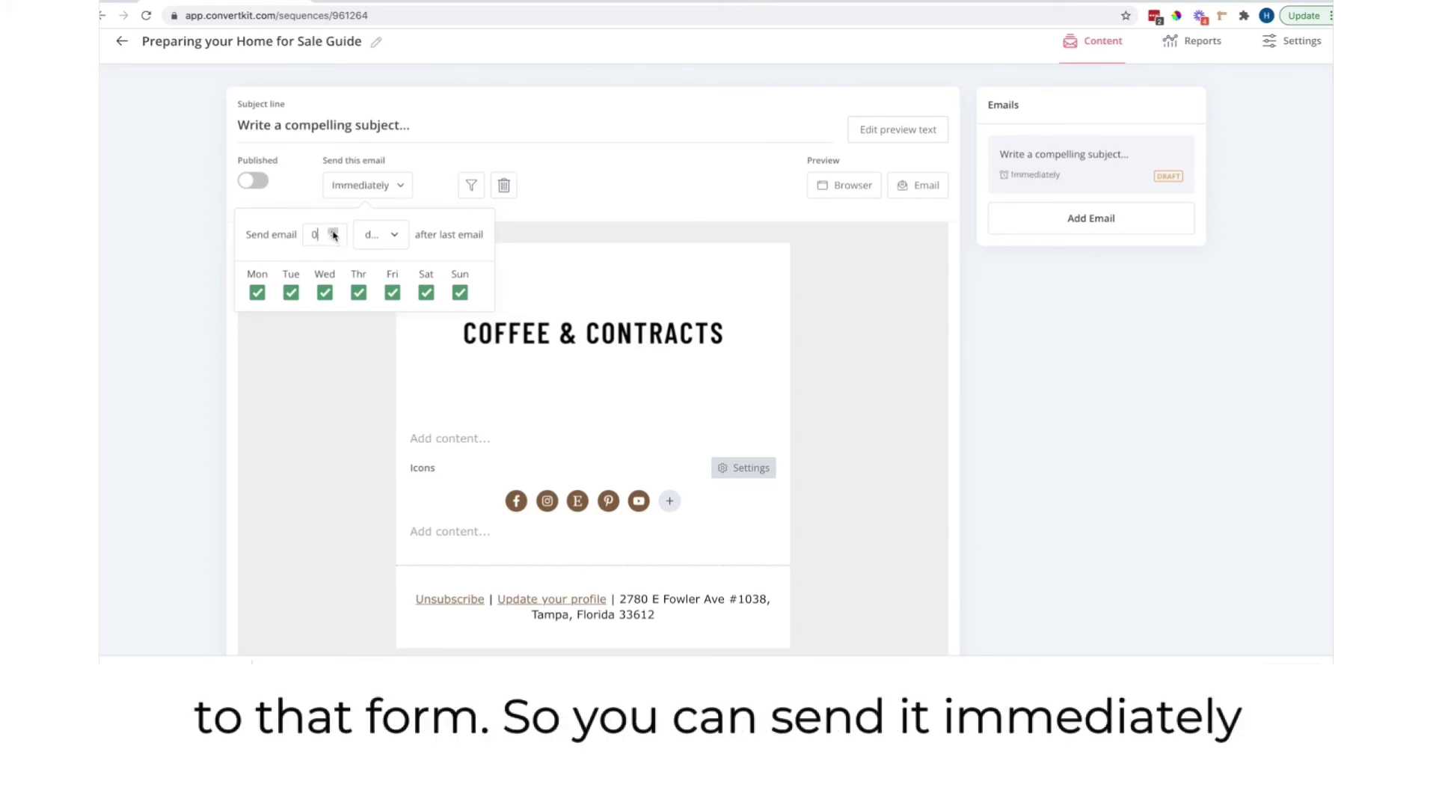
{"action": "left_click", "coordinate": [334, 234]}
{"action": "left_click", "coordinate": [334, 233]}
{"action": "left_click", "coordinate": [334, 238]}
{"action": "left_click", "coordinate": [334, 234]}
{"action": "left_click", "coordinate": [811, 252]}
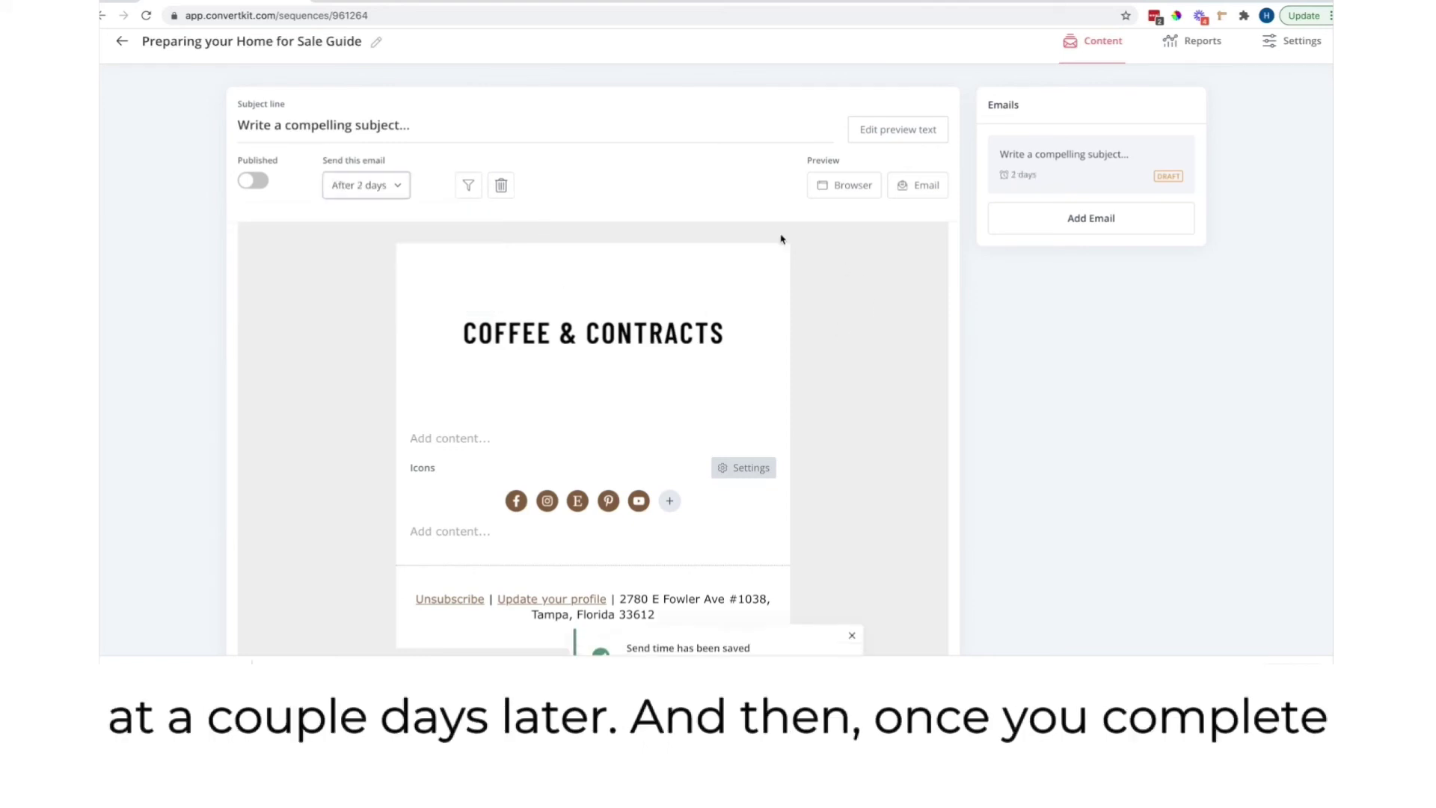
{"action": "left_click", "coordinate": [1060, 224]}
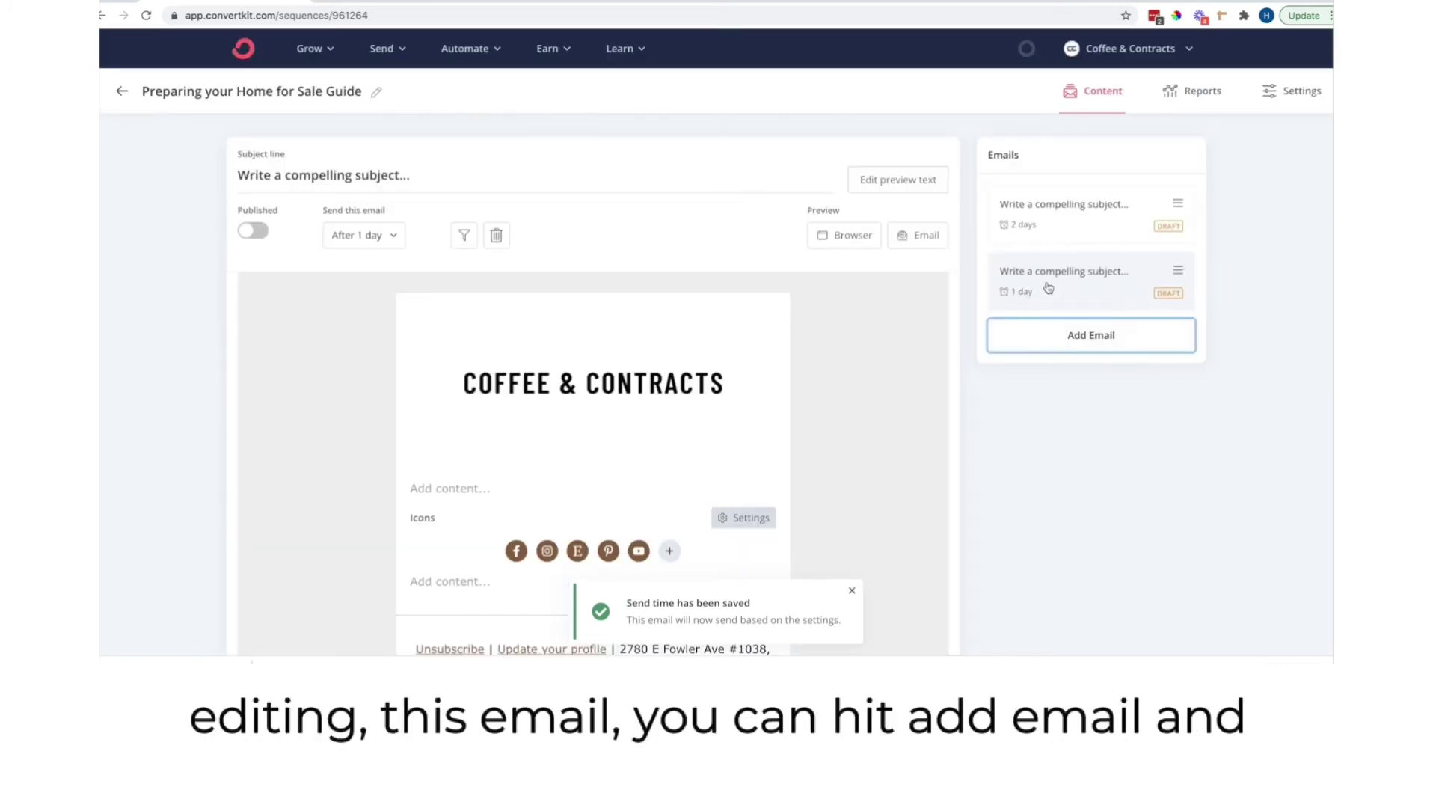
{"action": "scroll", "coordinate": [656, 461], "scroll_direction": "down", "scroll_amount": 2}
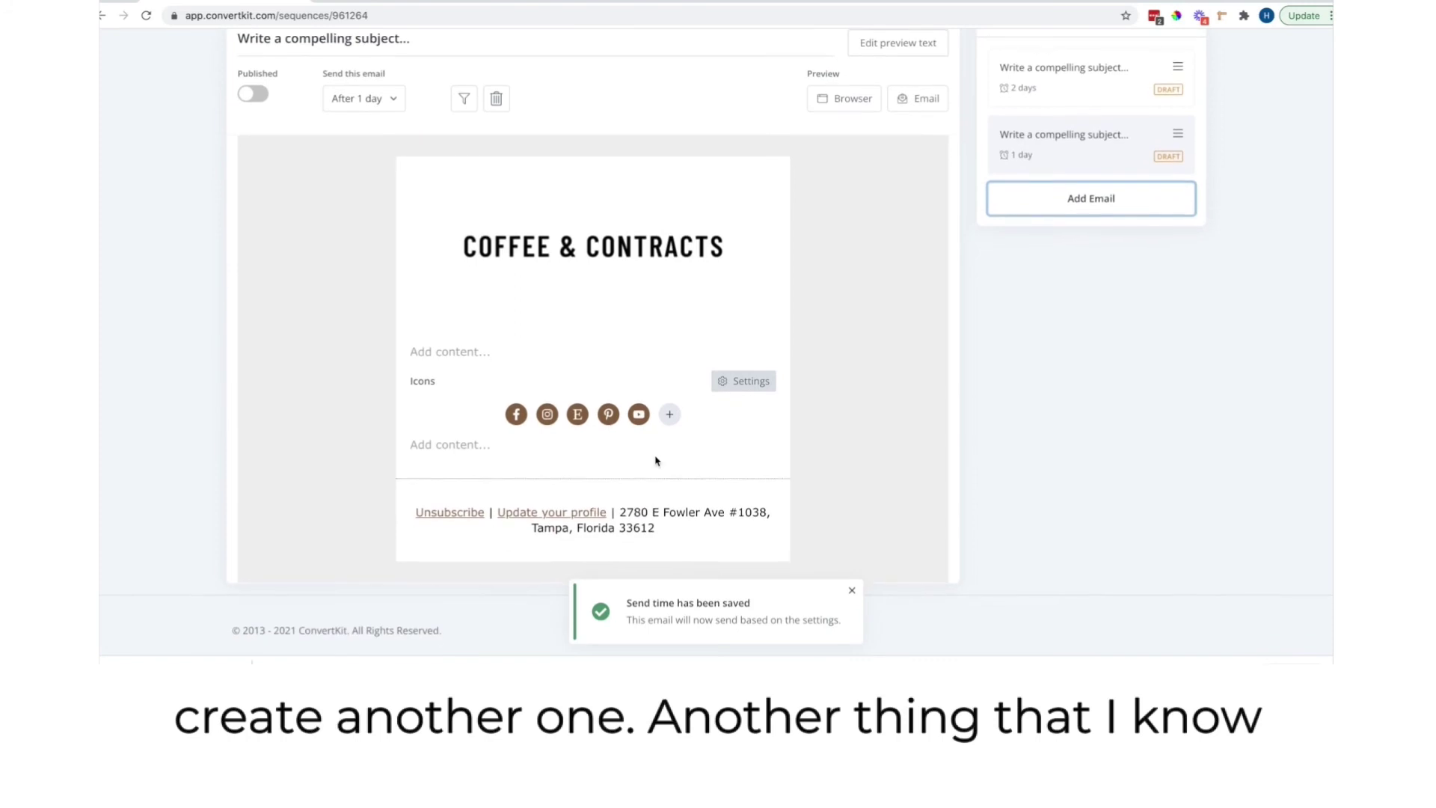
{"action": "left_click", "coordinate": [443, 350]}
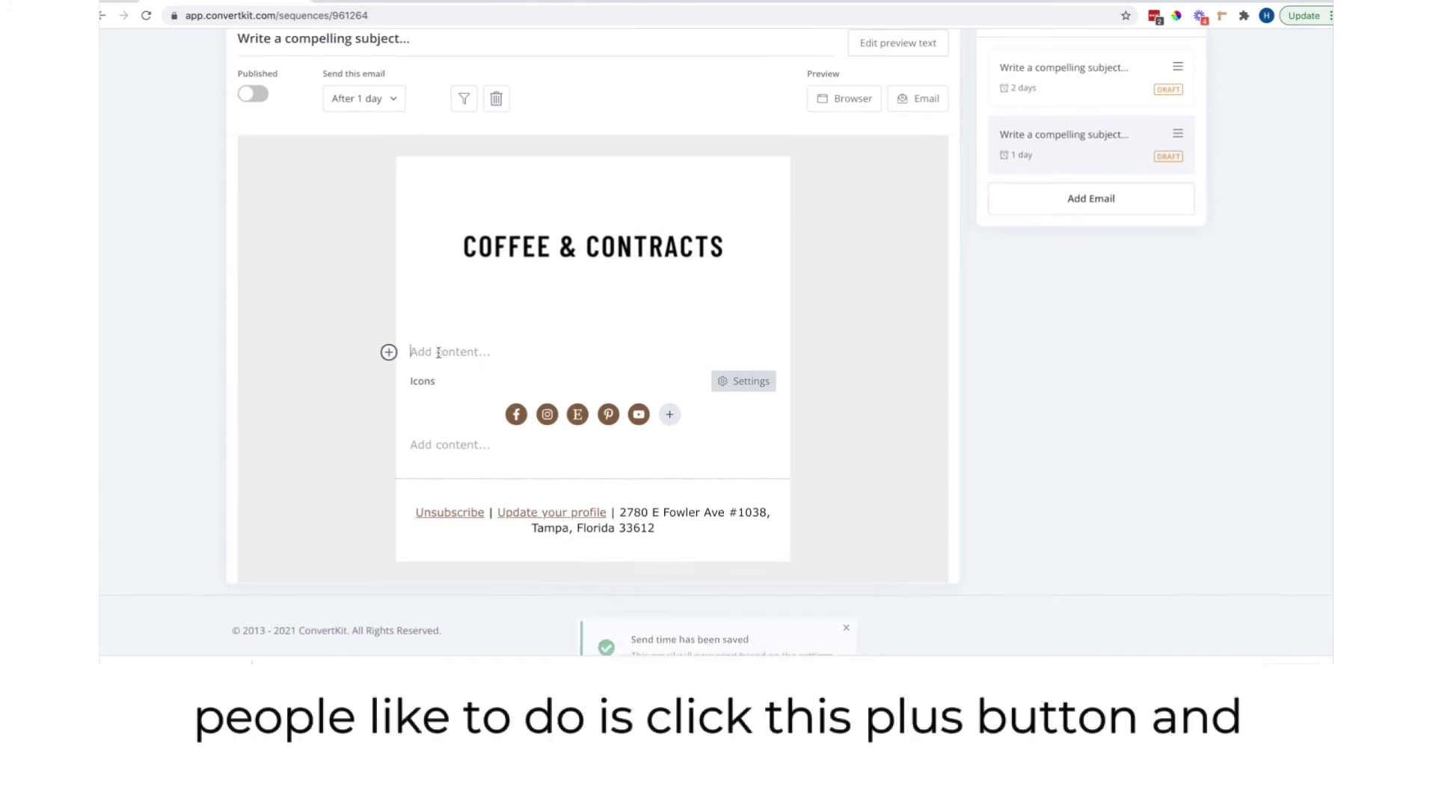
{"action": "left_click", "coordinate": [392, 355]}
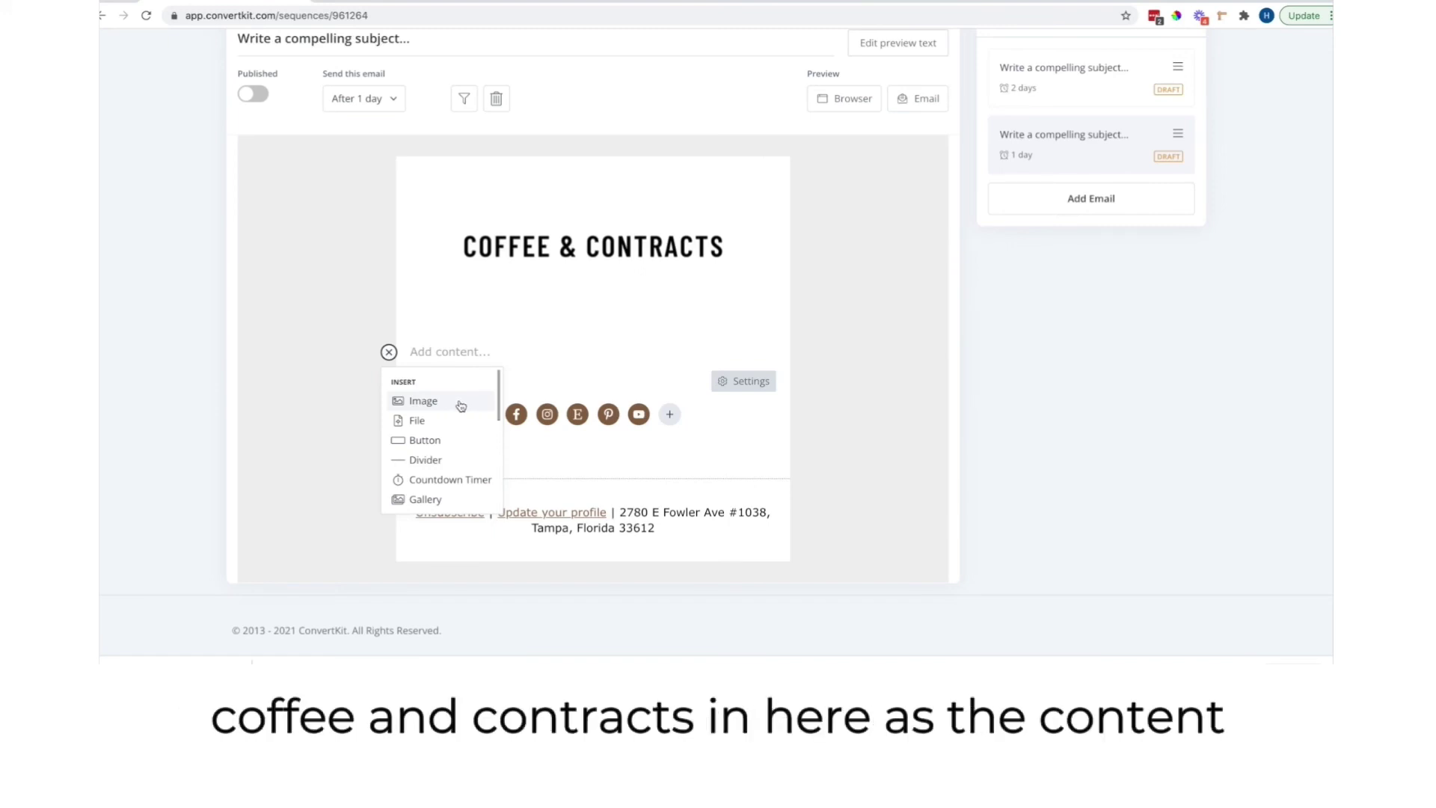
{"action": "left_click", "coordinate": [1022, 263]}
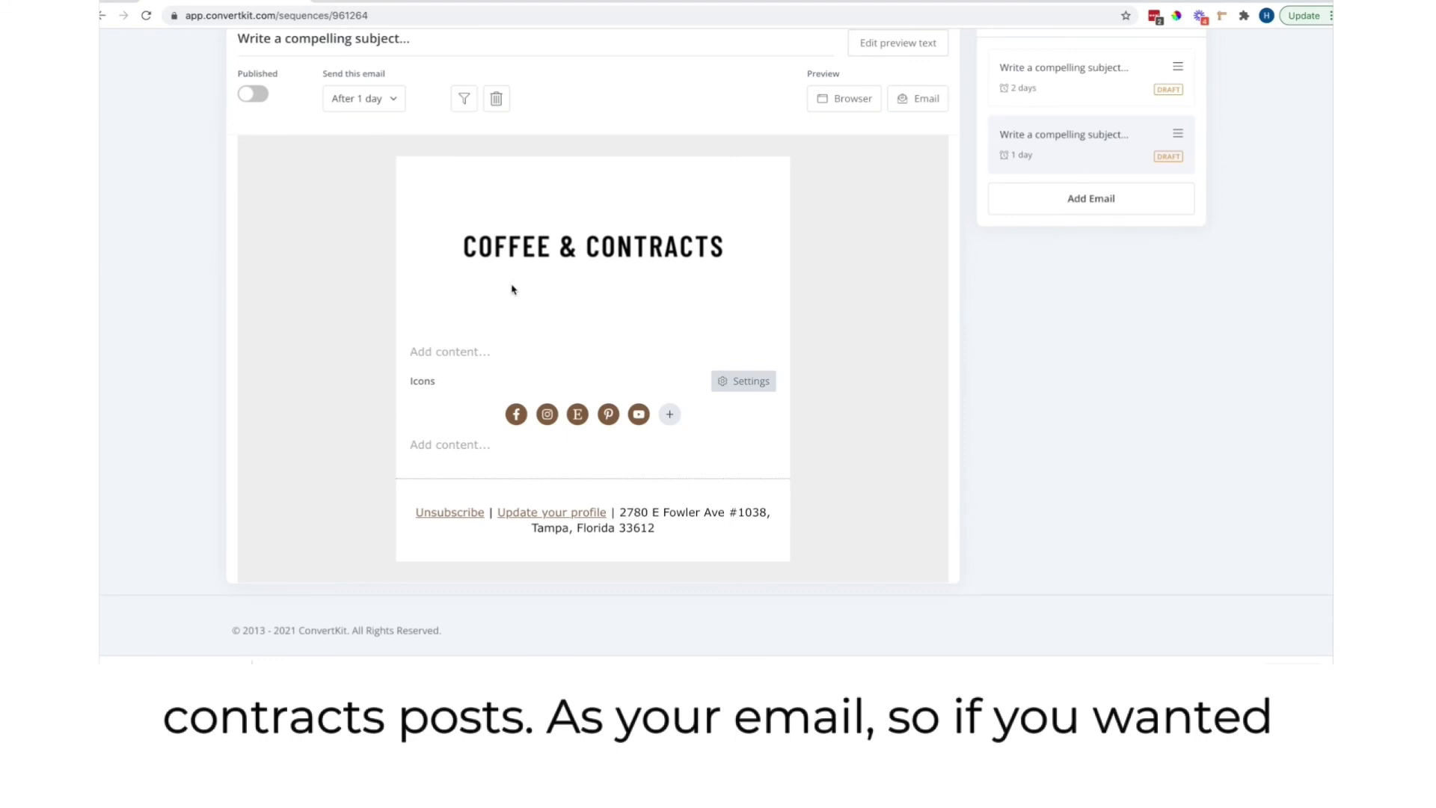
{"action": "scroll", "coordinate": [508, 288], "scroll_direction": "up", "scroll_amount": 3}
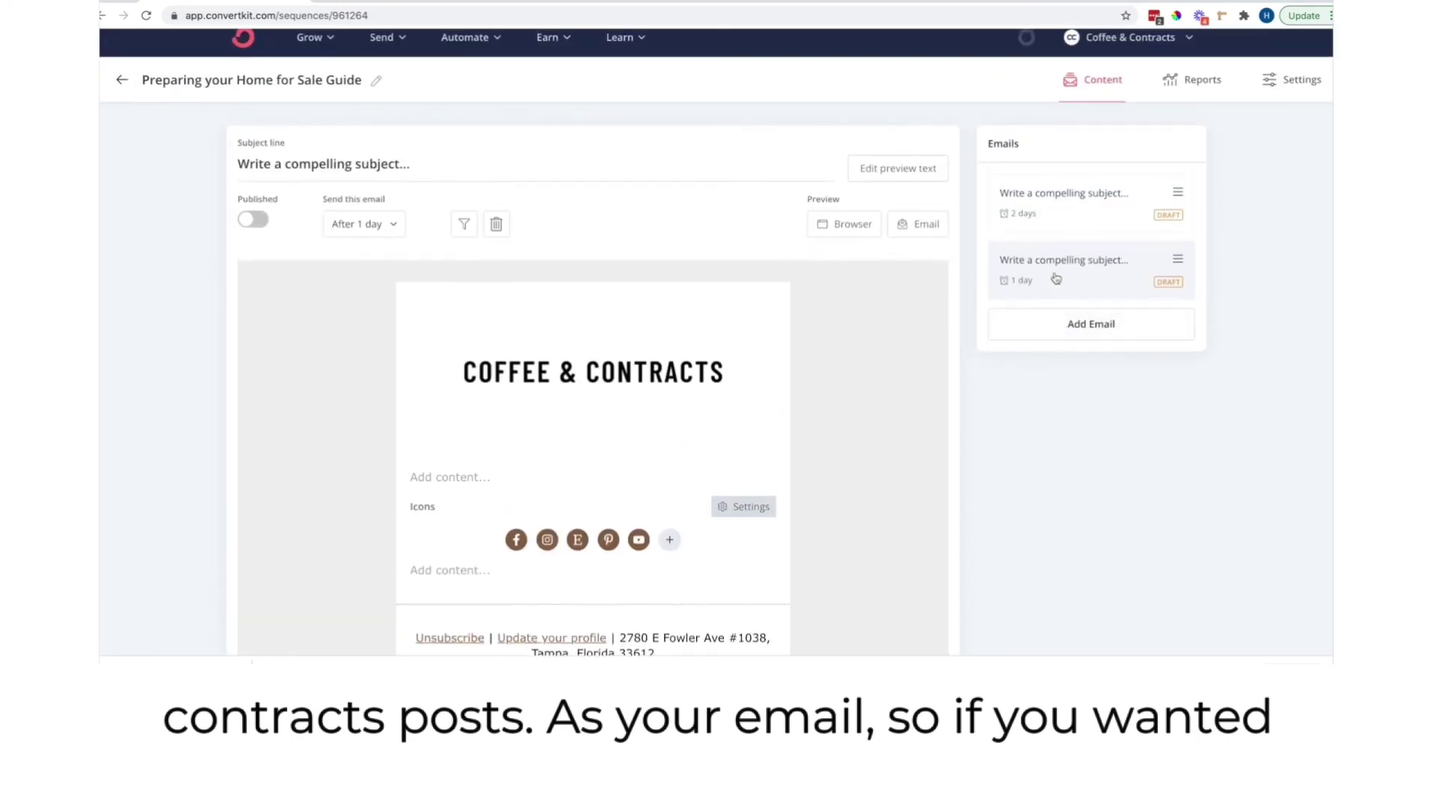
Step: Set the second sequence email's send delay to 7 days after the previous one
{"action": "left_click", "coordinate": [381, 225]}
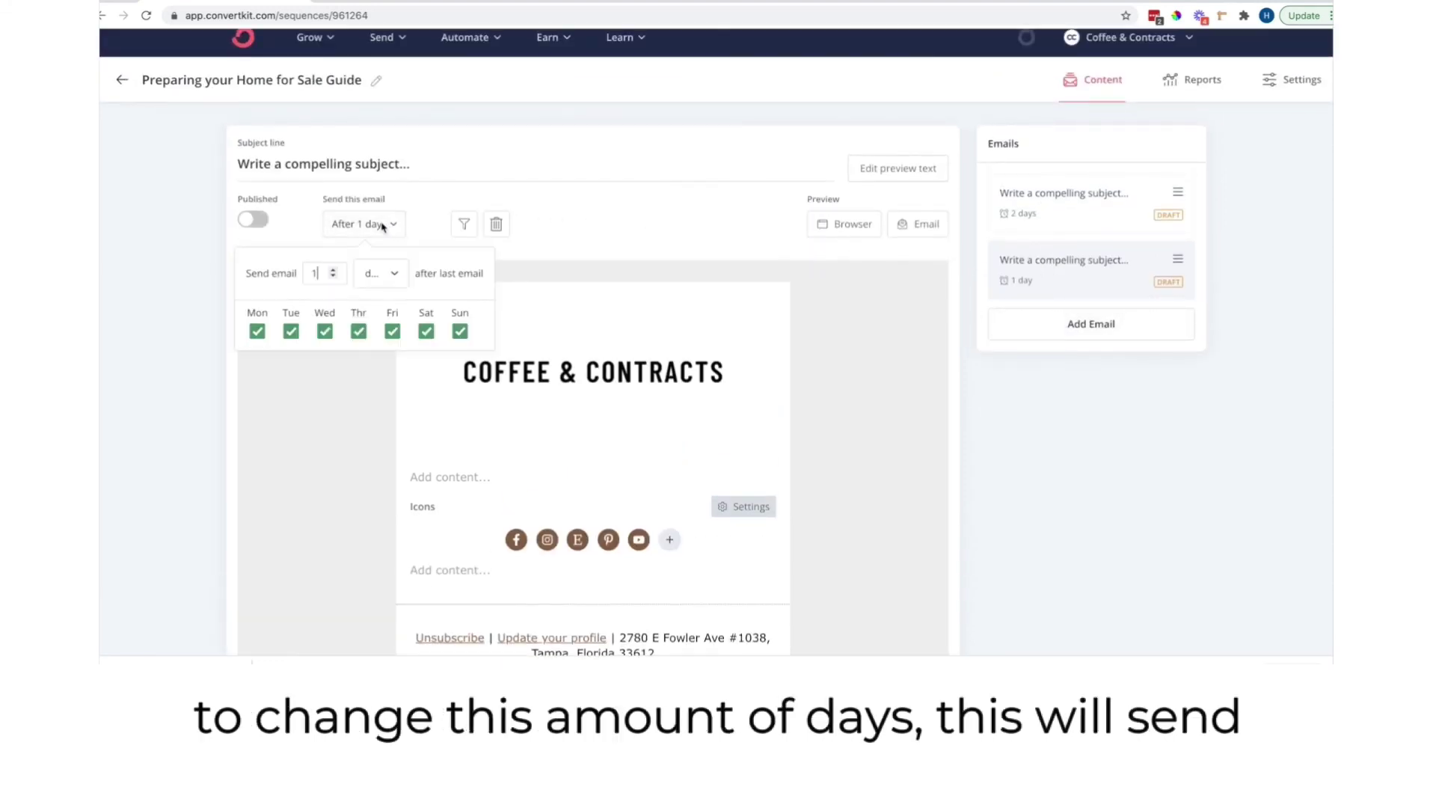
{"action": "left_click", "coordinate": [333, 269]}
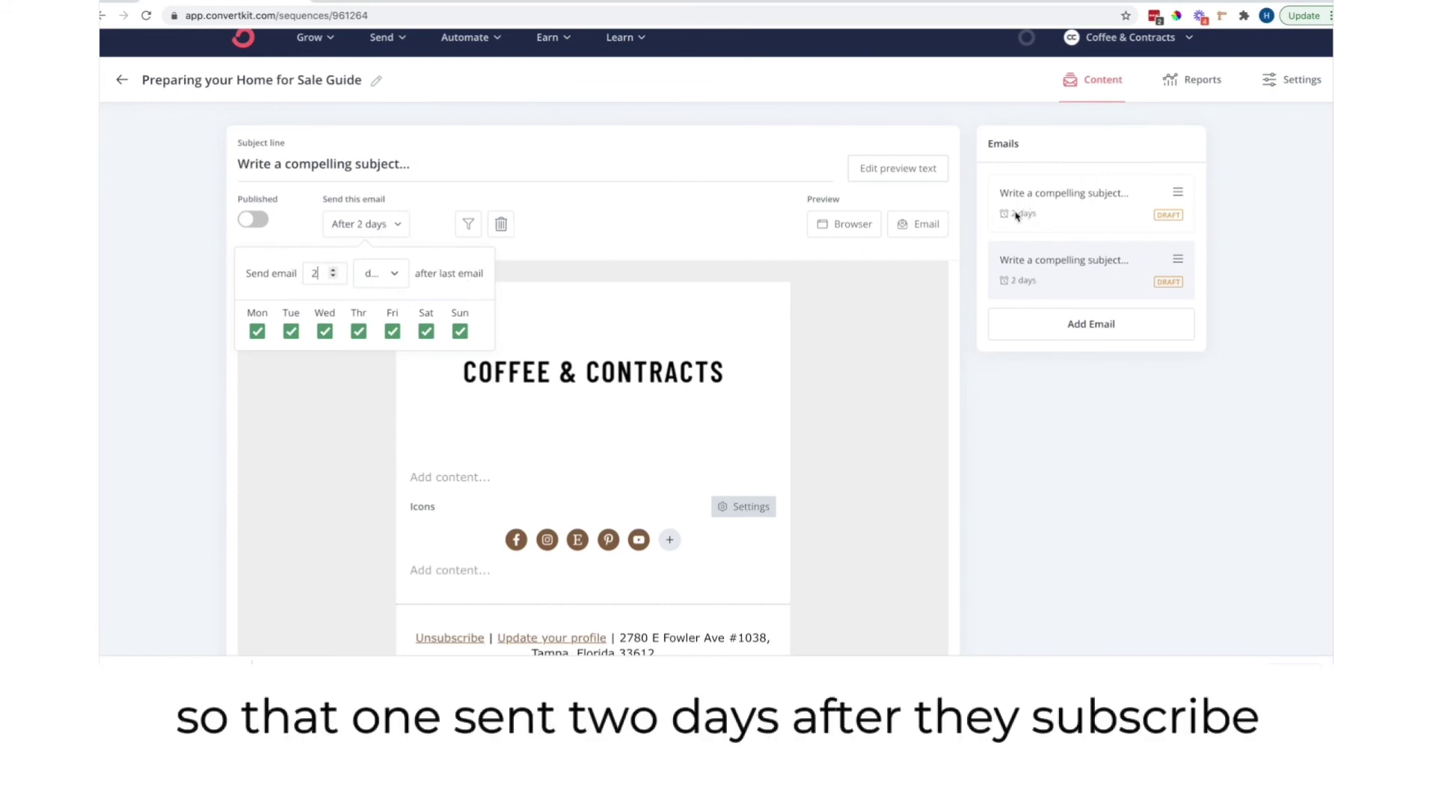
{"action": "left_click", "coordinate": [333, 269]}
{"action": "left_click", "coordinate": [334, 270]}
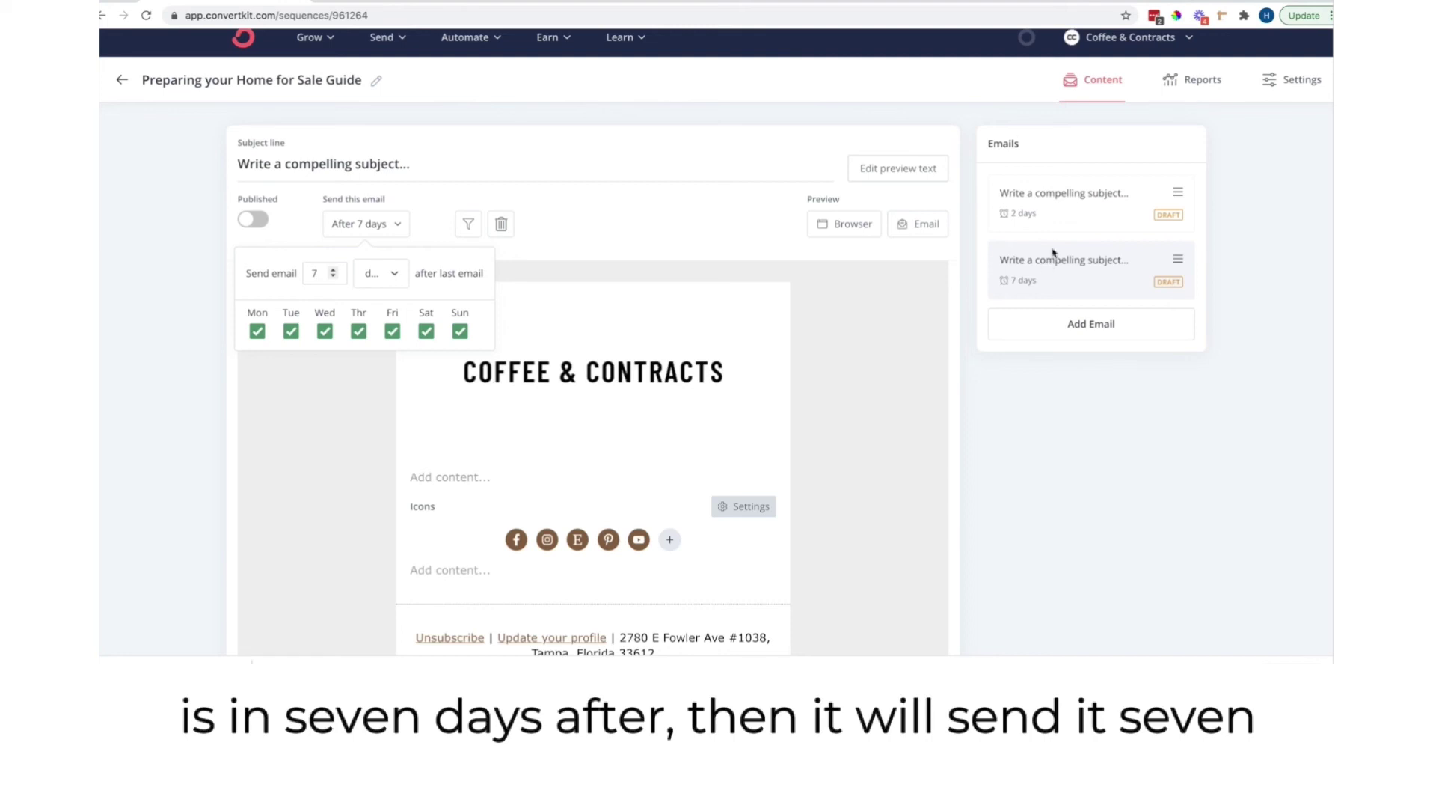
Step: Toggle Monday, Tuesday, Saturday and Sunday sending off and back on
{"action": "left_click", "coordinate": [256, 331]}
{"action": "left_click", "coordinate": [291, 331]}
{"action": "left_click", "coordinate": [427, 331]}
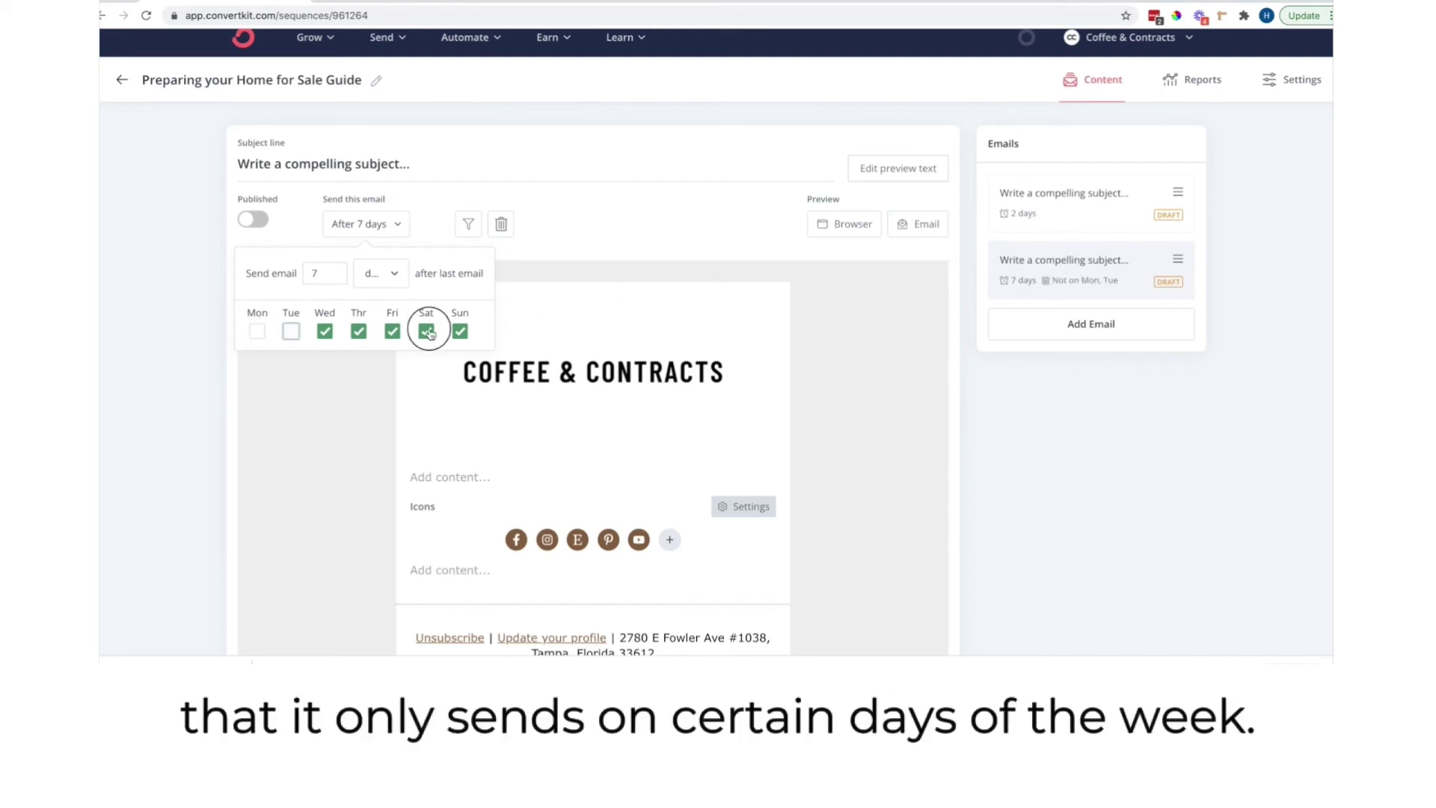
{"action": "left_click", "coordinate": [460, 331]}
{"action": "left_click", "coordinate": [291, 332]}
{"action": "left_click", "coordinate": [257, 331]}
{"action": "left_click", "coordinate": [427, 331]}
{"action": "left_click", "coordinate": [460, 332]}
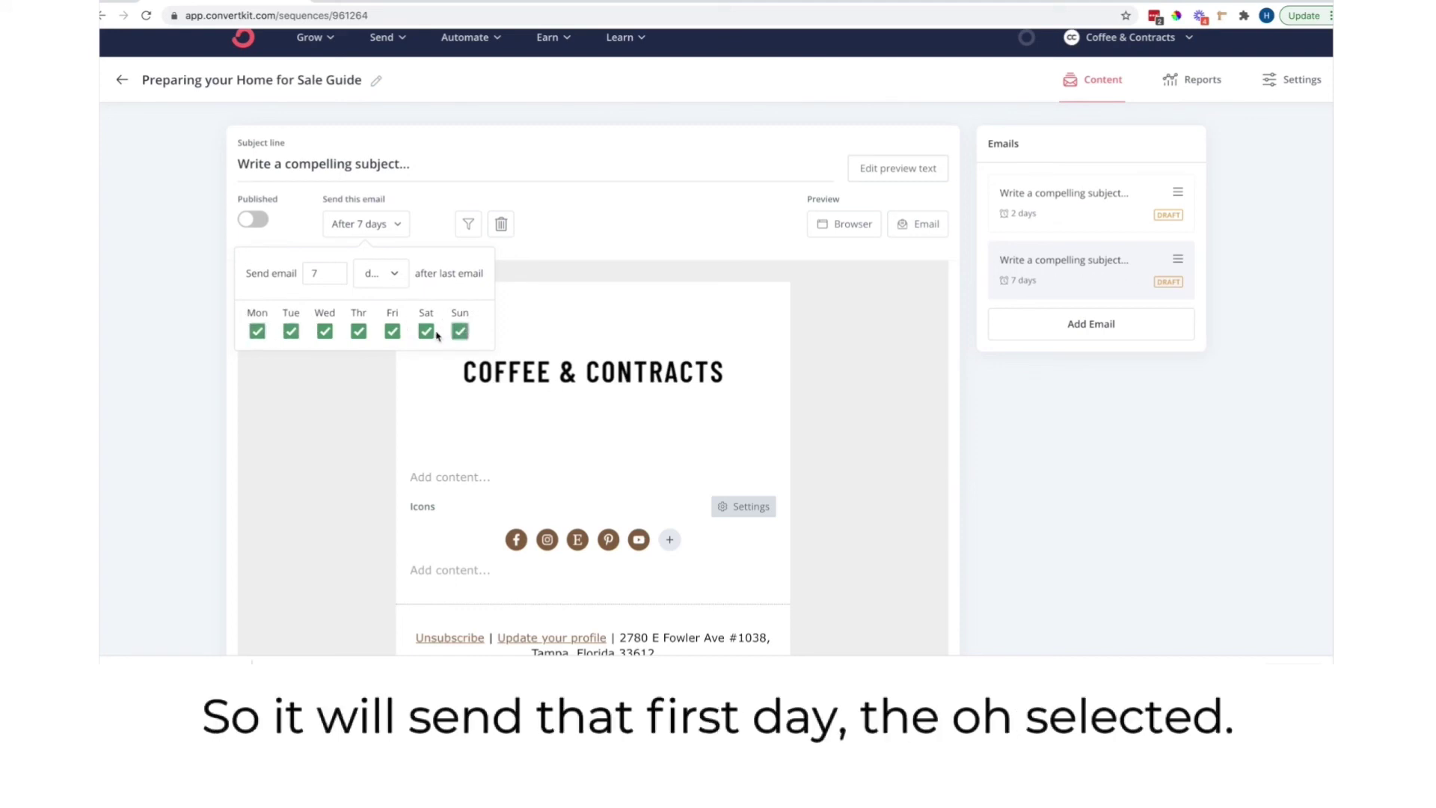
Step: Toggle weekend sending off and on, leaving all days enabled, then open sequence settings
{"action": "left_click", "coordinate": [426, 331]}
{"action": "left_click", "coordinate": [460, 331]}
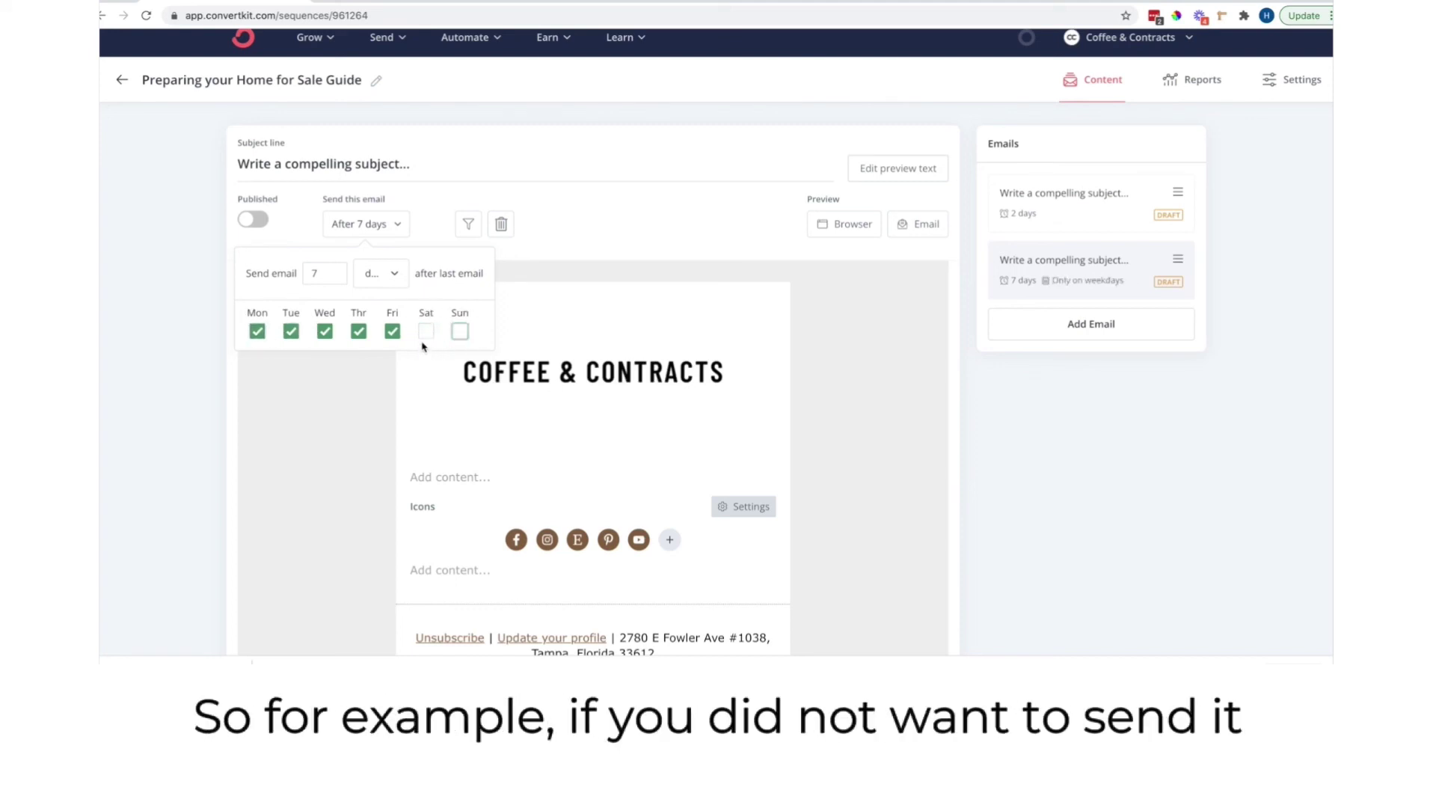
{"action": "left_click", "coordinate": [426, 332]}
{"action": "left_click", "coordinate": [460, 331]}
{"action": "left_click", "coordinate": [1016, 402]}
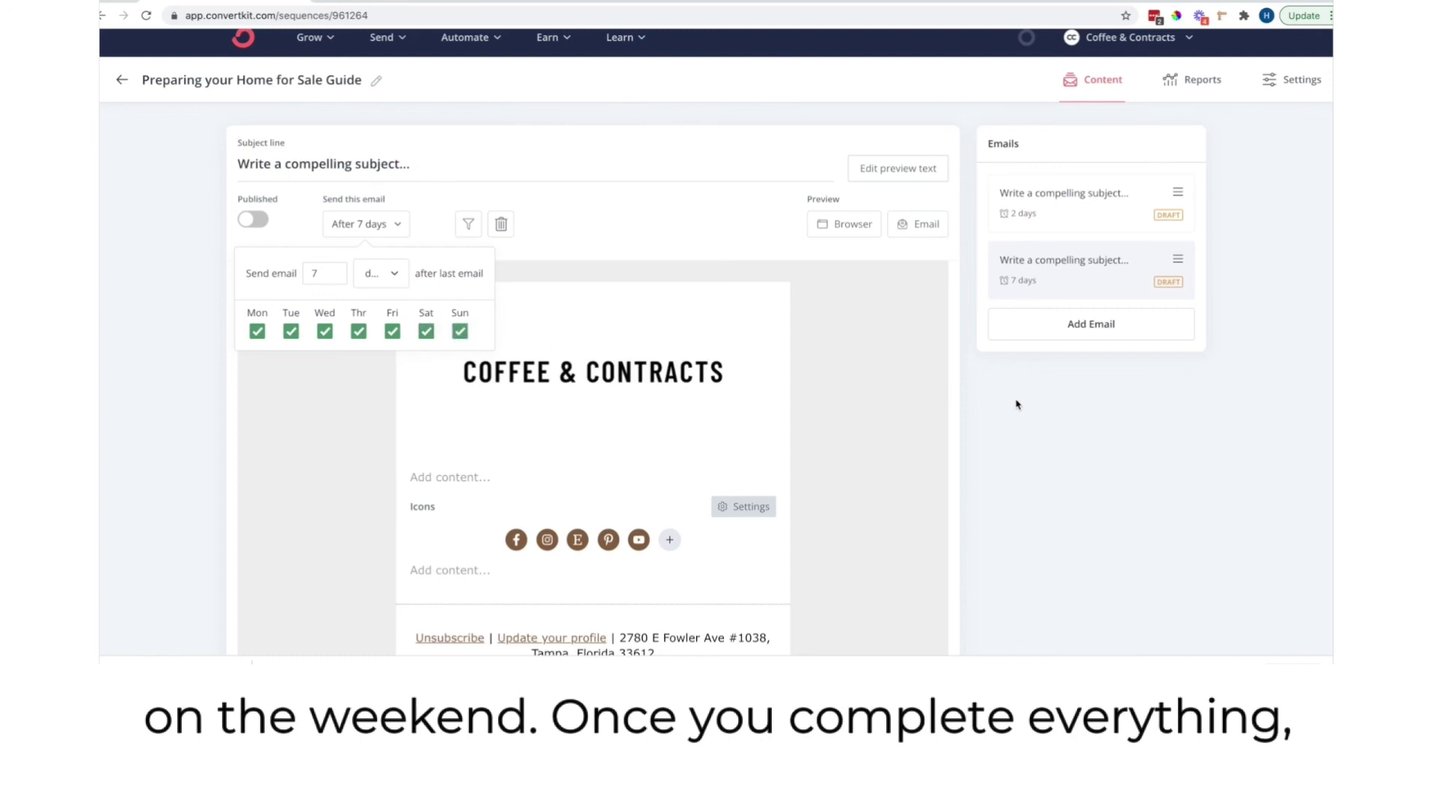
{"action": "left_click", "coordinate": [1292, 79]}
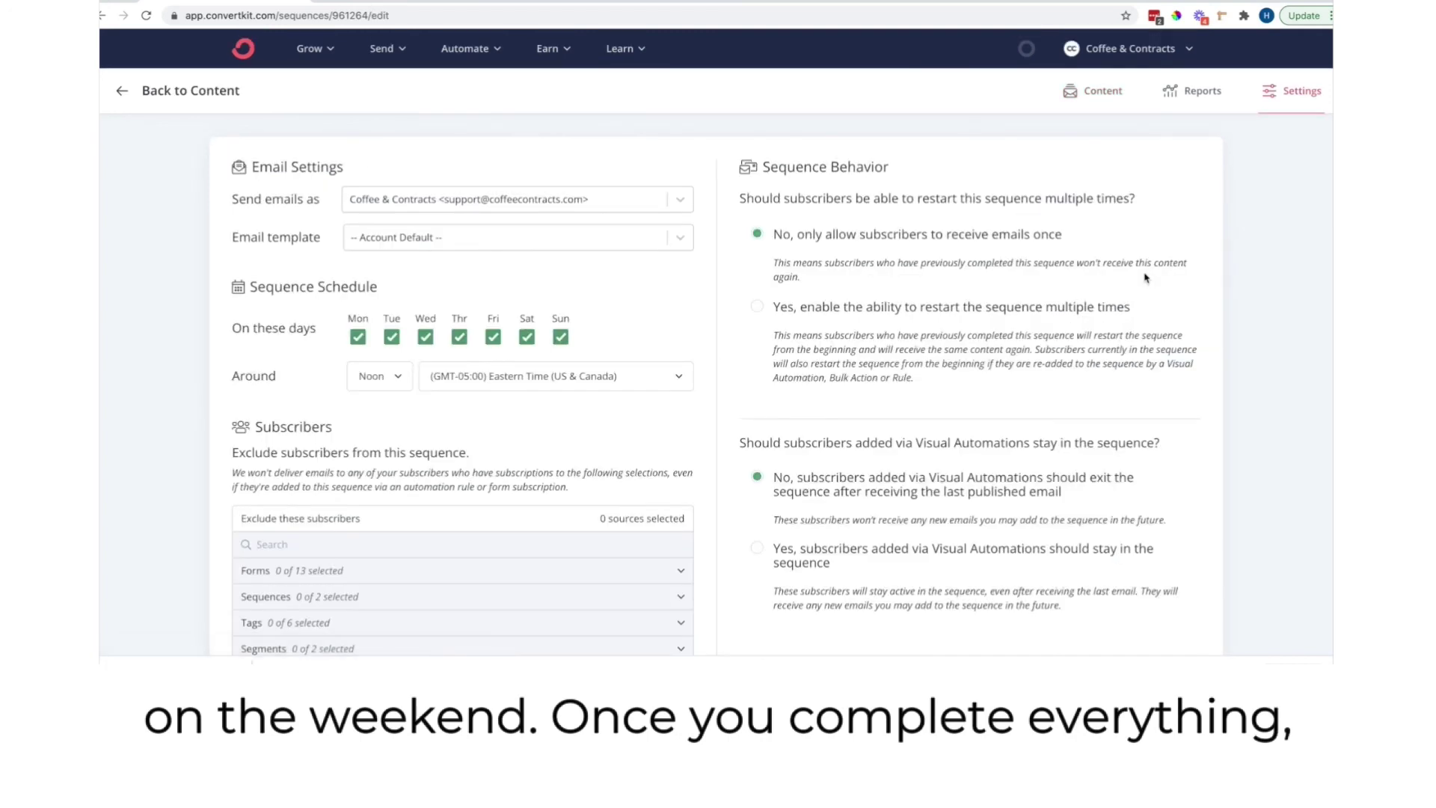
Step: Save the sequence settings with Update Sequence and go to Automate > Visual Automations
{"action": "left_click", "coordinate": [1296, 93]}
{"action": "scroll", "coordinate": [1122, 288], "scroll_direction": "down", "scroll_amount": 3}
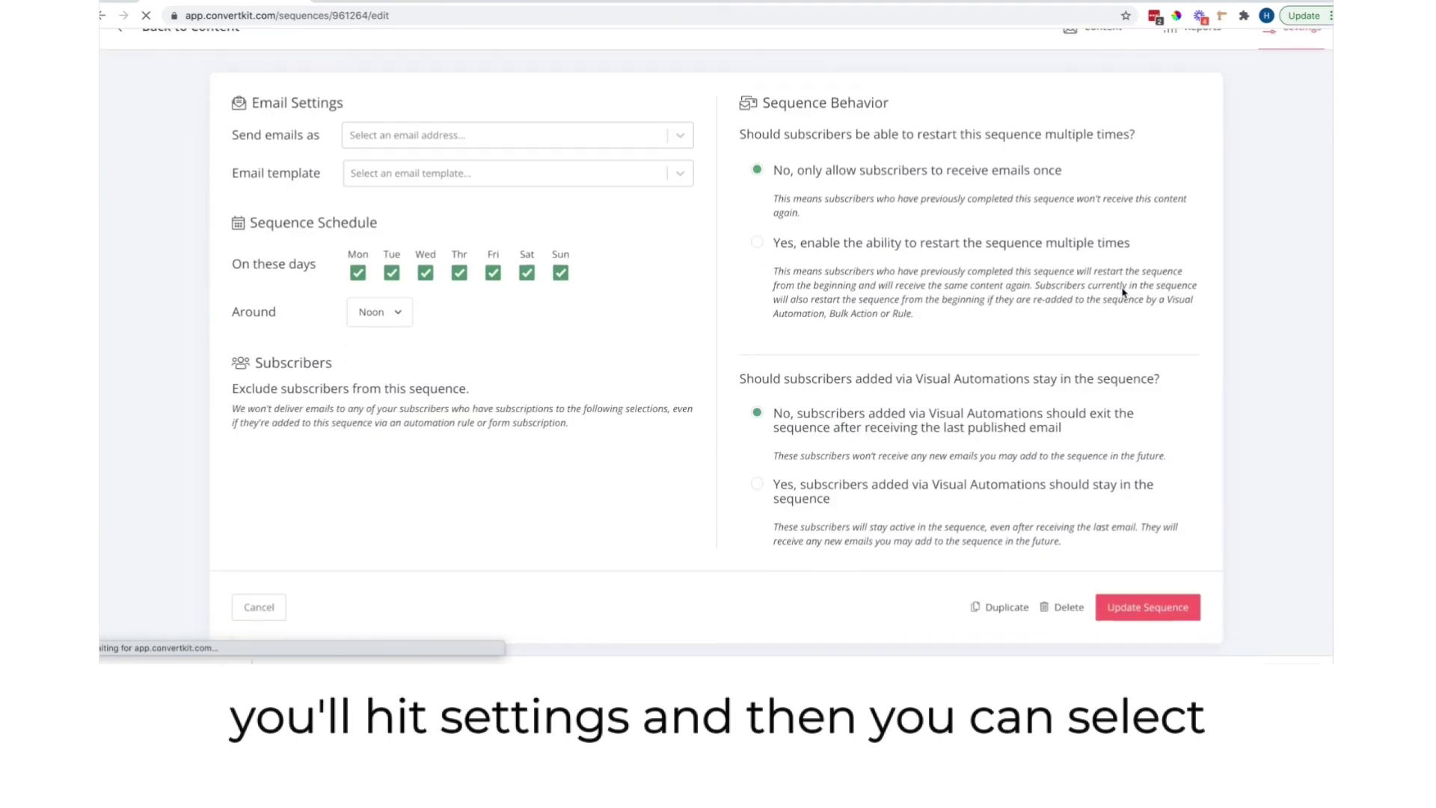
{"action": "left_click", "coordinate": [1135, 597]}
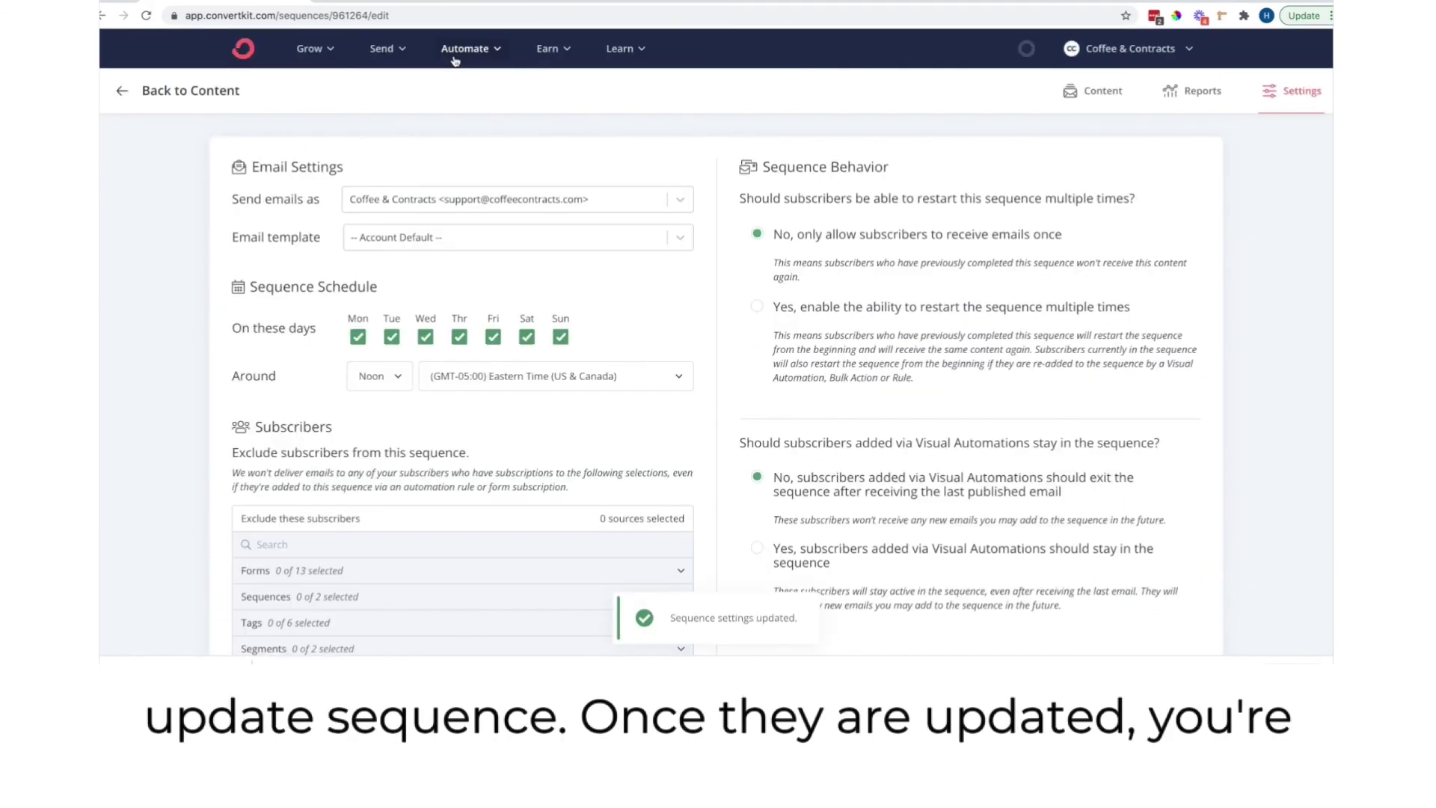
{"action": "left_click", "coordinate": [494, 51]}
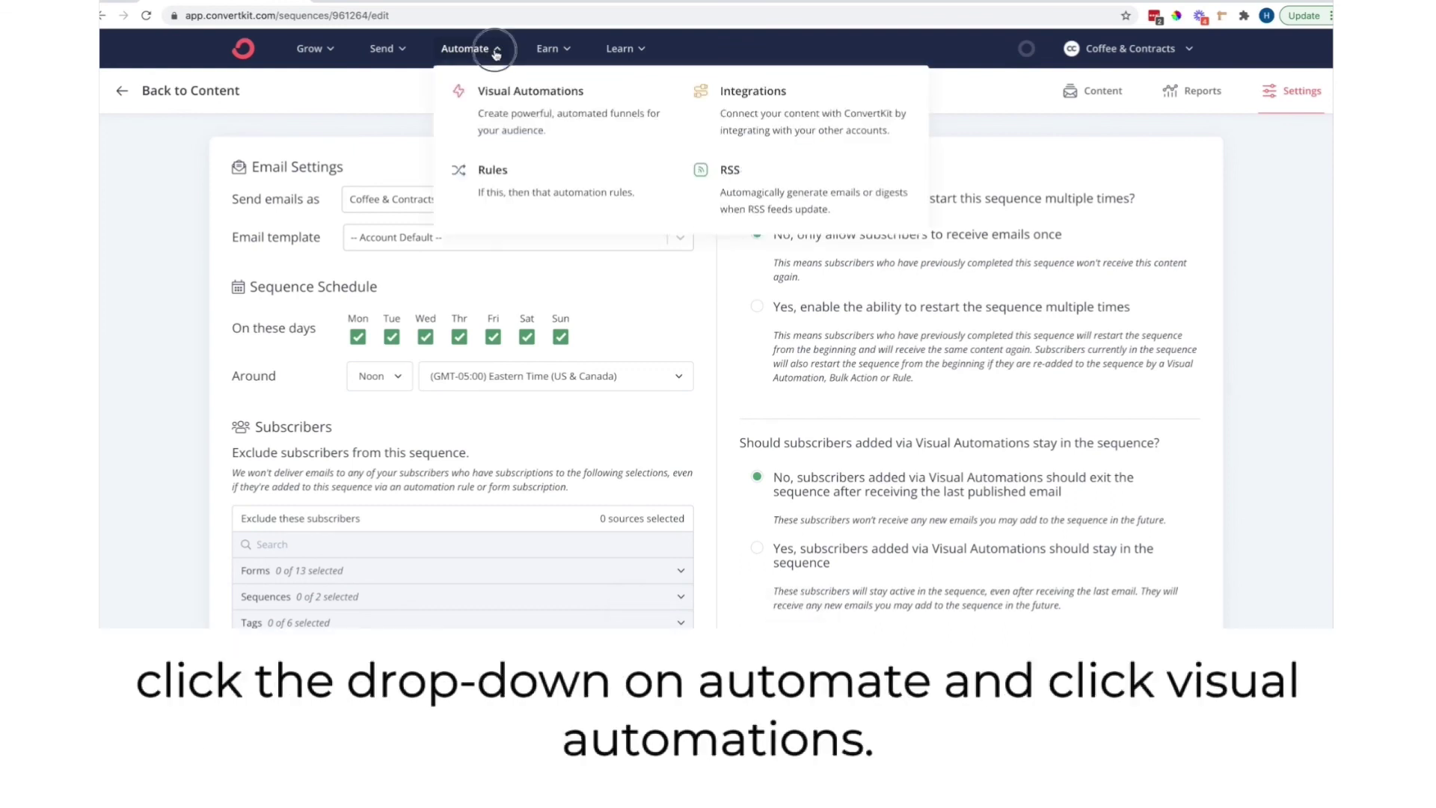
{"action": "left_click", "coordinate": [501, 103]}
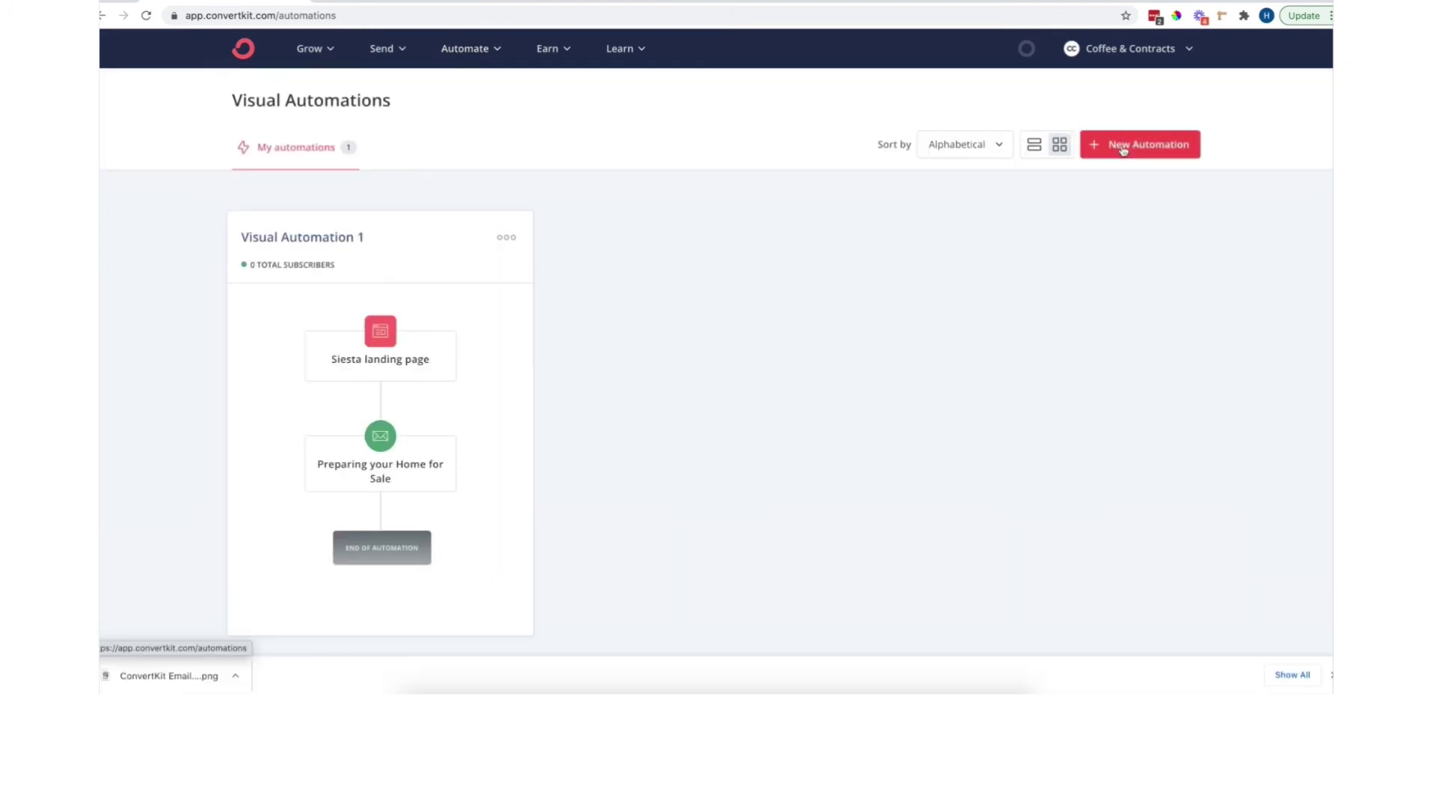
Step: Create a new automation from scratch triggered by joining the Siesta landing page form
{"action": "left_click", "coordinate": [1136, 149]}
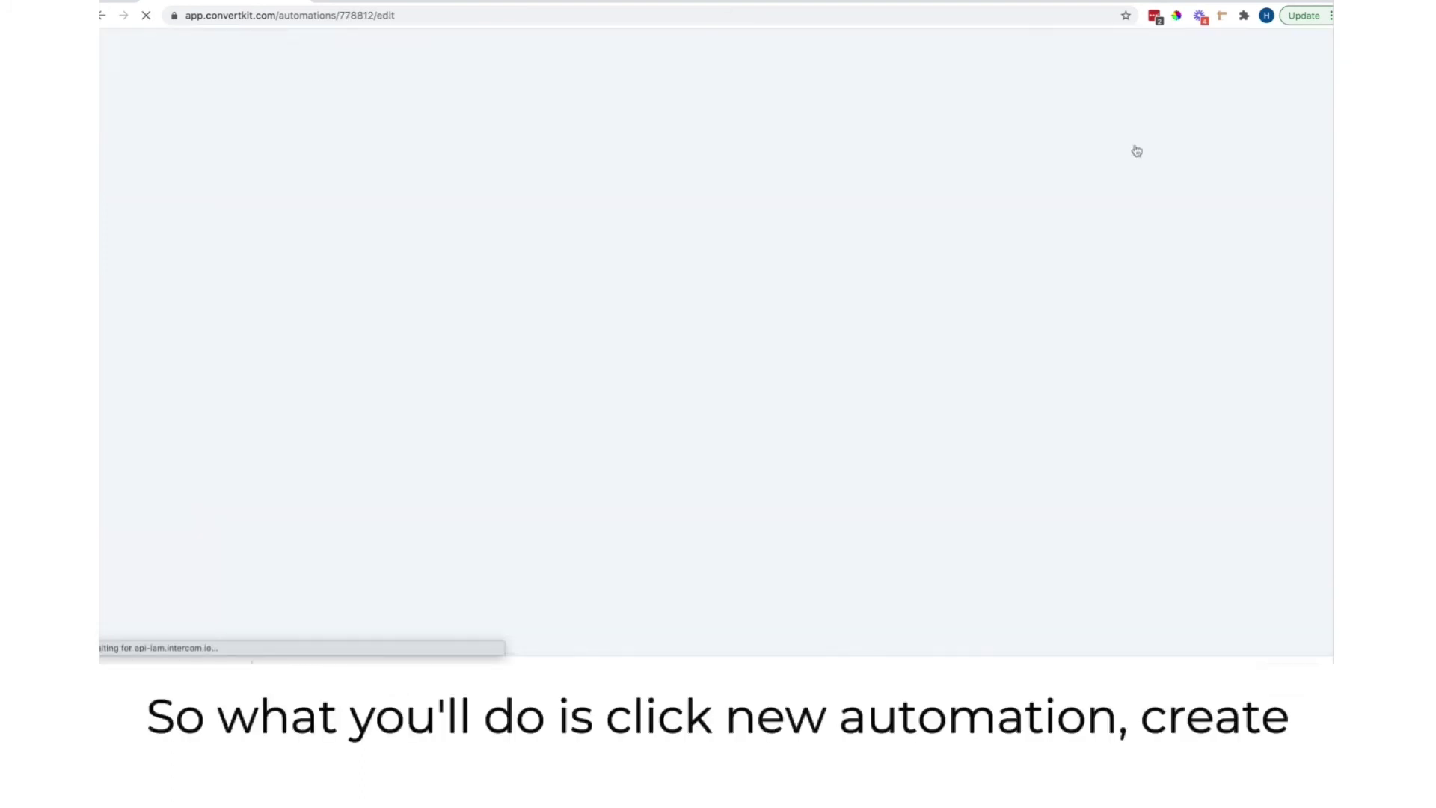
{"action": "left_click", "coordinate": [837, 202]}
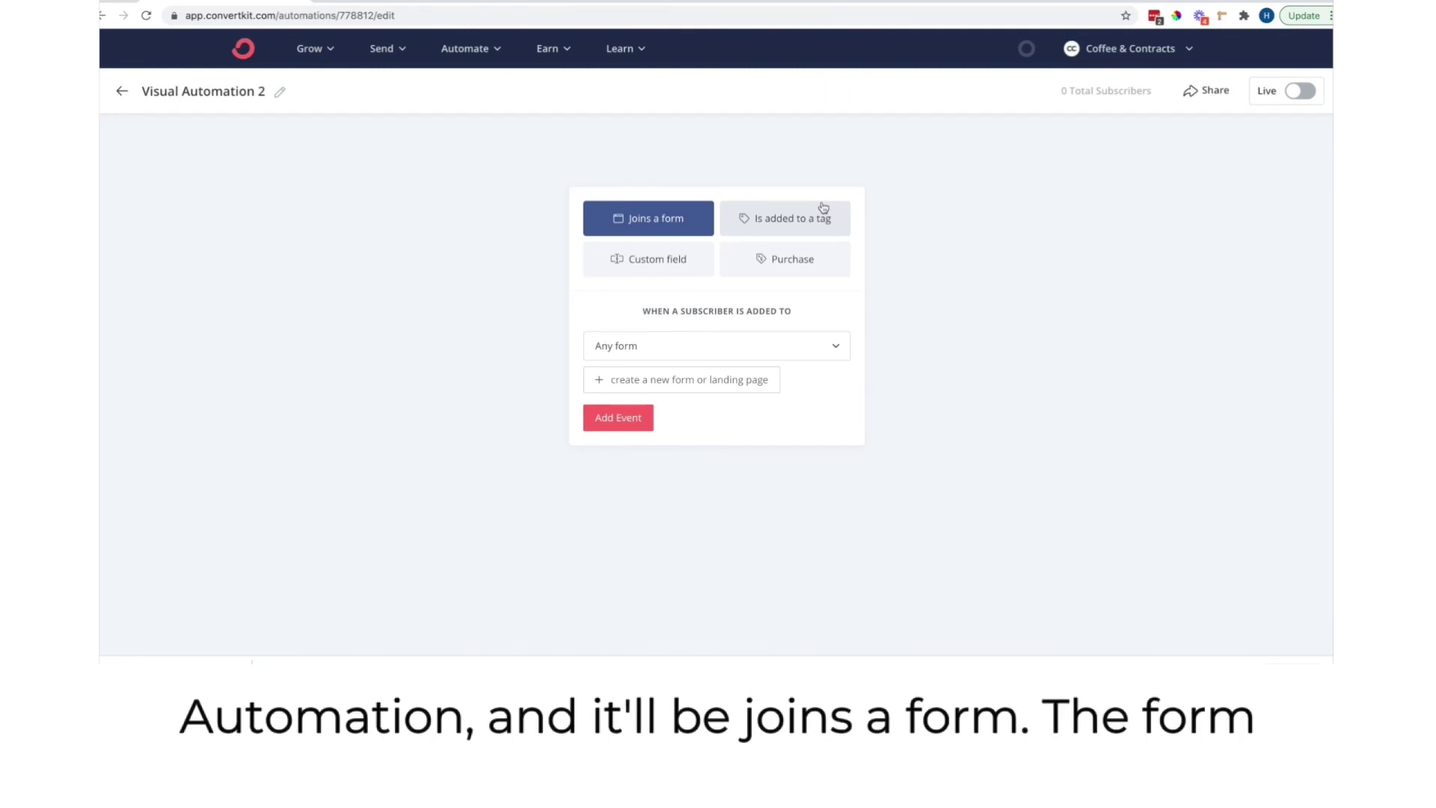
{"action": "left_click", "coordinate": [656, 355]}
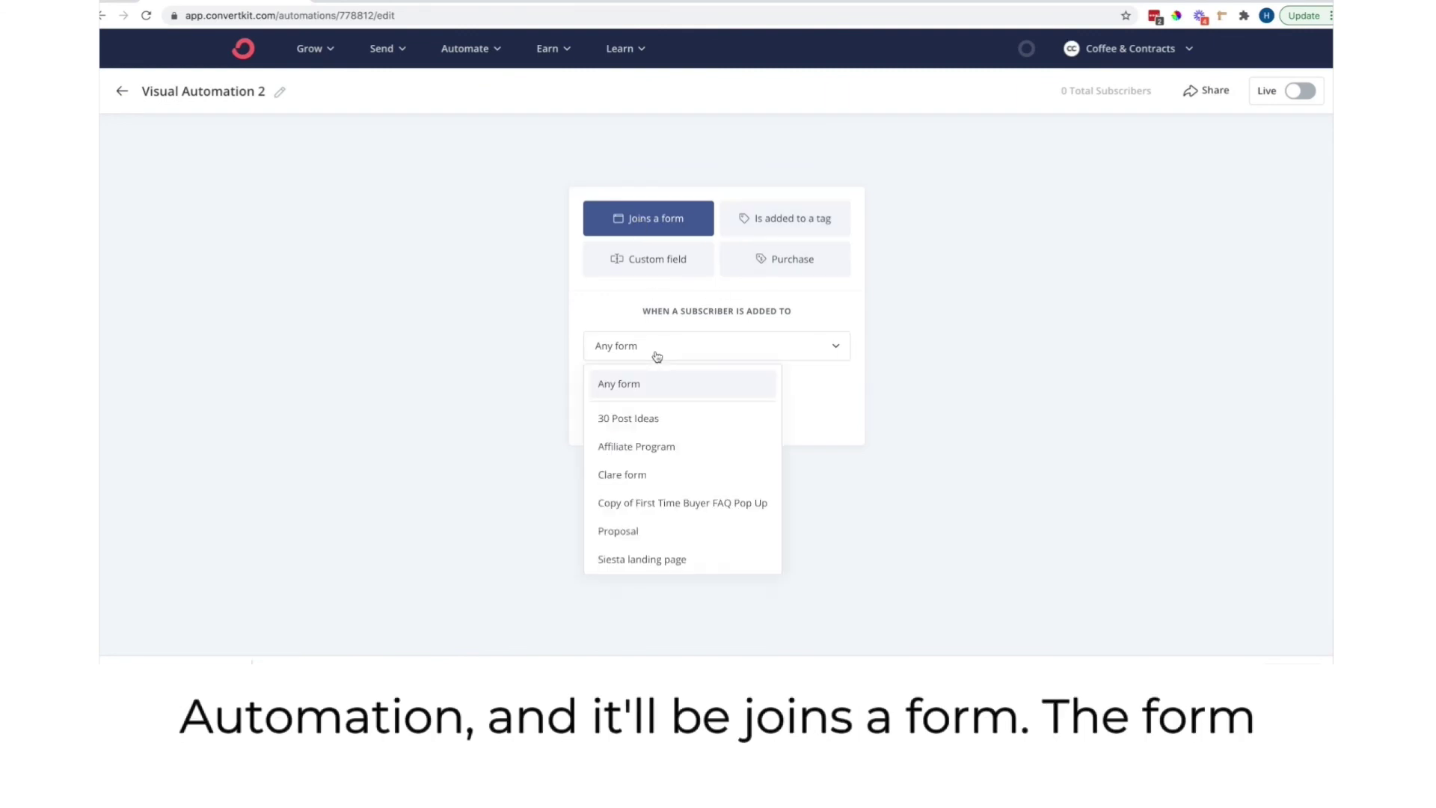
{"action": "left_click", "coordinate": [665, 565]}
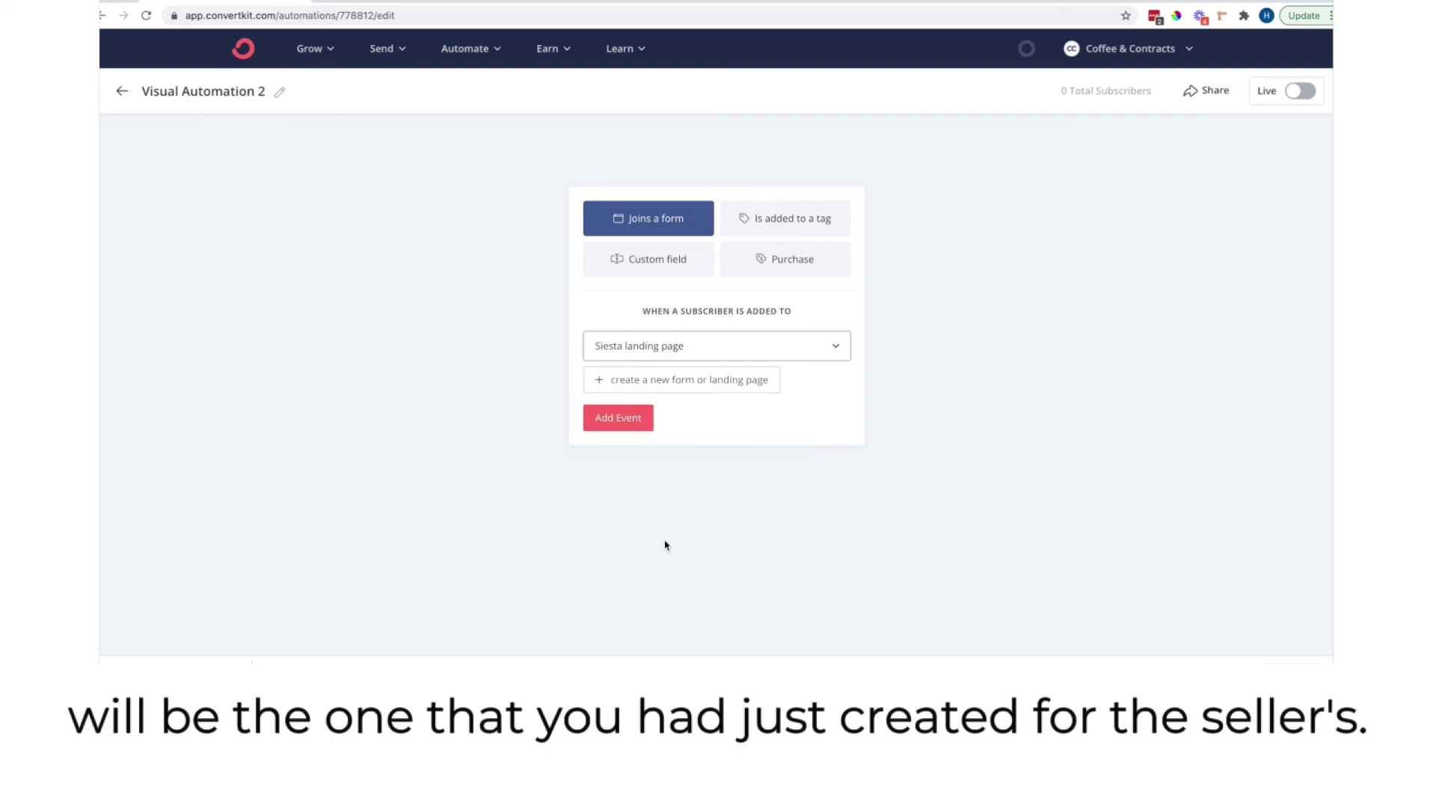
{"action": "left_click", "coordinate": [629, 419]}
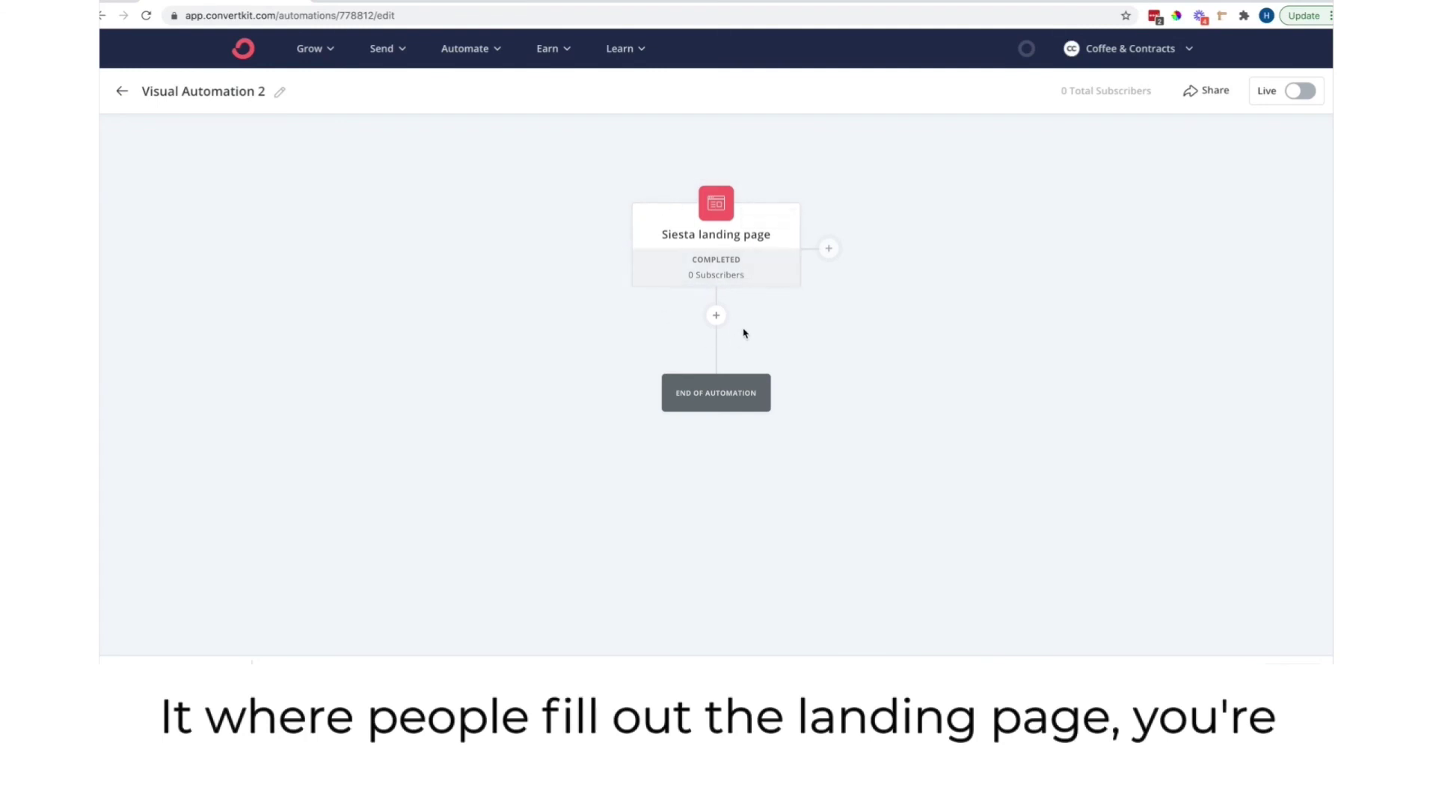
Step: Add an action subscribing form joiners to the Preparing your Home for Sale Guide sequence
{"action": "left_click", "coordinate": [718, 318]}
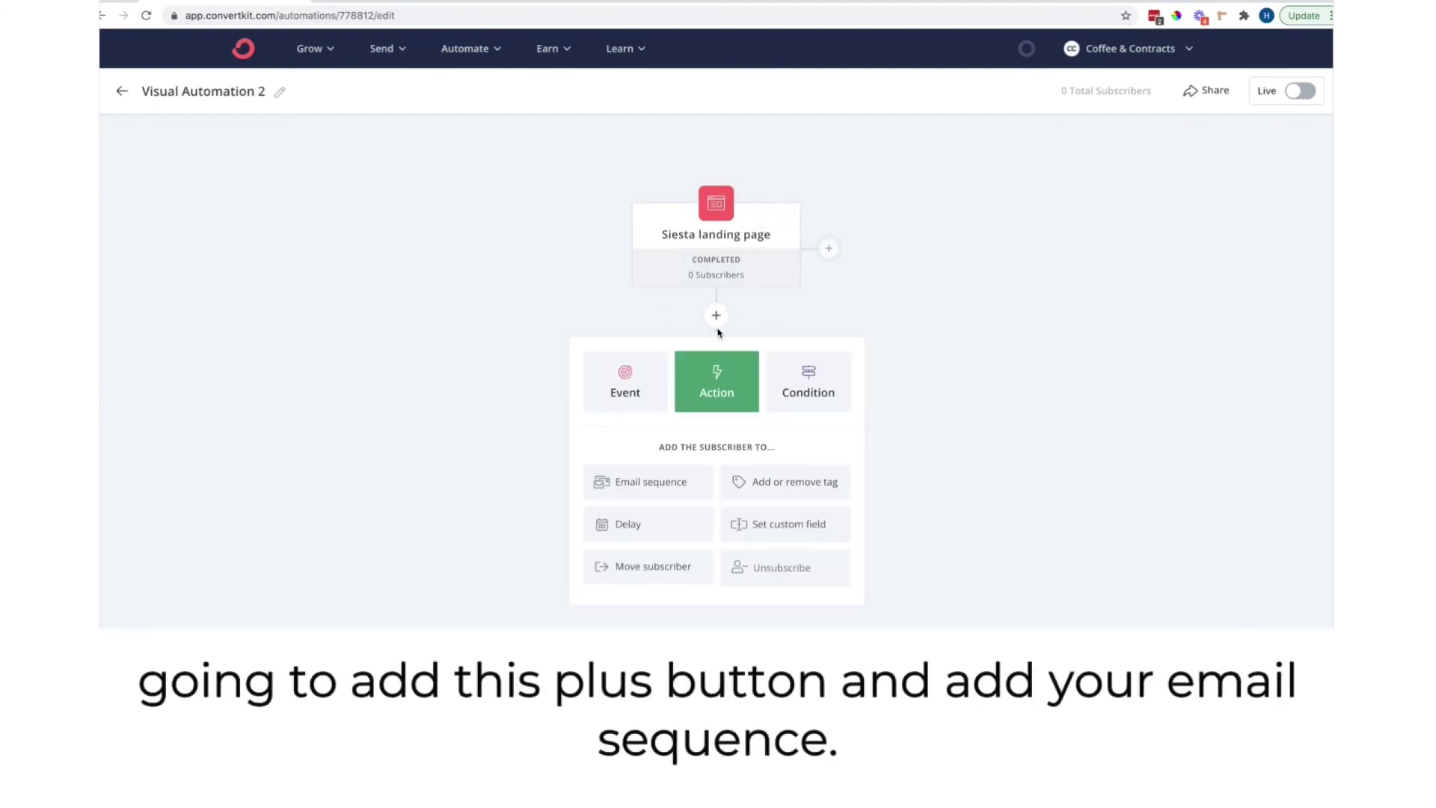
{"action": "left_click", "coordinate": [657, 479]}
{"action": "left_click", "coordinate": [655, 480]}
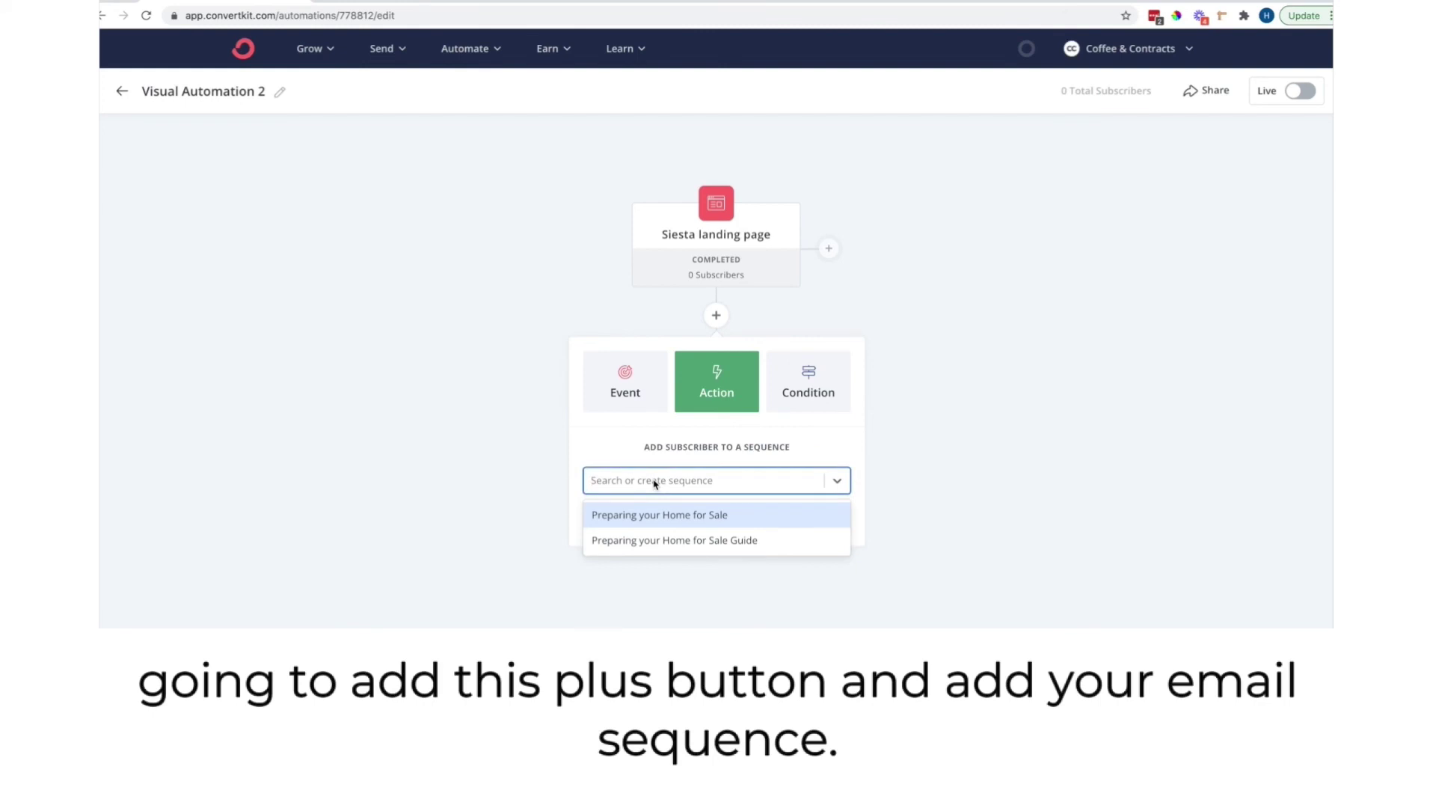
{"action": "left_click", "coordinate": [672, 539]}
{"action": "left_click", "coordinate": [619, 521]}
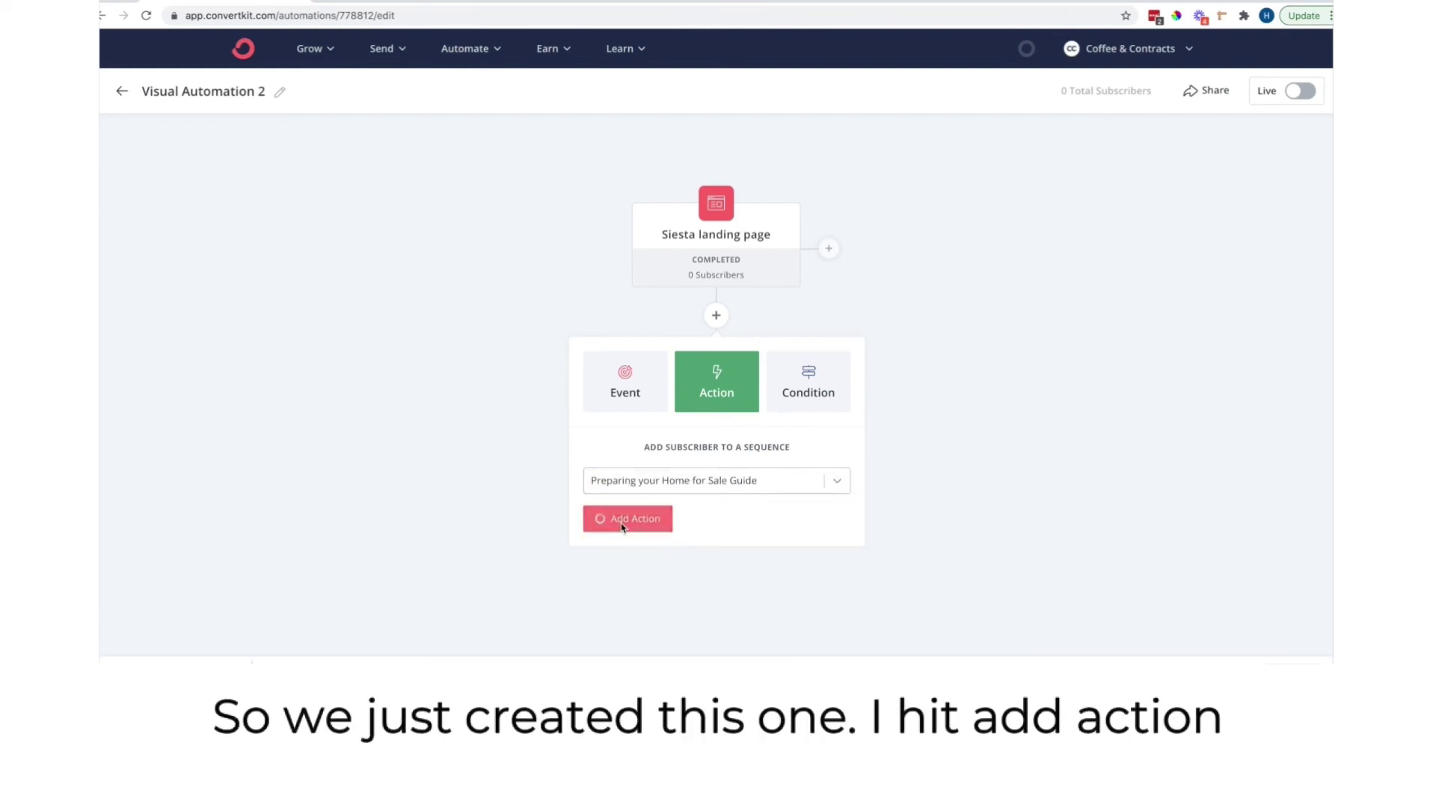
Step: Check the sequence step's emails and switch Visual Automation 2 live
{"action": "scroll", "coordinate": [926, 420], "scroll_direction": "down", "scroll_amount": 2}
{"action": "mouse_move", "coordinate": [763, 152]}
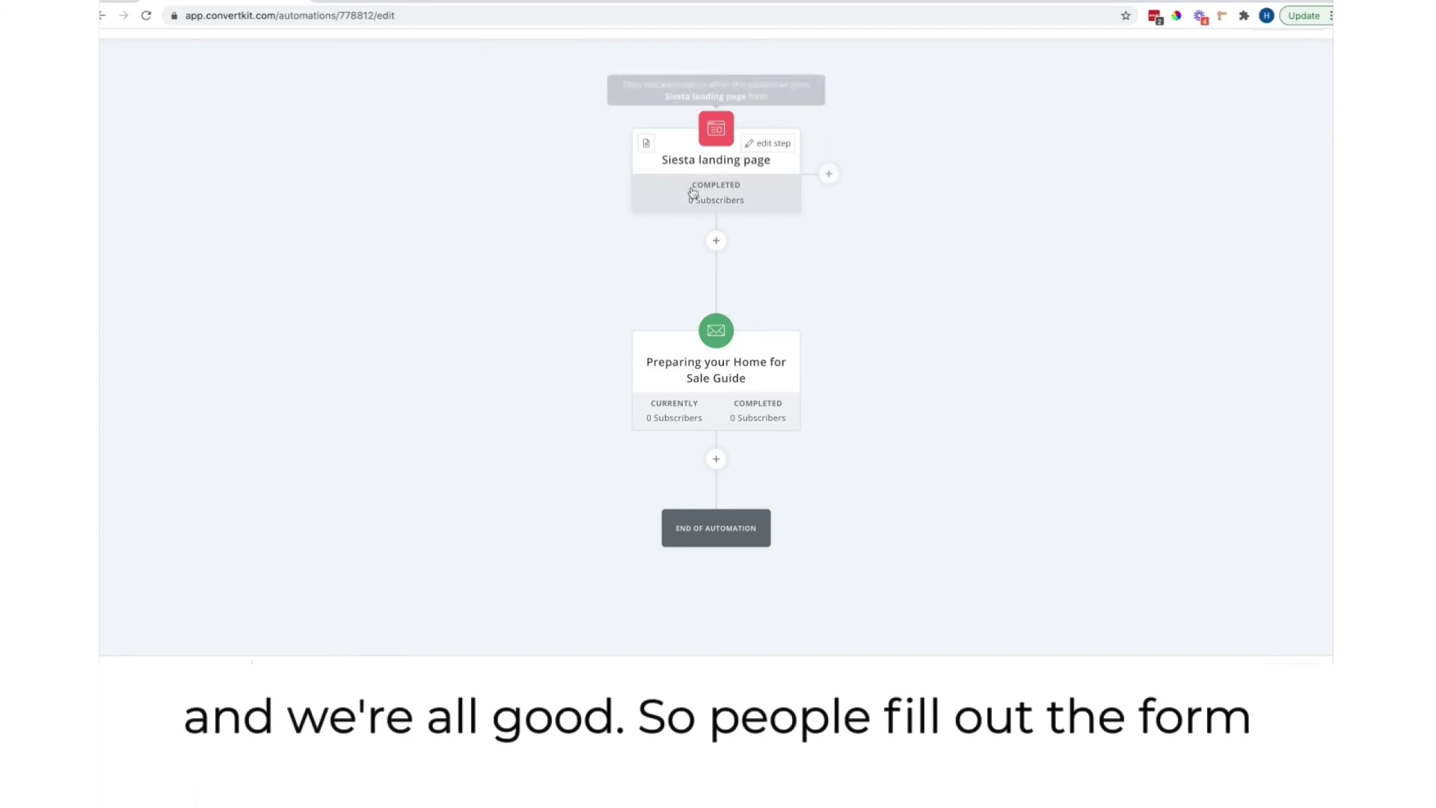
{"action": "left_click", "coordinate": [712, 359]}
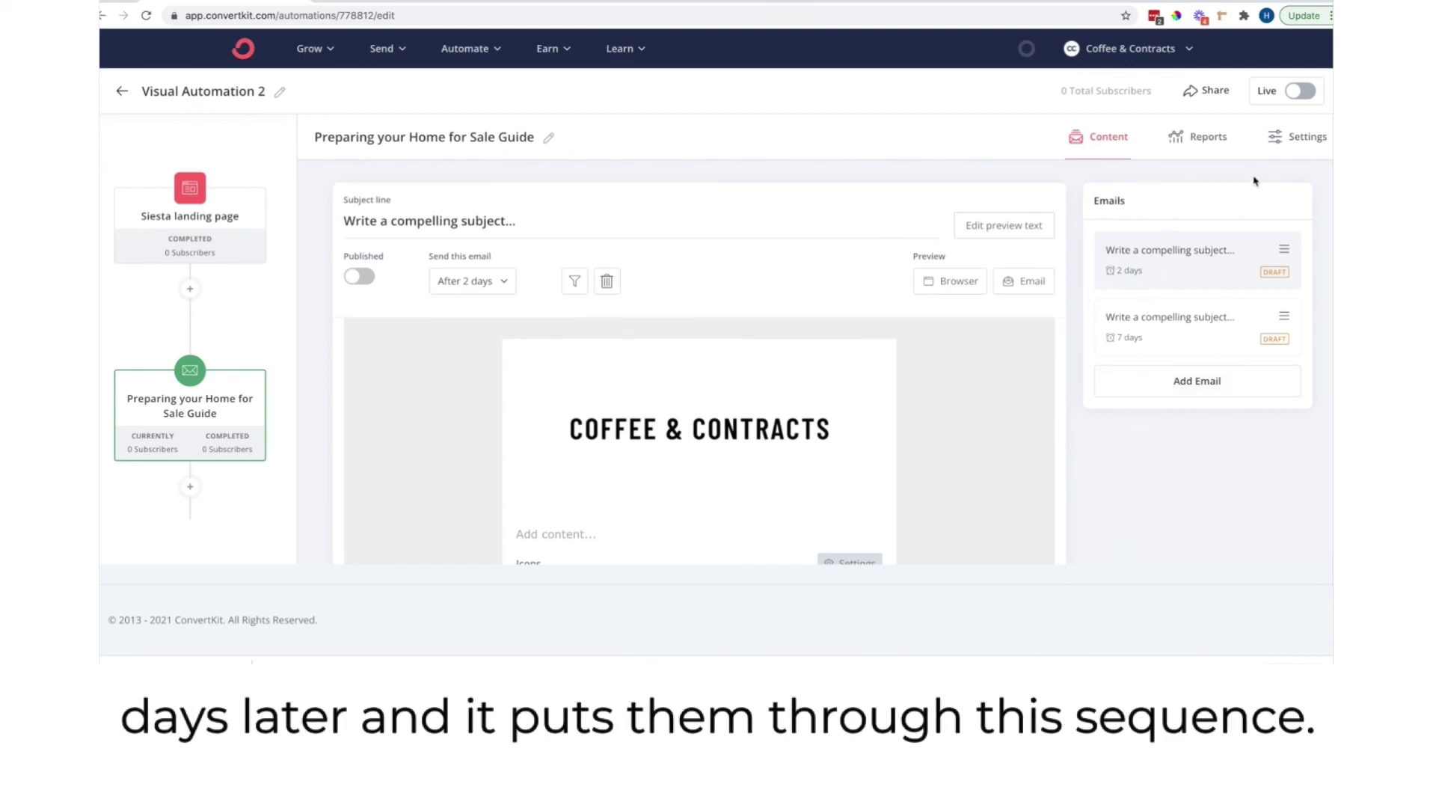
{"action": "left_click", "coordinate": [1301, 91]}
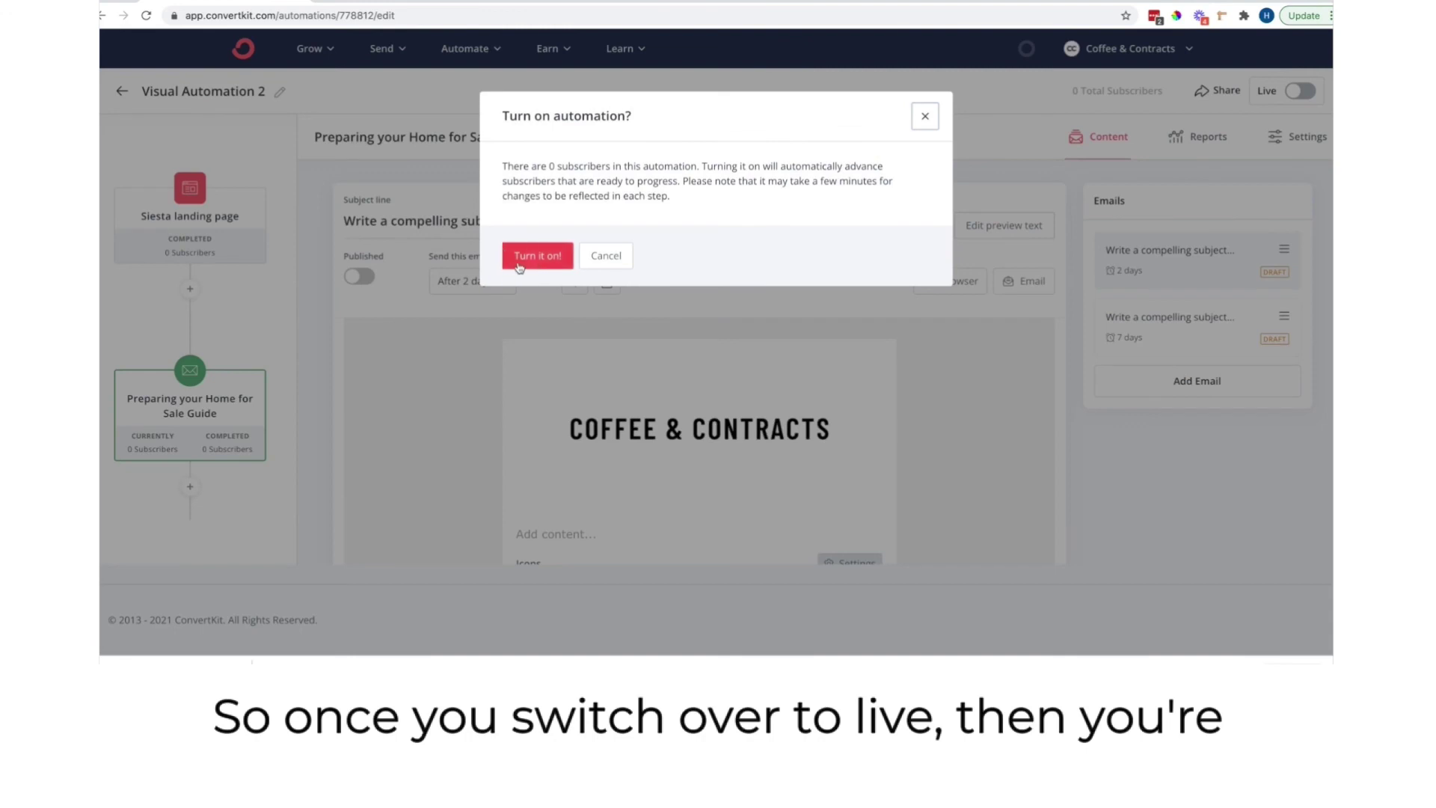
{"action": "left_click", "coordinate": [537, 255]}
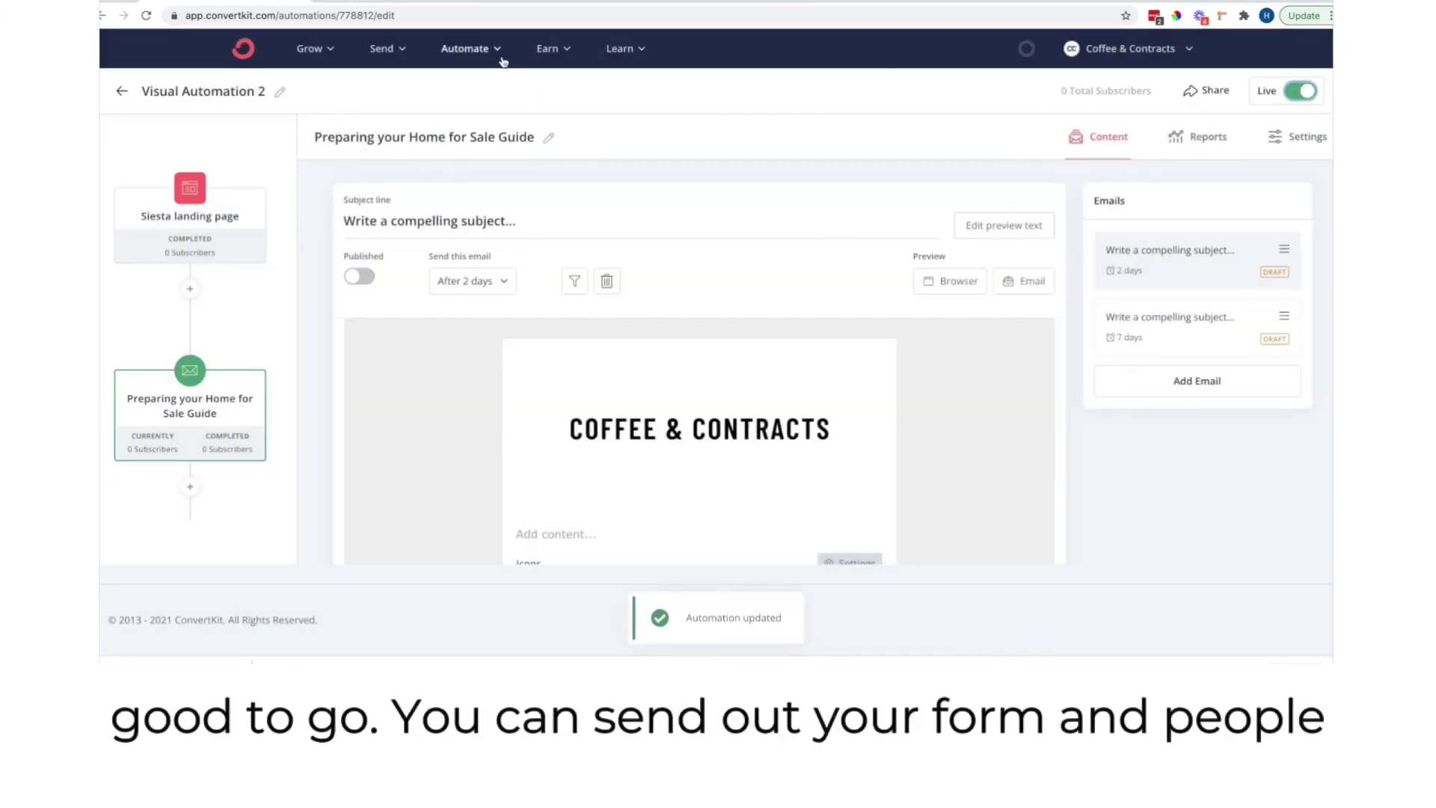